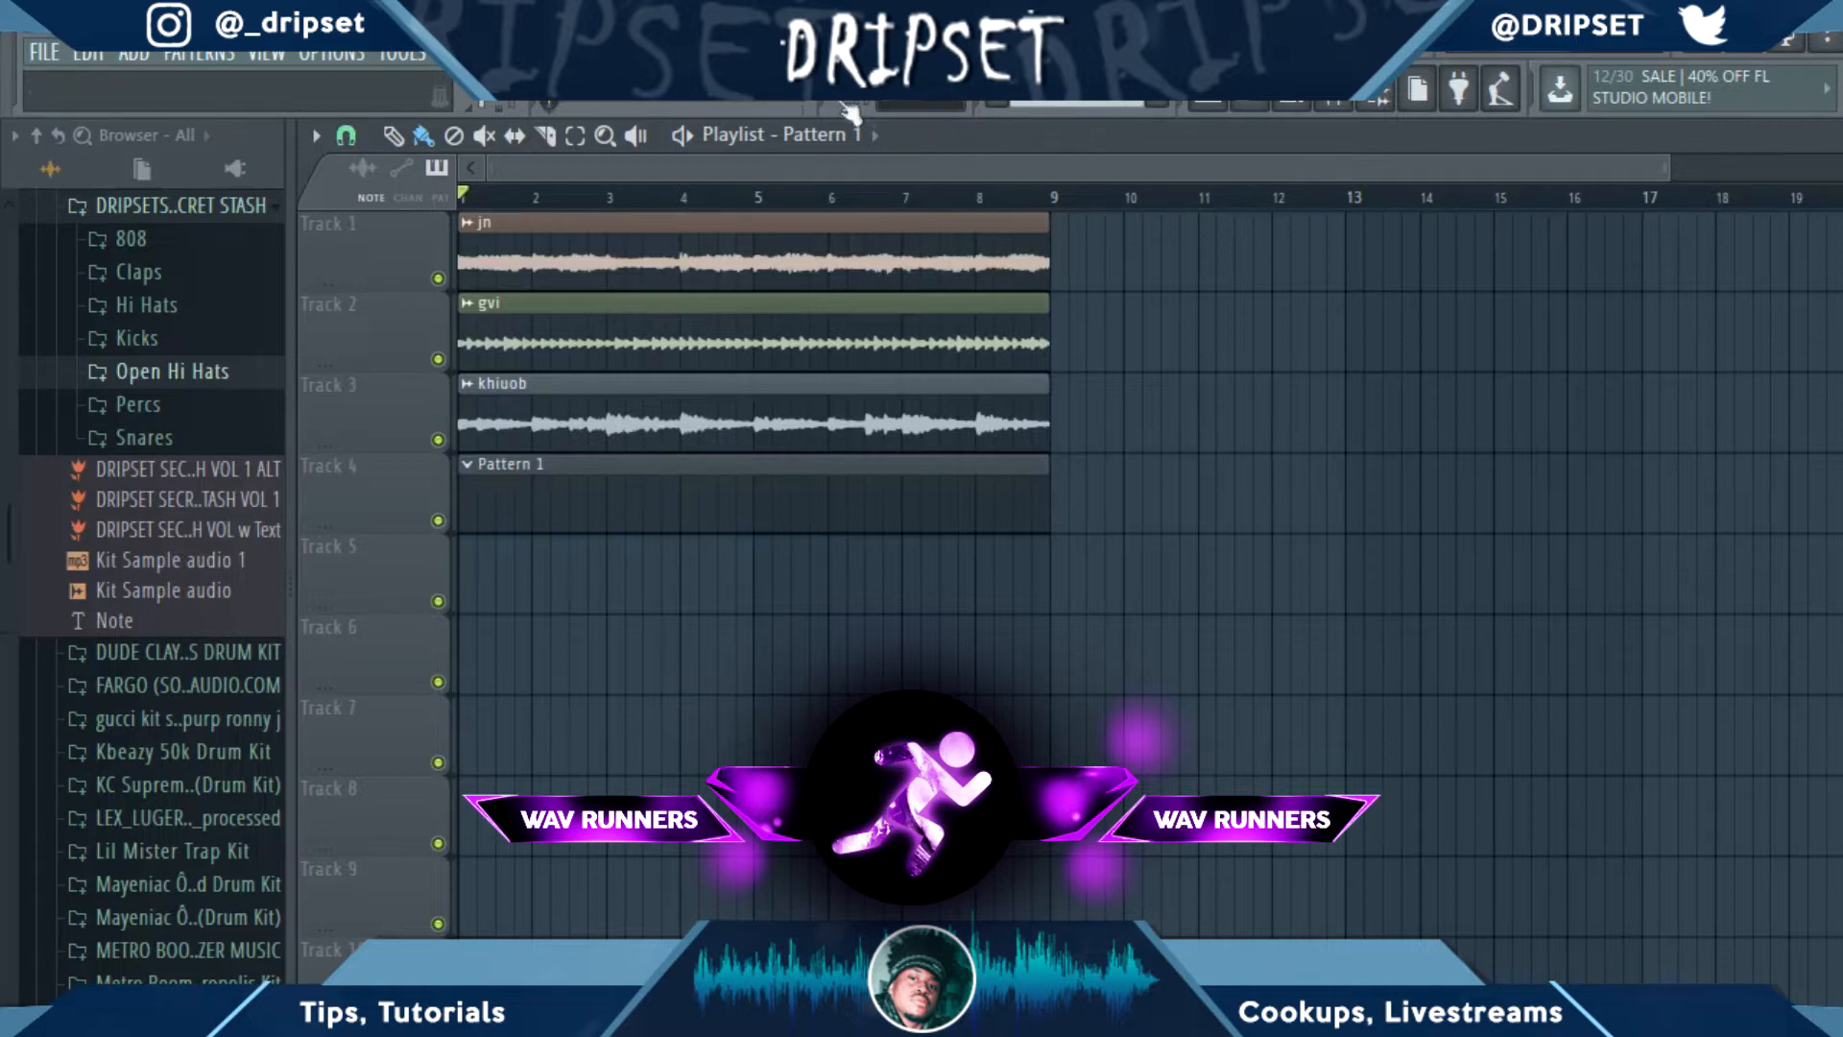
Play back the audio loops arranged in the playlist.
click(683, 143)
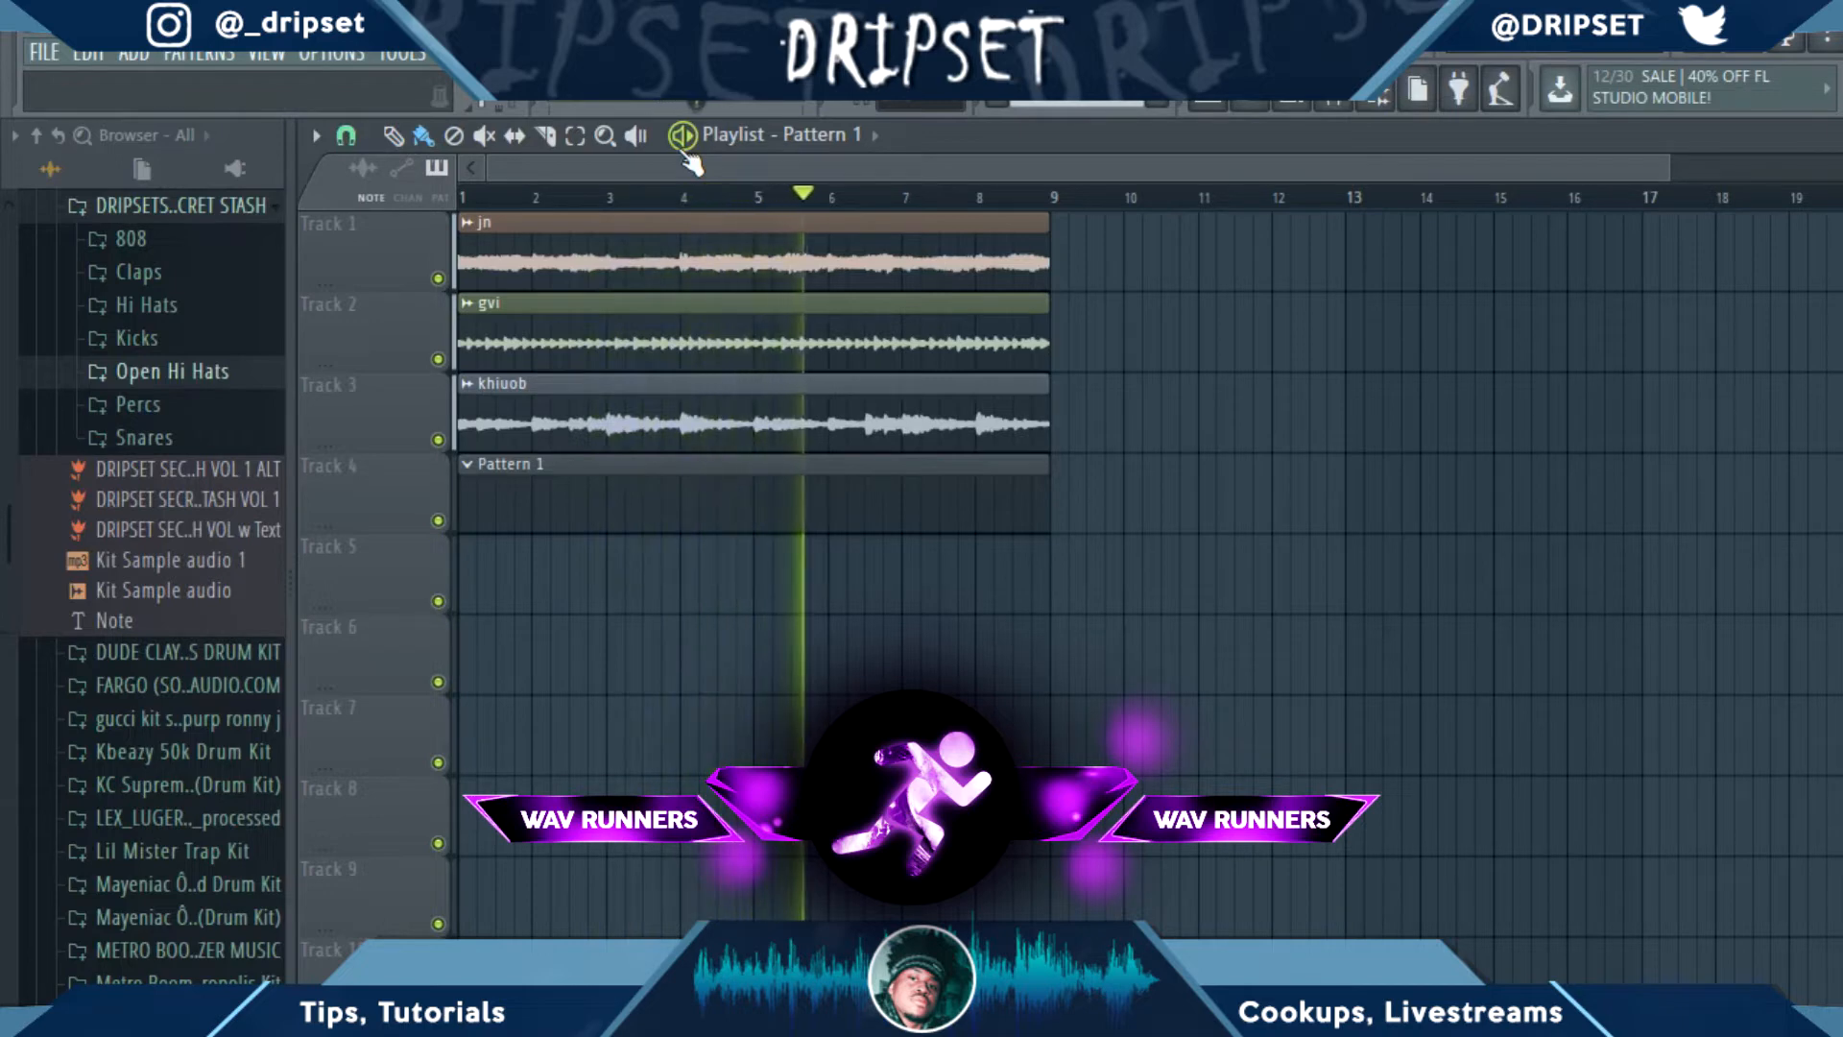
key(space)
Show the channel rack and audition samples from the Hi Hats folder, including Hi 10 through Hi 13 and Hi 16.
click(1298, 106)
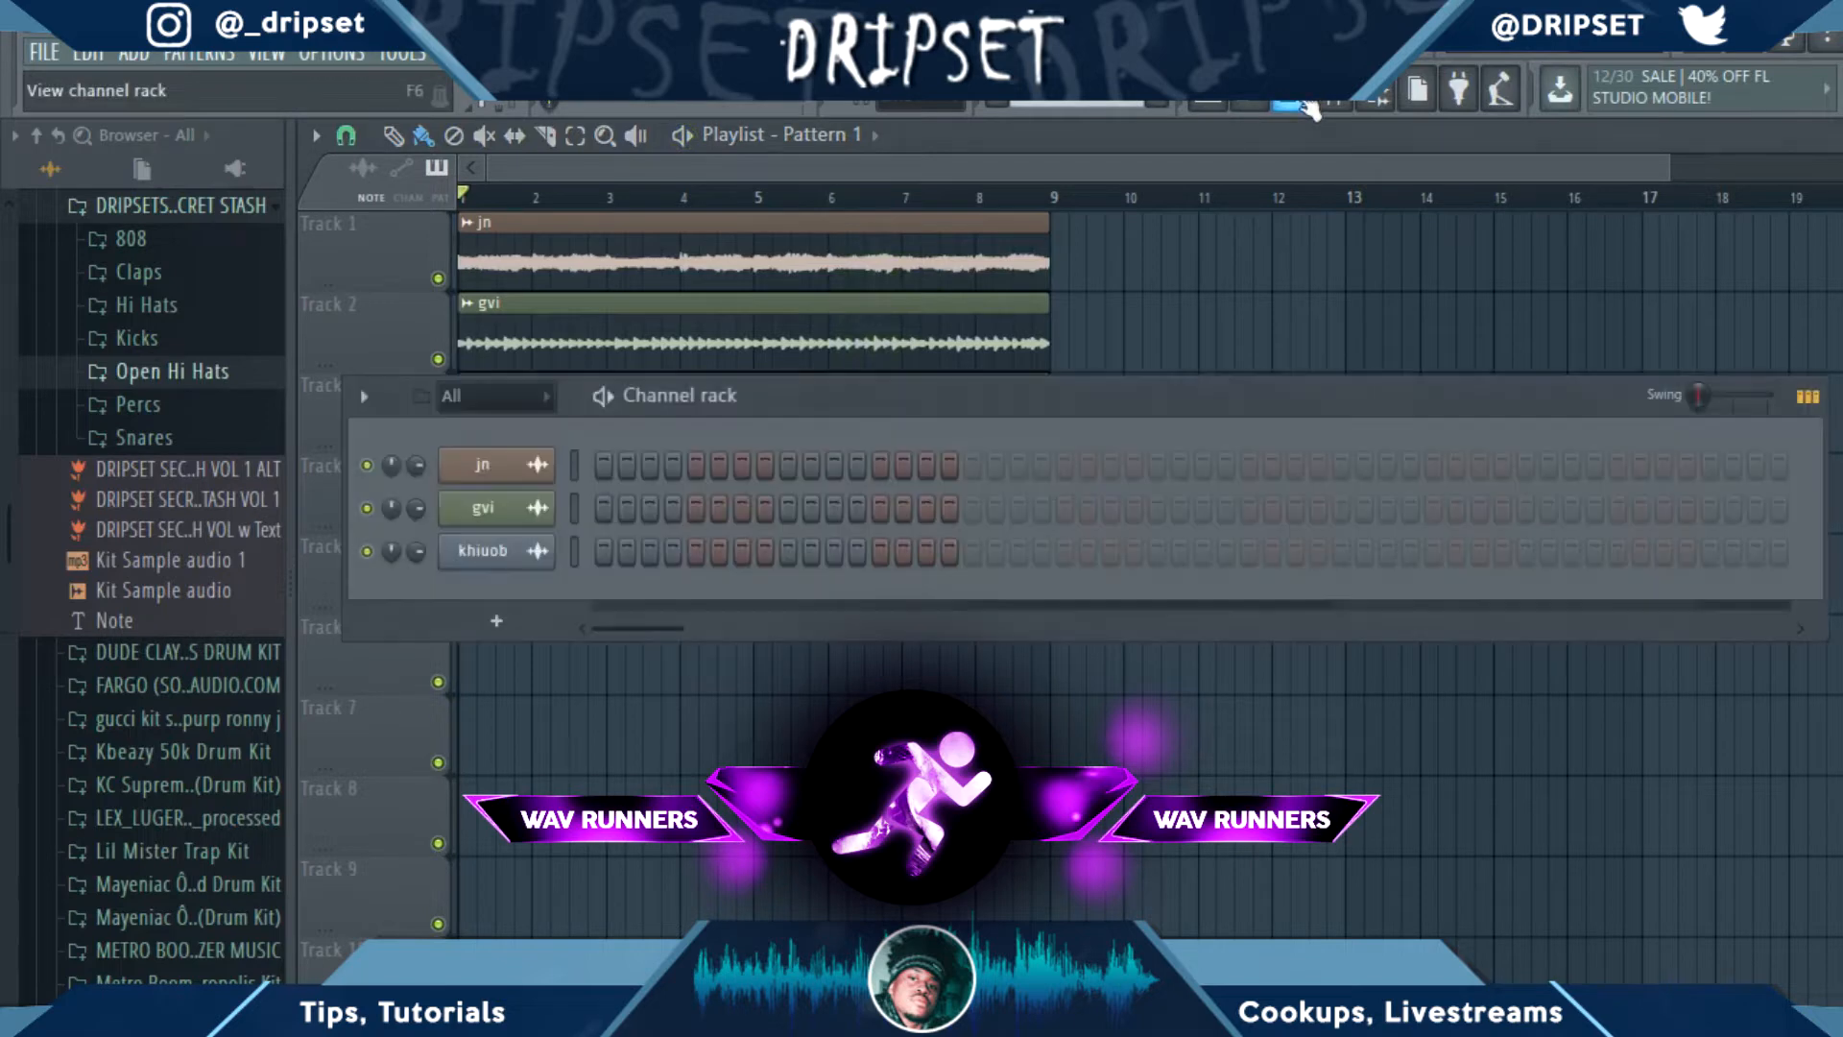
click(146, 307)
click(163, 608)
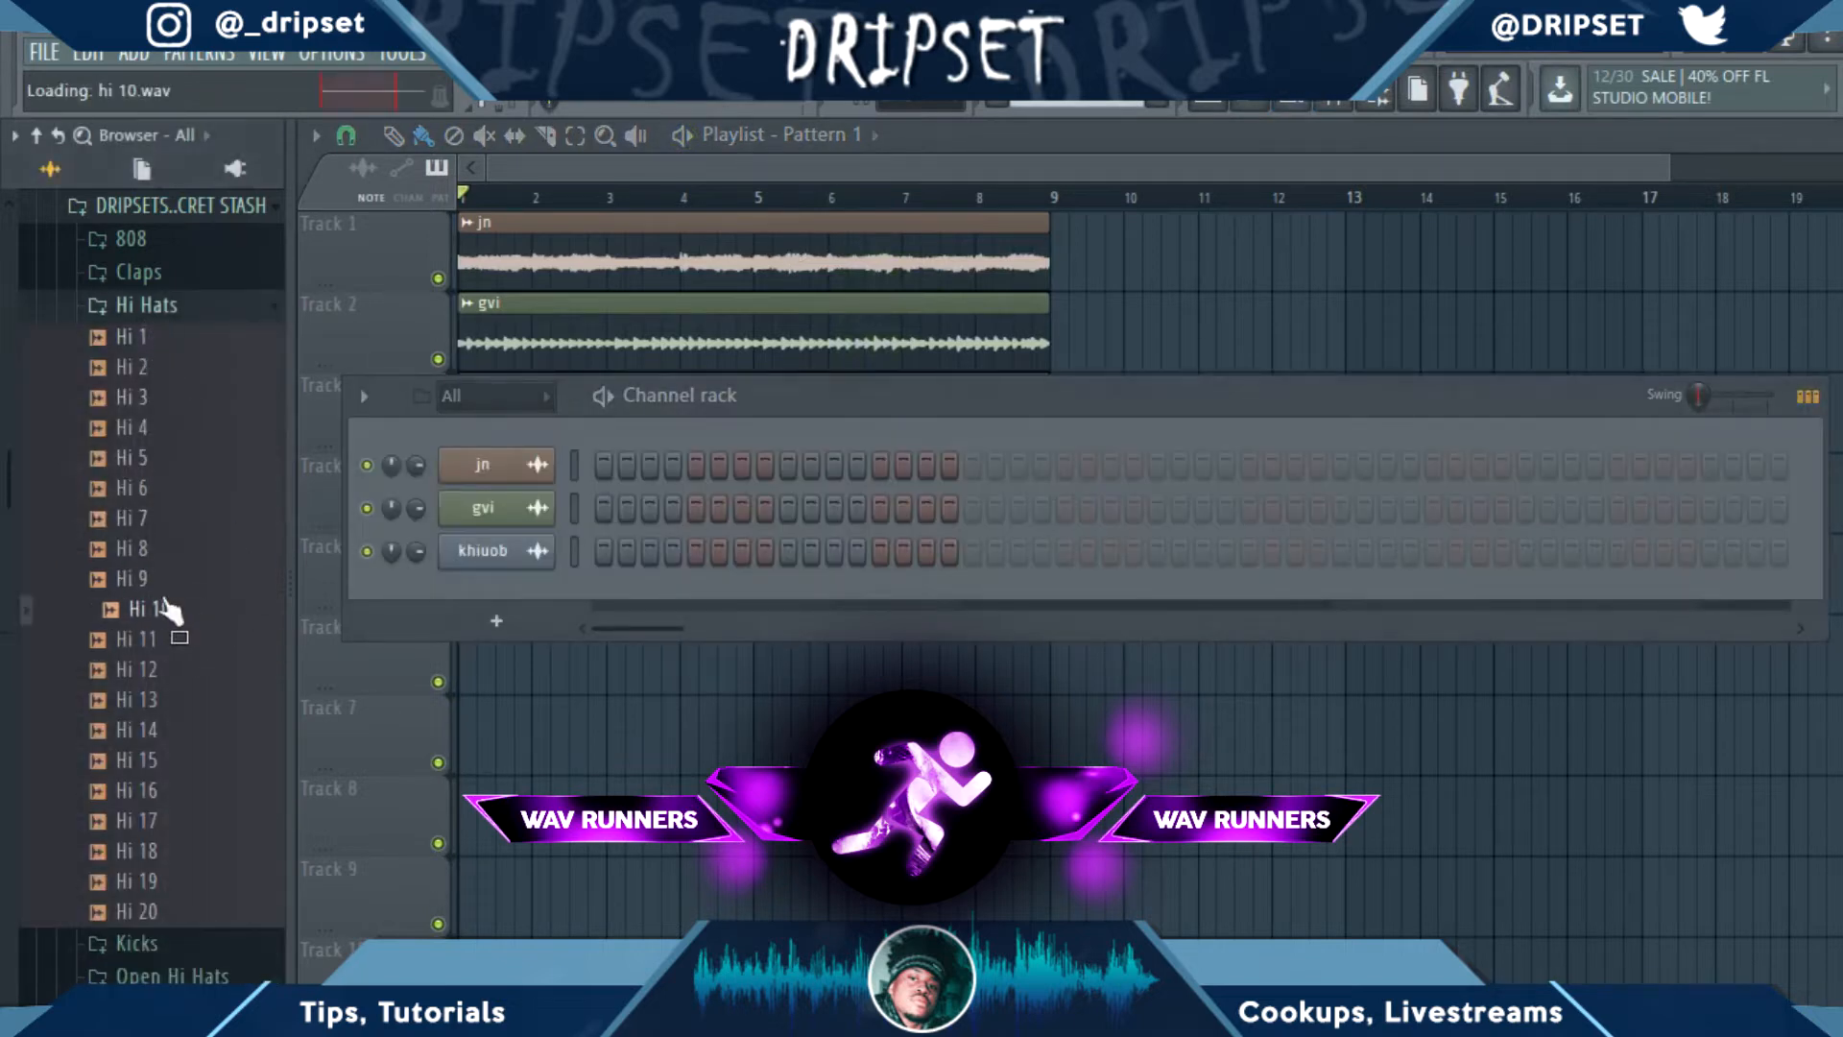
click(161, 640)
click(159, 670)
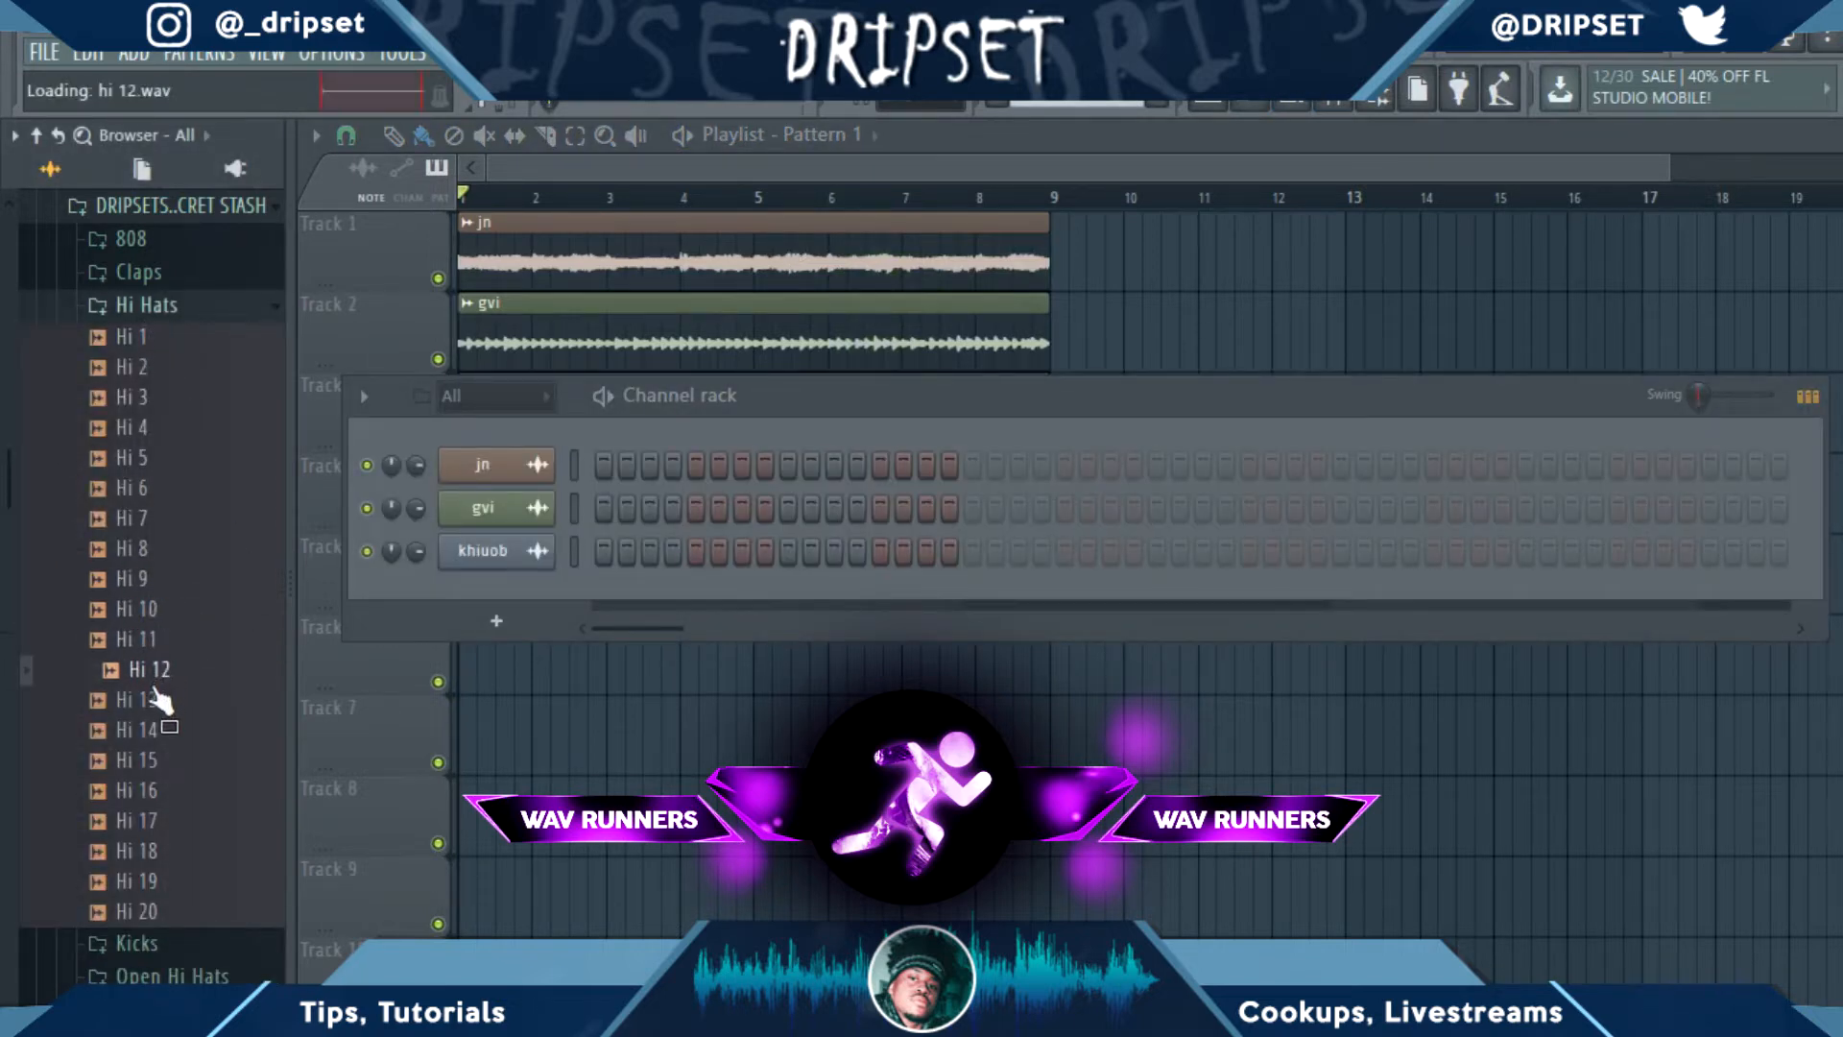
click(152, 701)
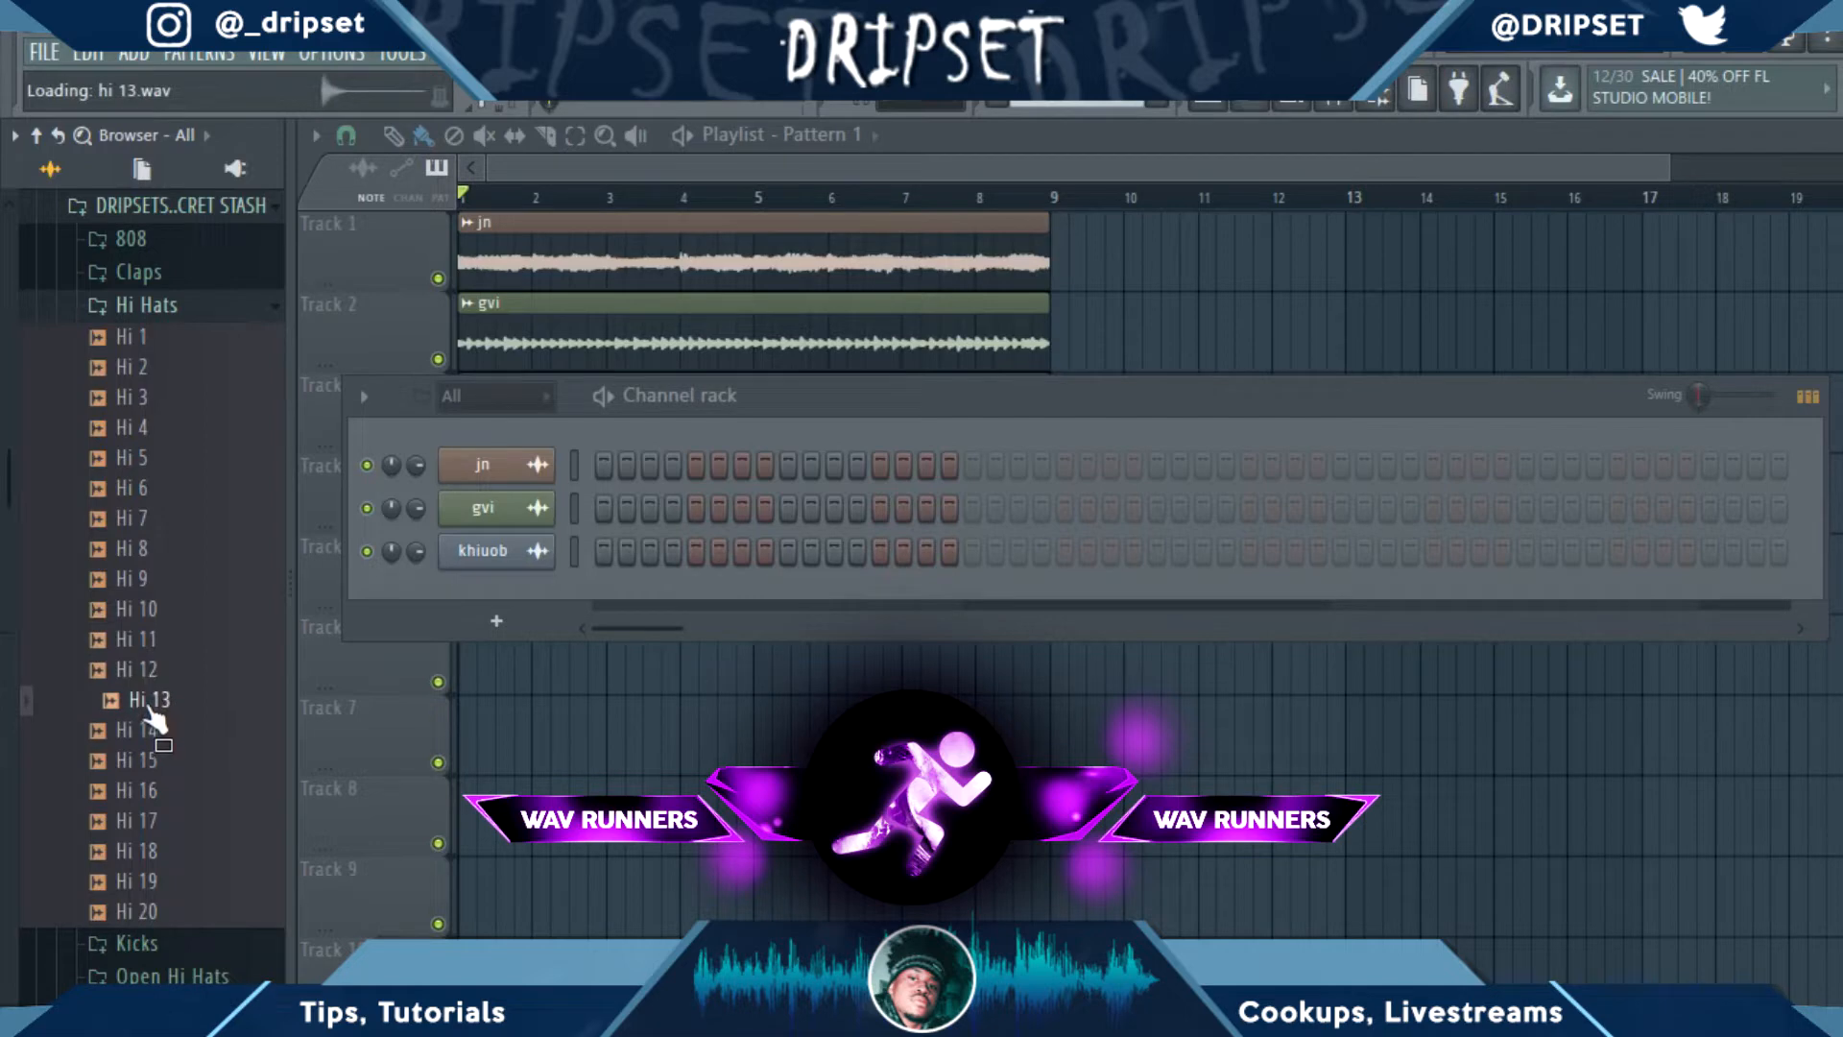
click(130, 792)
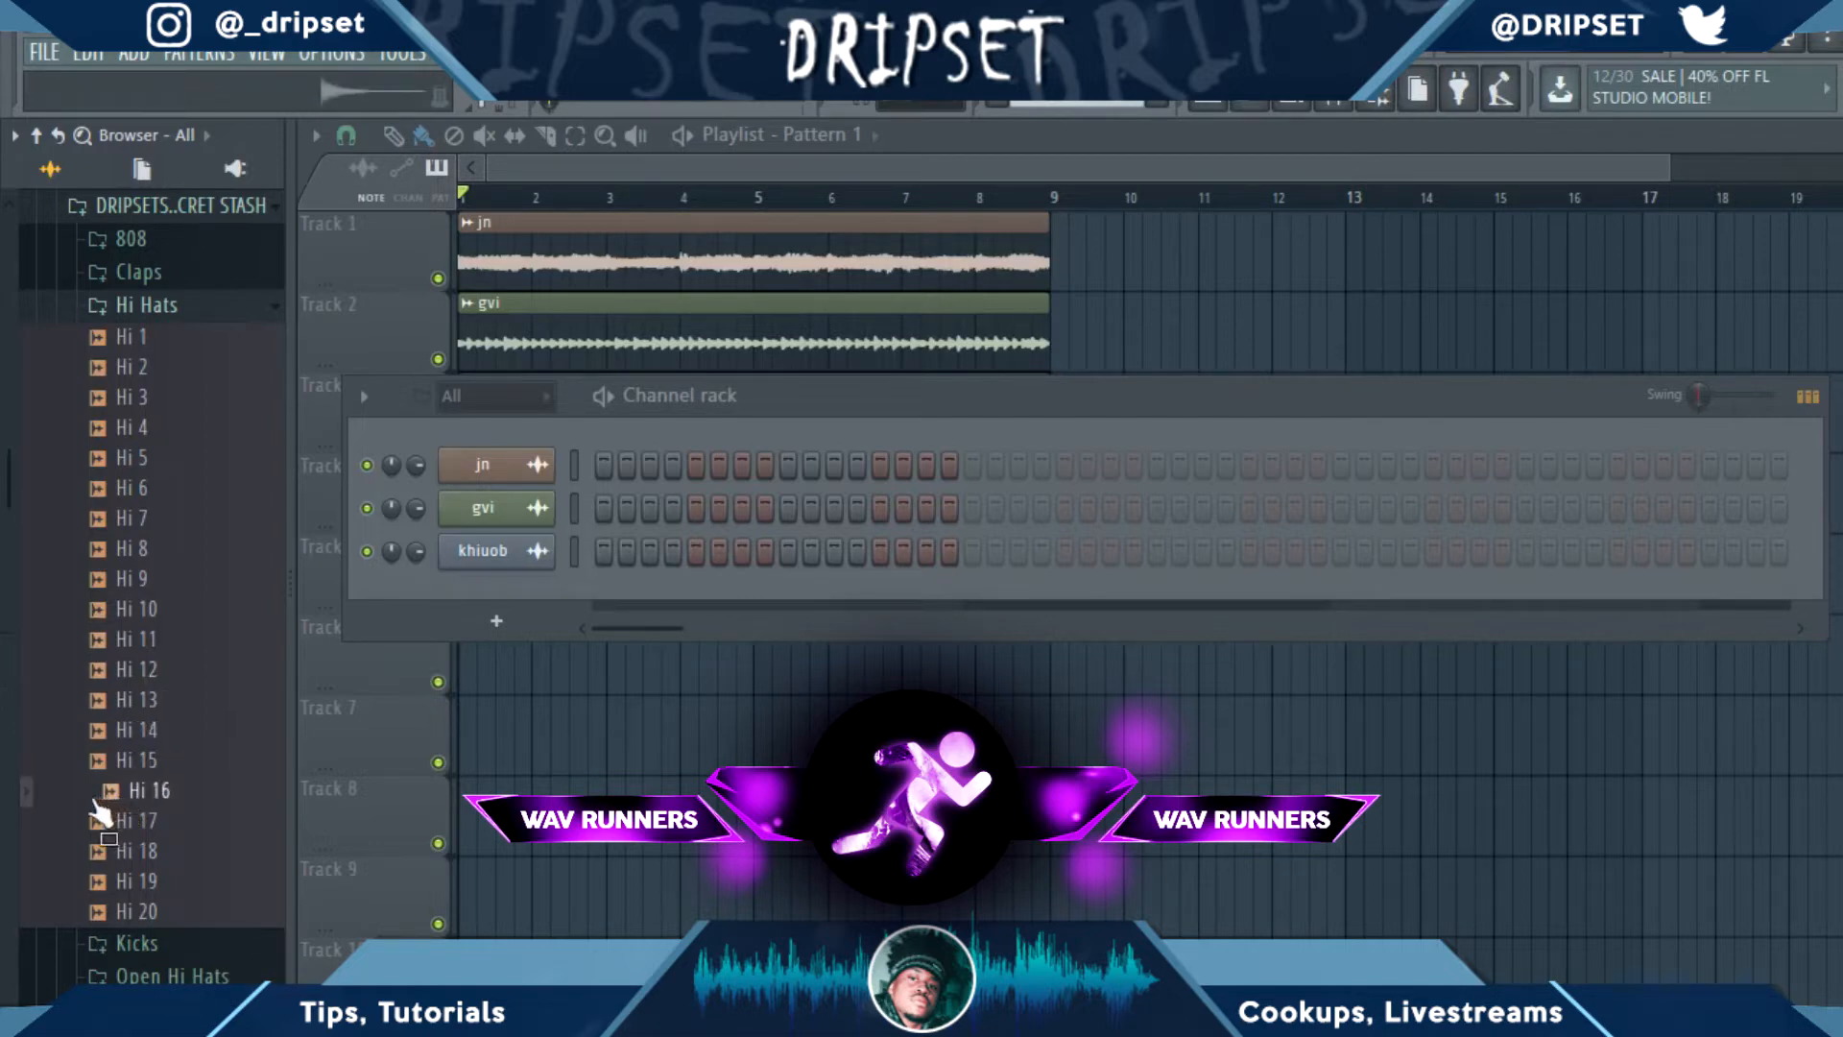
click(110, 801)
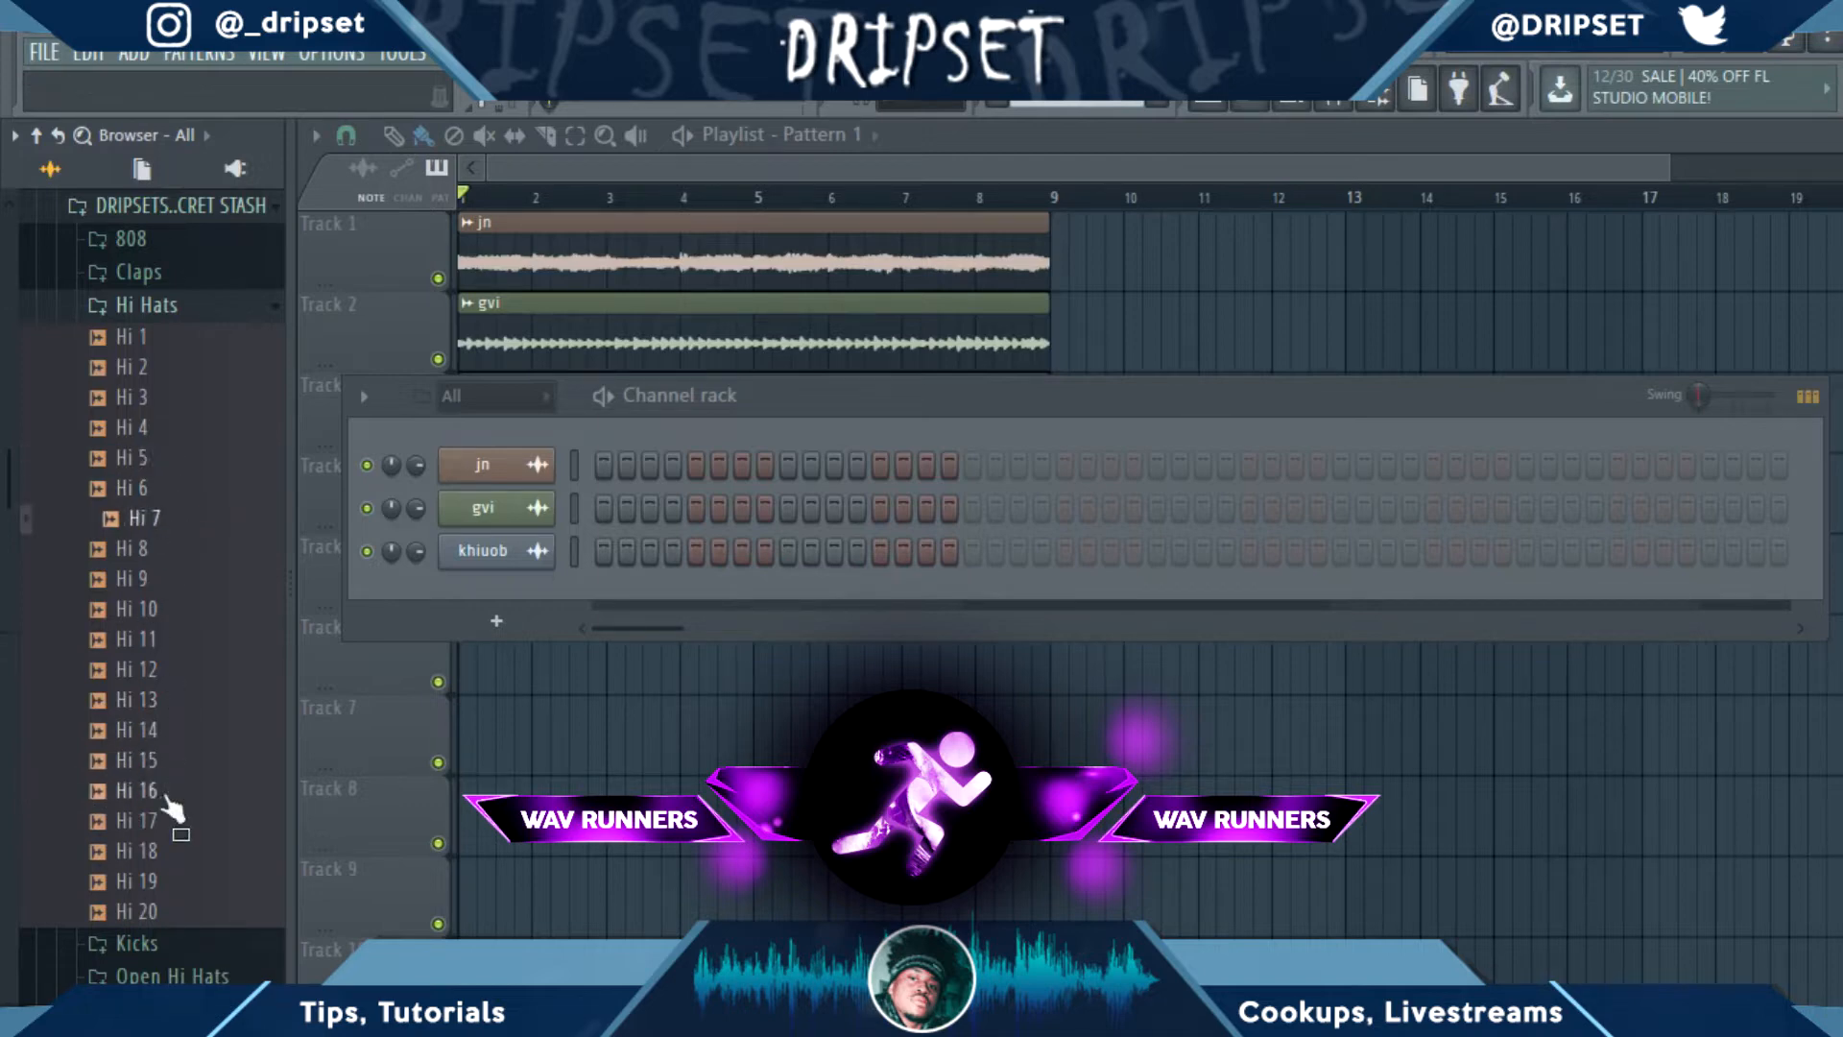
Load the Hi 16 sample as a new channel in the channel rack and view its miscellaneous channel settings.
drag(165, 799, 516, 580)
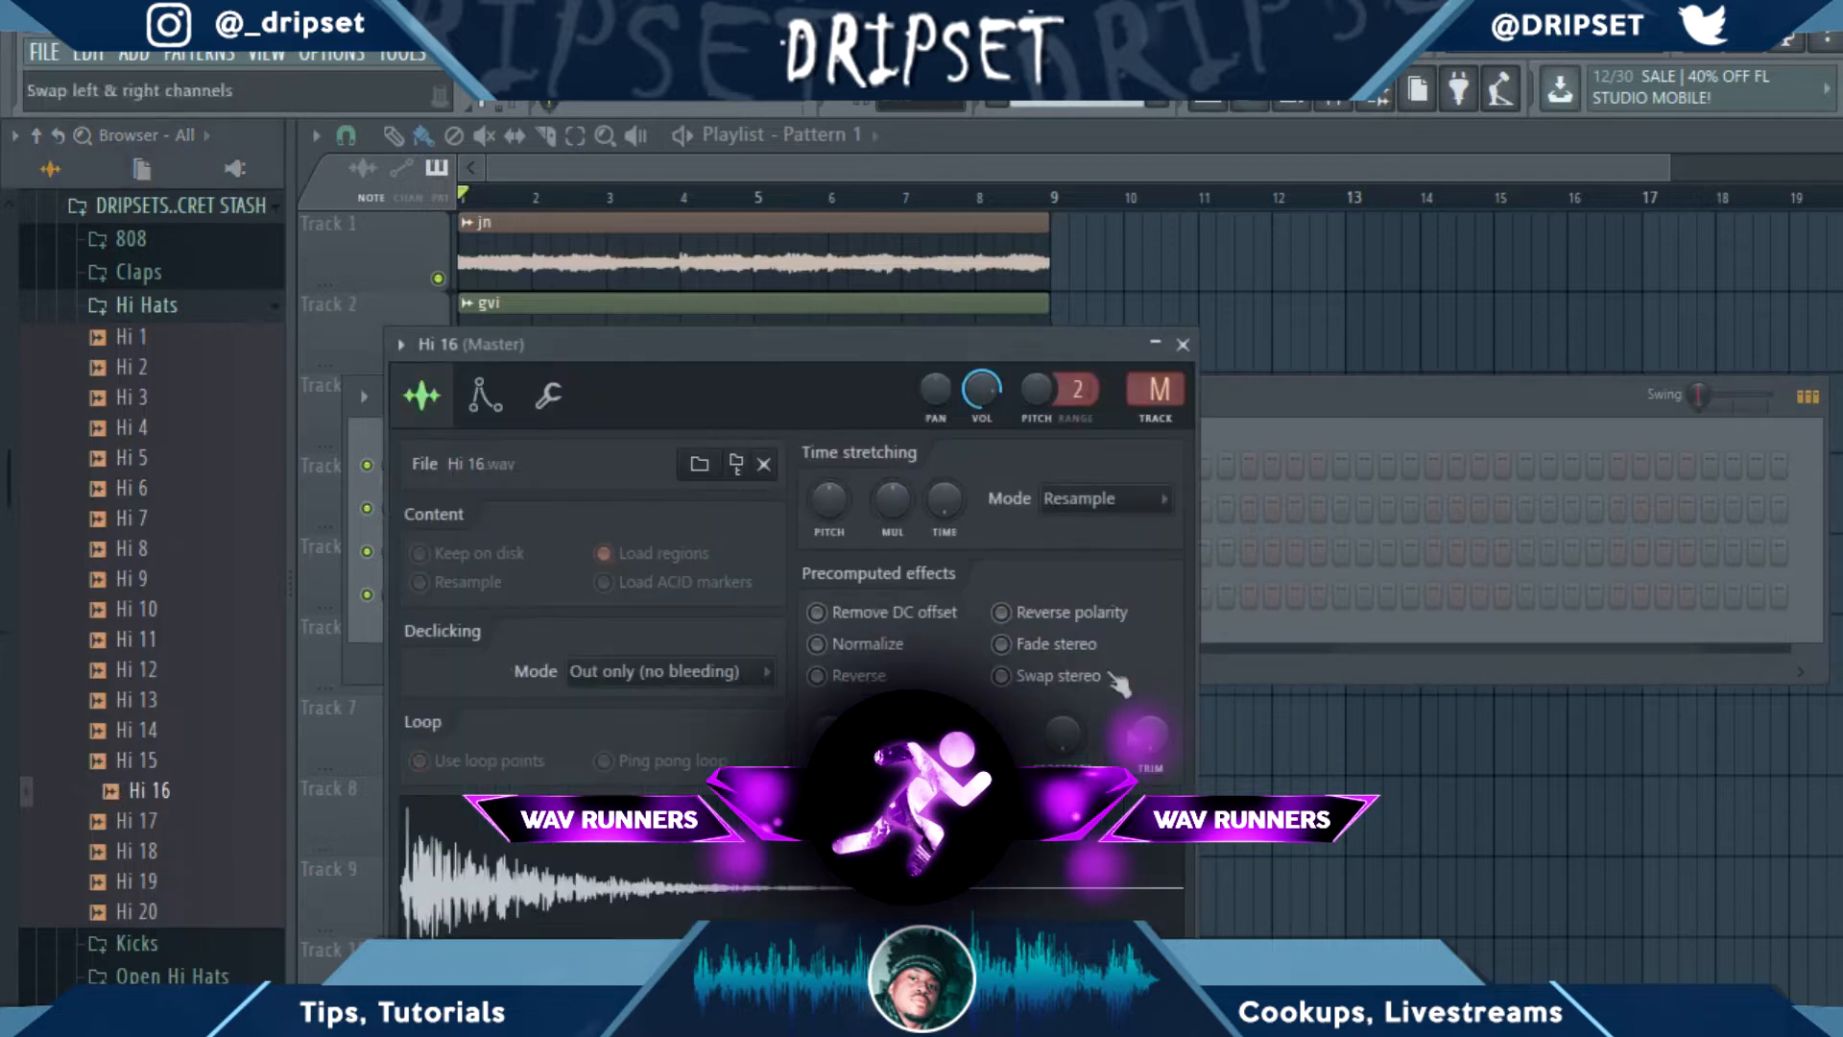
click(548, 394)
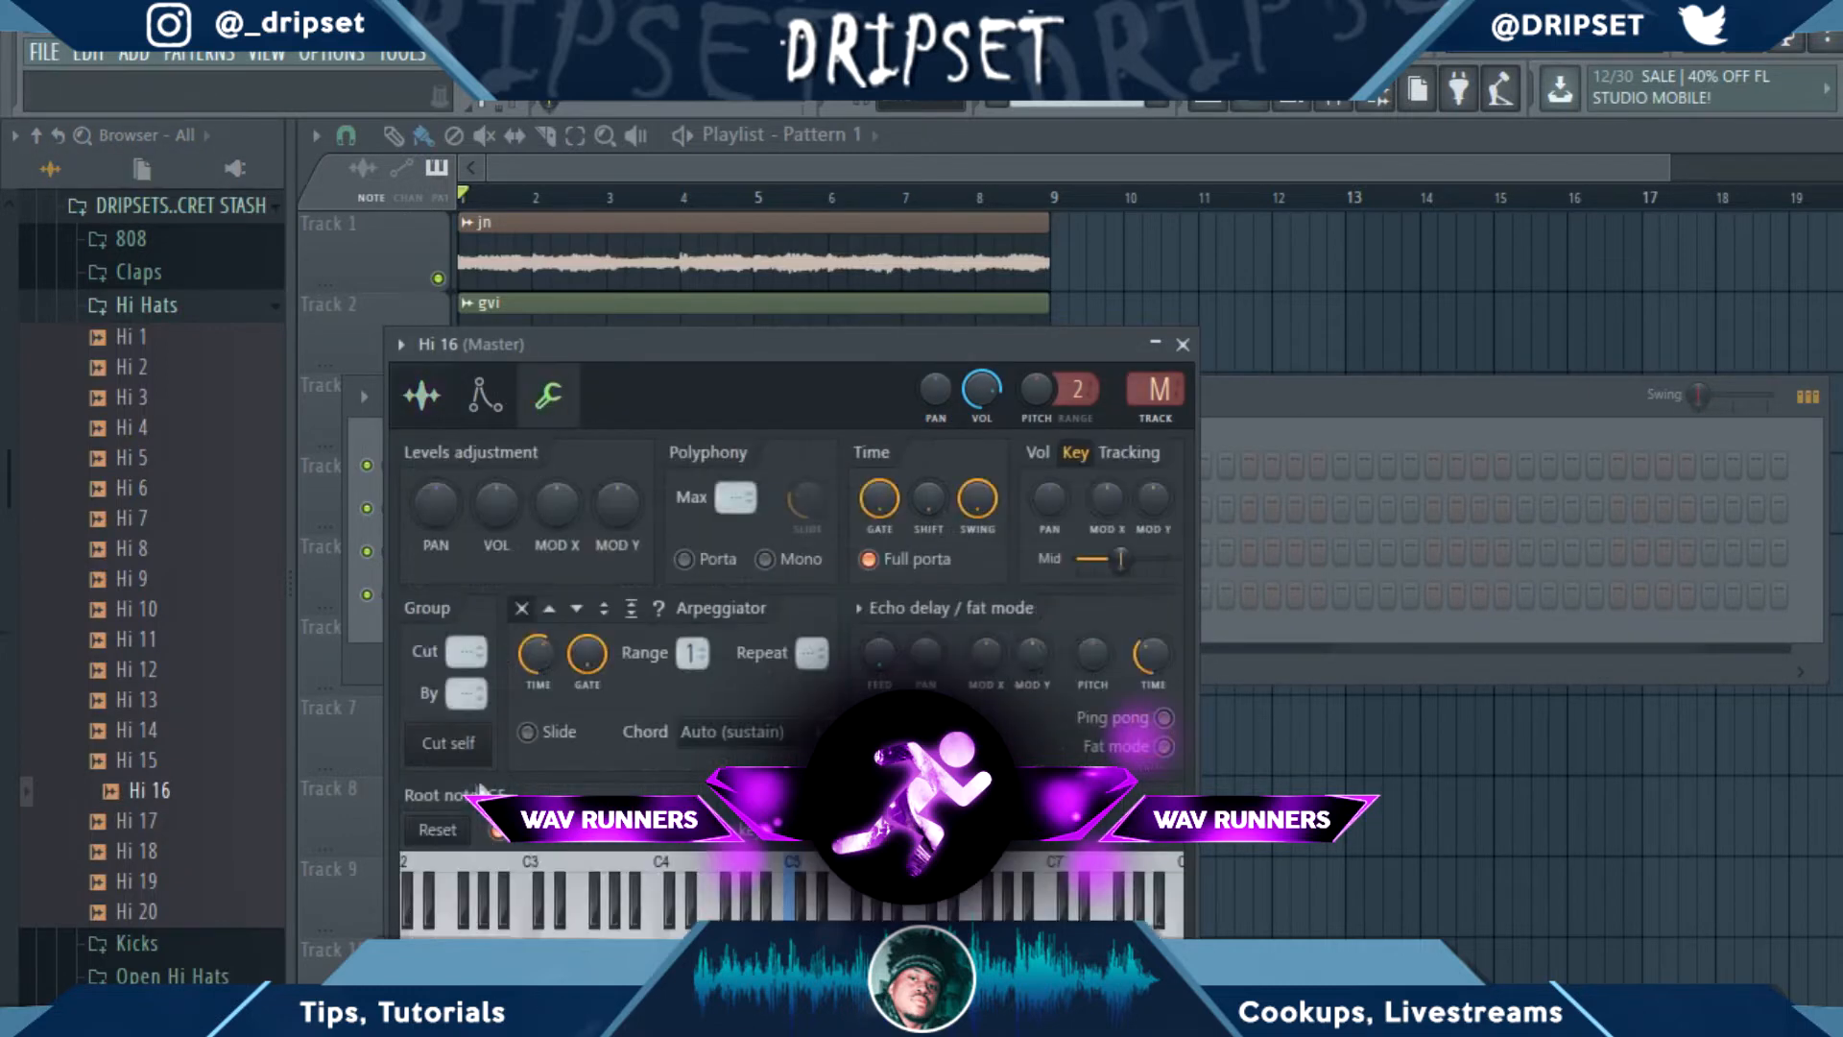
click(1182, 344)
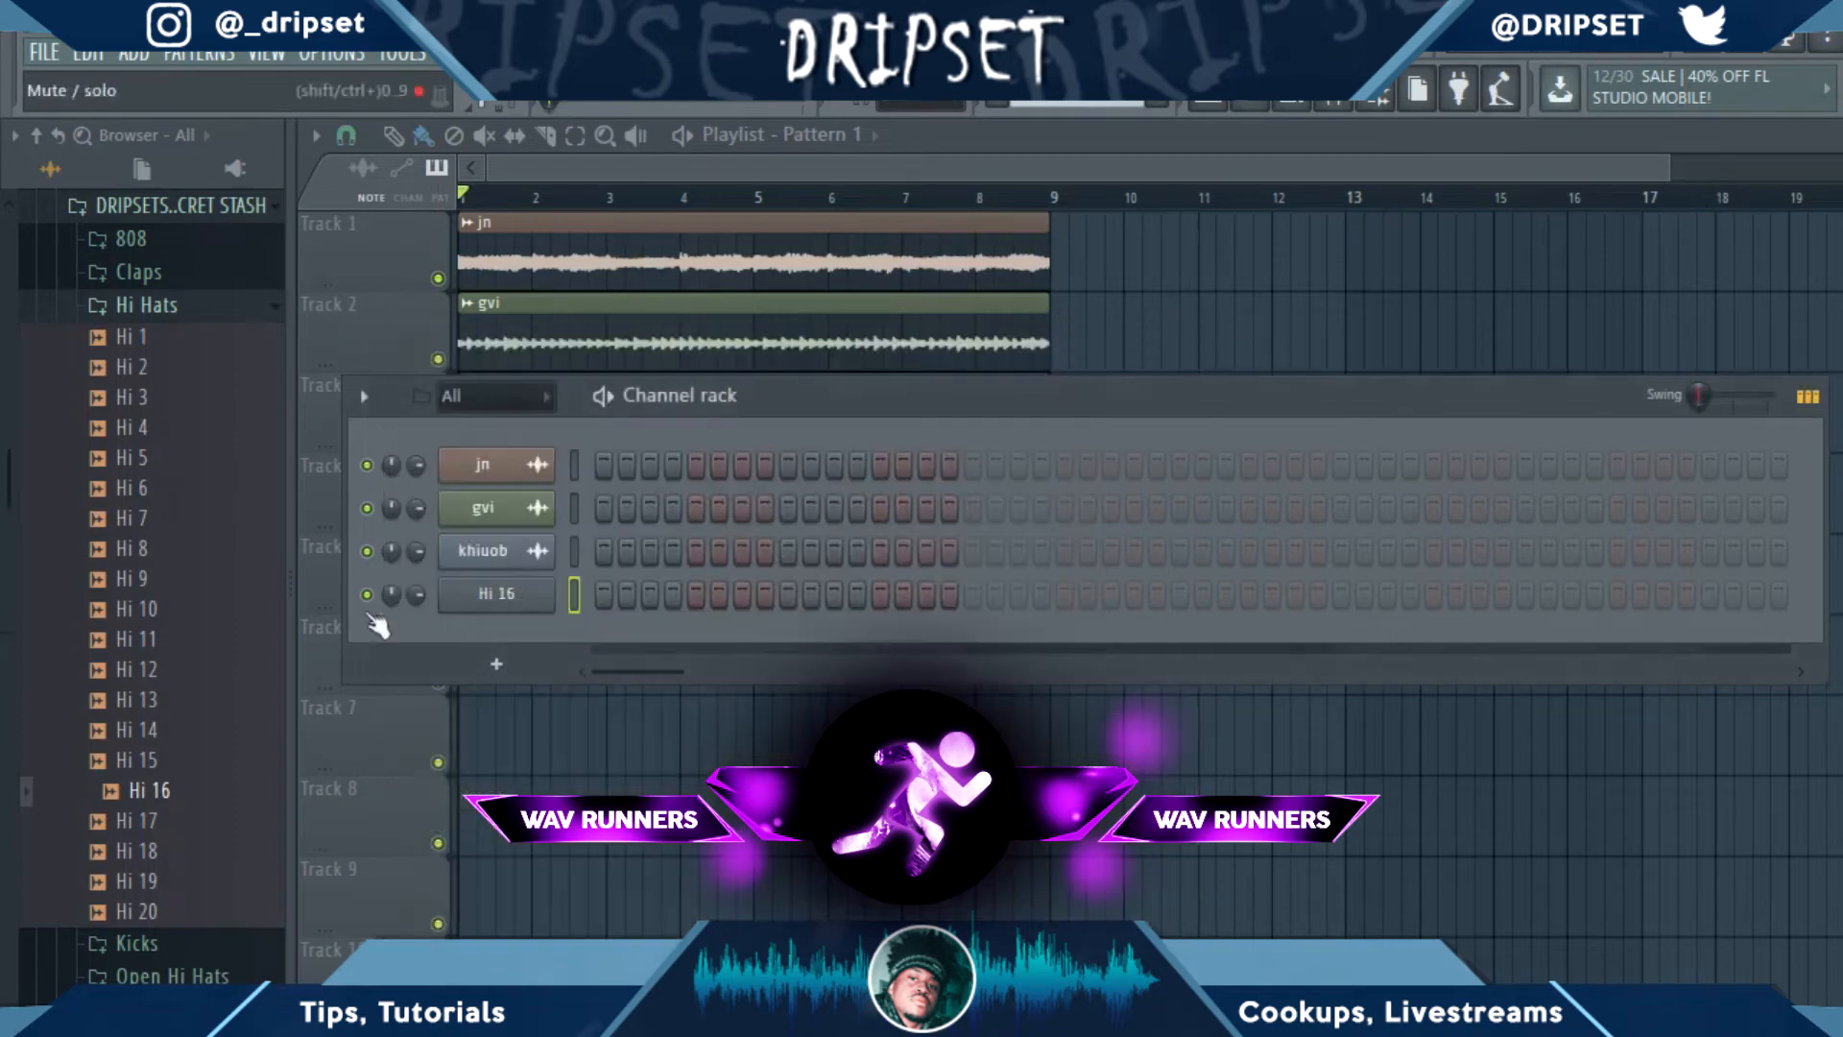
Place C5 notes at the start of bars 5 and 8 in Hi 16's piano roll to lengthen the pattern.
key(F7)
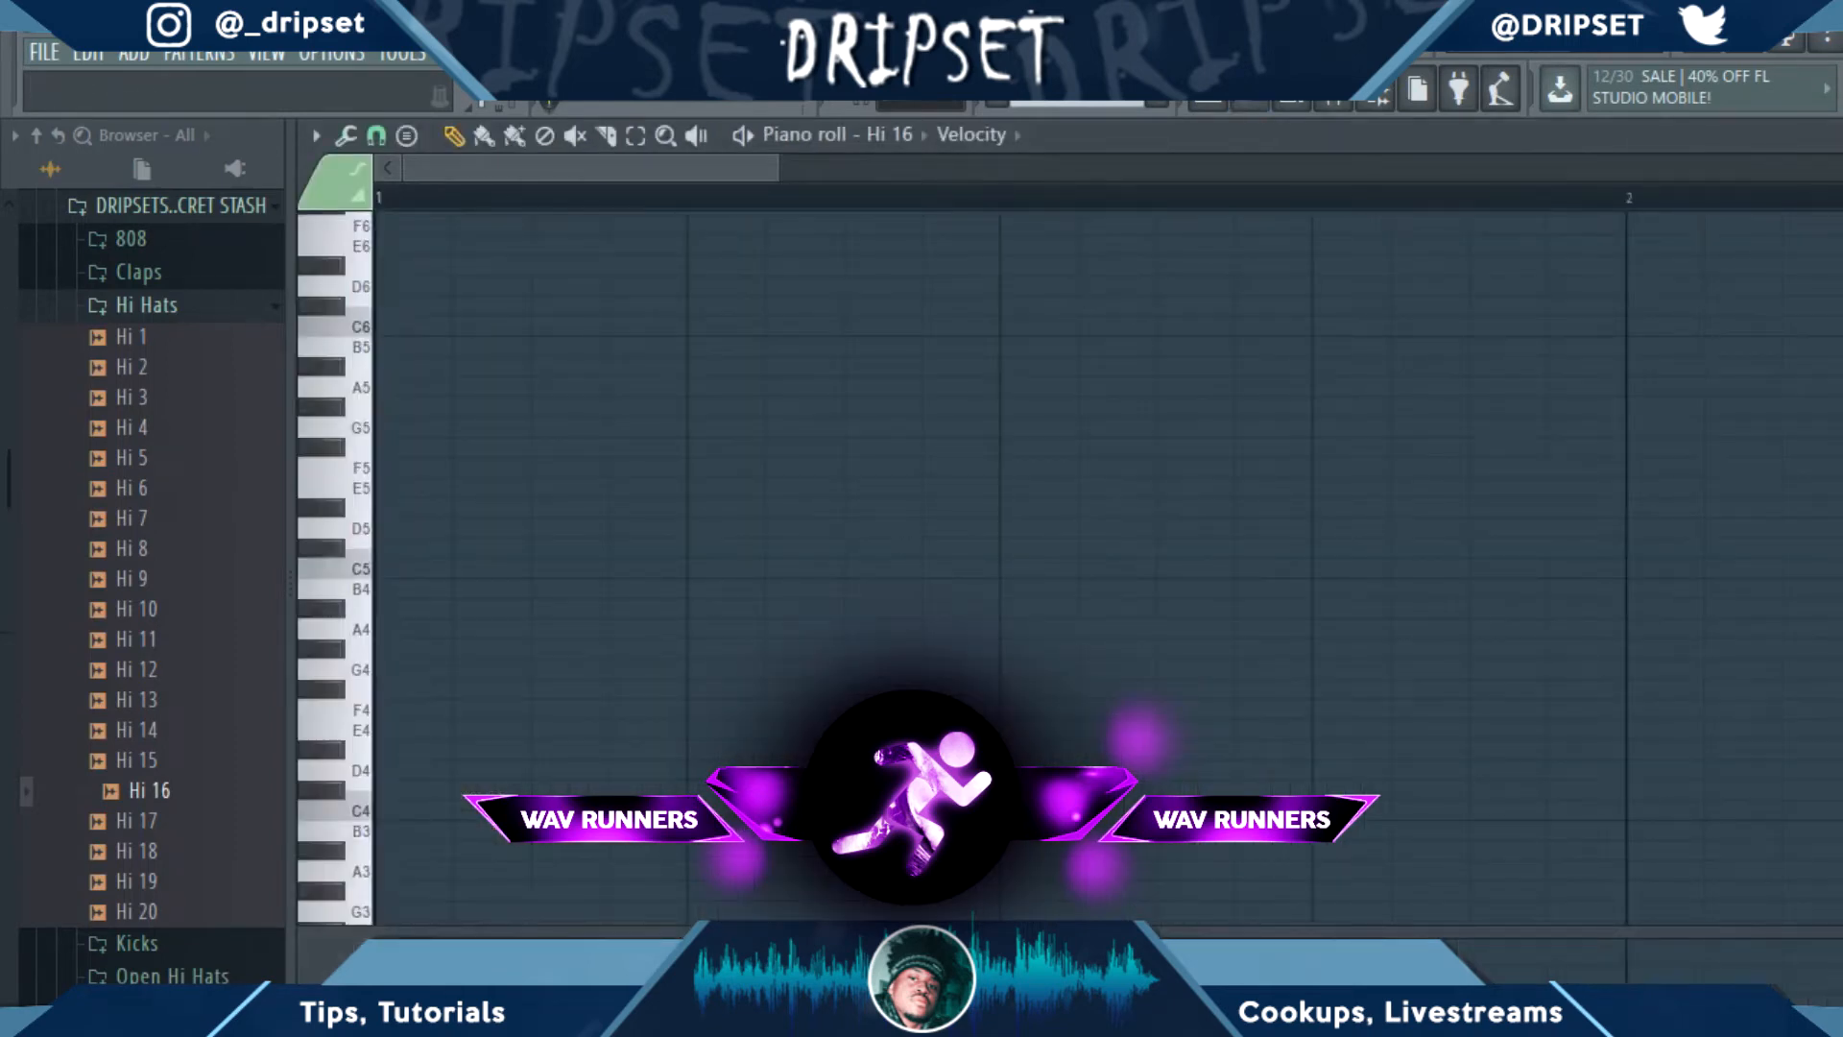
drag(792, 173, 1564, 624)
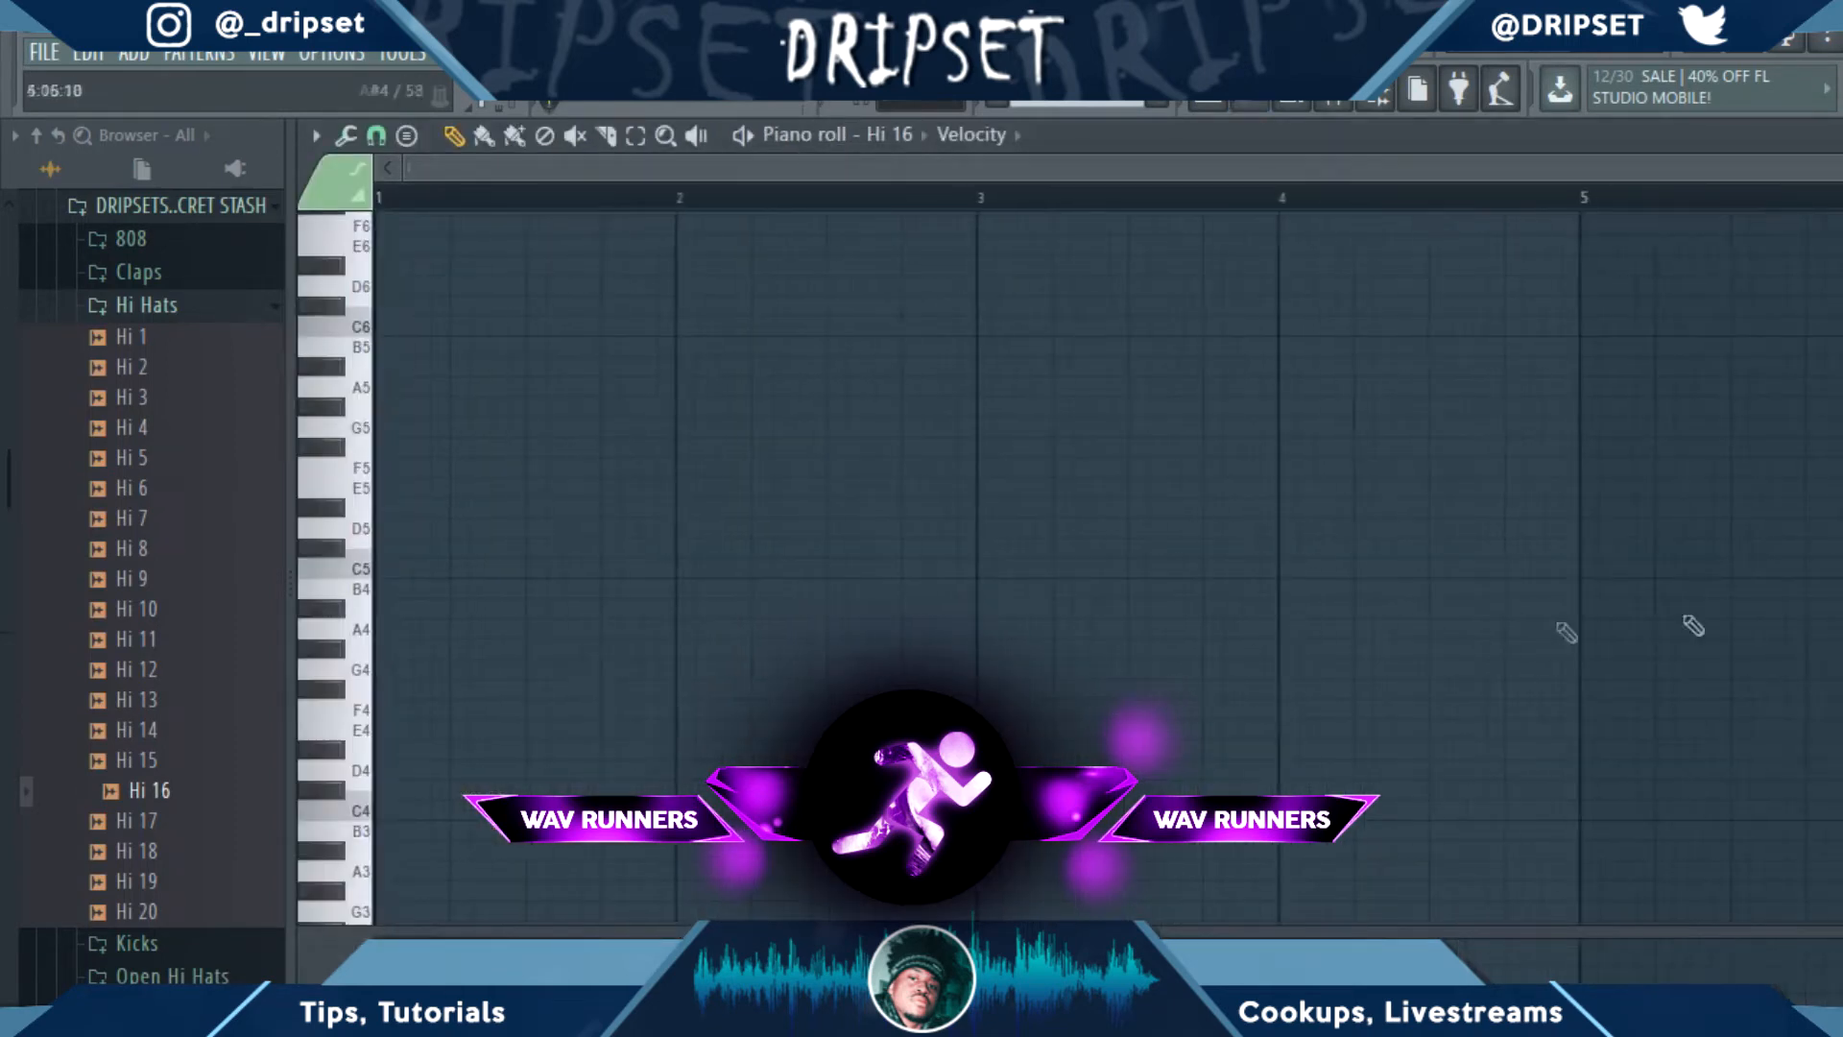
click(1615, 568)
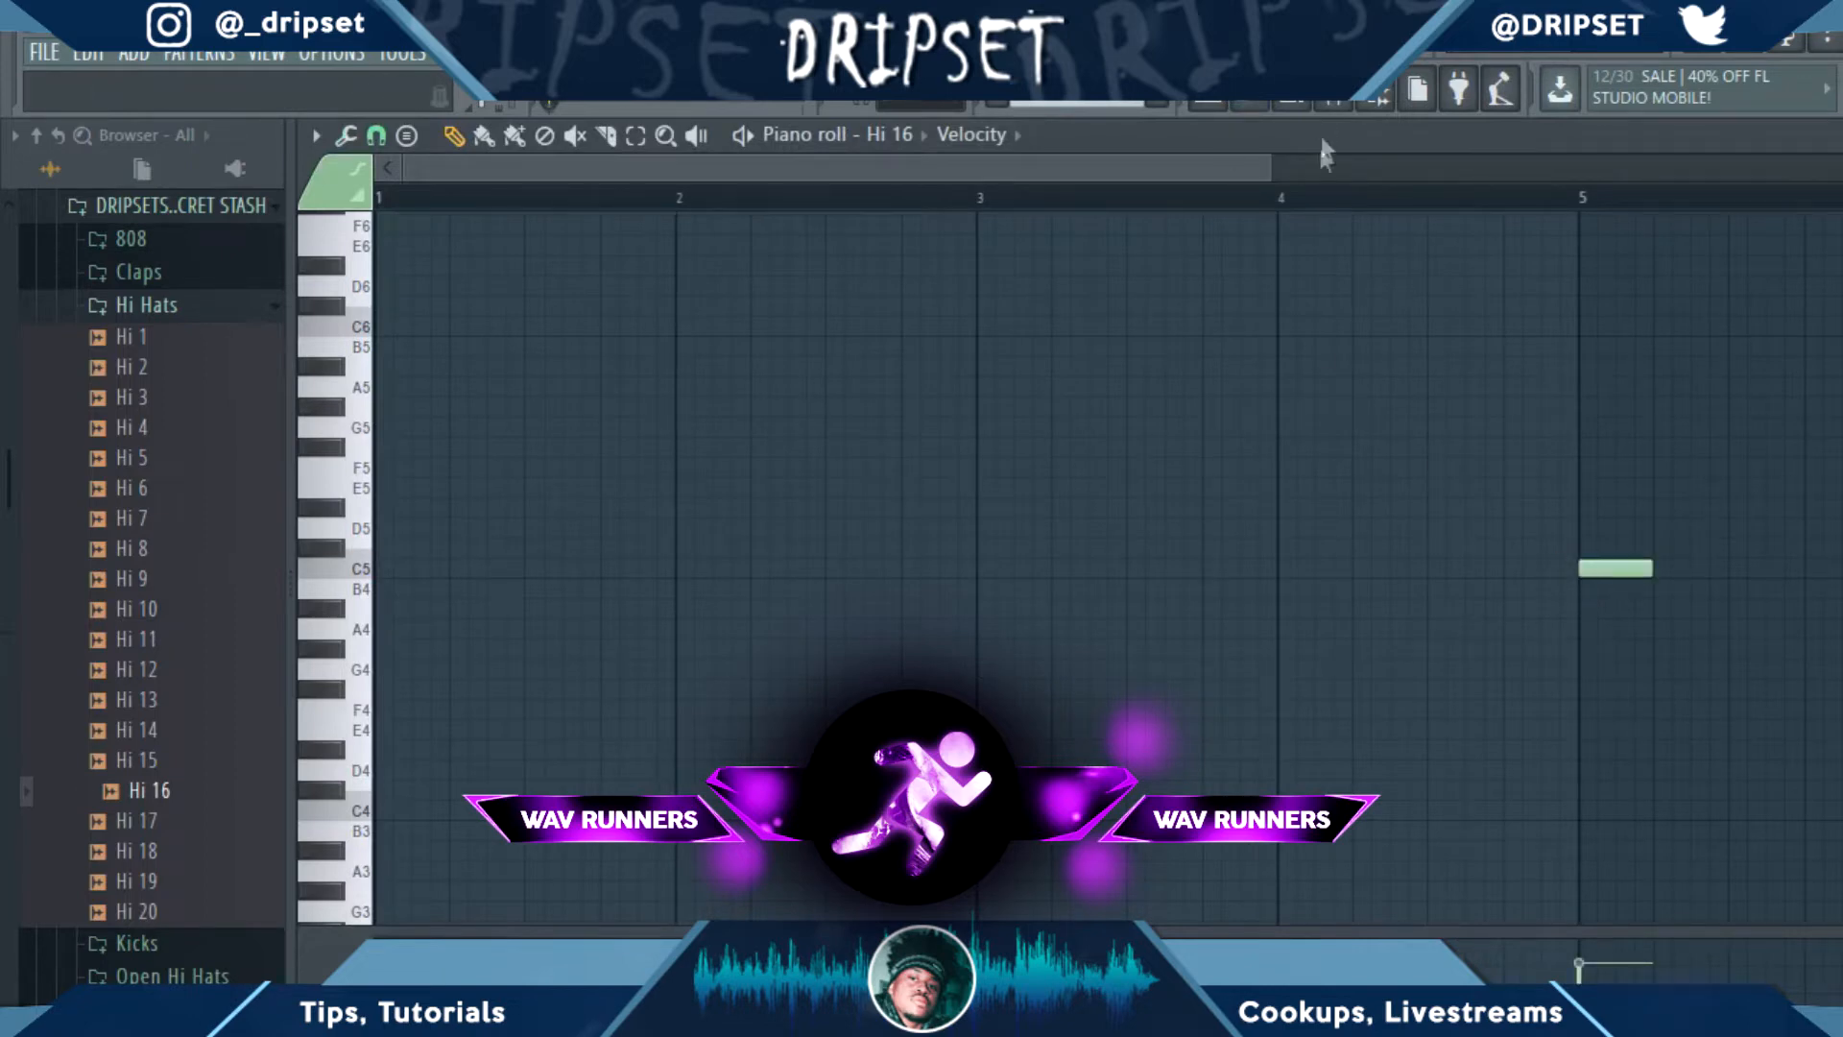
drag(1276, 173, 1649, 606)
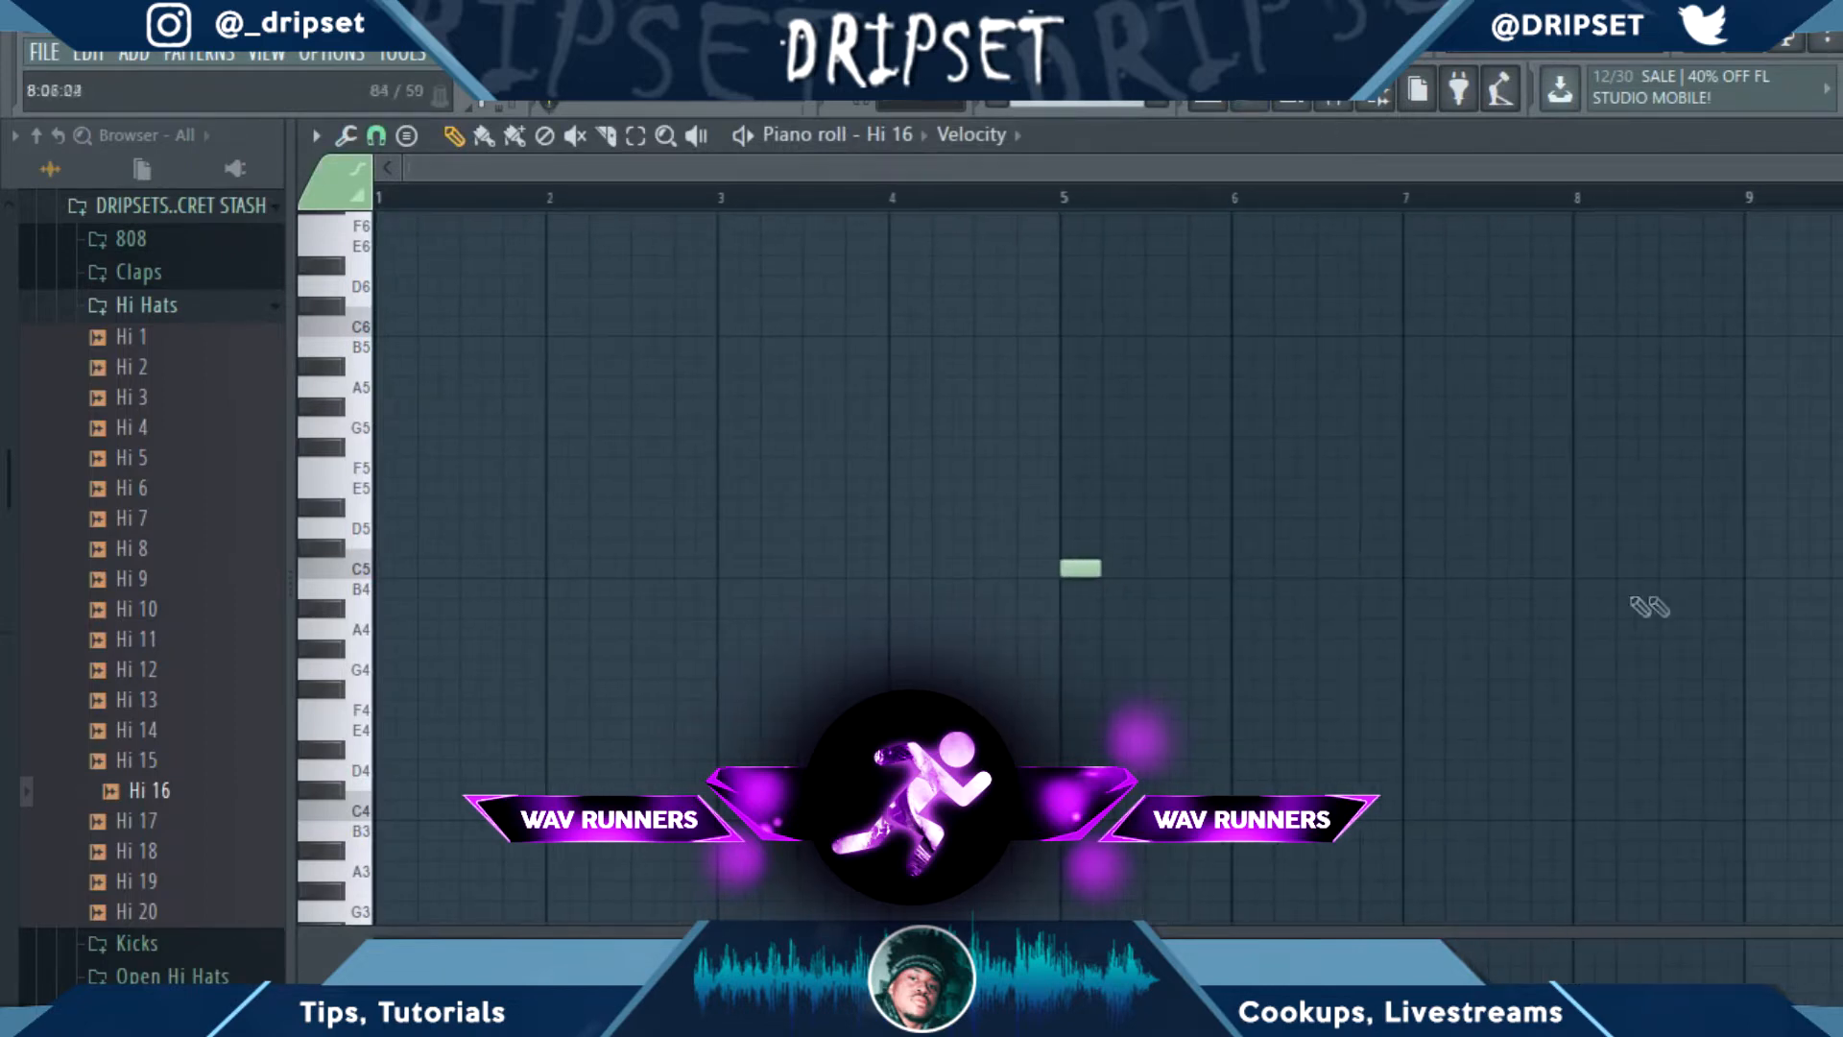
click(1574, 568)
Fill the Hi 16 channel with a hit on every second step across the whole pattern.
click(1291, 100)
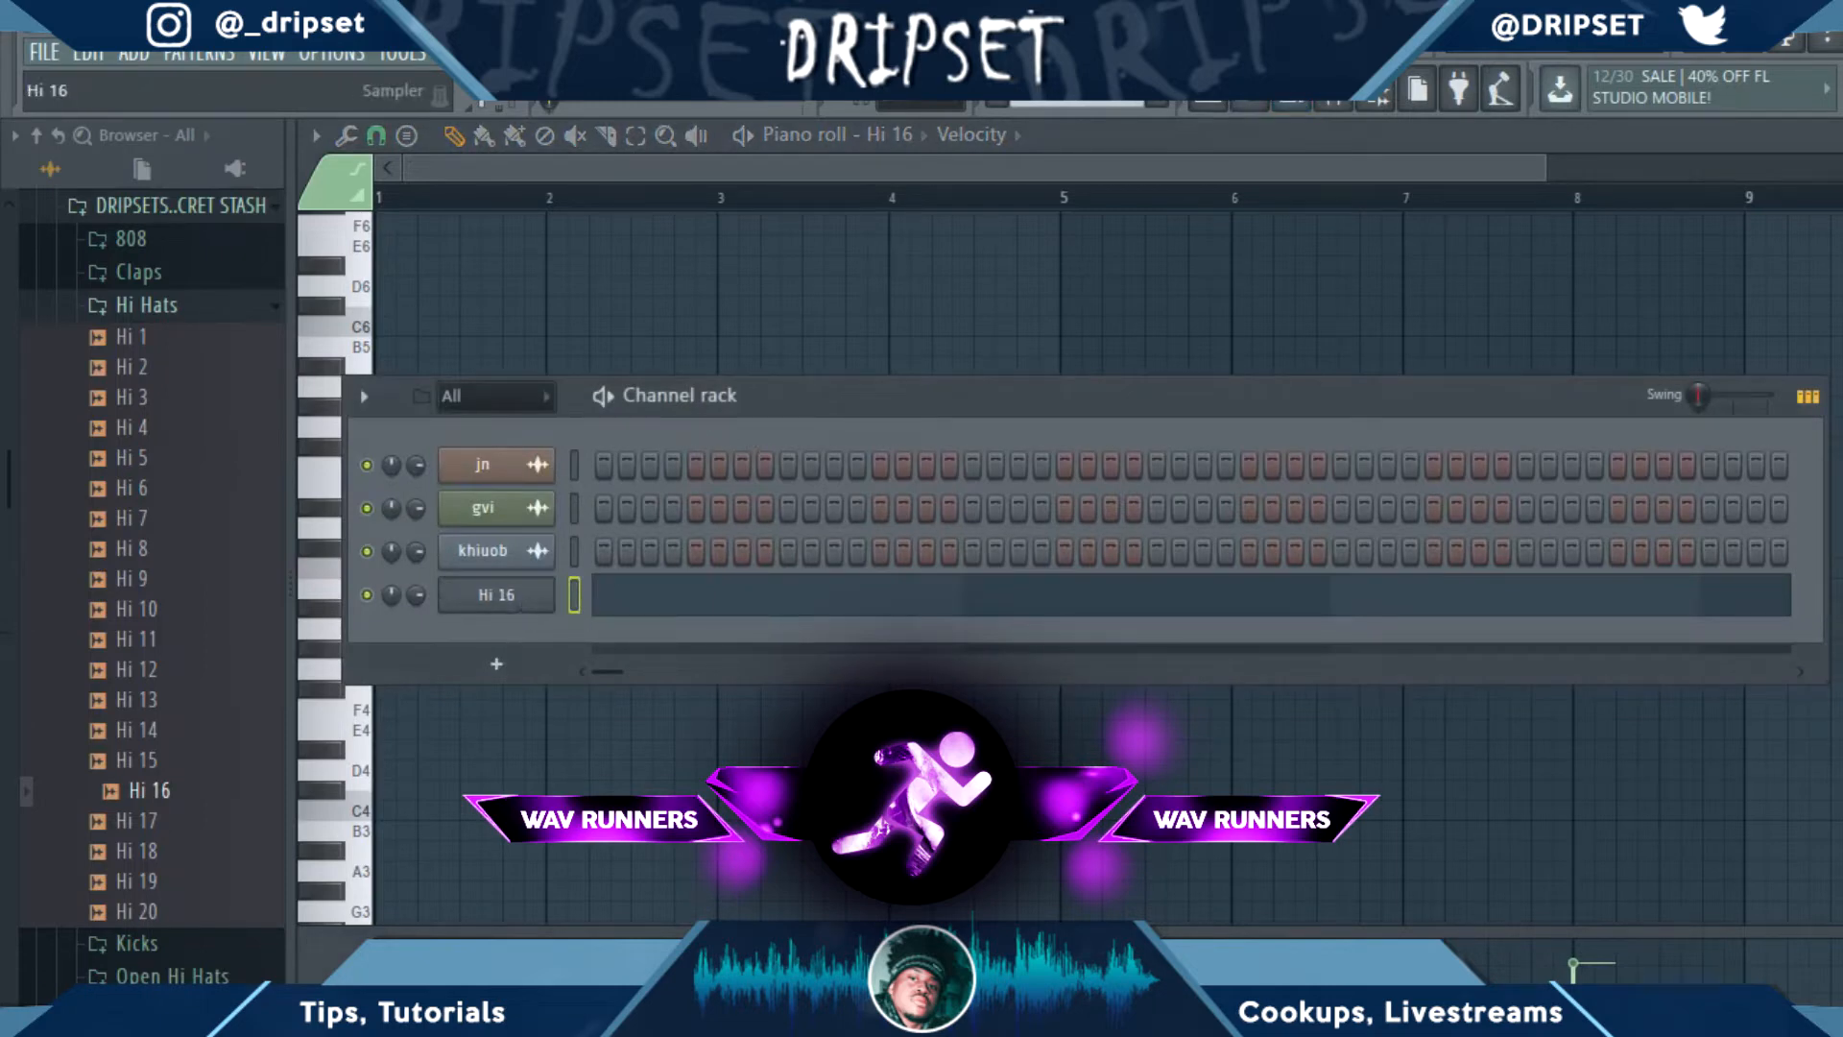
click(948, 709)
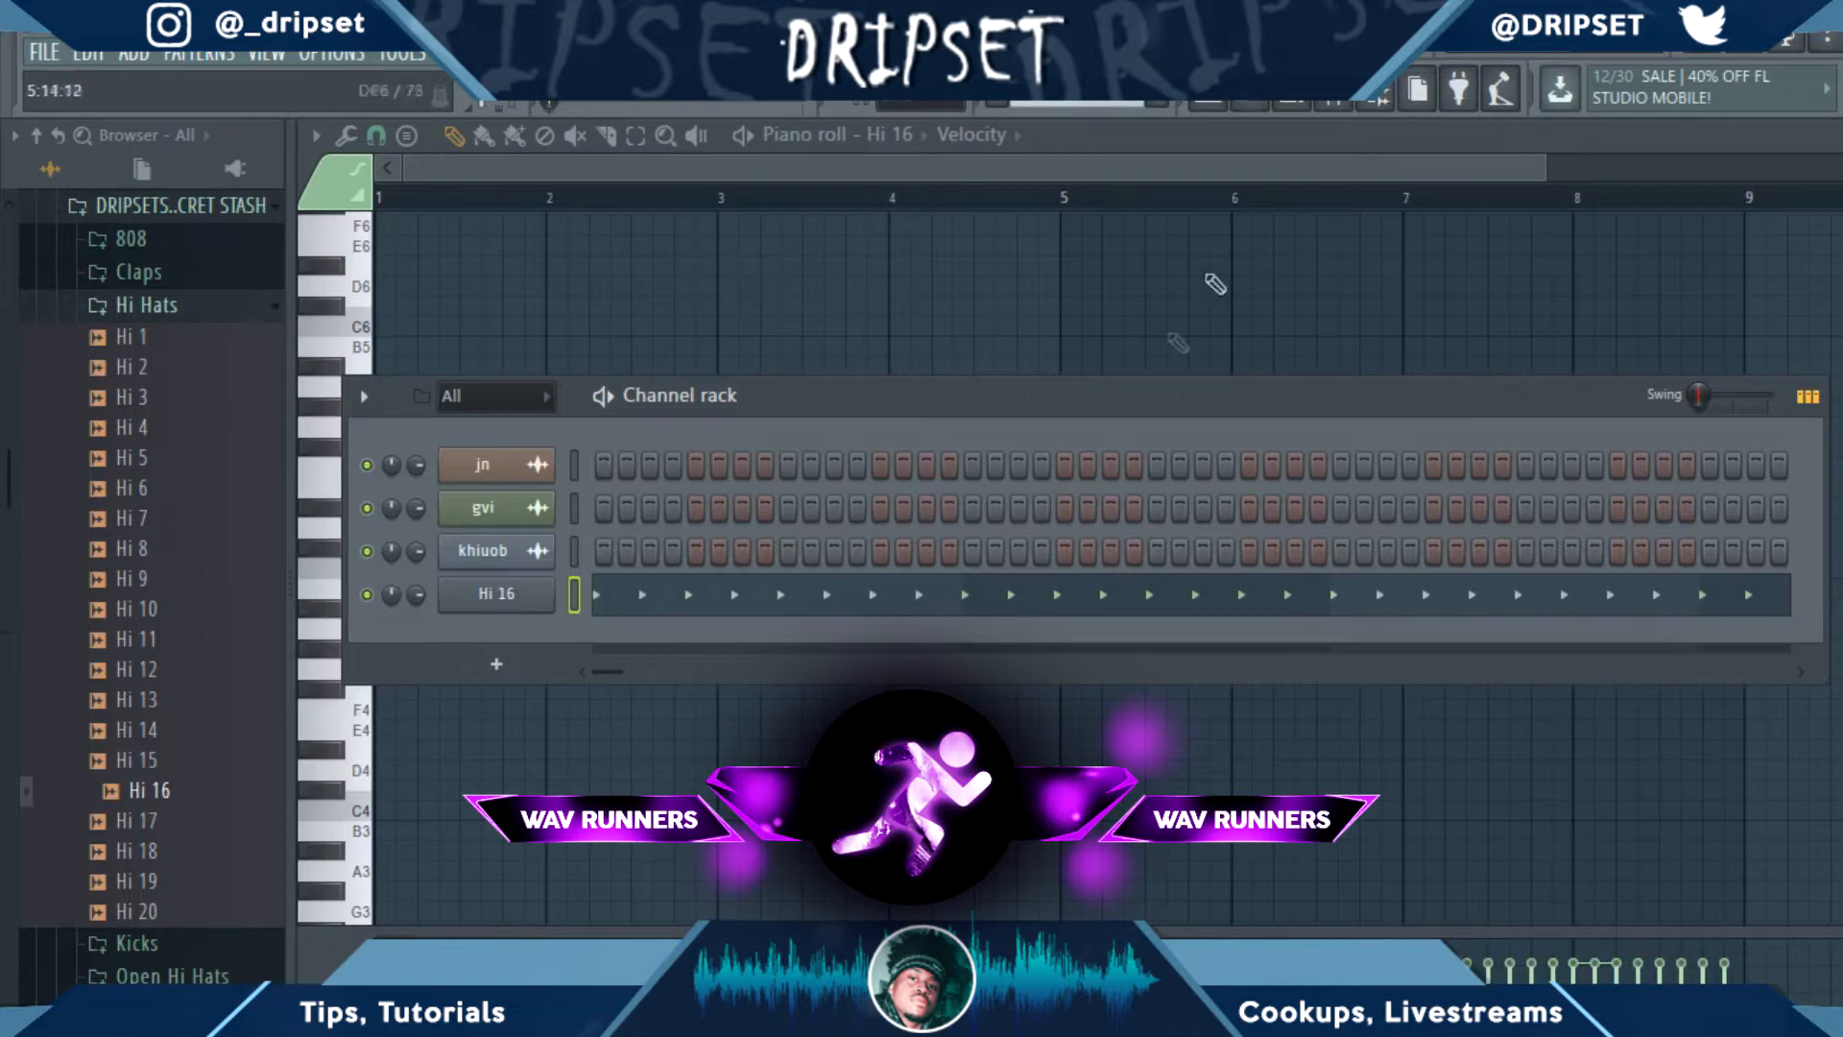
key(F6)
Make the C5 notes legato, using a temporary note at bar 9 as the end marker, and delete that marker.
click(1752, 568)
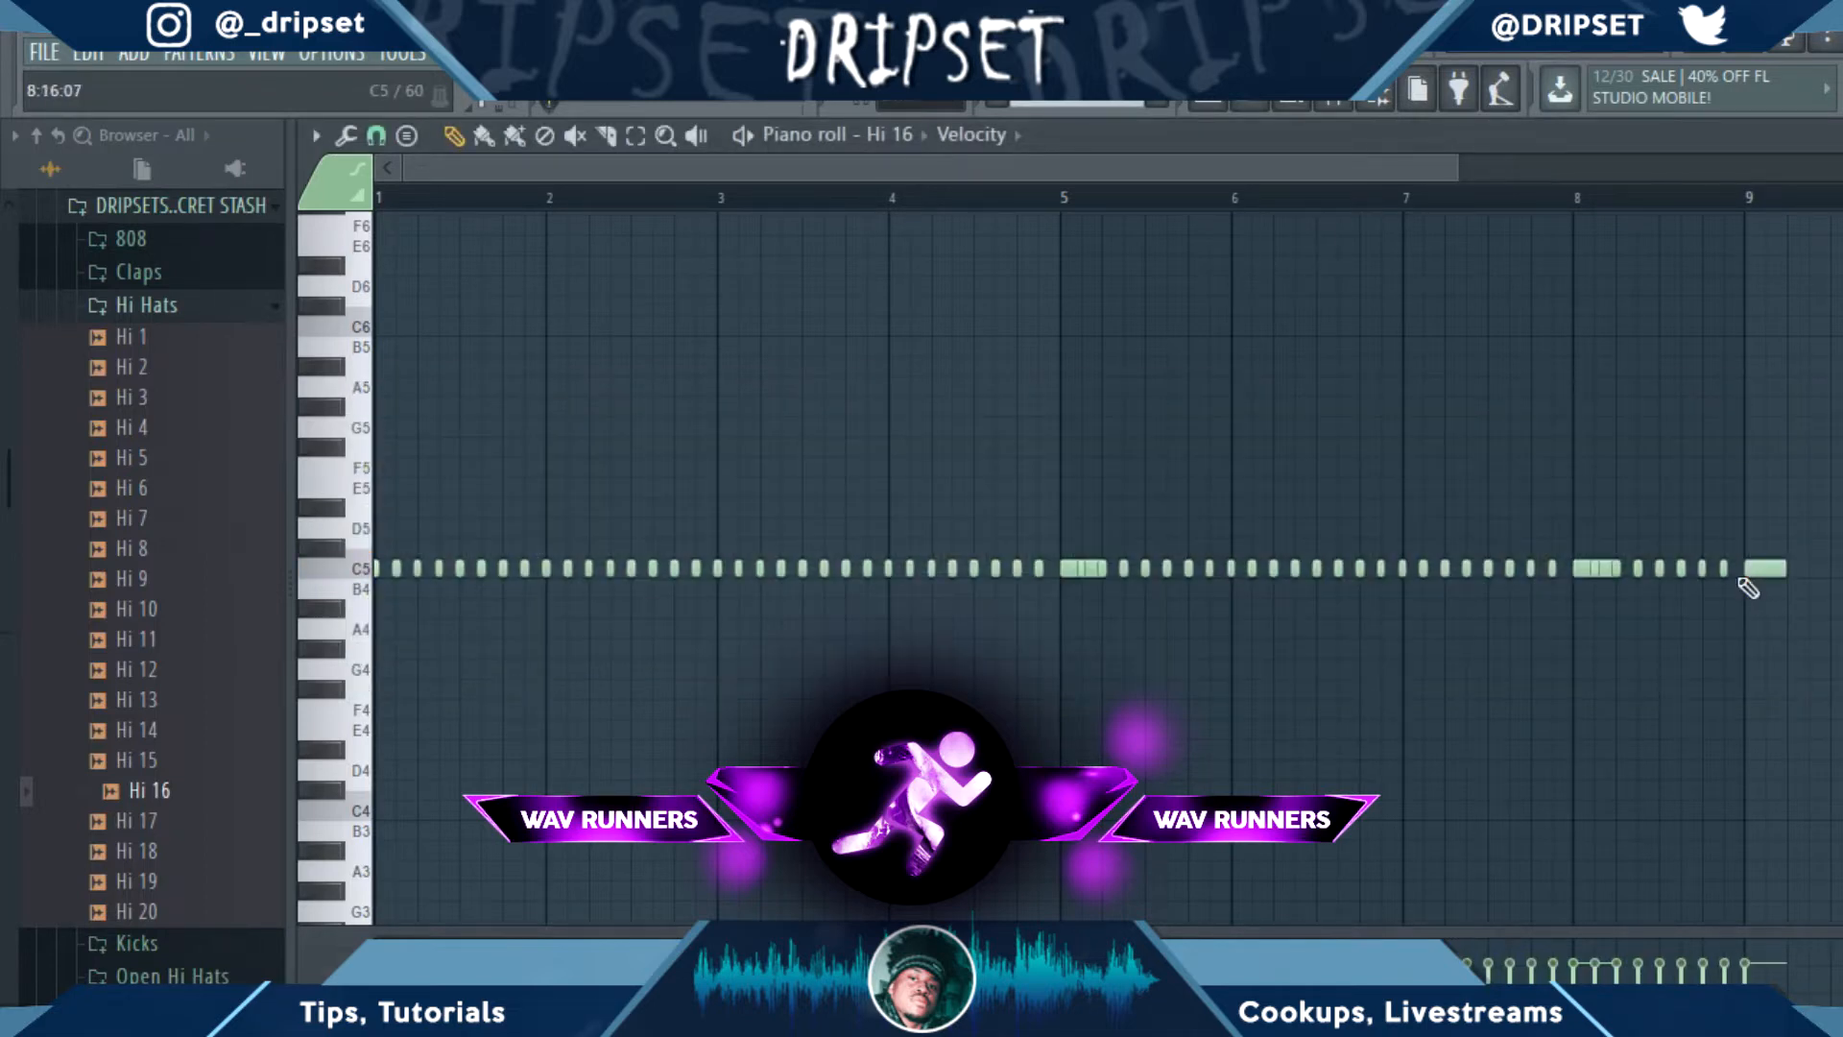
key(ctrl+l)
right_click(1745, 580)
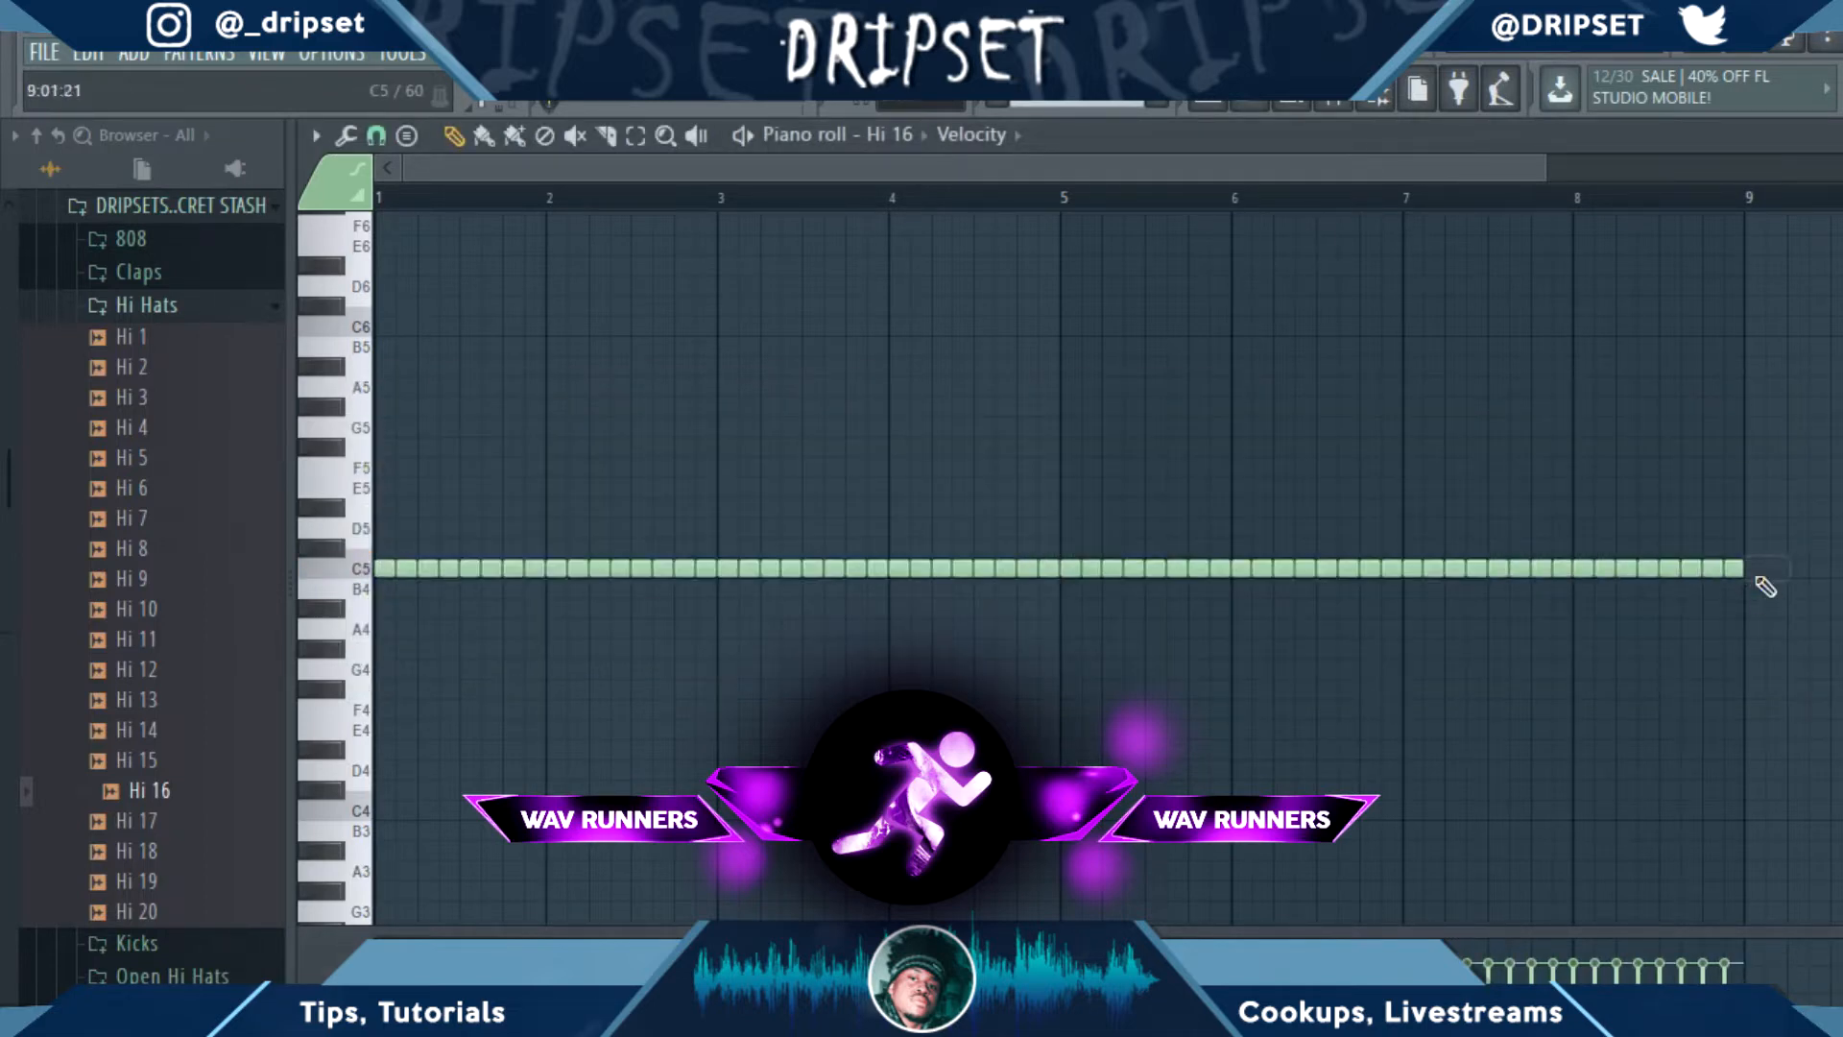
Play back the straight hi-hat pattern from bar 1.
mouse_move(1539, 166)
mouse_down()
mouse_move(707, 193)
mouse_move(506, 247)
mouse_move(638, 305)
mouse_move(629, 272)
mouse_move(645, 282)
mouse_up()
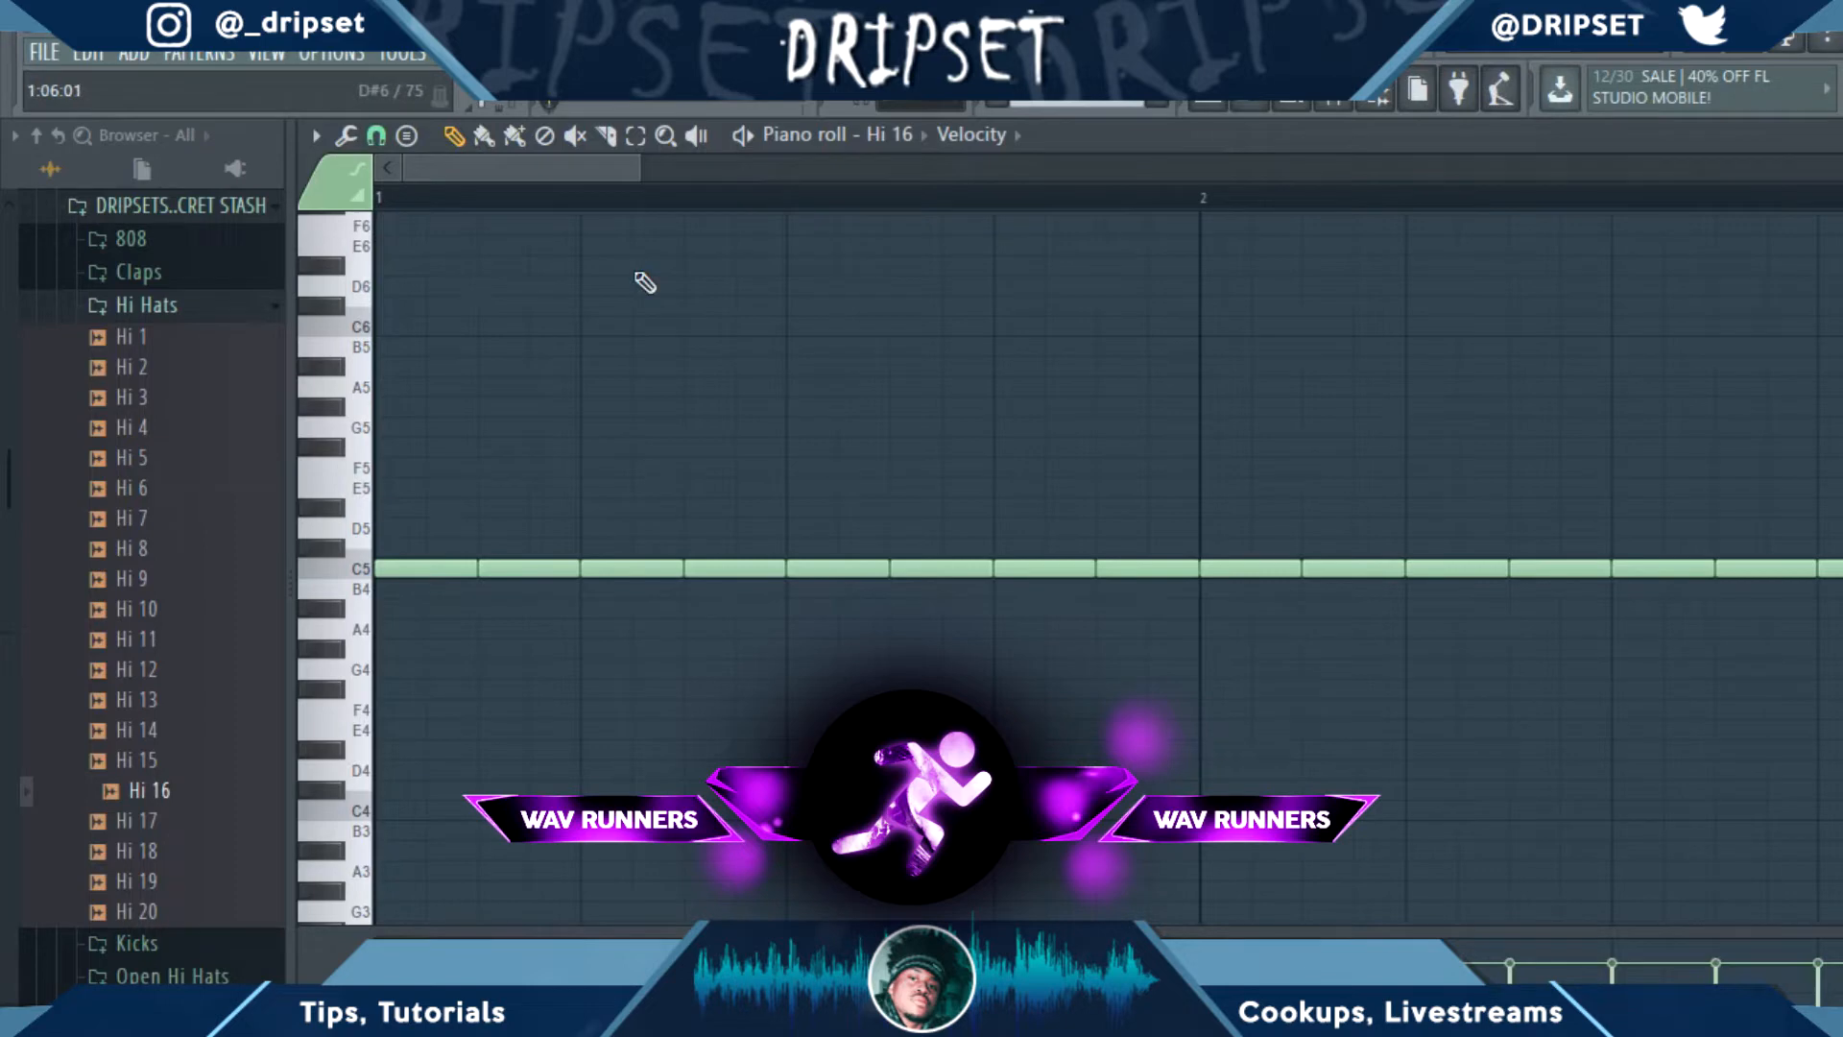
click(744, 136)
click(744, 136)
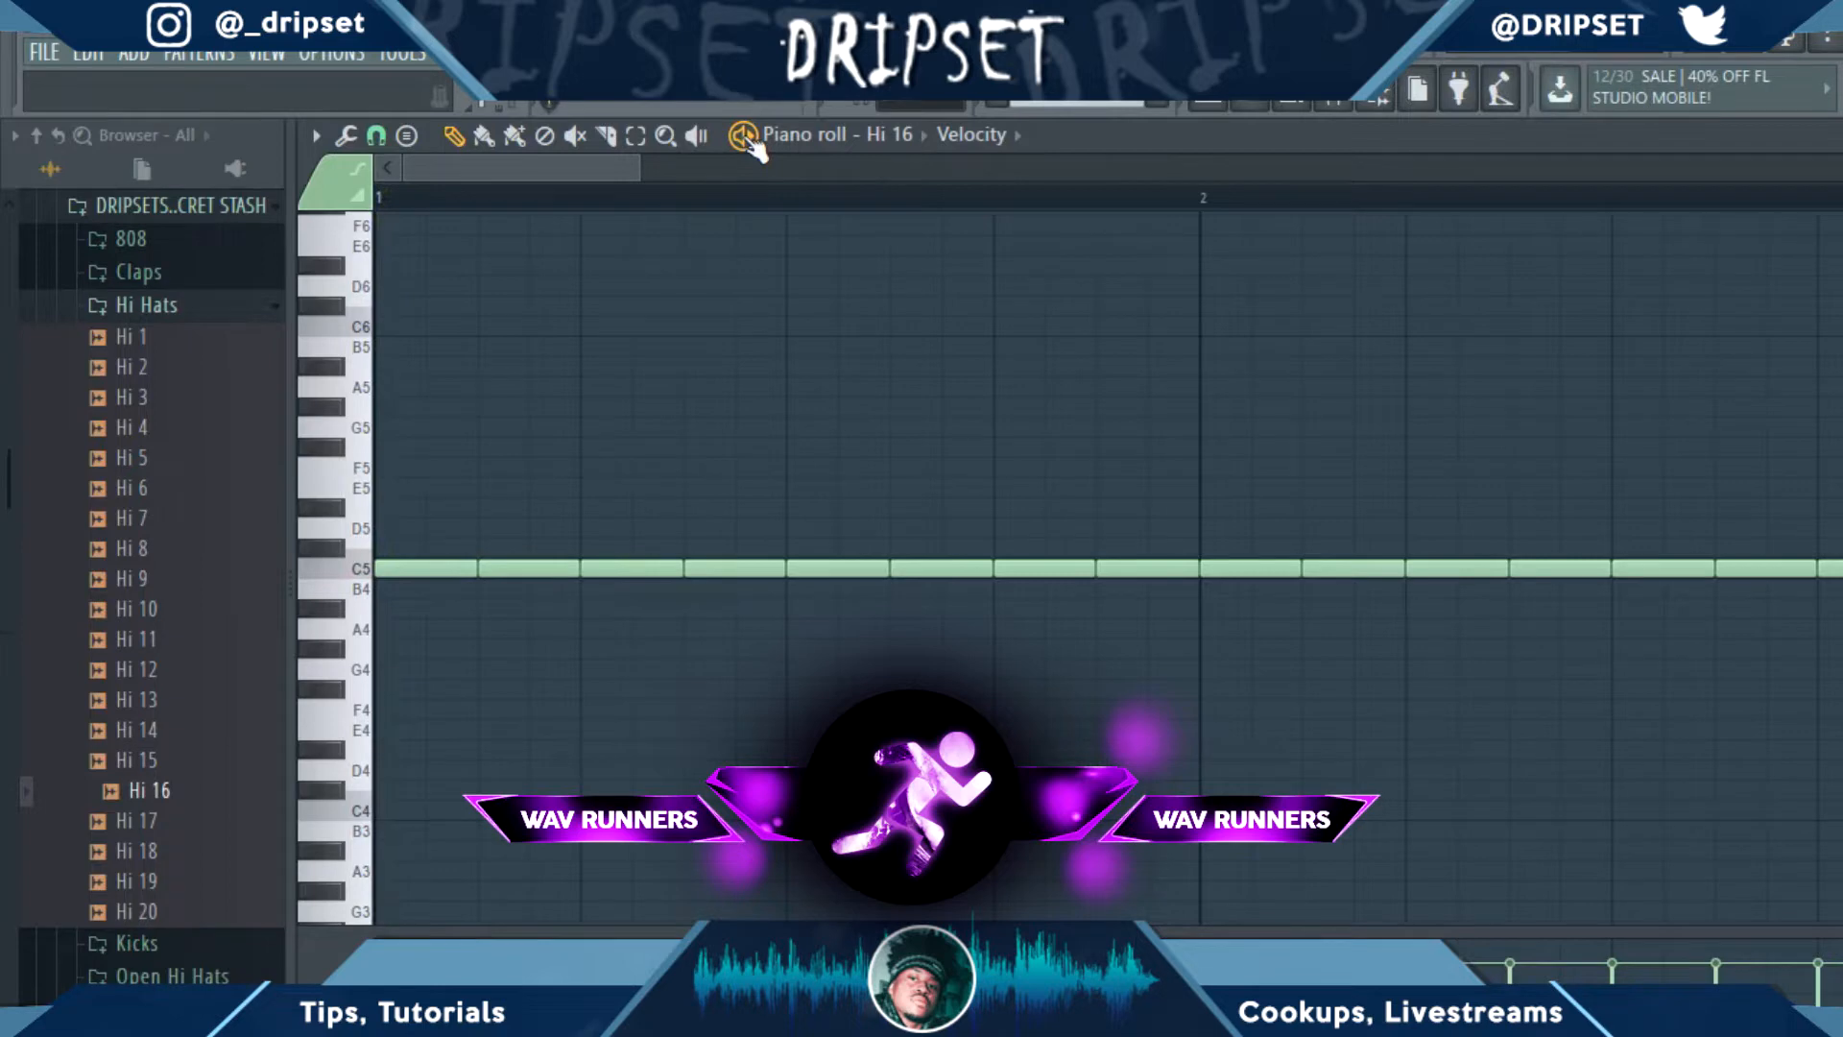
Slice the first hi-hat note of bar 1 in half and chop its first half into a four-note roll.
click(606, 136)
drag(428, 619, 429, 426)
click(376, 135)
drag(408, 648, 381, 491)
key(ctrl+u)
key(space)
Slice in half the note on beat 3 of bar 1, the one on beat 2 of bar 2 and the last of bar 2.
click(860, 569)
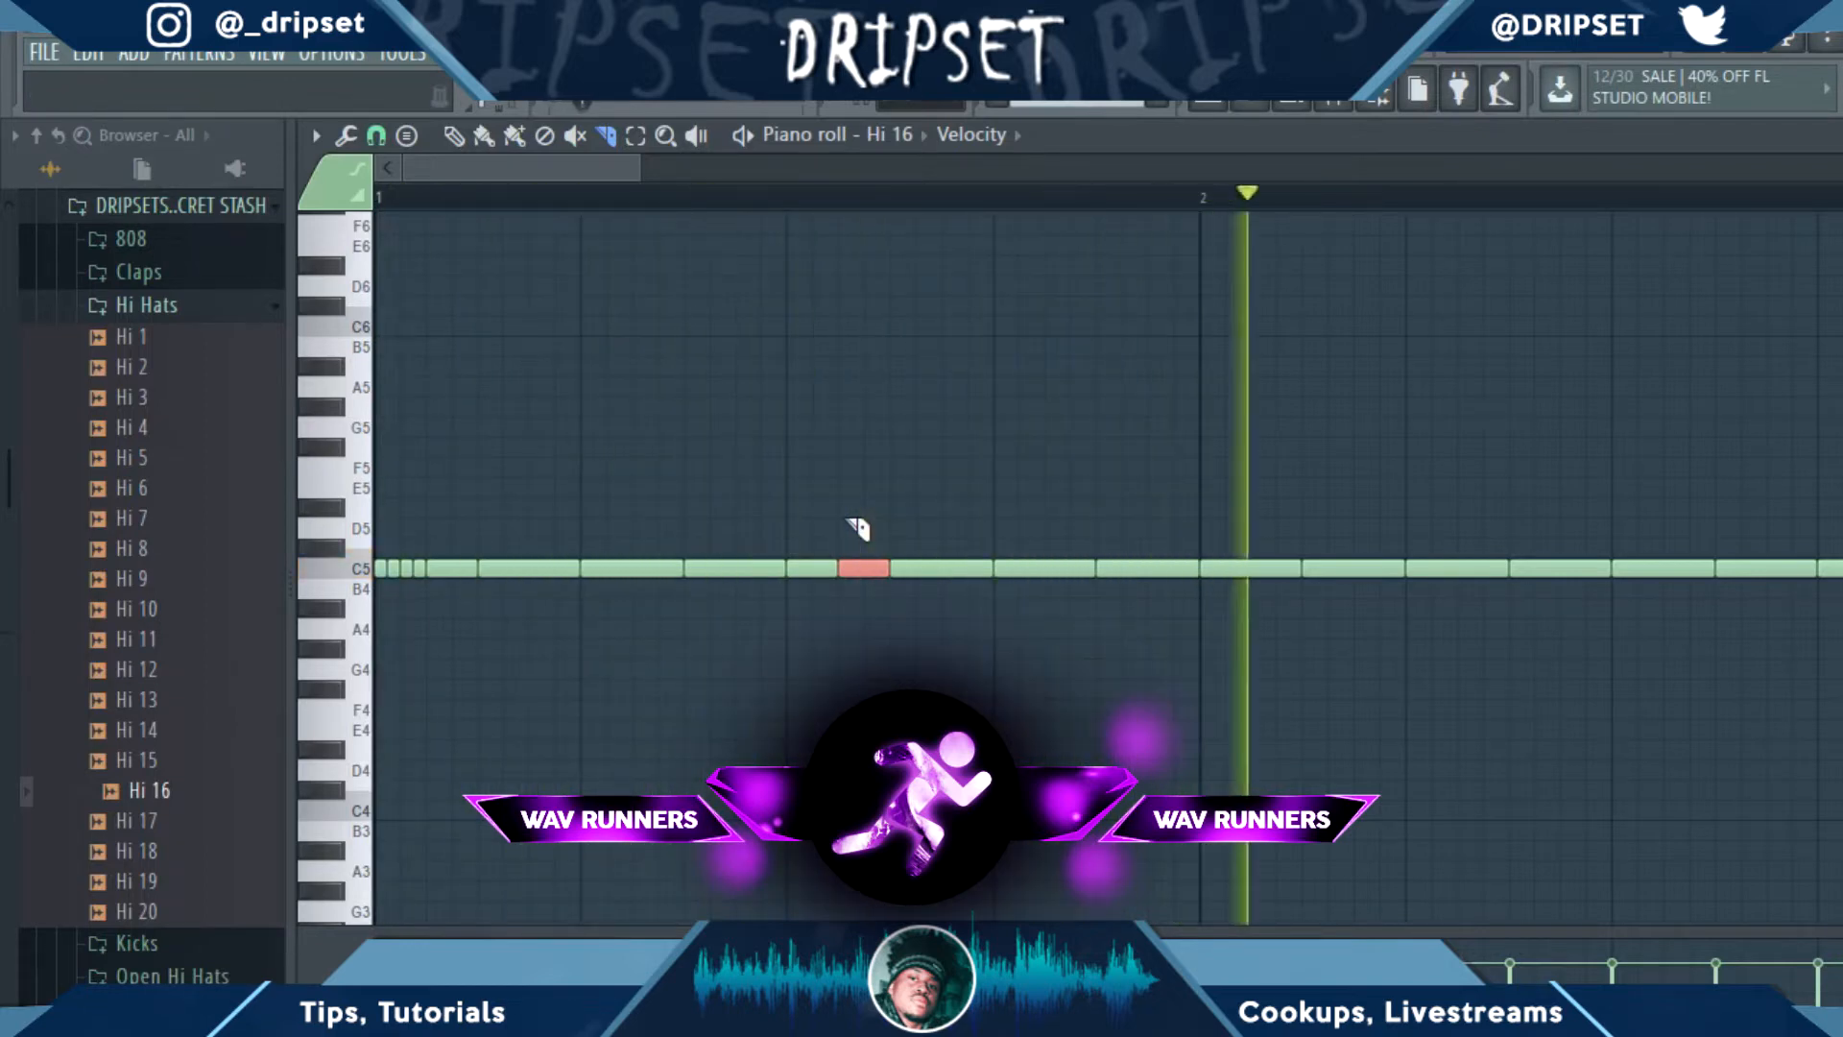
click(1459, 574)
drag(1460, 605, 1470, 523)
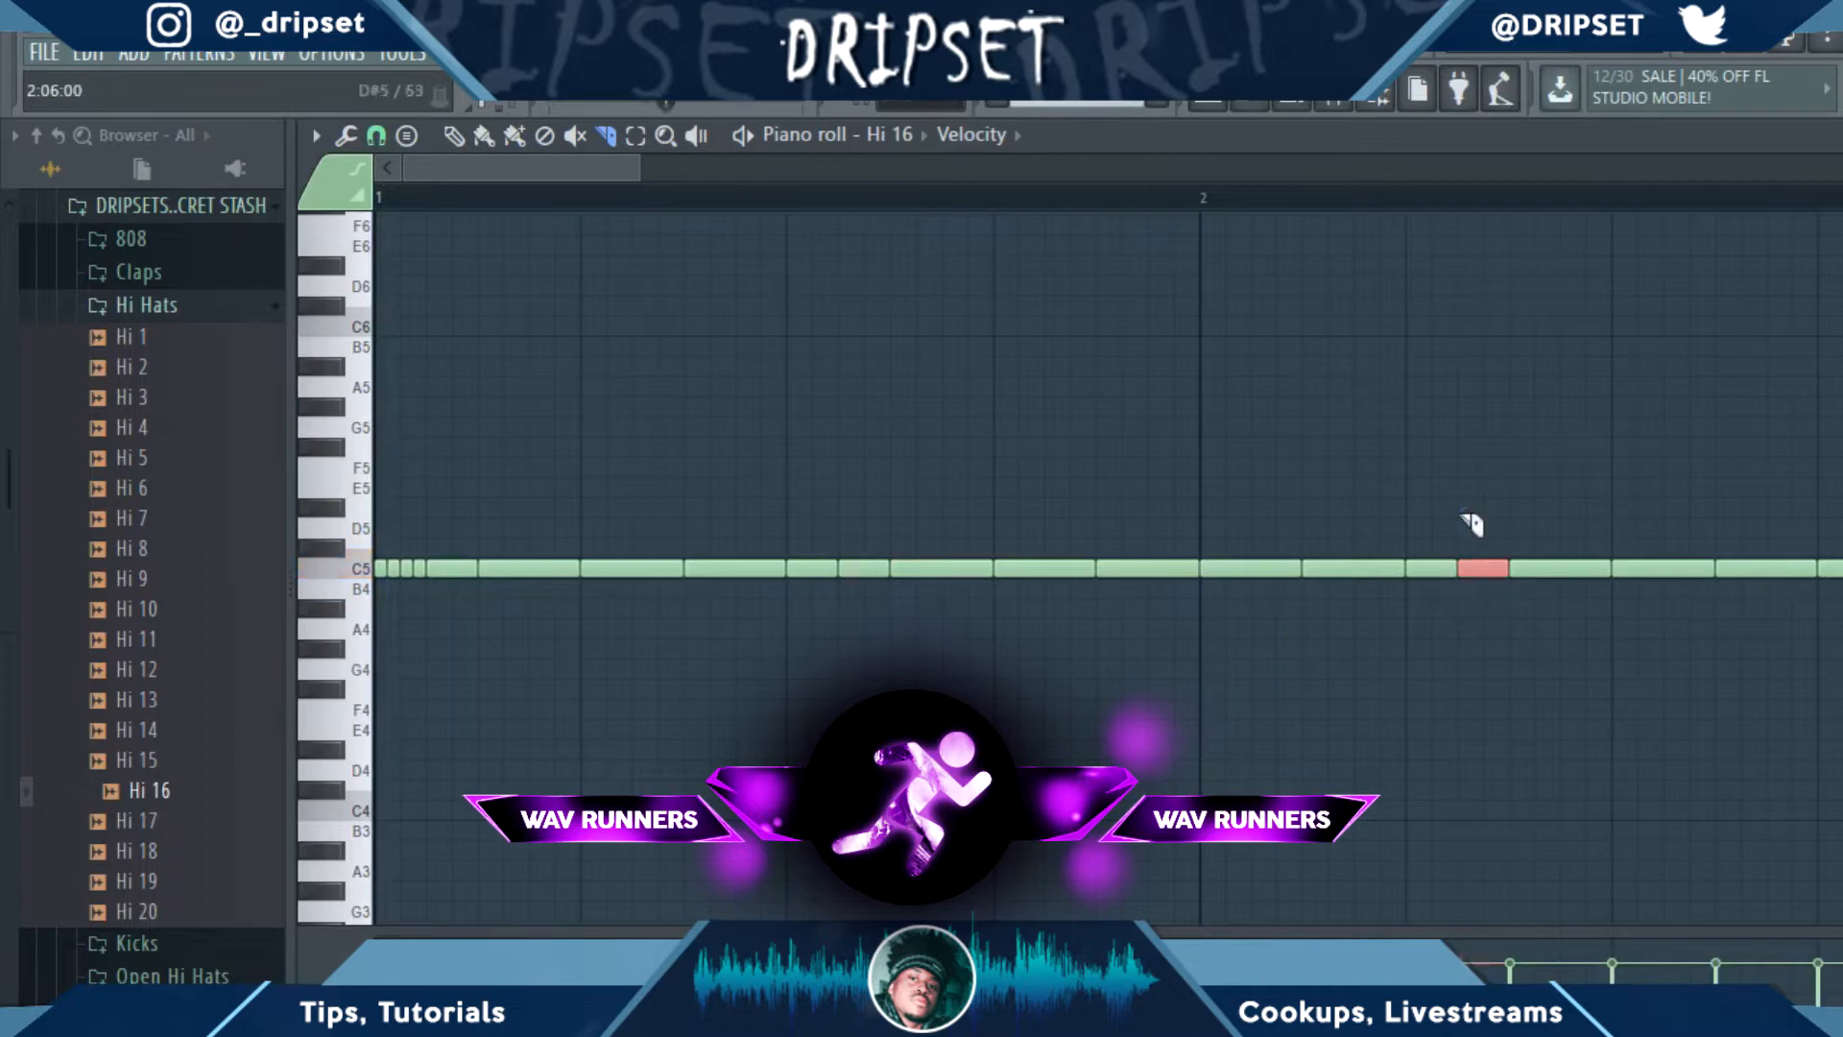
drag(639, 169, 722, 174)
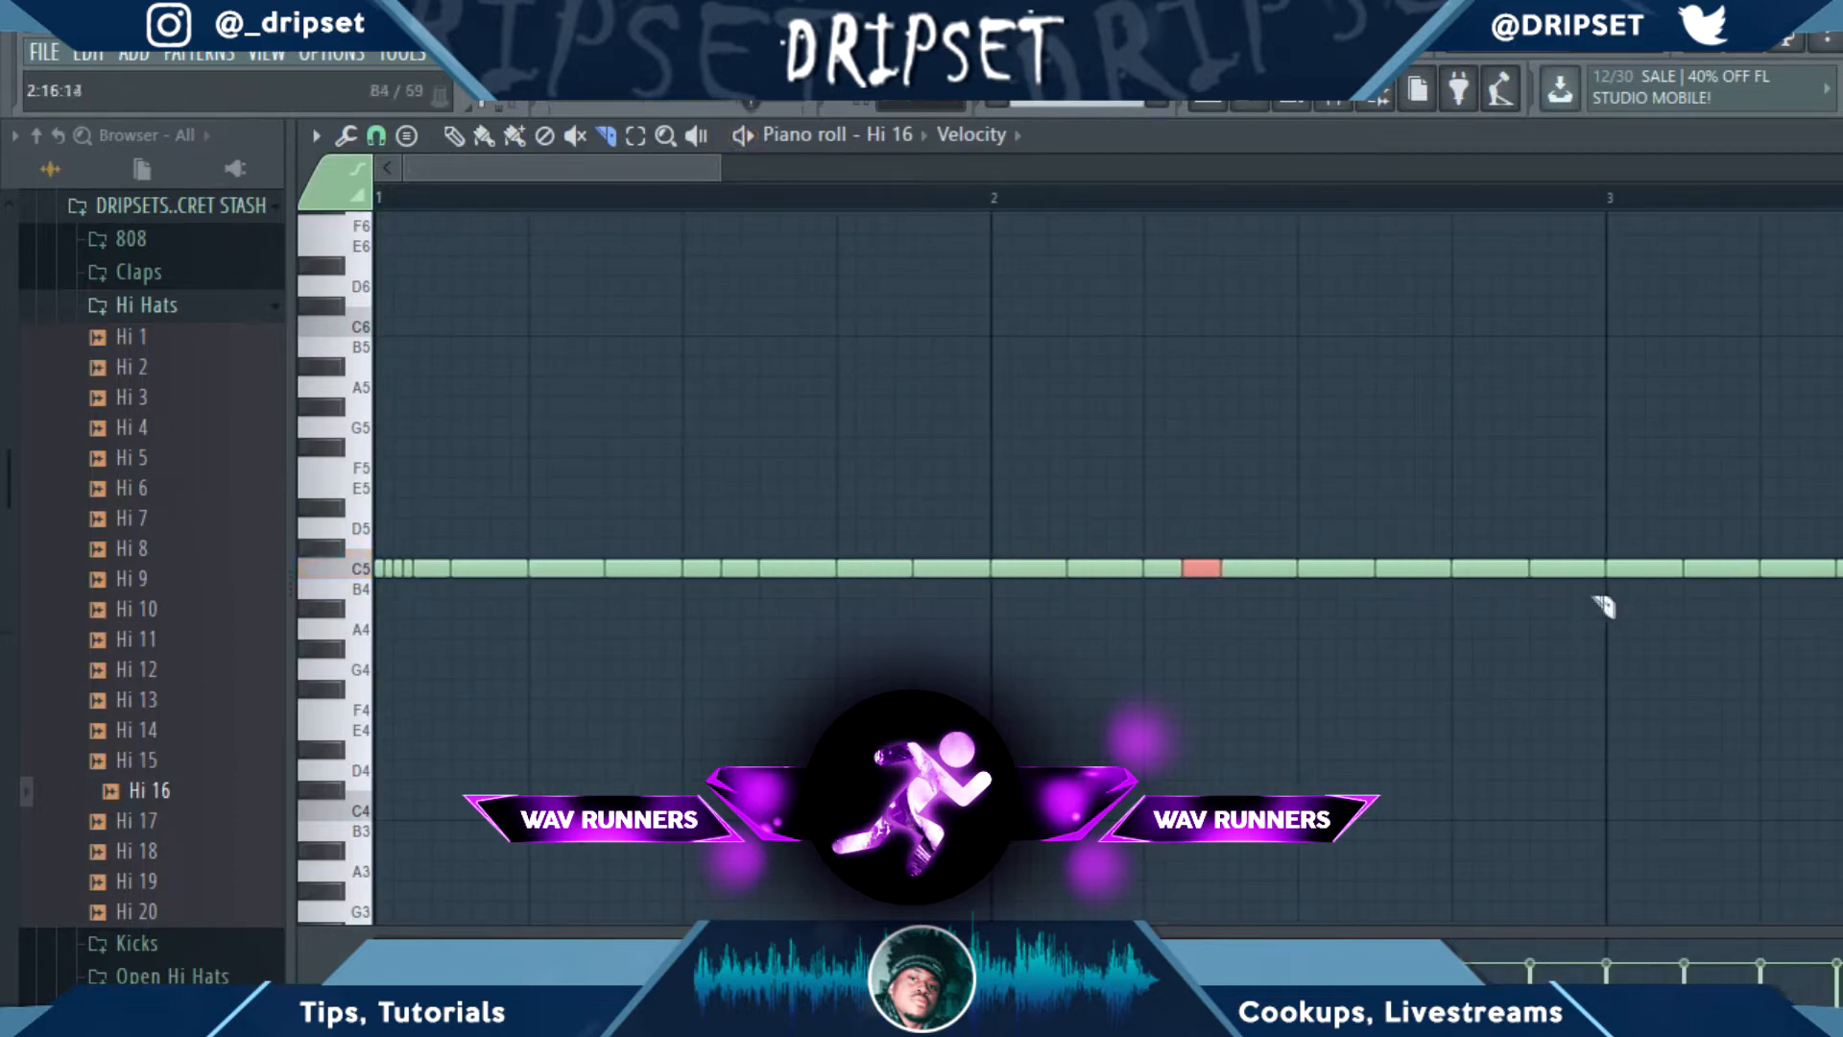
click(1584, 568)
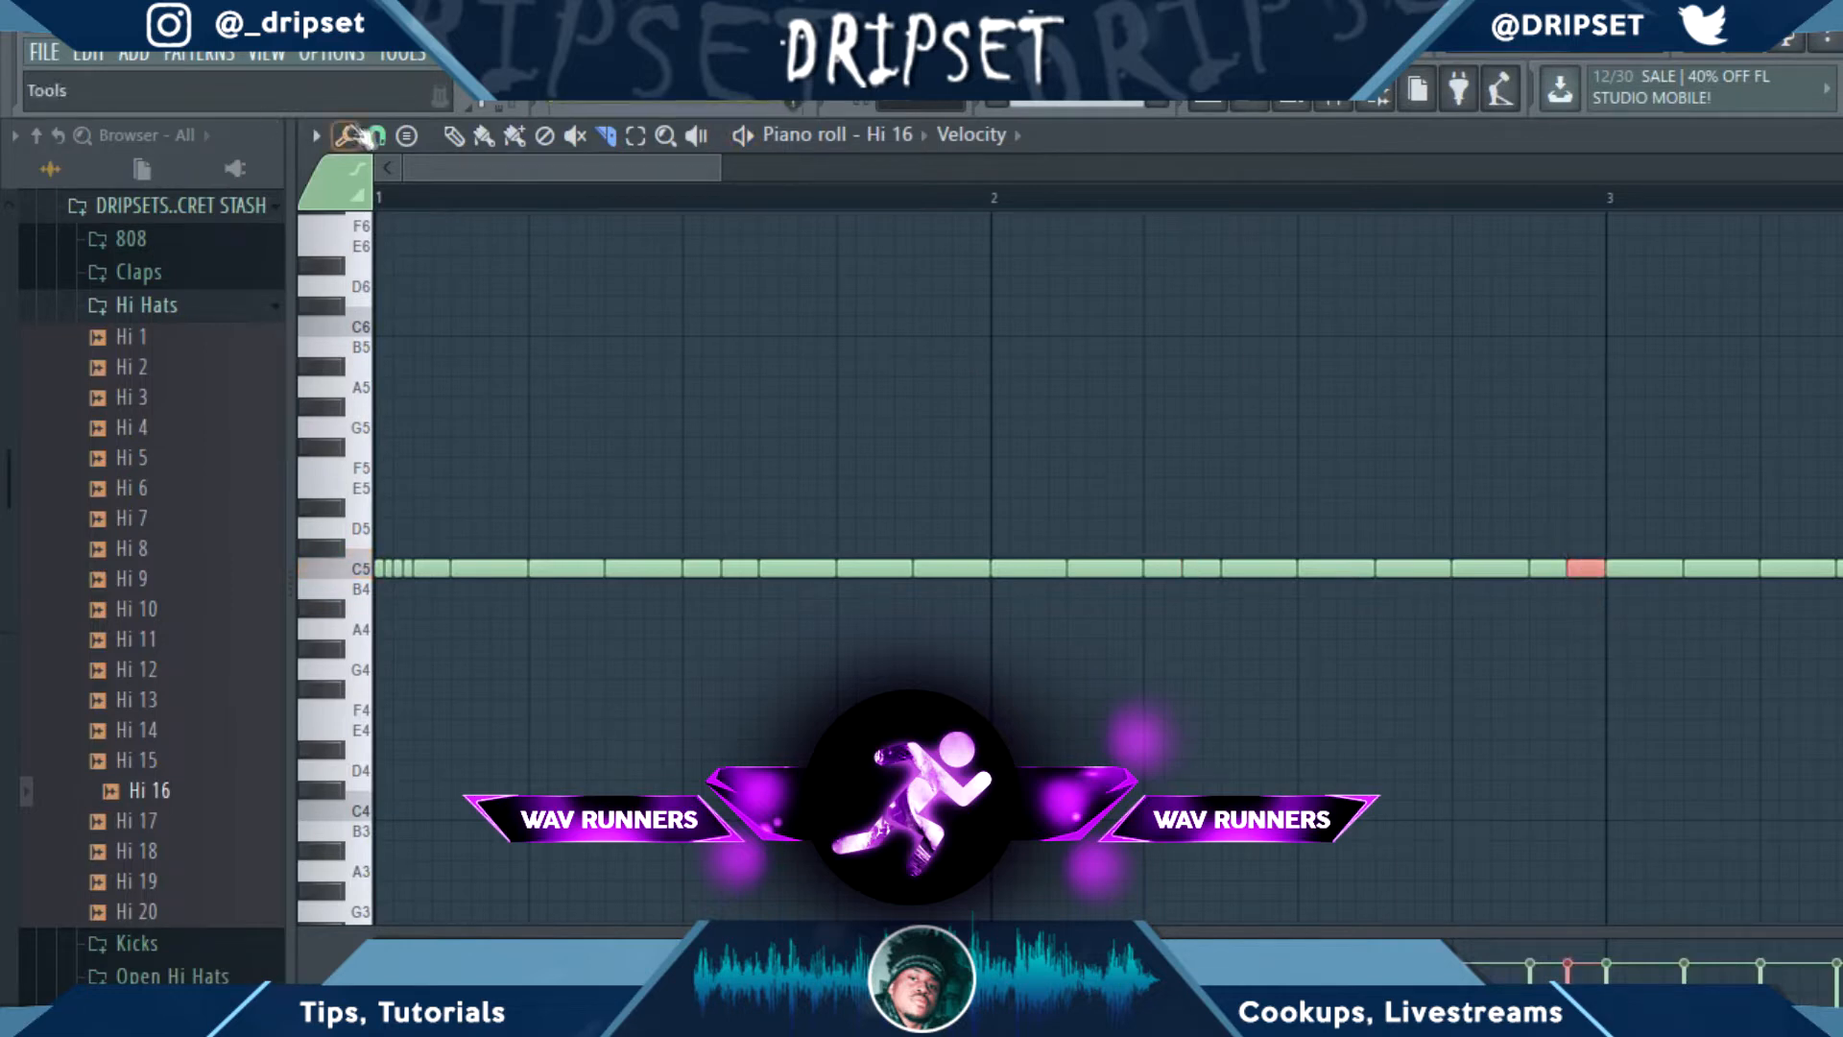
click(406, 337)
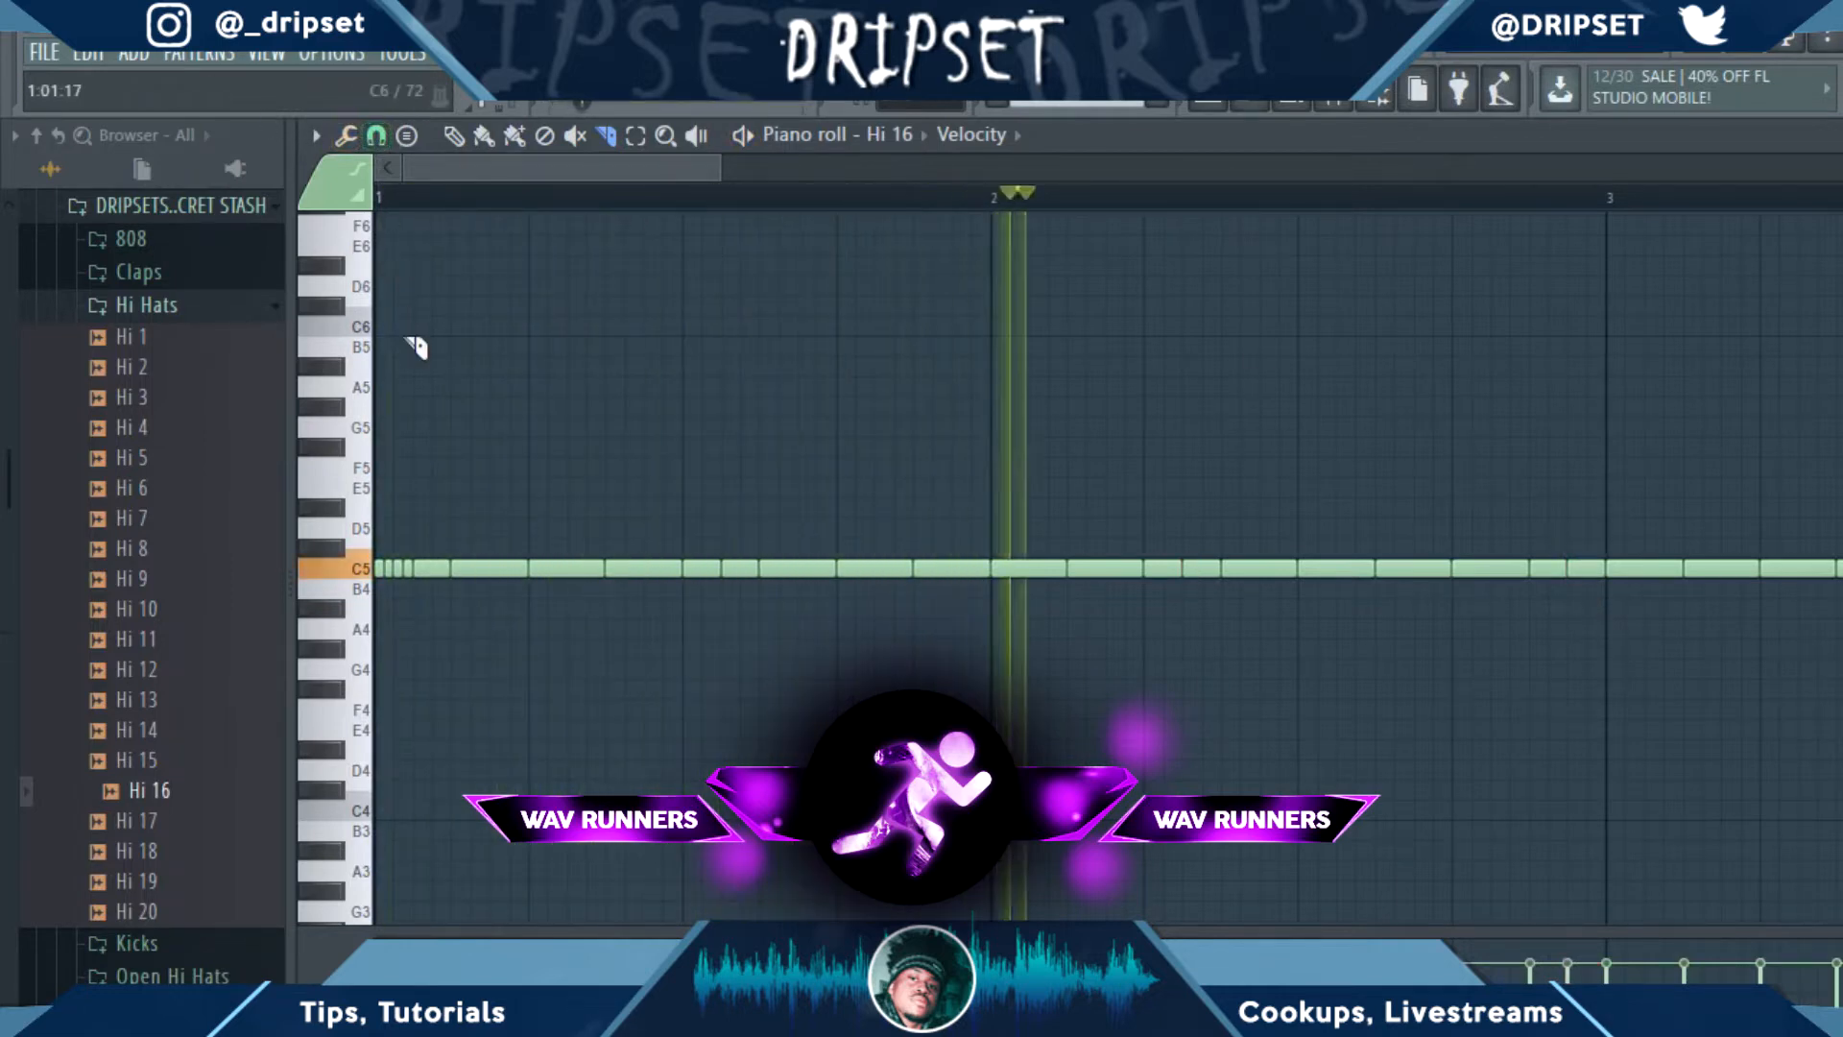
key(ctrl+u)
key(space)
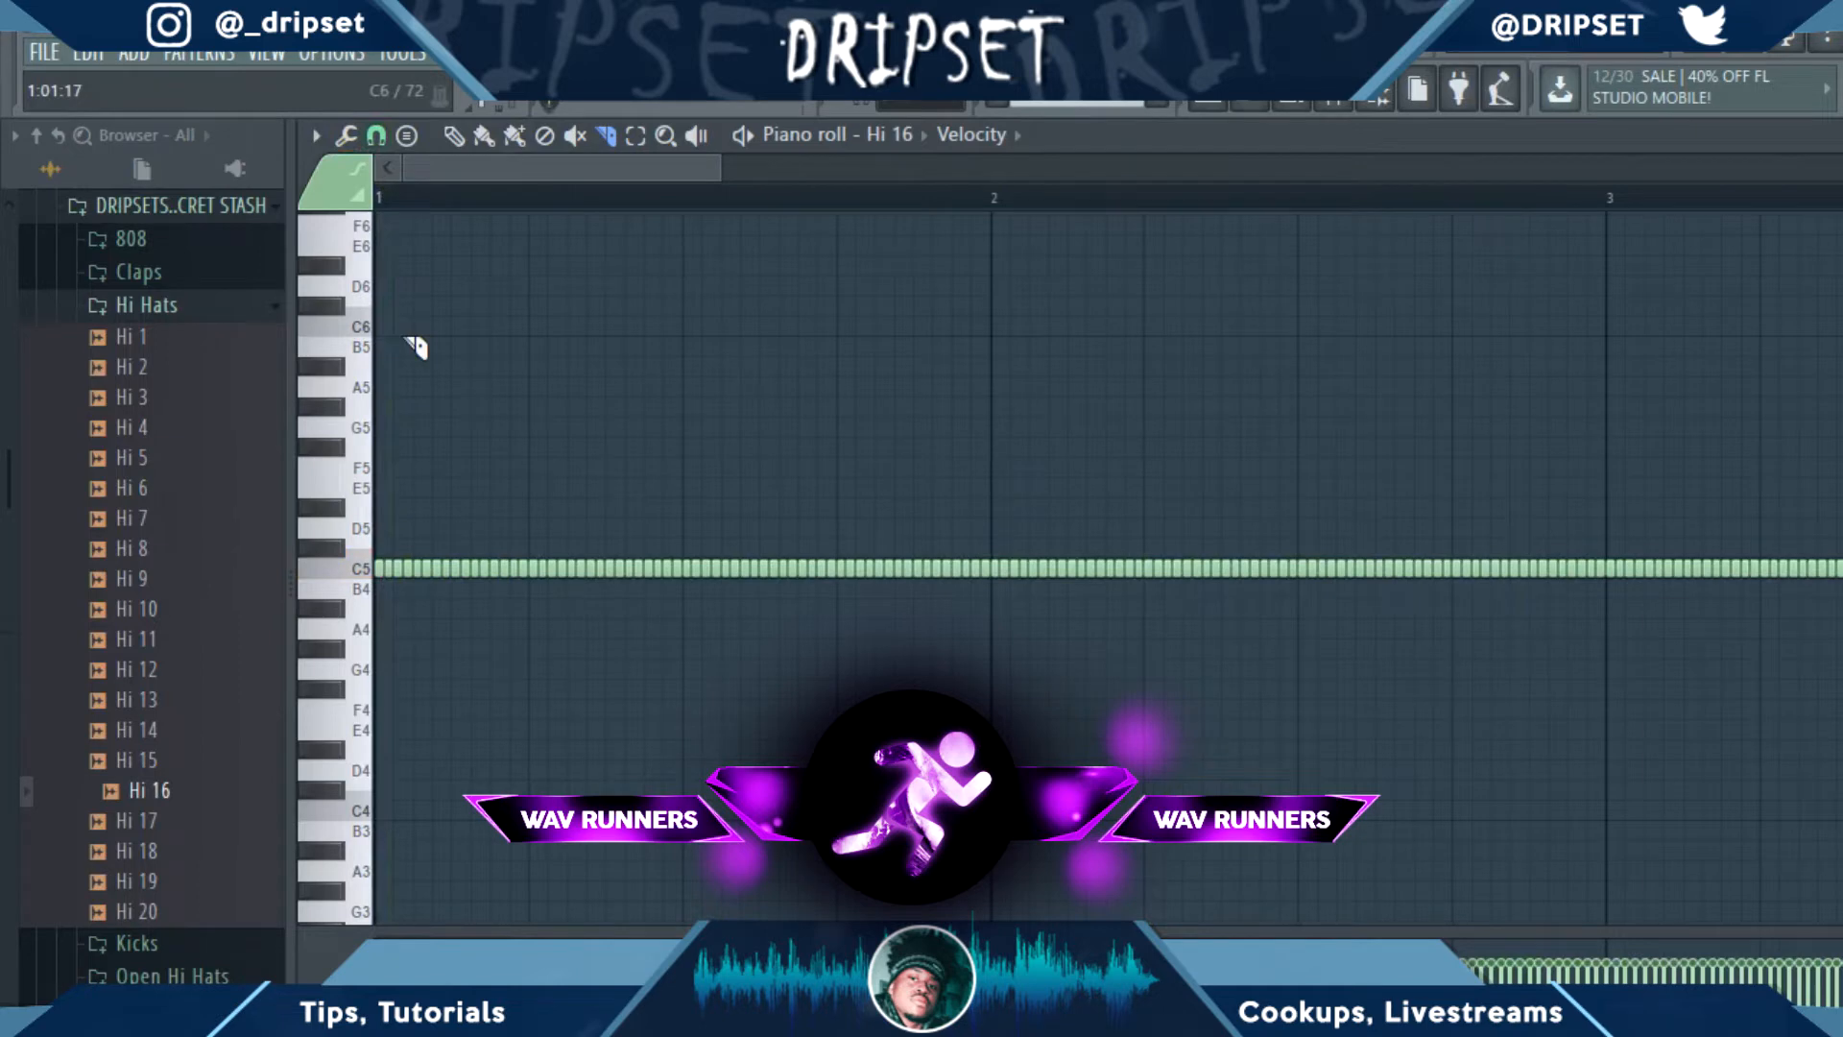
key(ctrl+z)
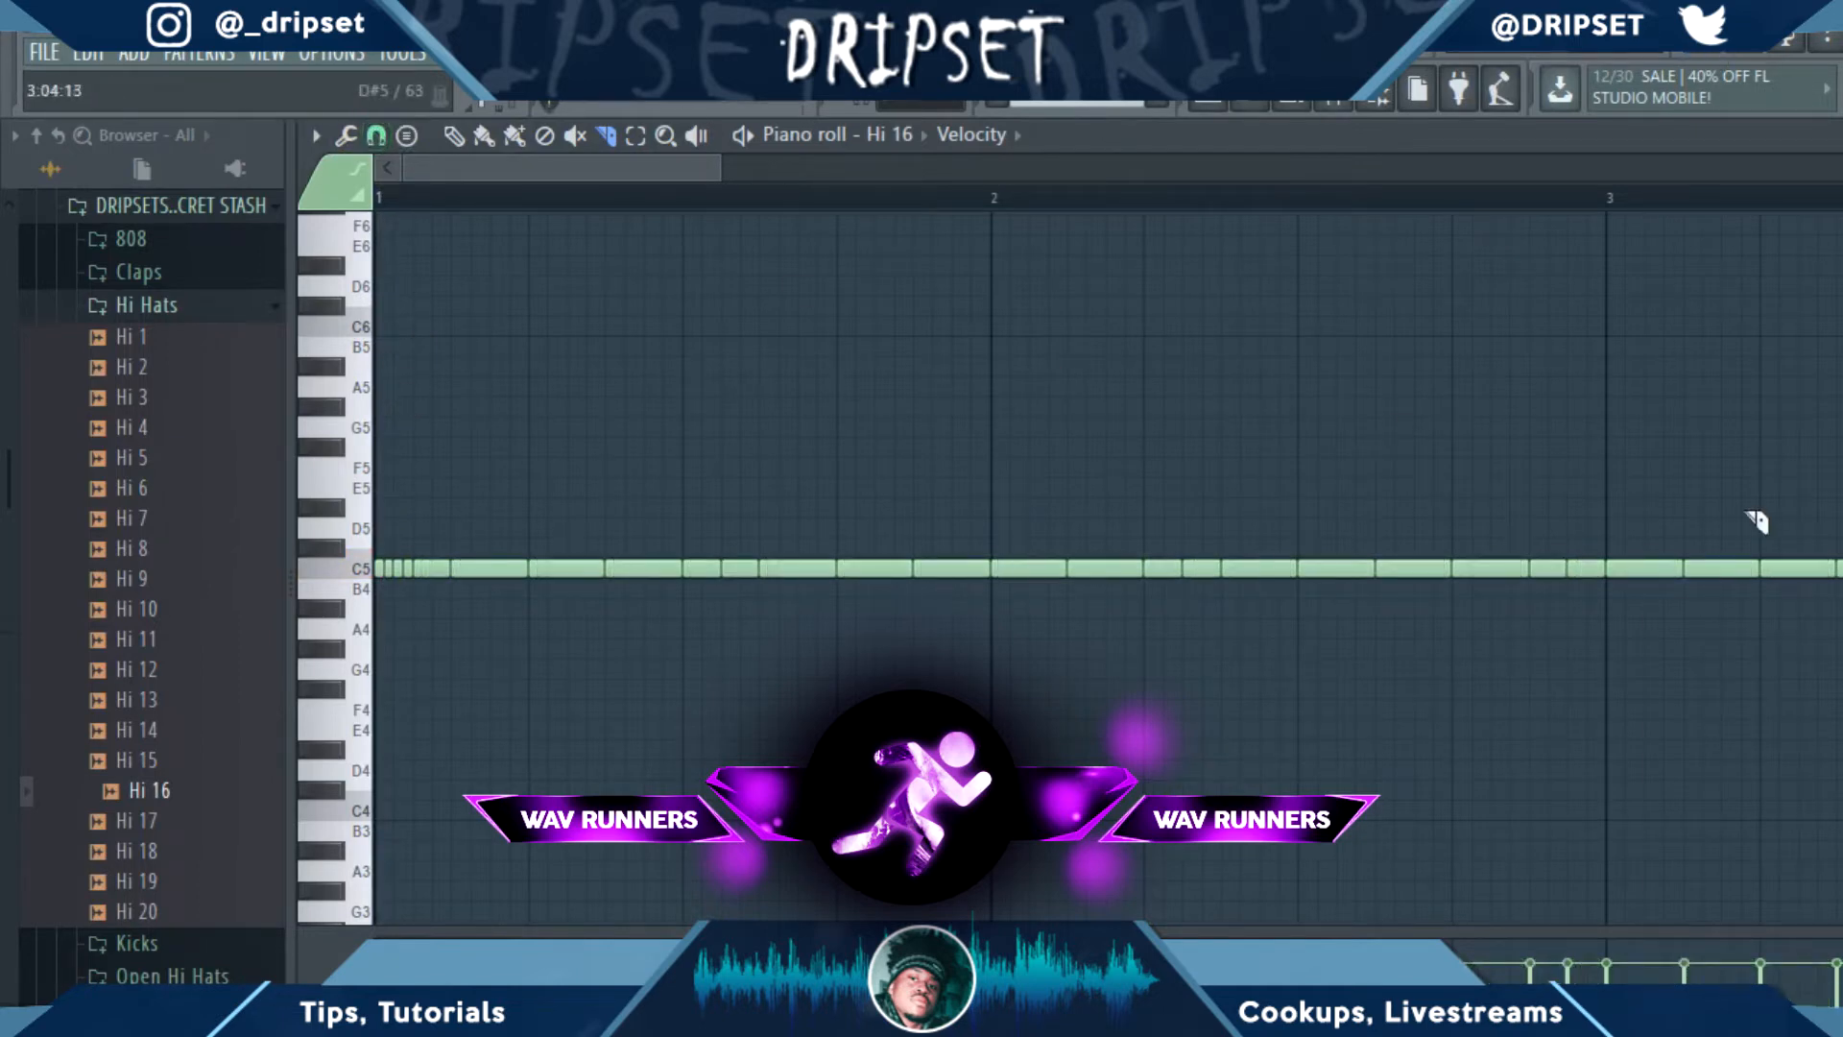
Slice the last short note of bar 2 in half and delete its second half.
click(1586, 568)
key(ctrl+u)
key(space)
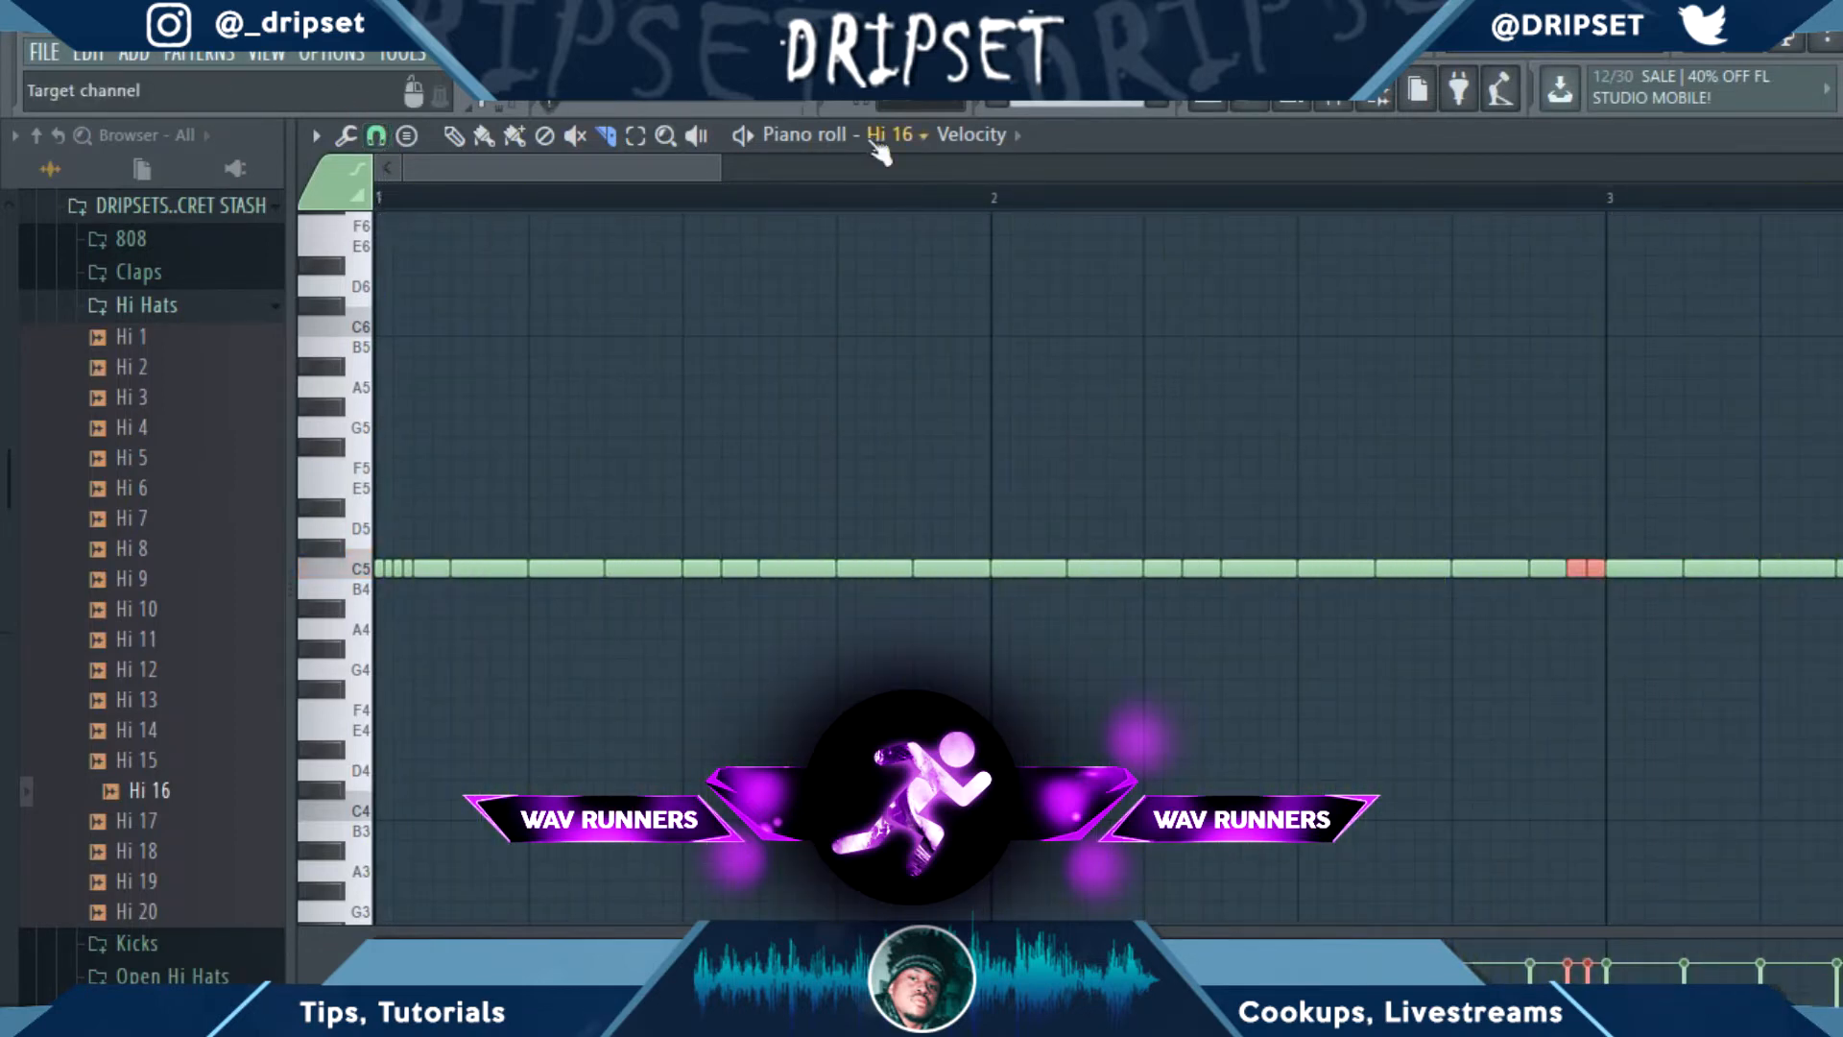
click(453, 135)
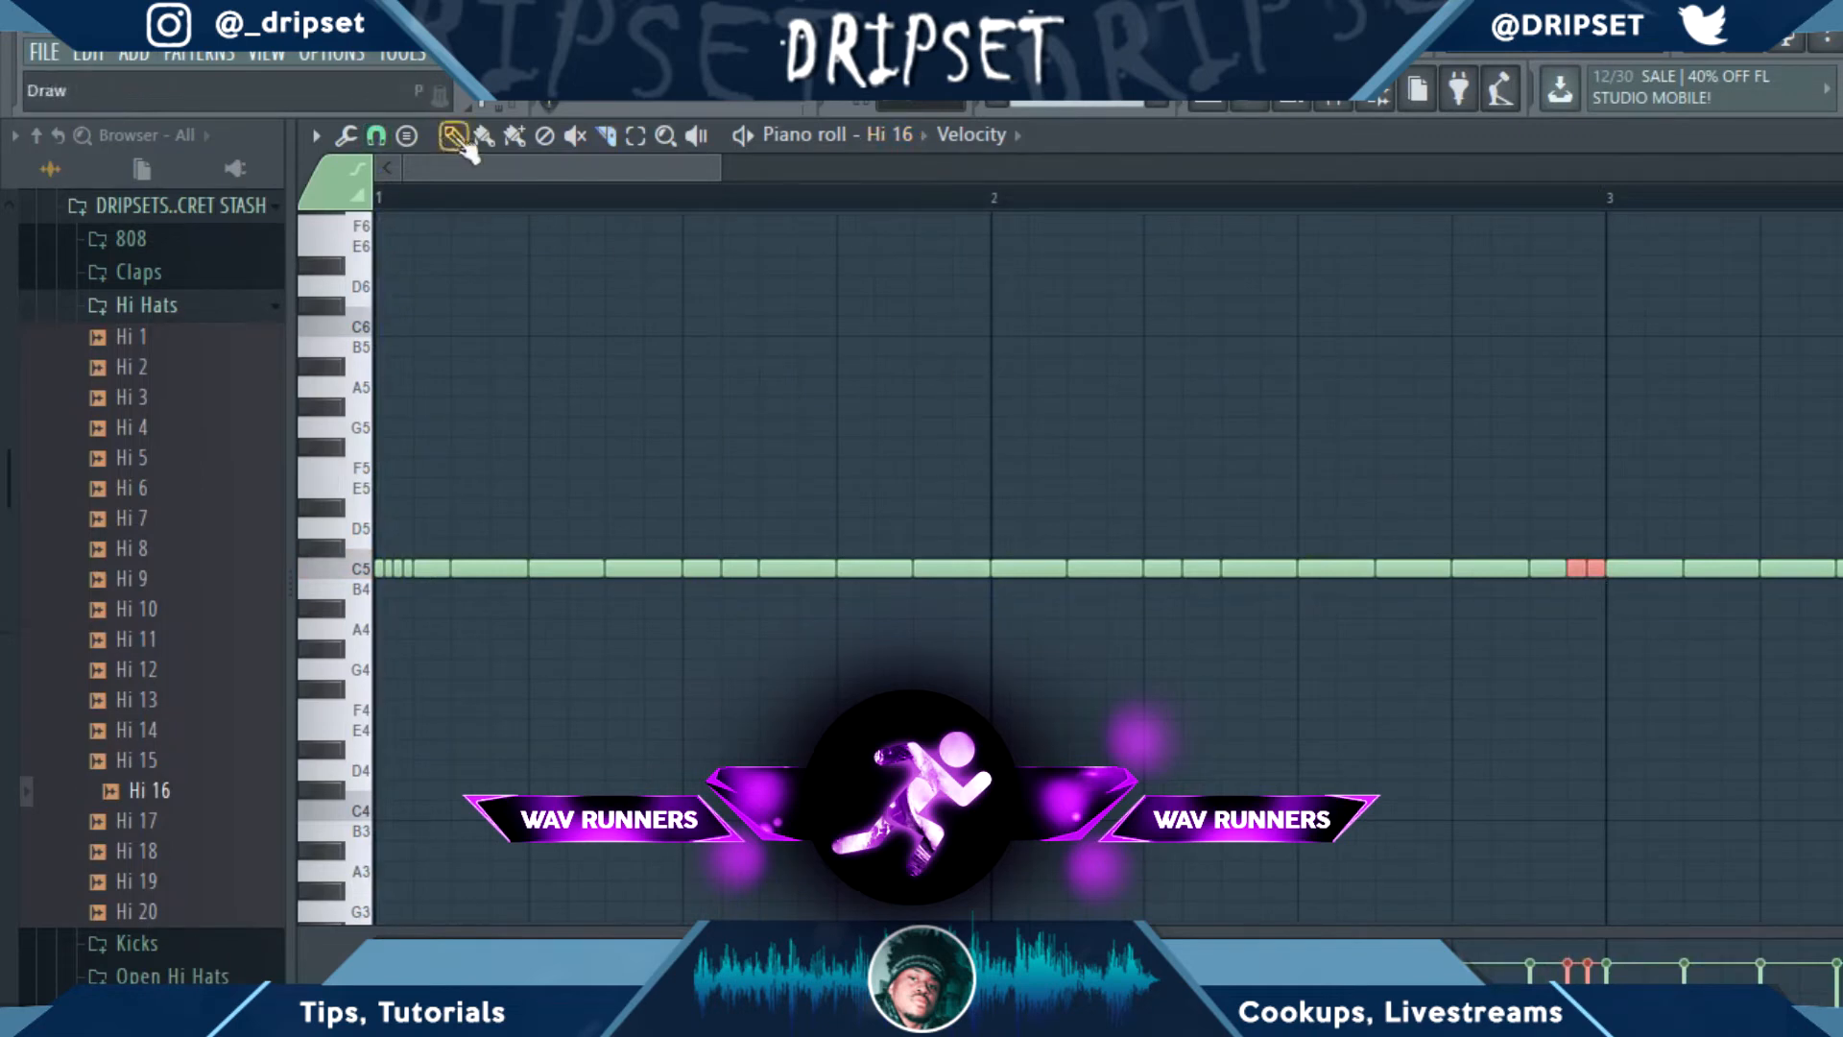
right_click(1595, 573)
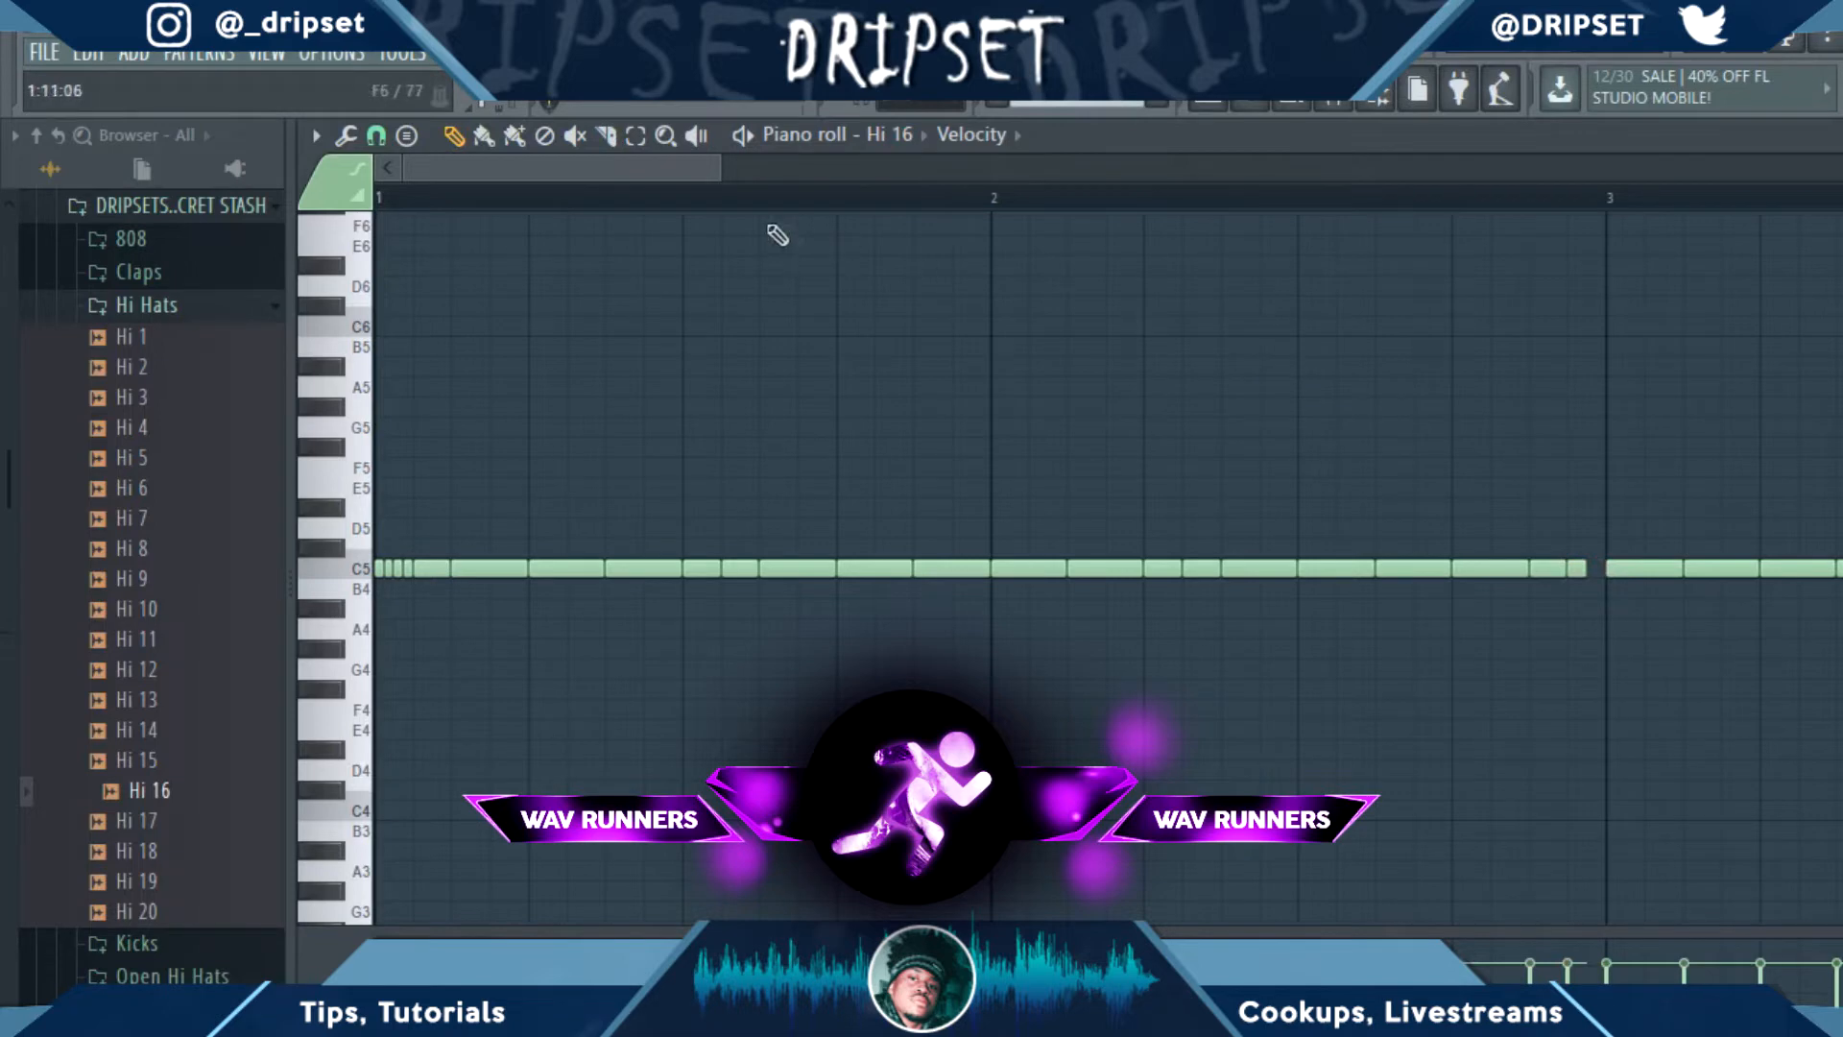
Replace the hi-hat notes in bars 3 and 4 with a duplicate of the bar 1–2 notes.
drag(718, 168, 1335, 171)
drag(1196, 595, 794, 445)
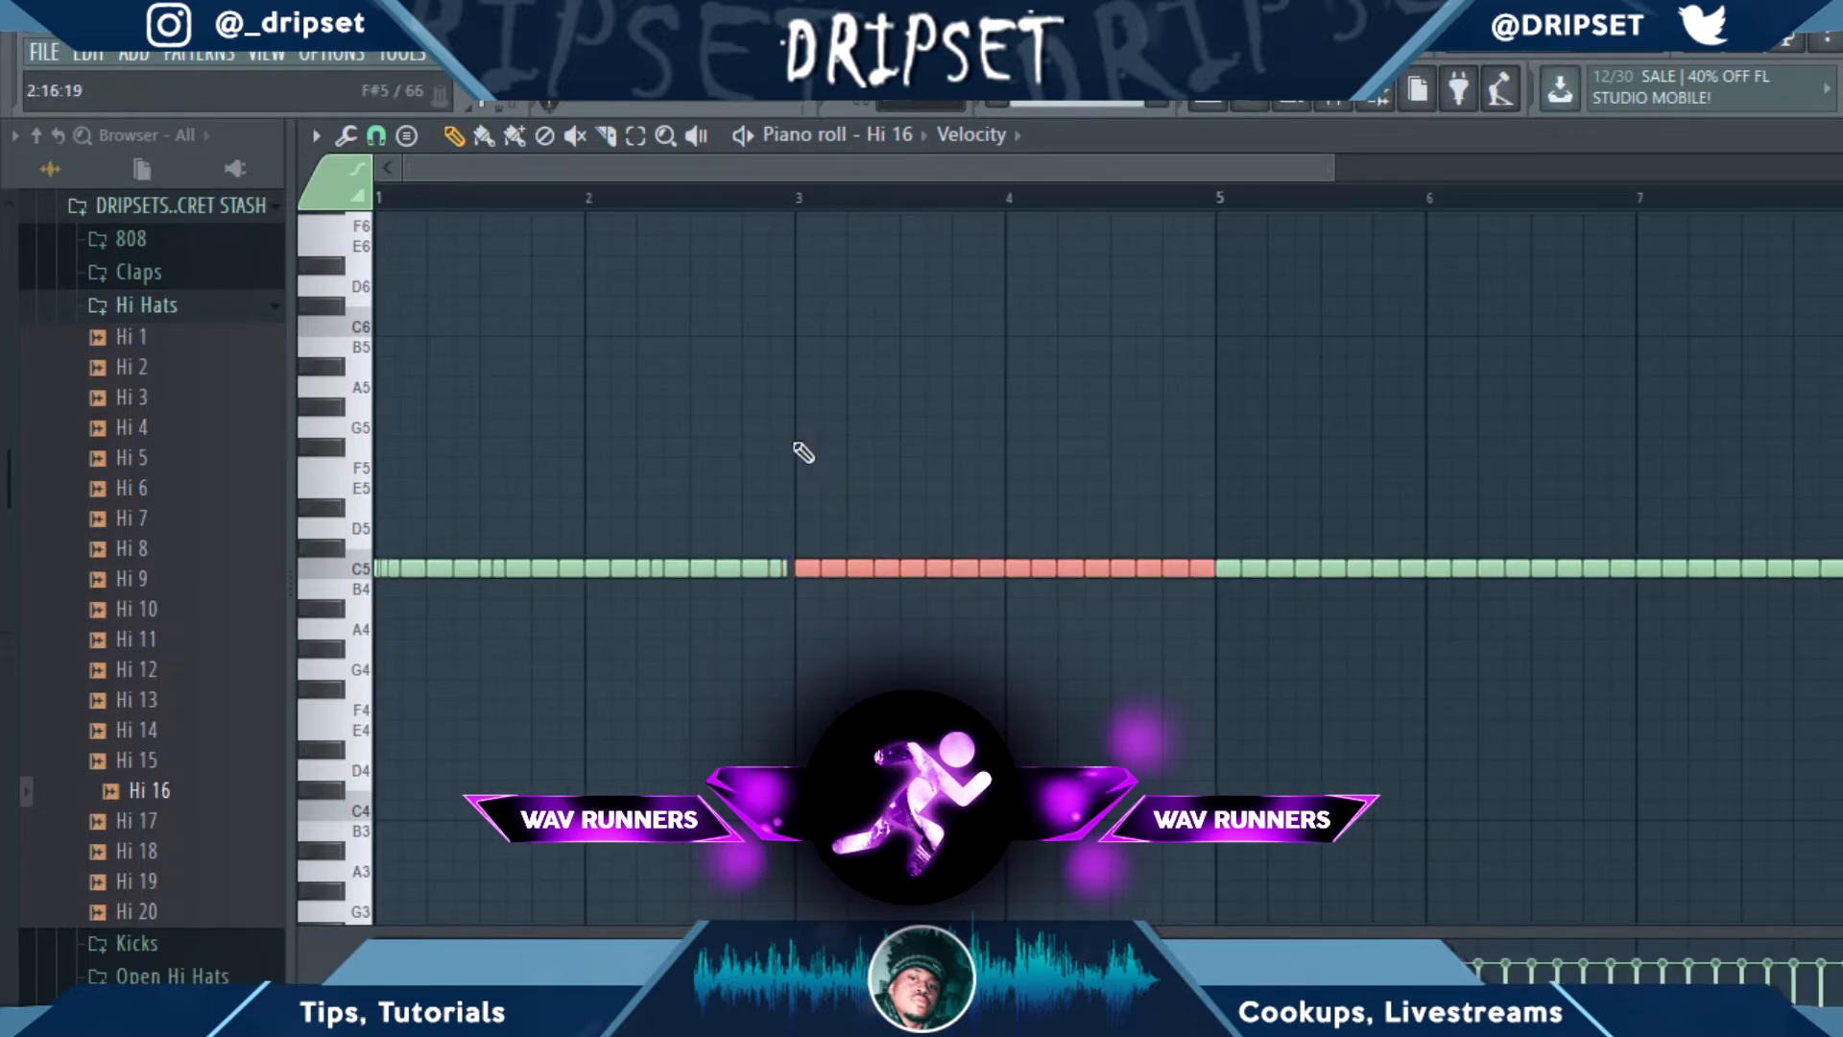
key(Delete)
drag(891, 618, 134, 477)
key(ctrl+b)
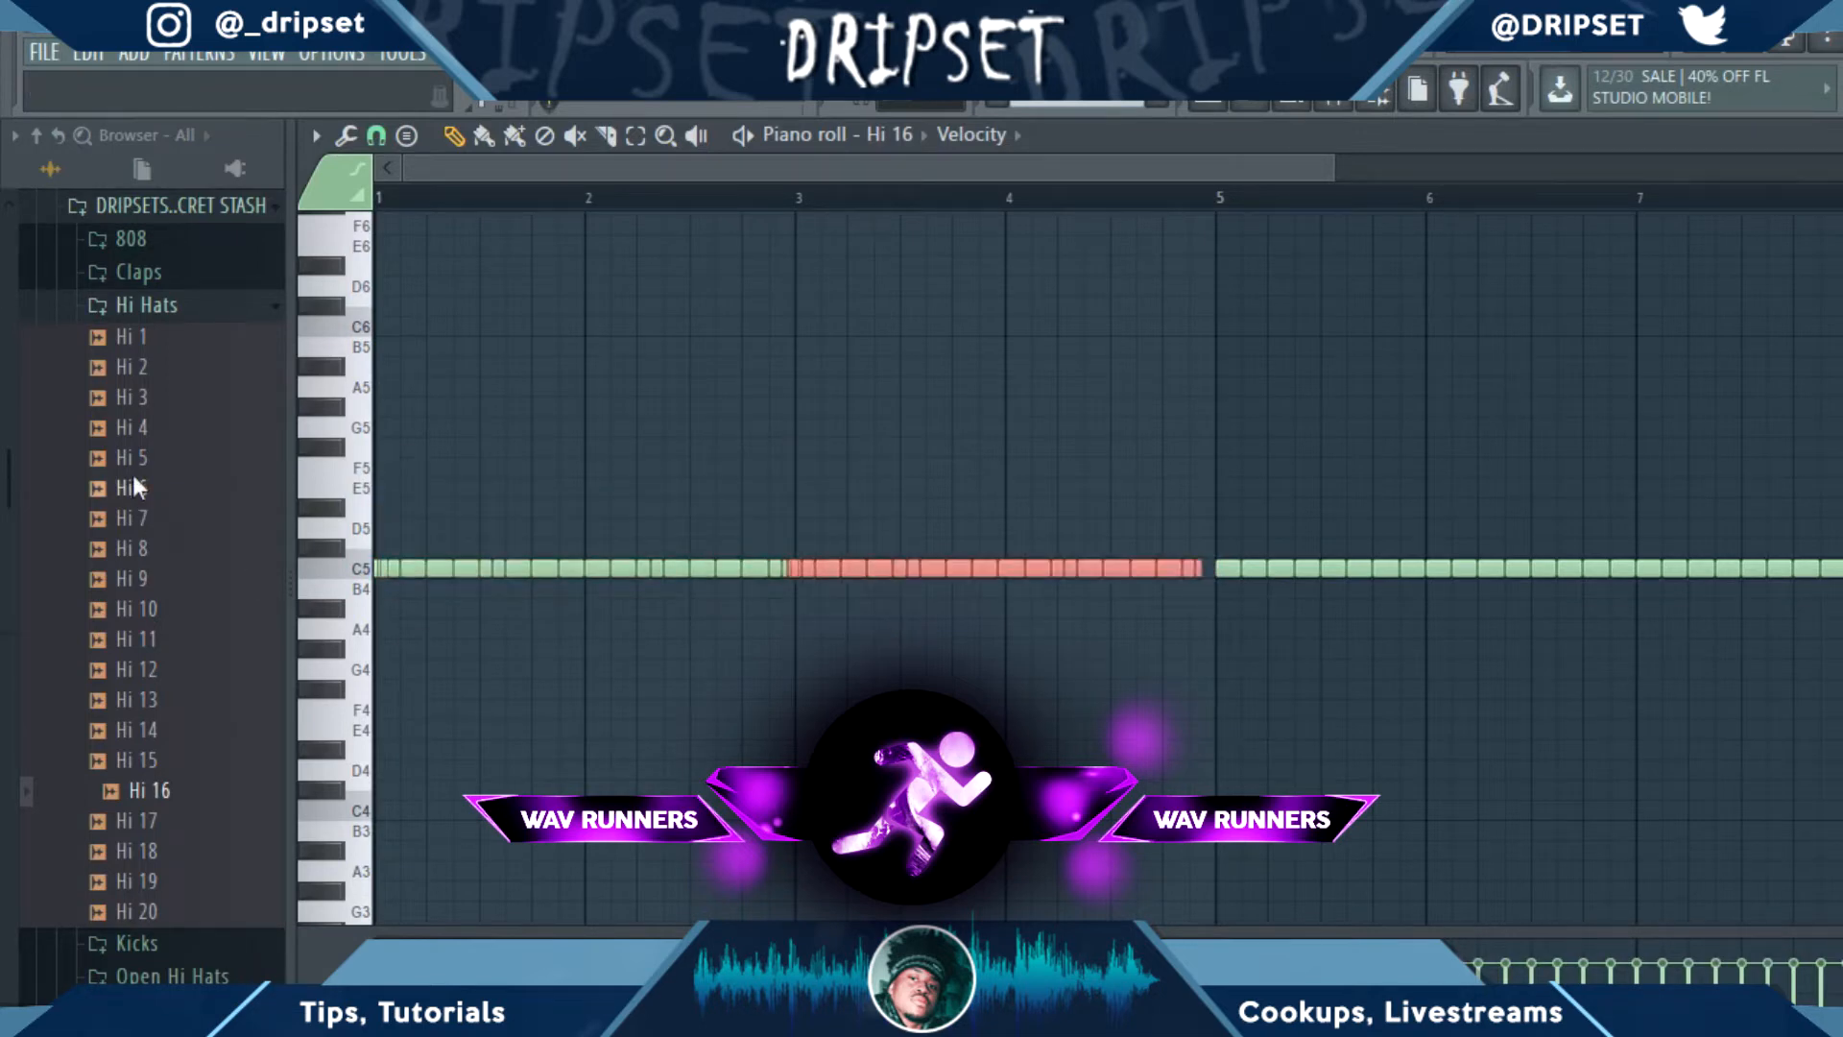
Move the duplicated two-bar hi-hat pattern so it starts exactly at bar 3, and play it back.
drag(826, 558, 852, 559)
drag(1330, 173, 694, 170)
click(376, 136)
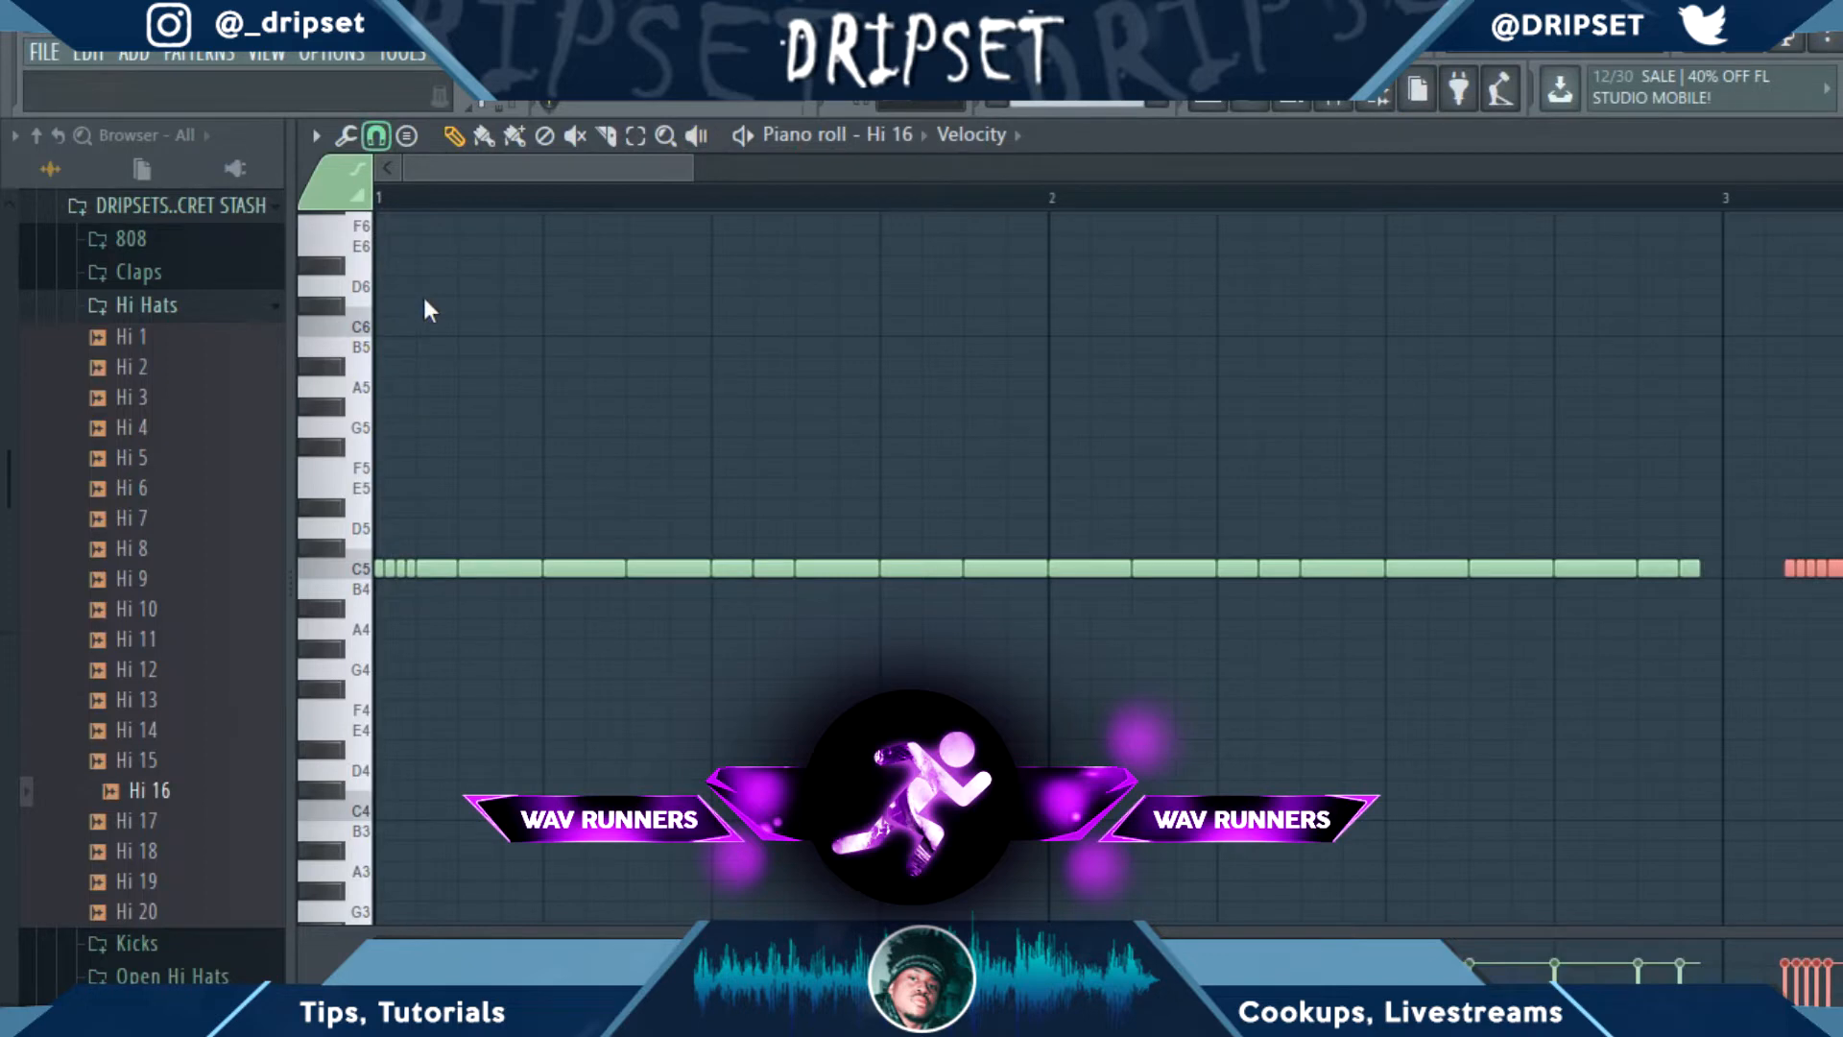
drag(1838, 572, 1794, 591)
key(space)
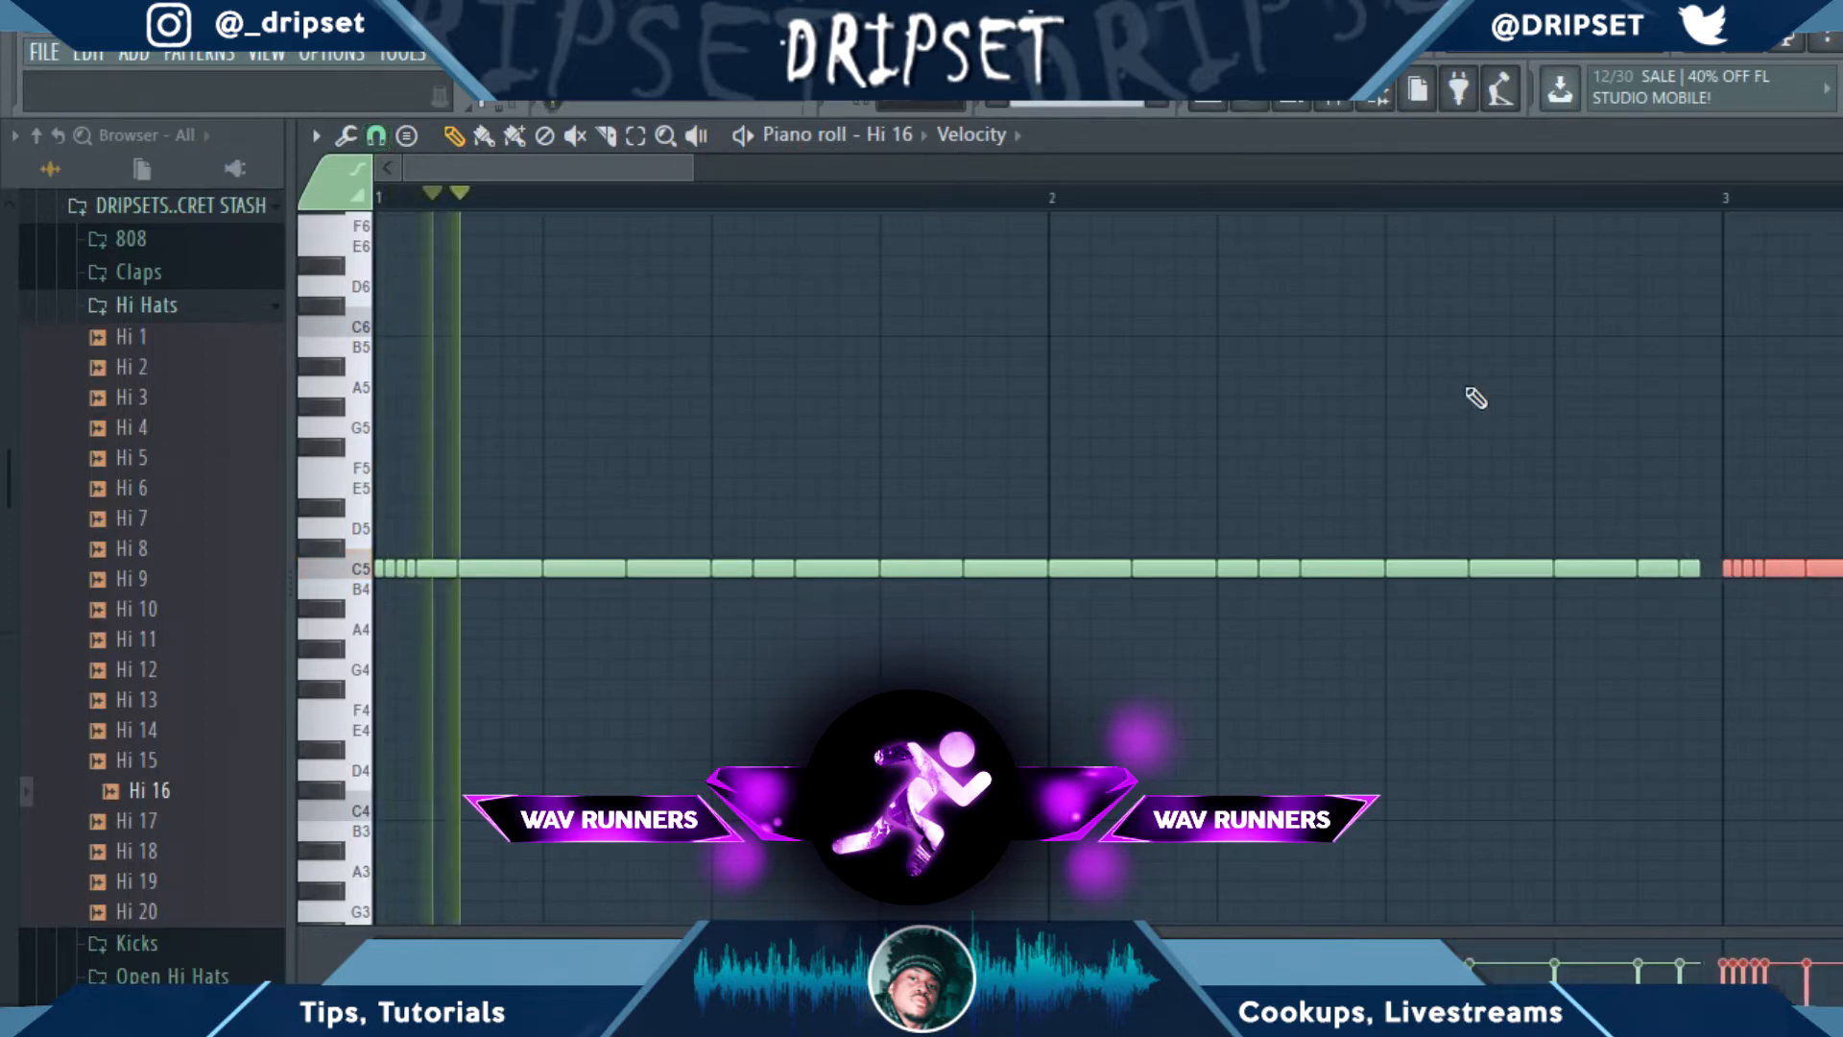
drag(687, 171, 1005, 171)
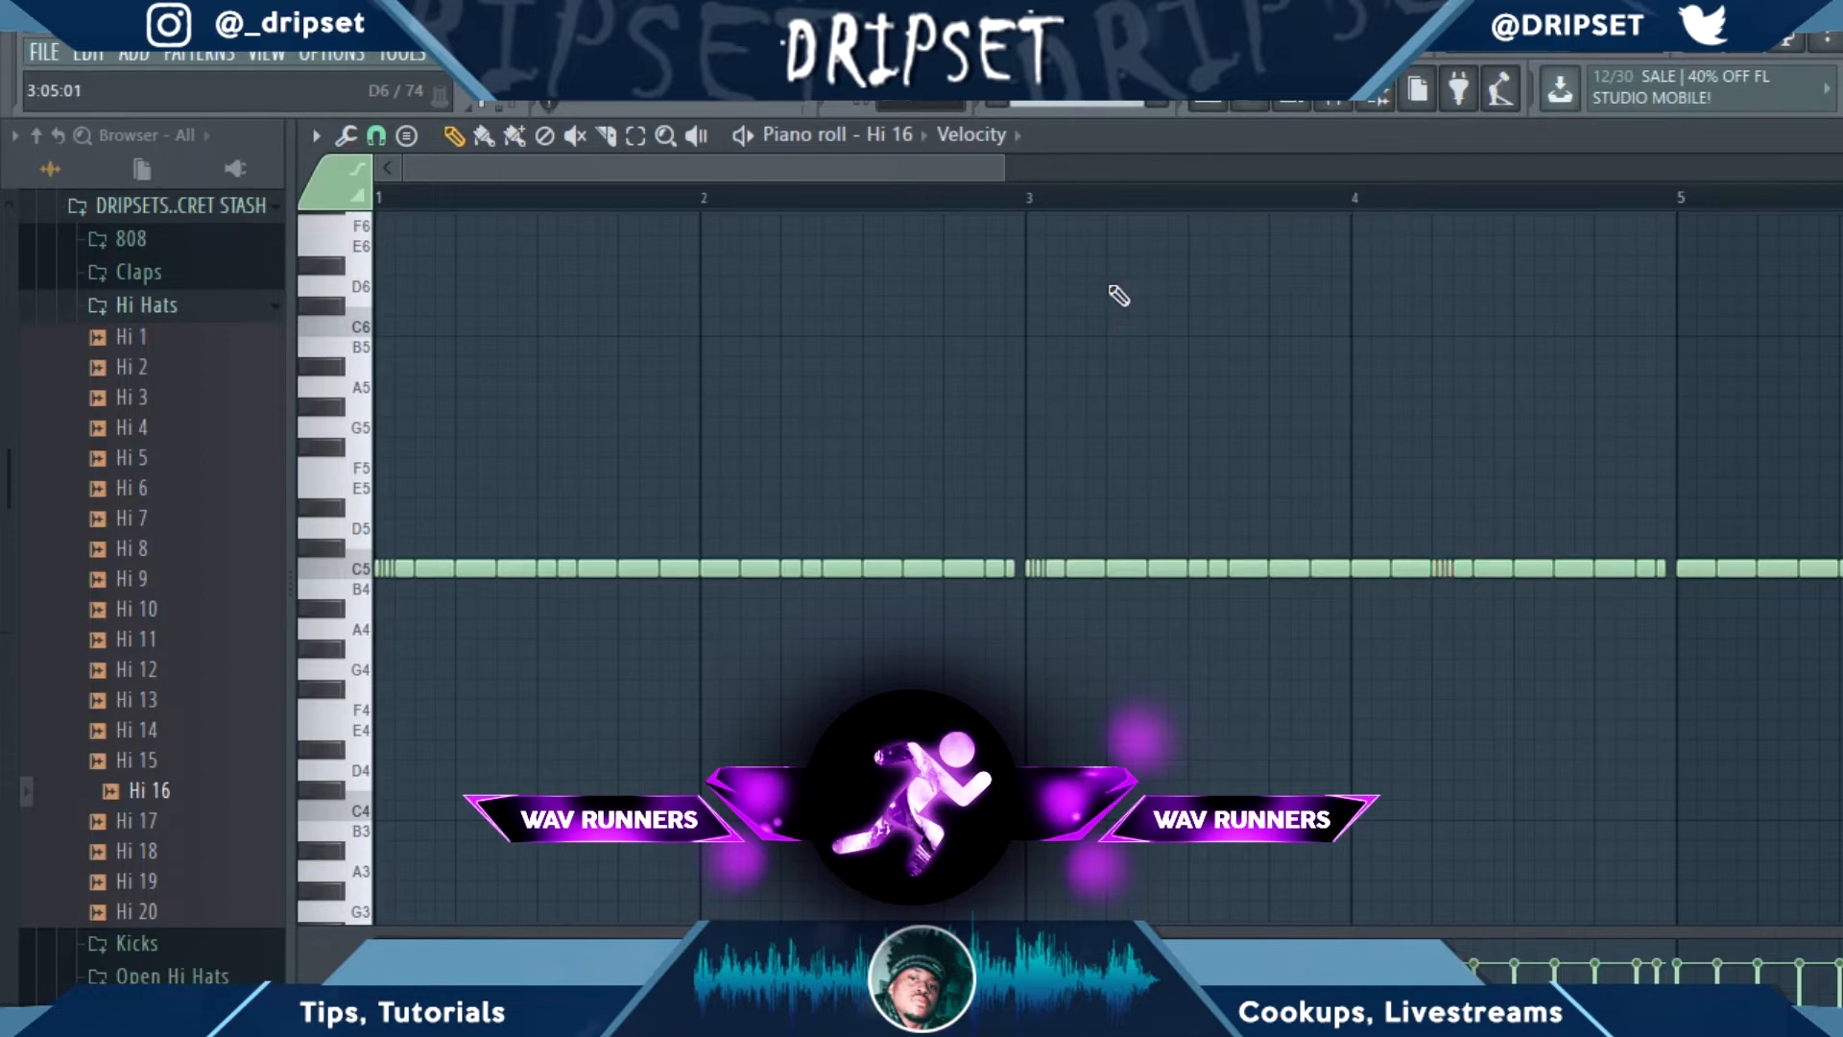
Shorten the last hi-hat note of bar 3 to one step, add a one-step note after it, and play it back.
key(space)
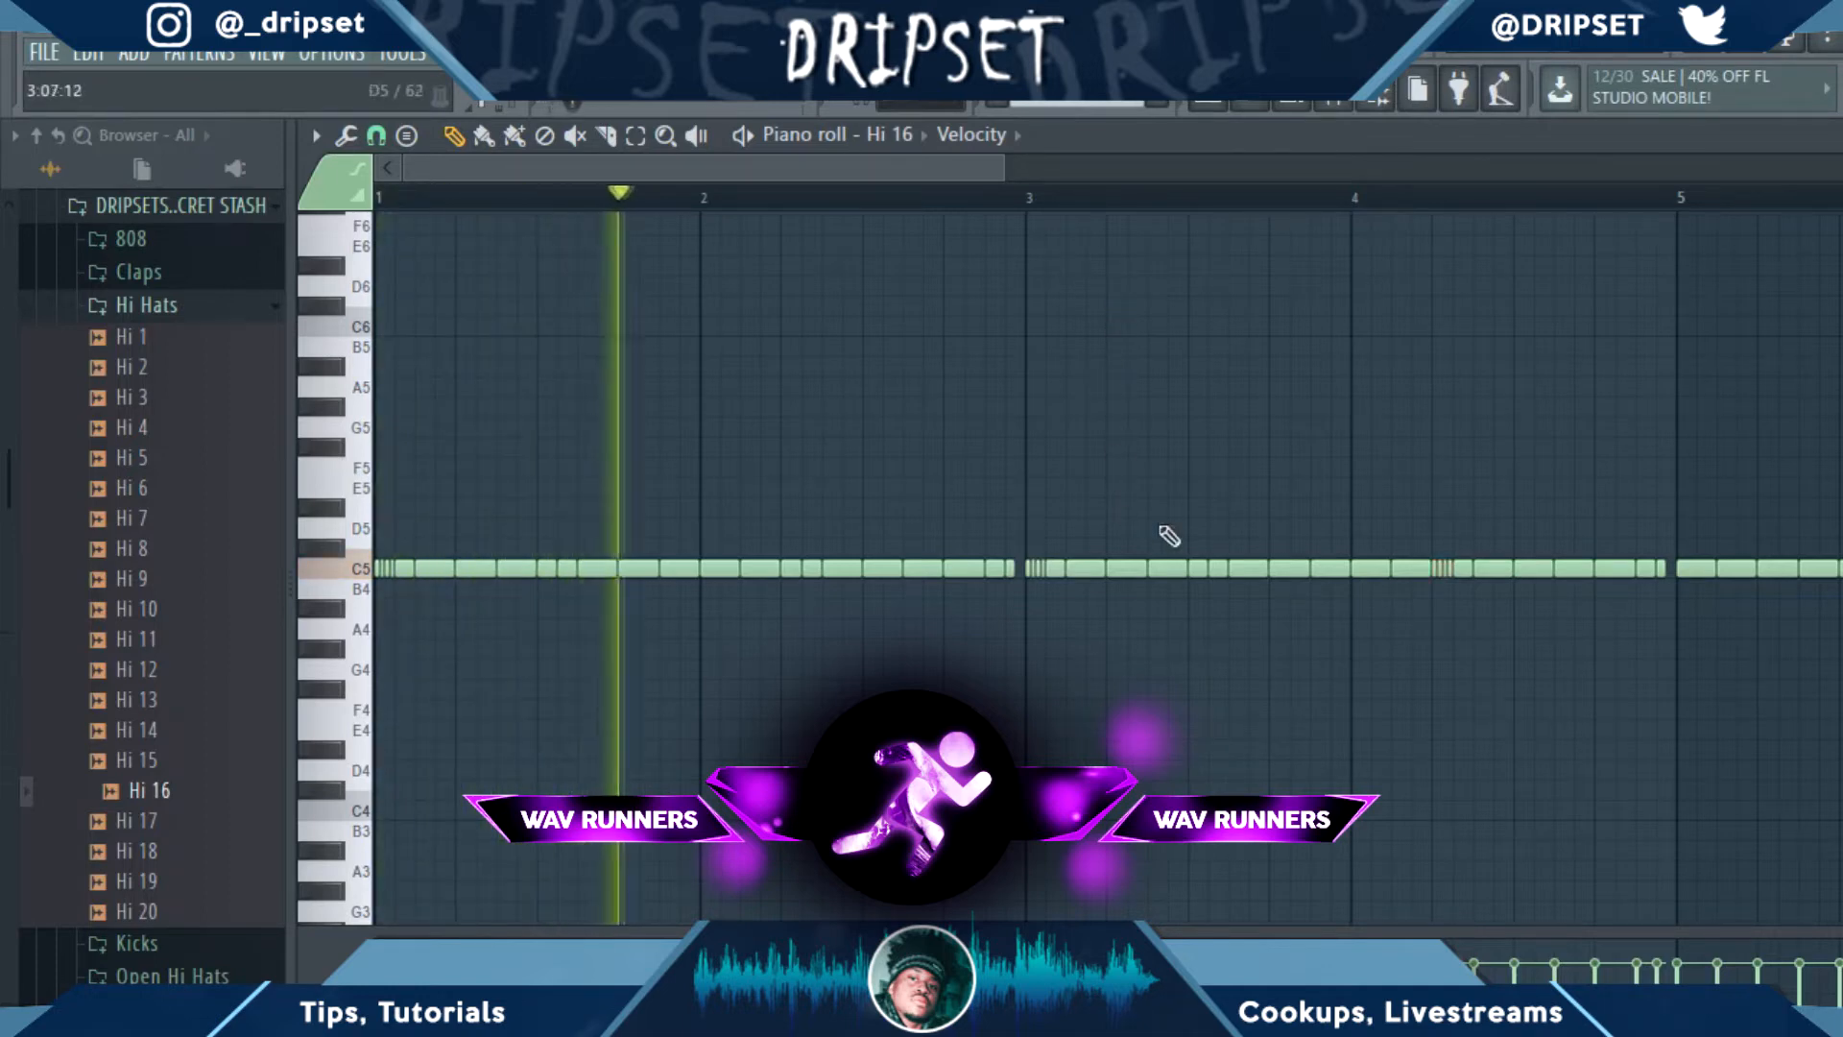
drag(1344, 574, 1323, 580)
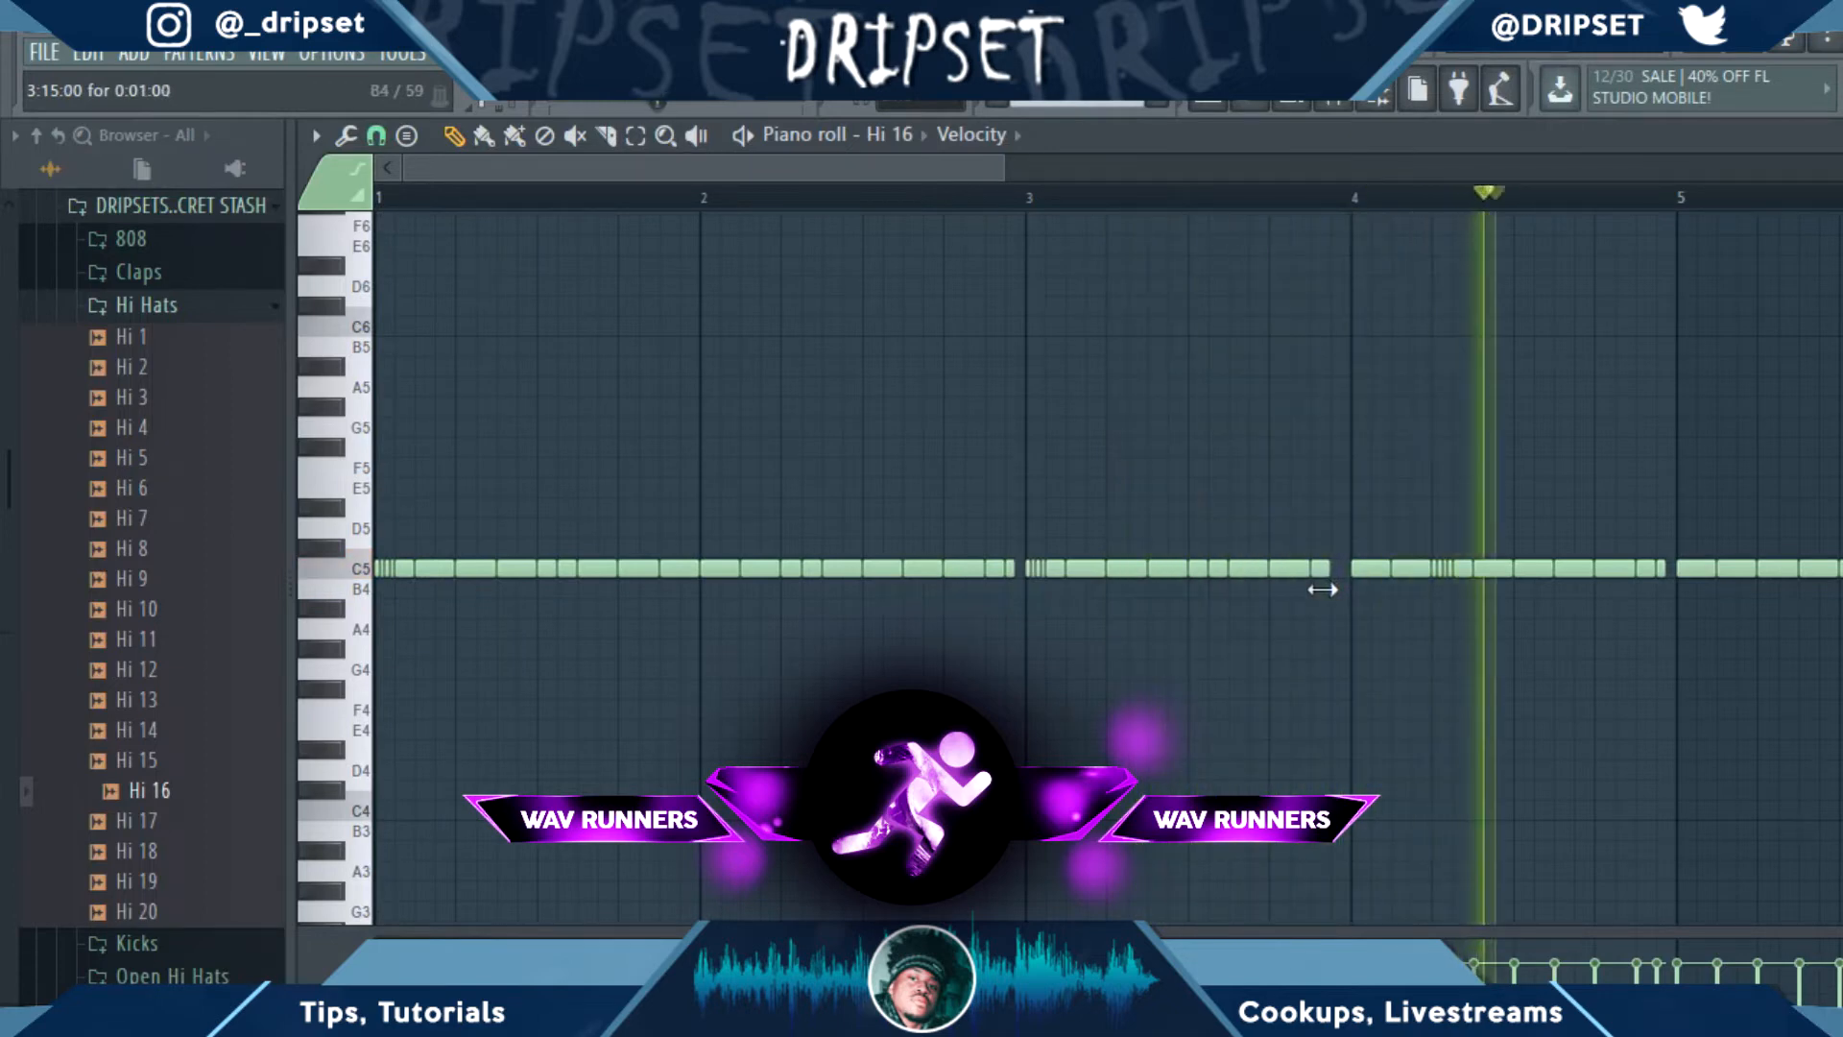
key(space)
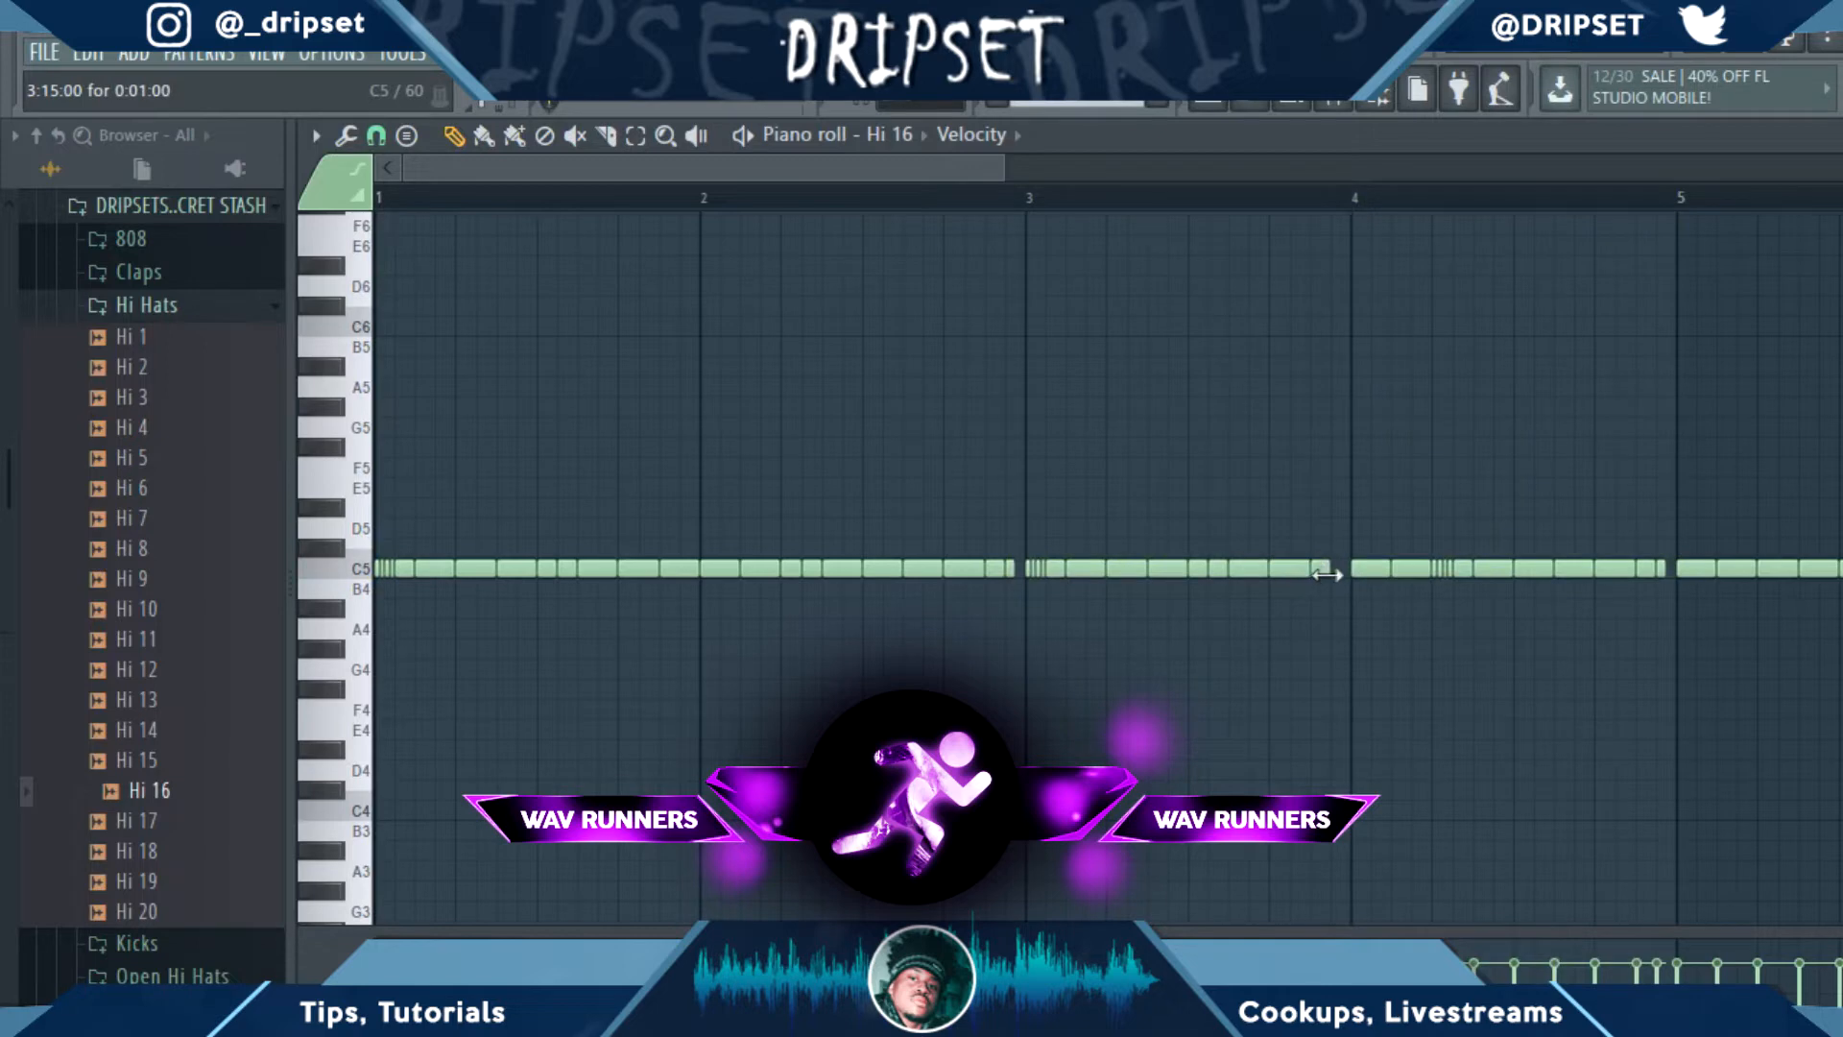
mouse_move(1329, 568)
mouse_down()
mouse_move(1341, 538)
mouse_move(1333, 563)
mouse_up()
scroll(1333, 557, up, 2)
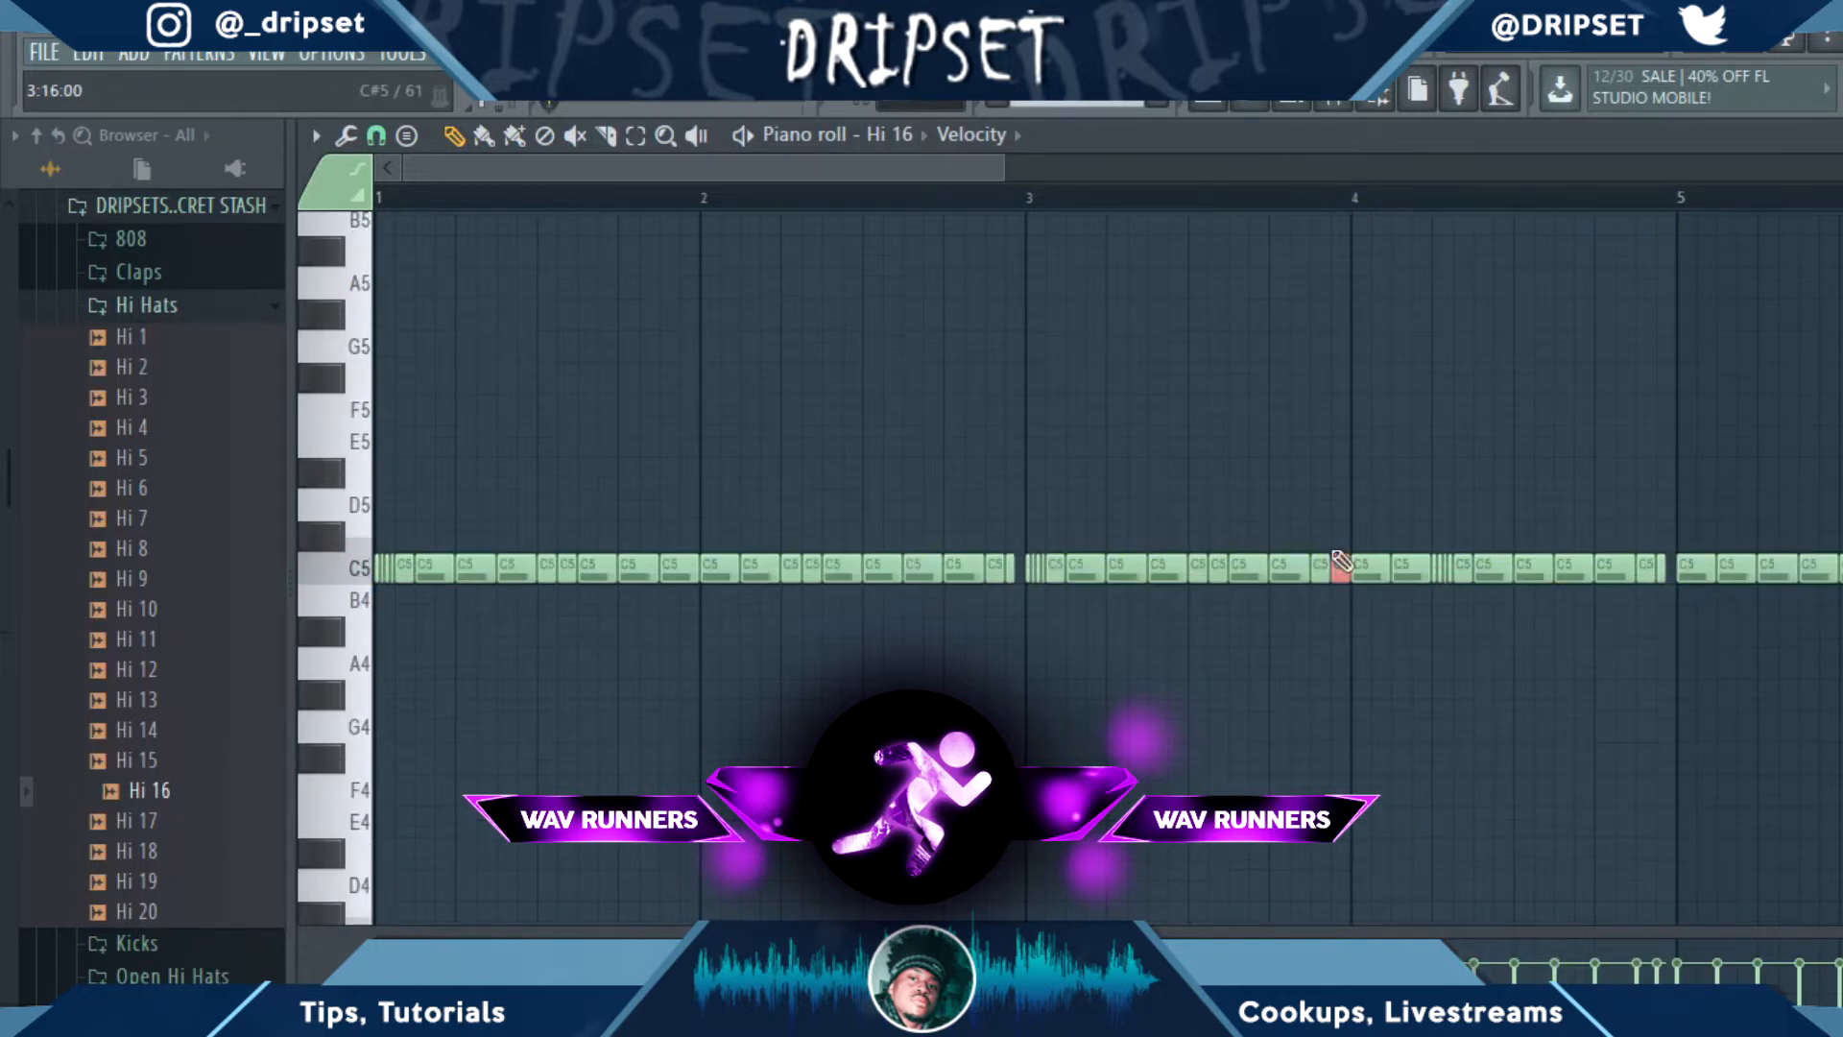
key(space)
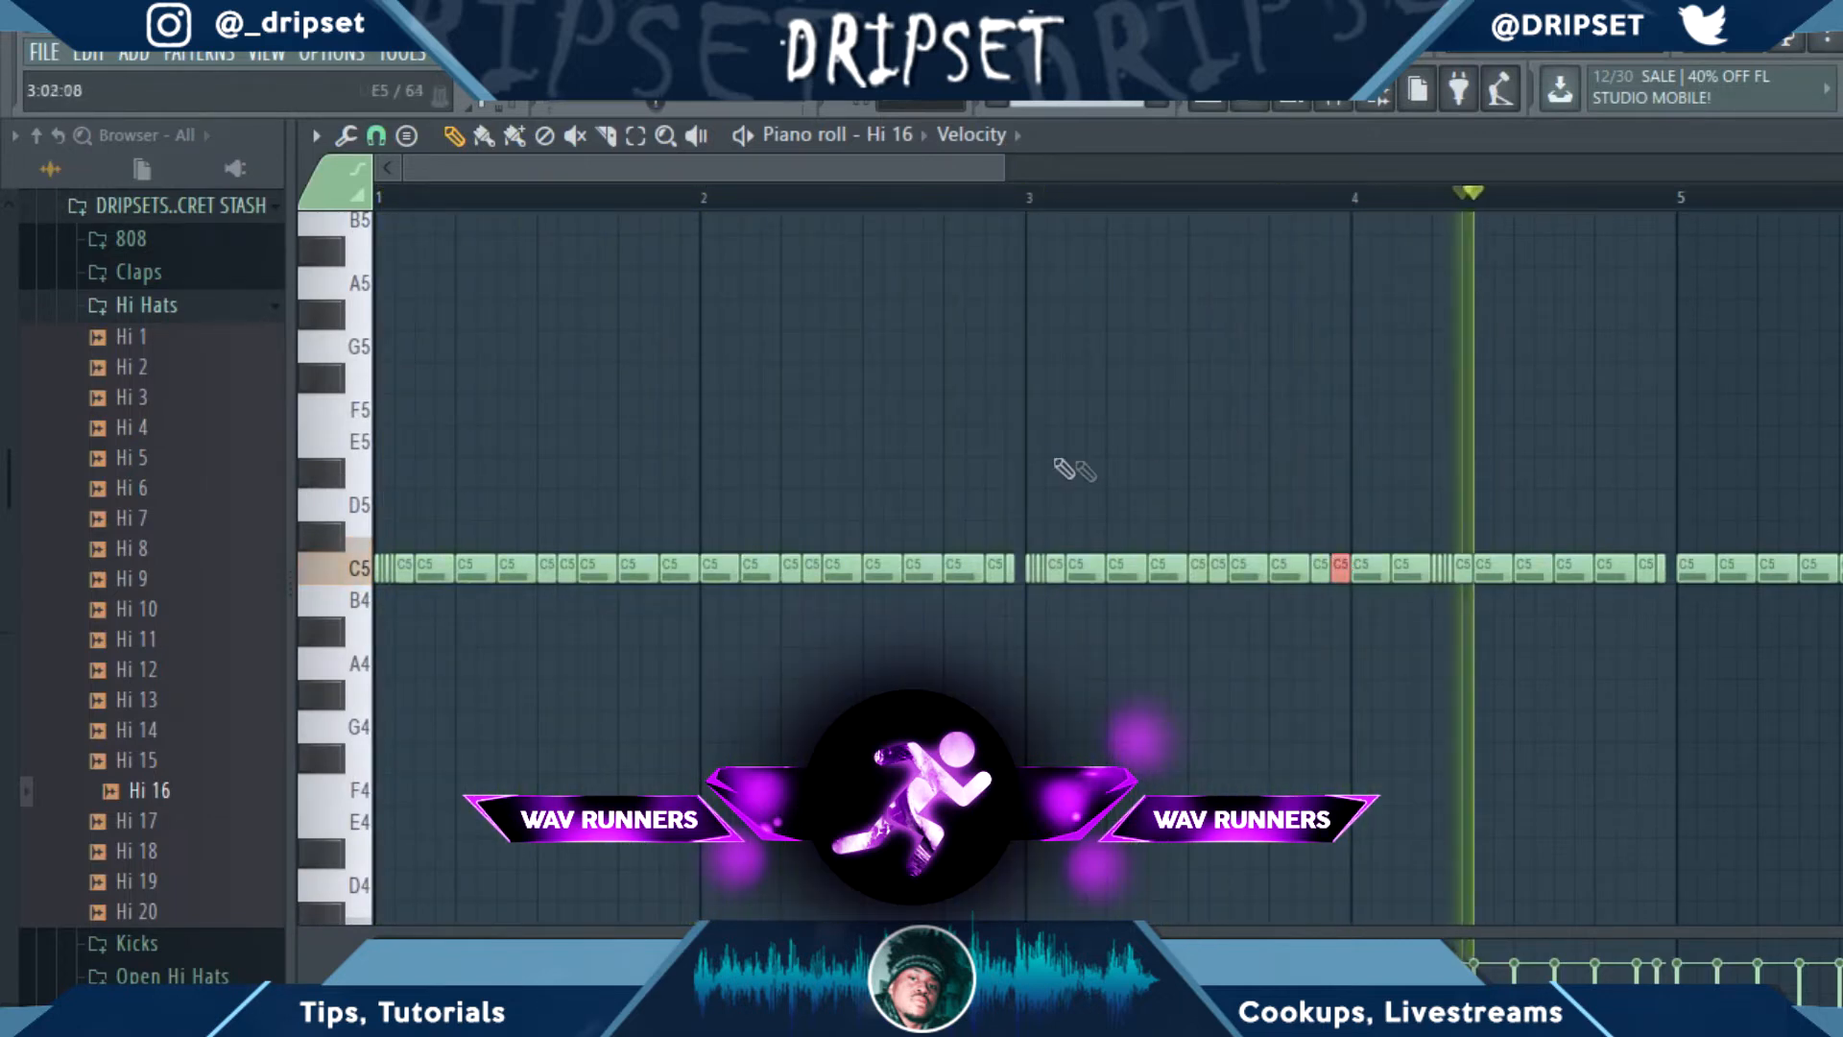
Add pitched hi-hat notes: G5 in bar 1, F5 in bar 2, G#5 and G5 in bar 3, G4 and D#4 in bar 4.
key(space)
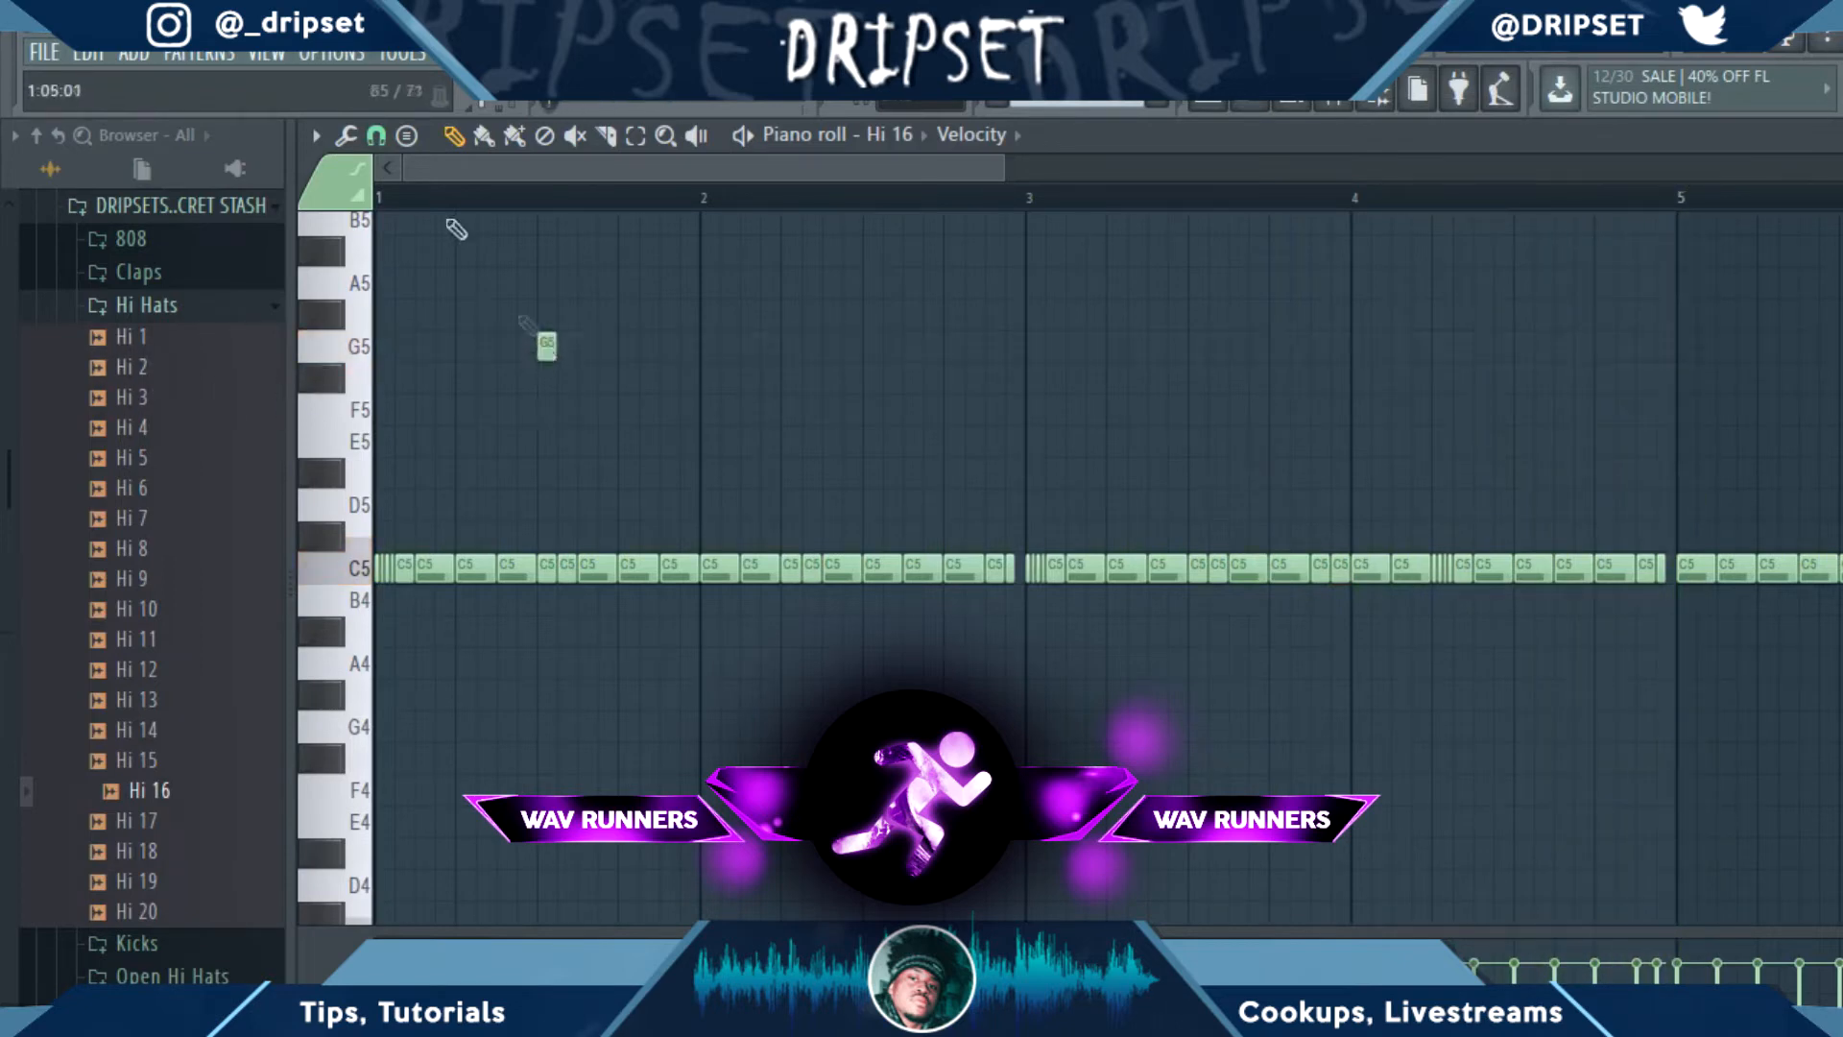
key(space)
click(869, 411)
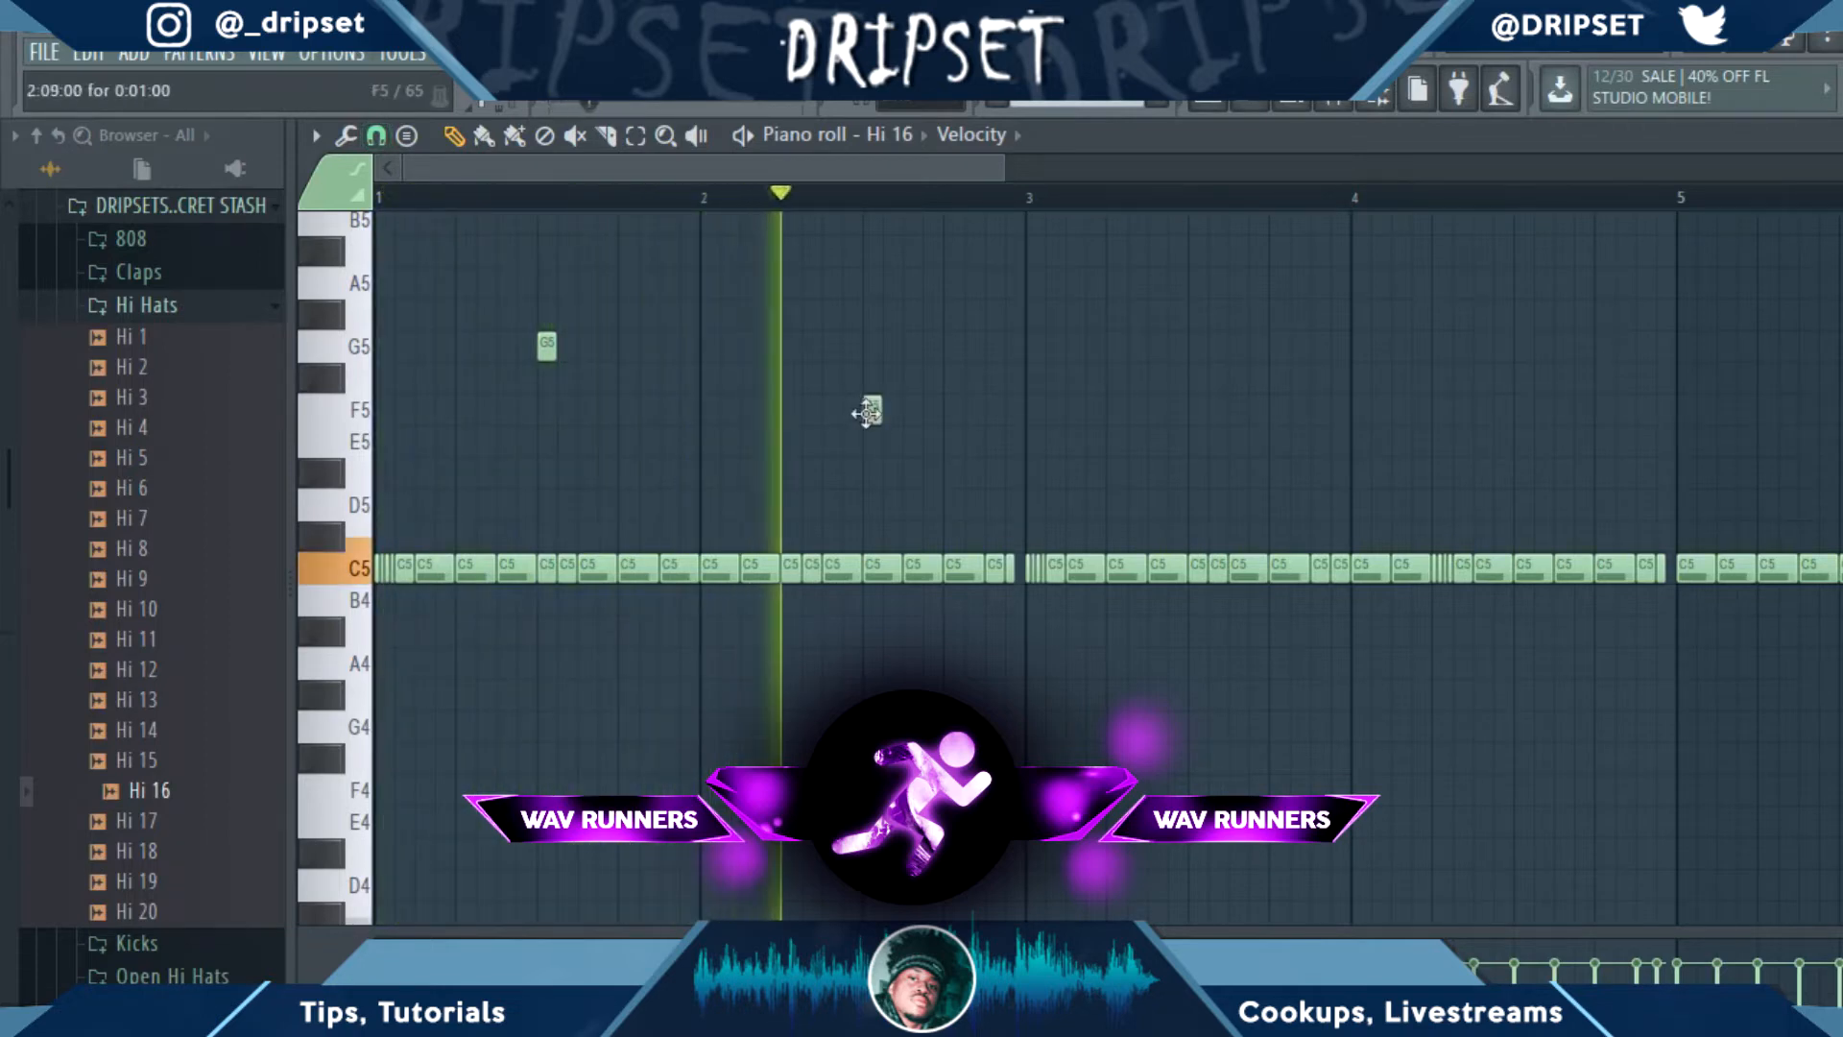
click(1197, 313)
click(1279, 343)
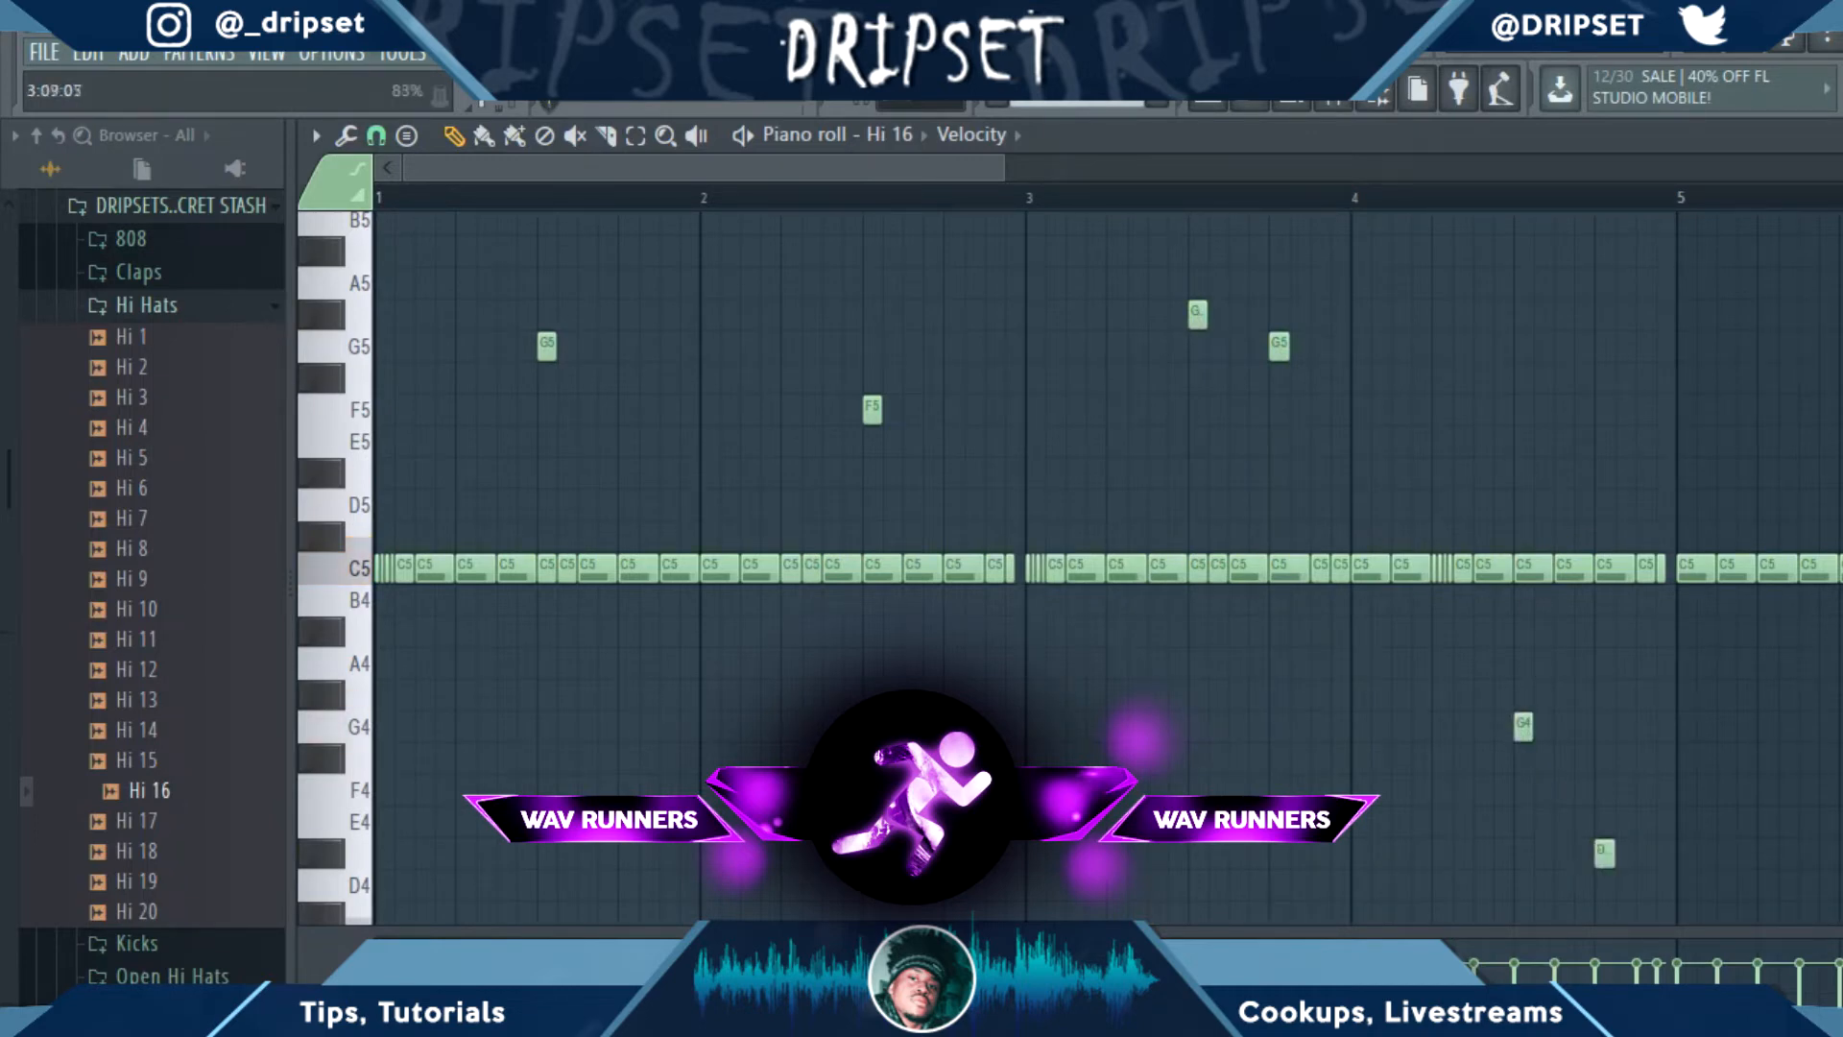
key(space)
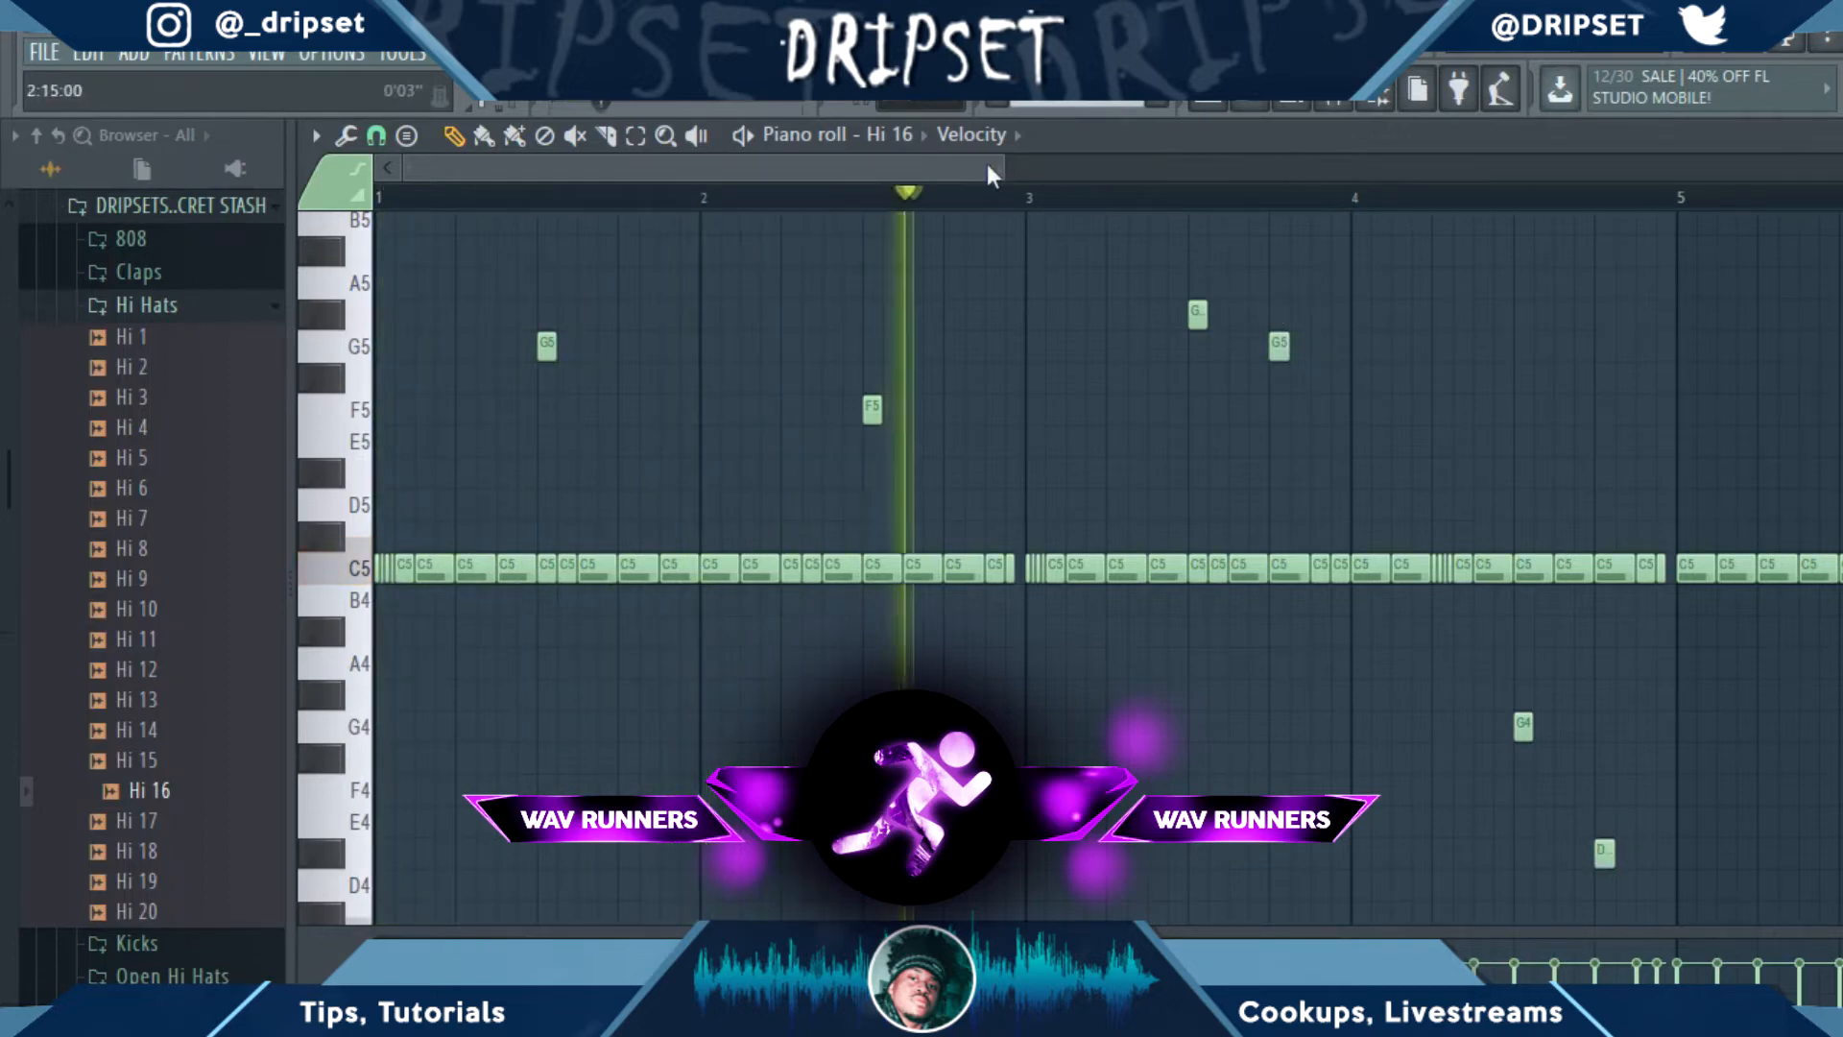
Delete the plain hi-hat notes in bars 5–8 and replace them with a duplicate of the bar 1–4 pattern.
drag(987, 165, 1375, 357)
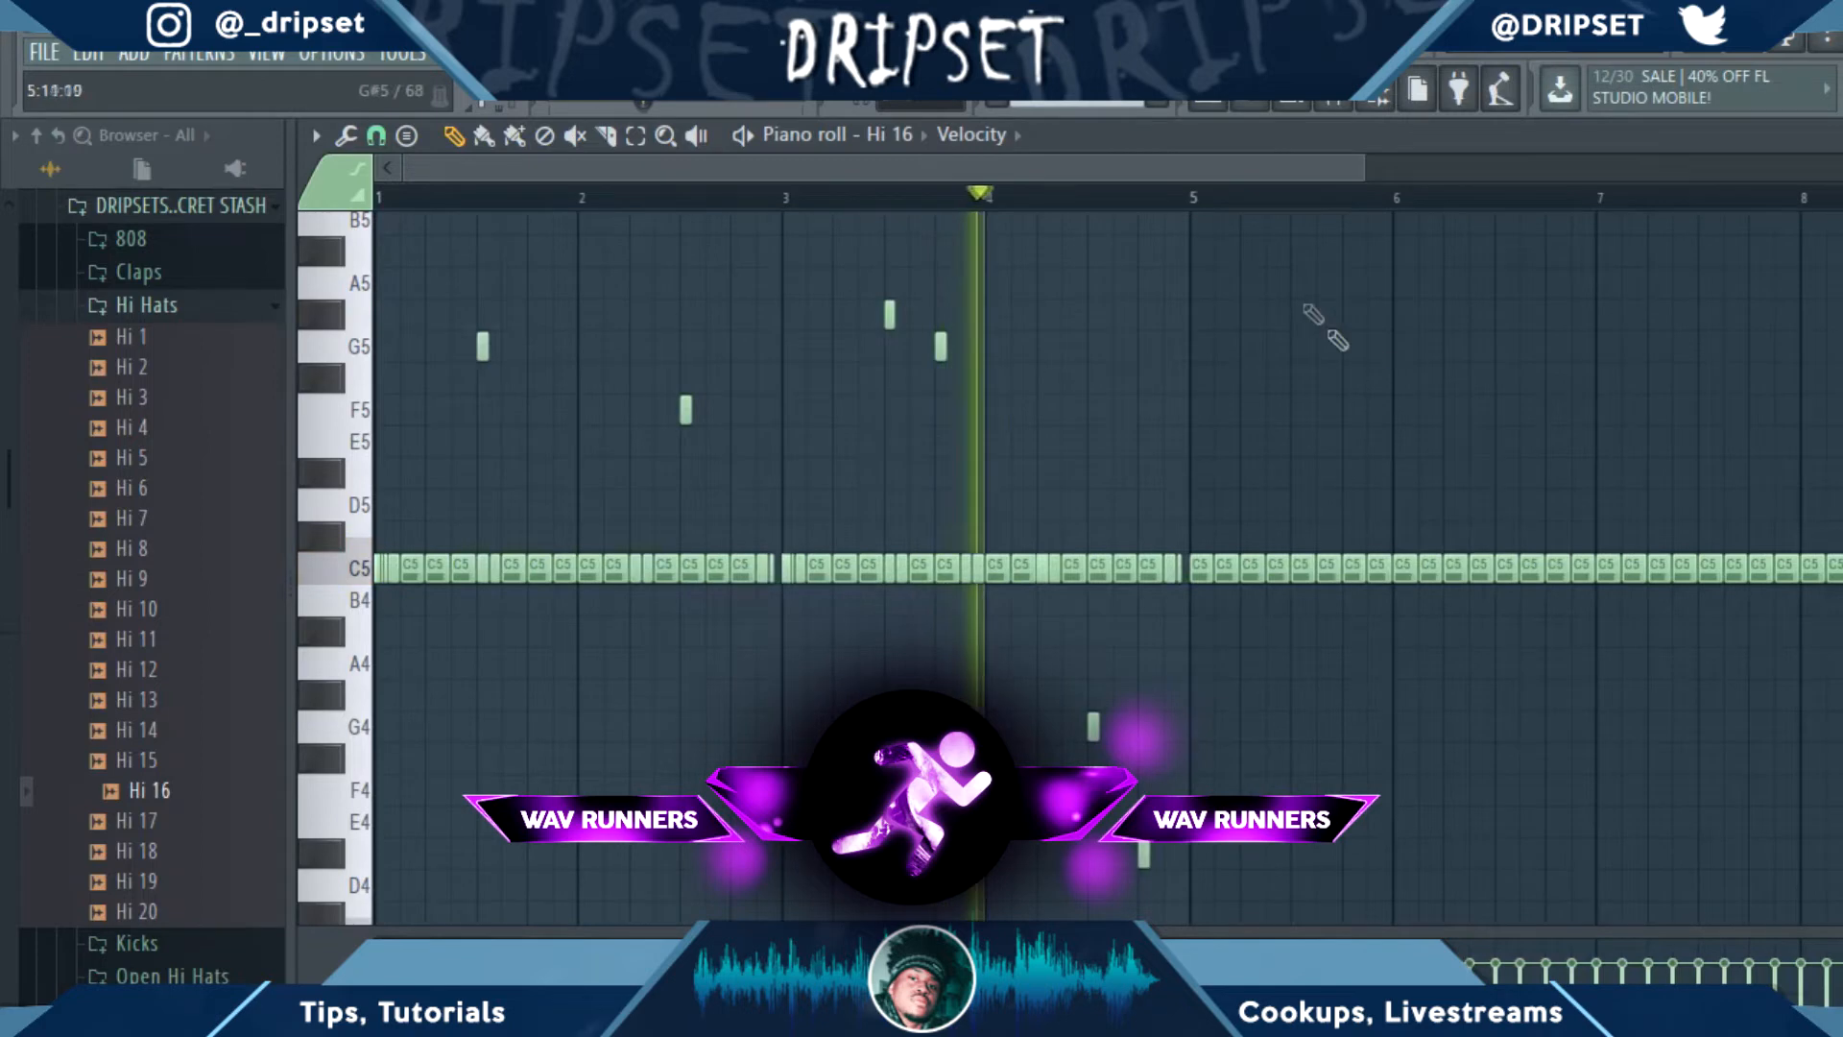
drag(1363, 165, 1737, 369)
key(space)
drag(1607, 645, 992, 446)
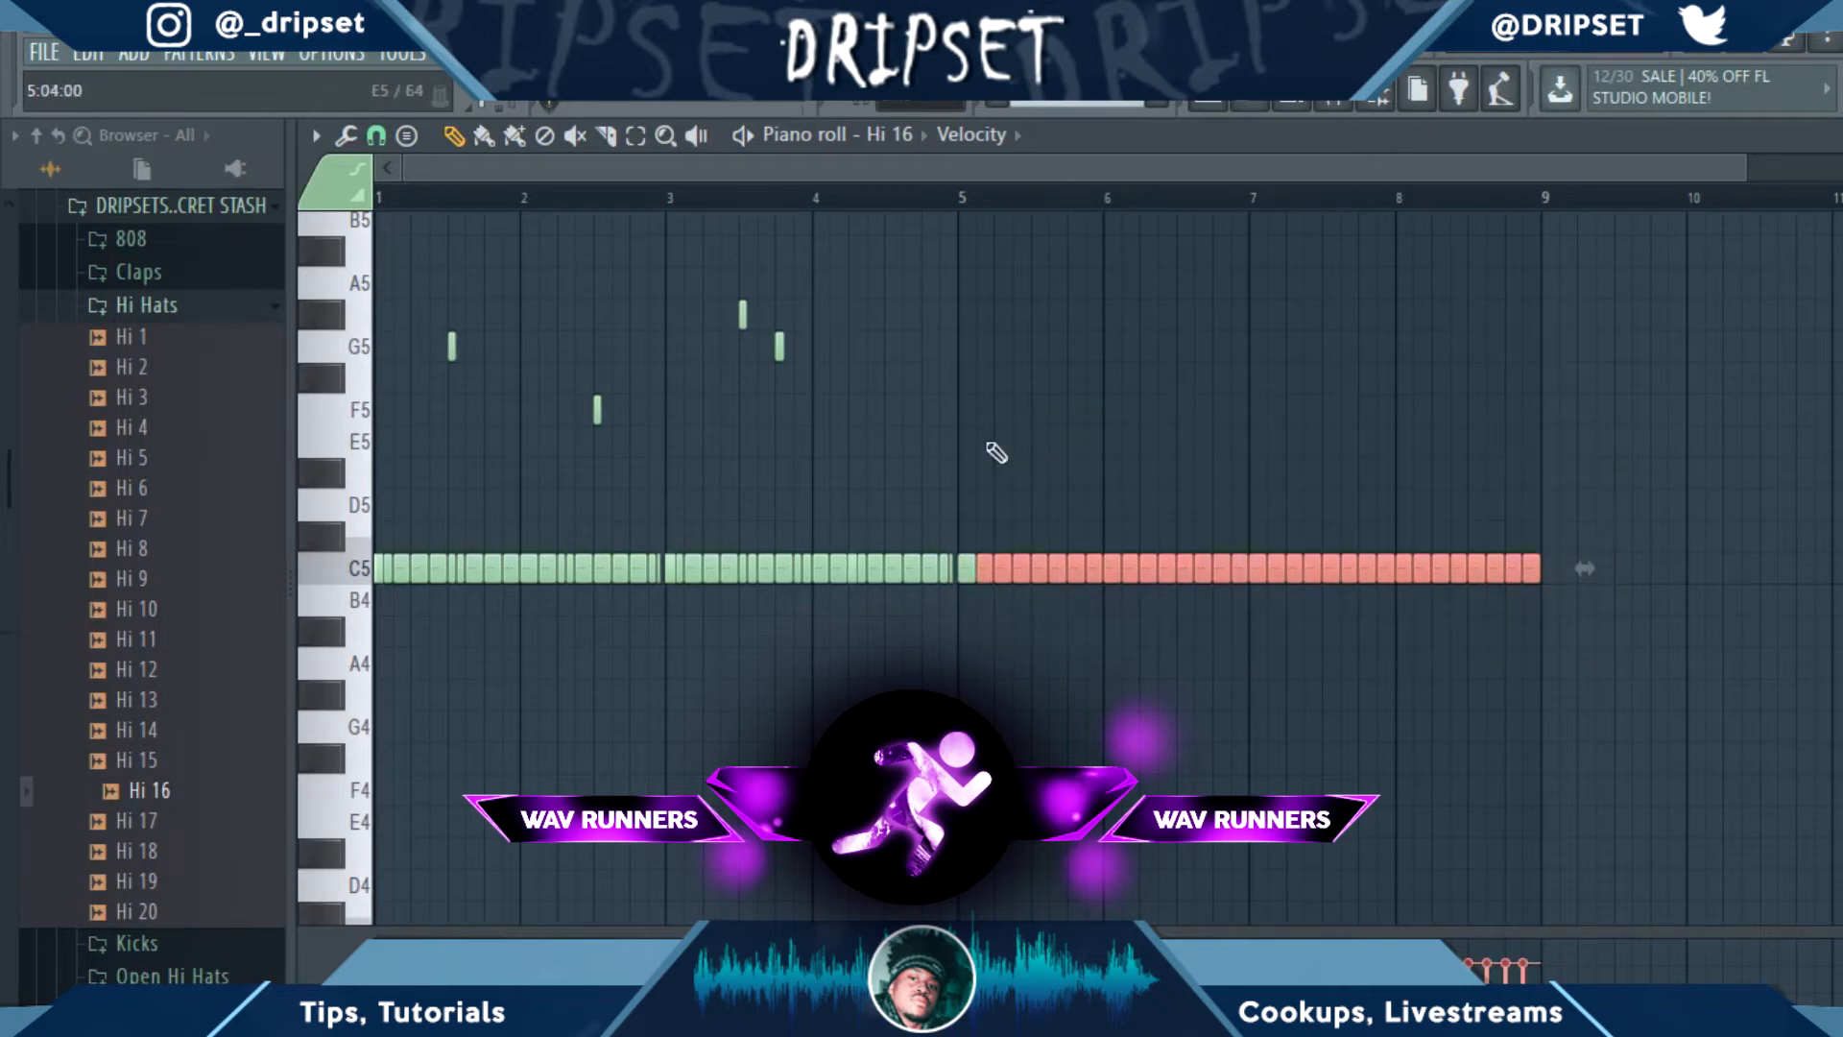
key(Delete)
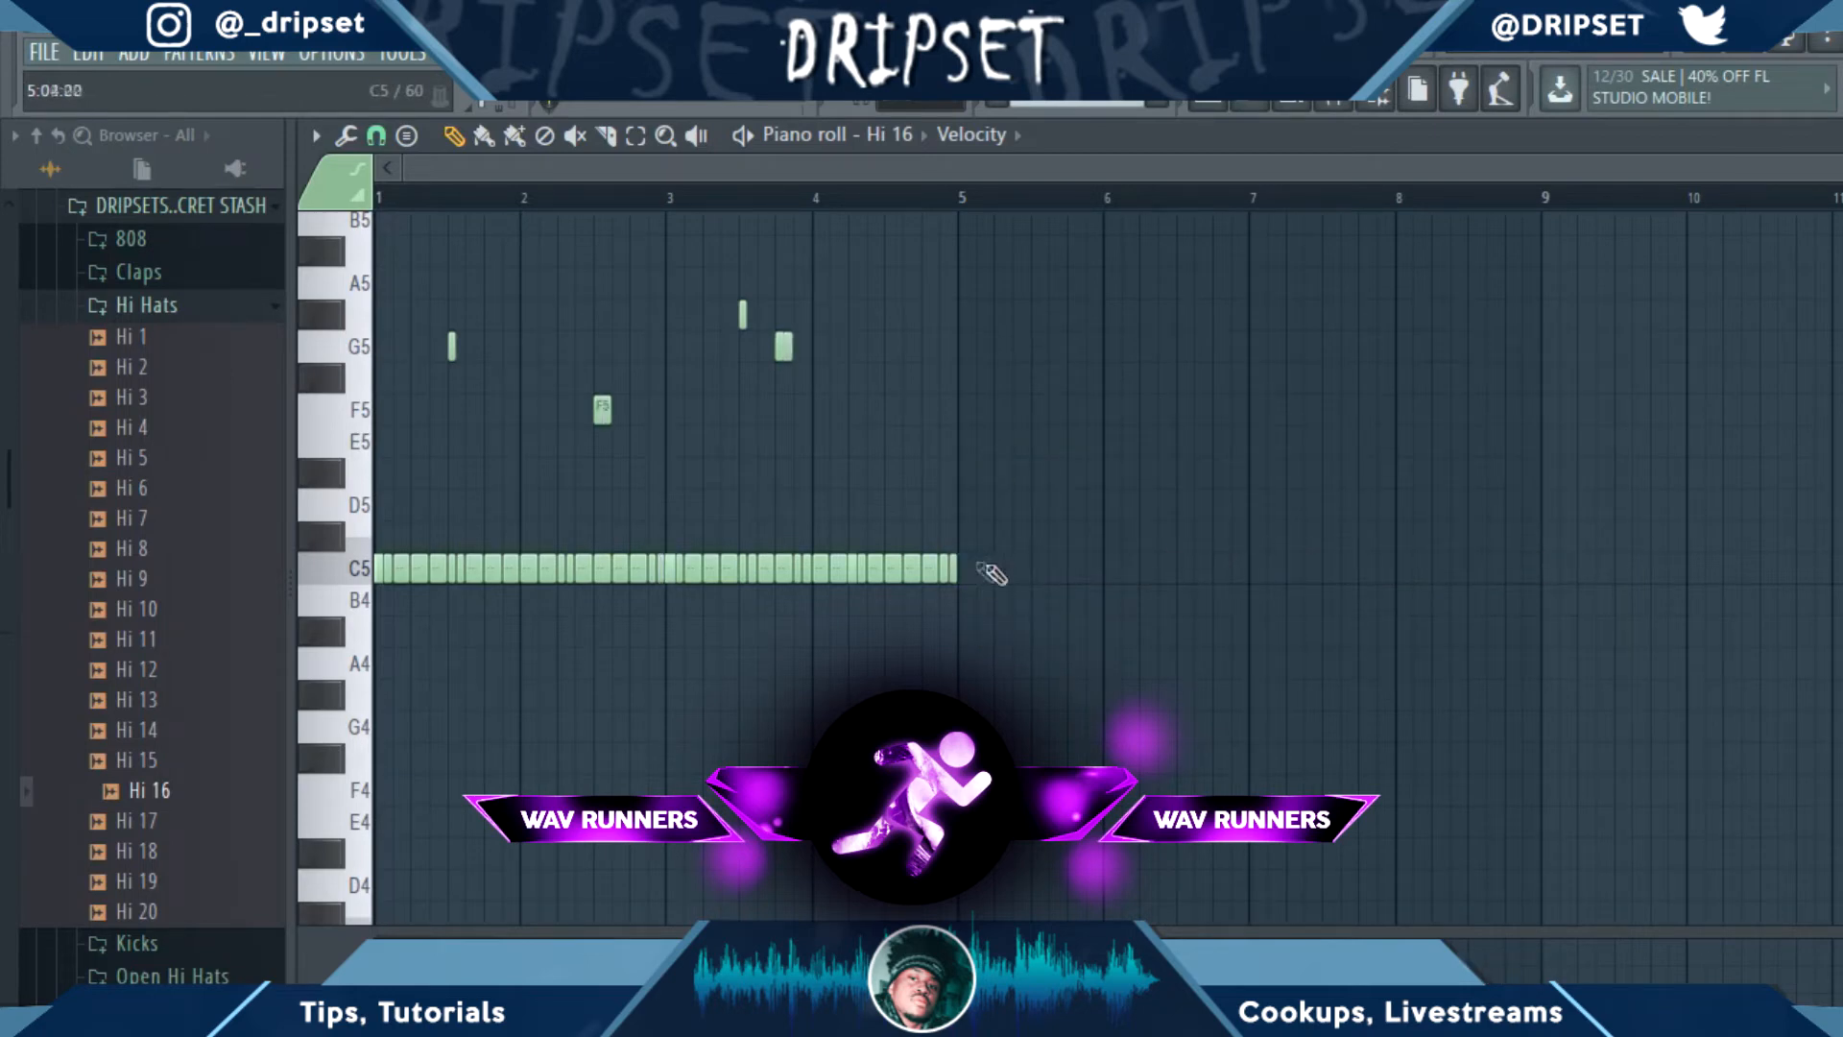
key(ctrl+z)
Play back the eight-bar hi-hat pattern and mute the khiuob channel in the channel rack.
key(space)
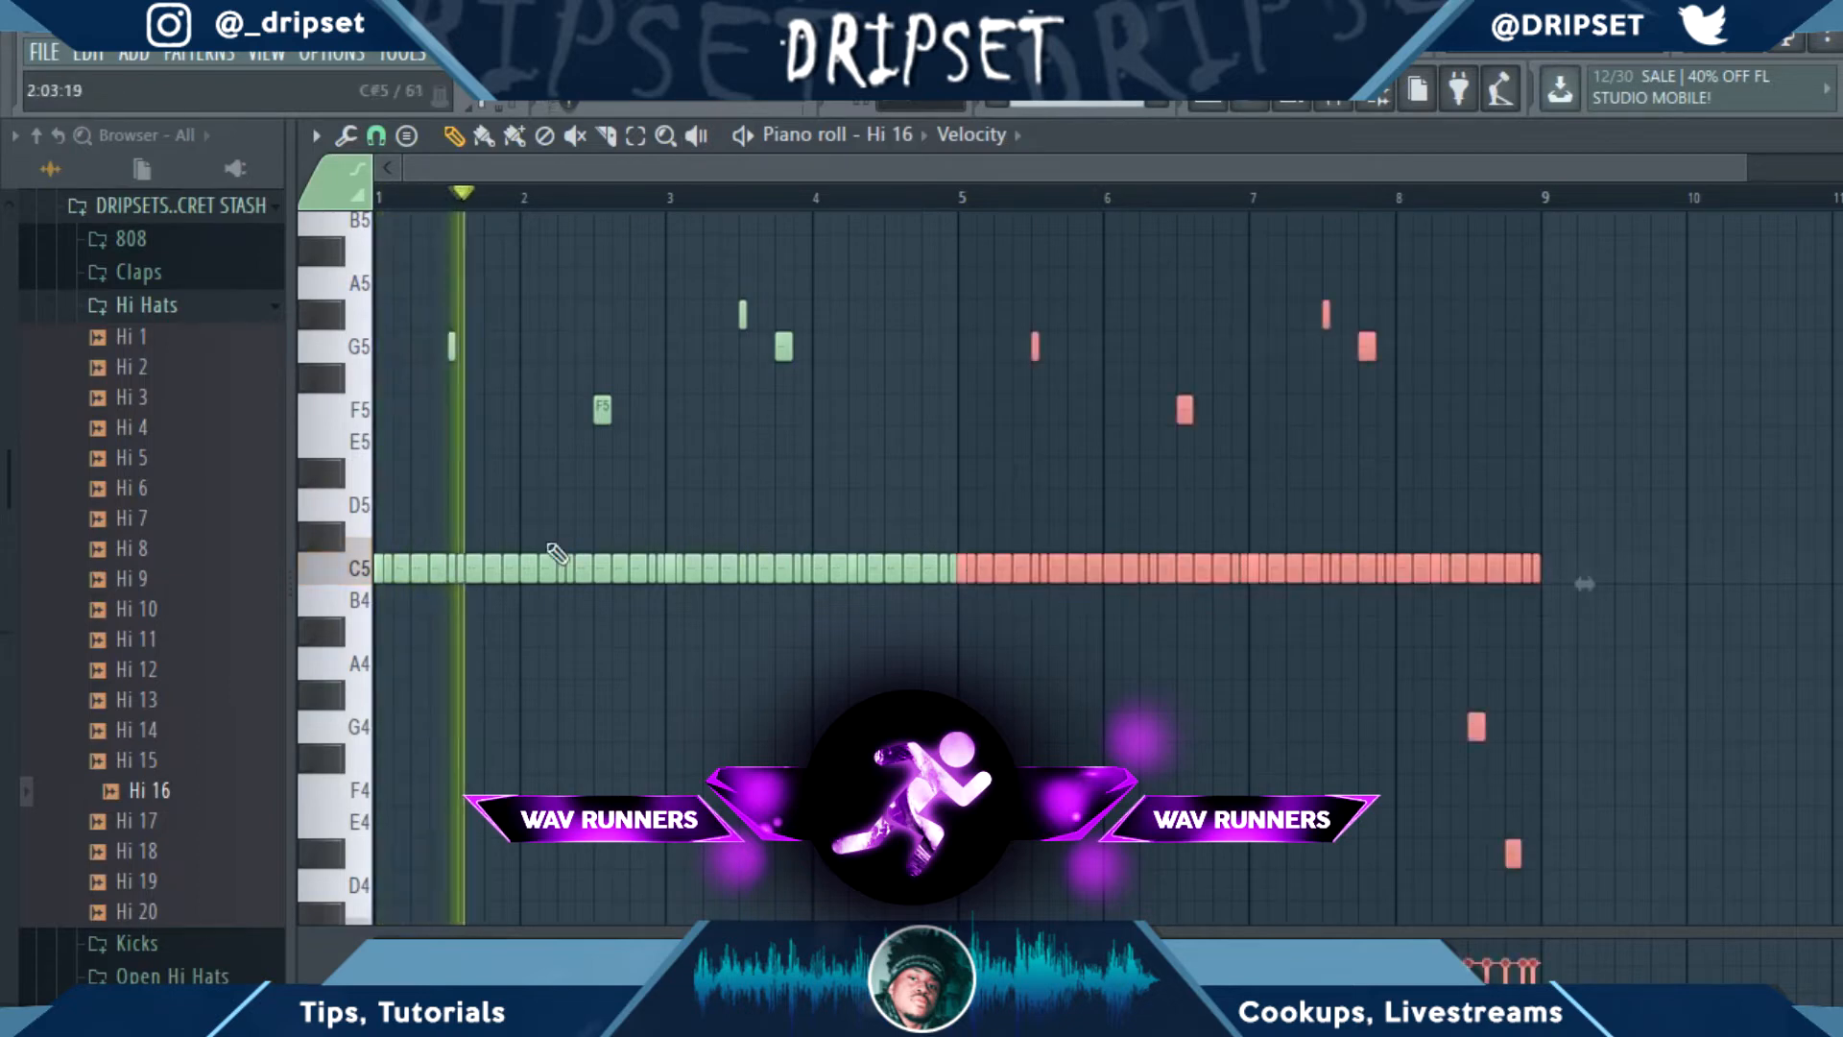
click(601, 408)
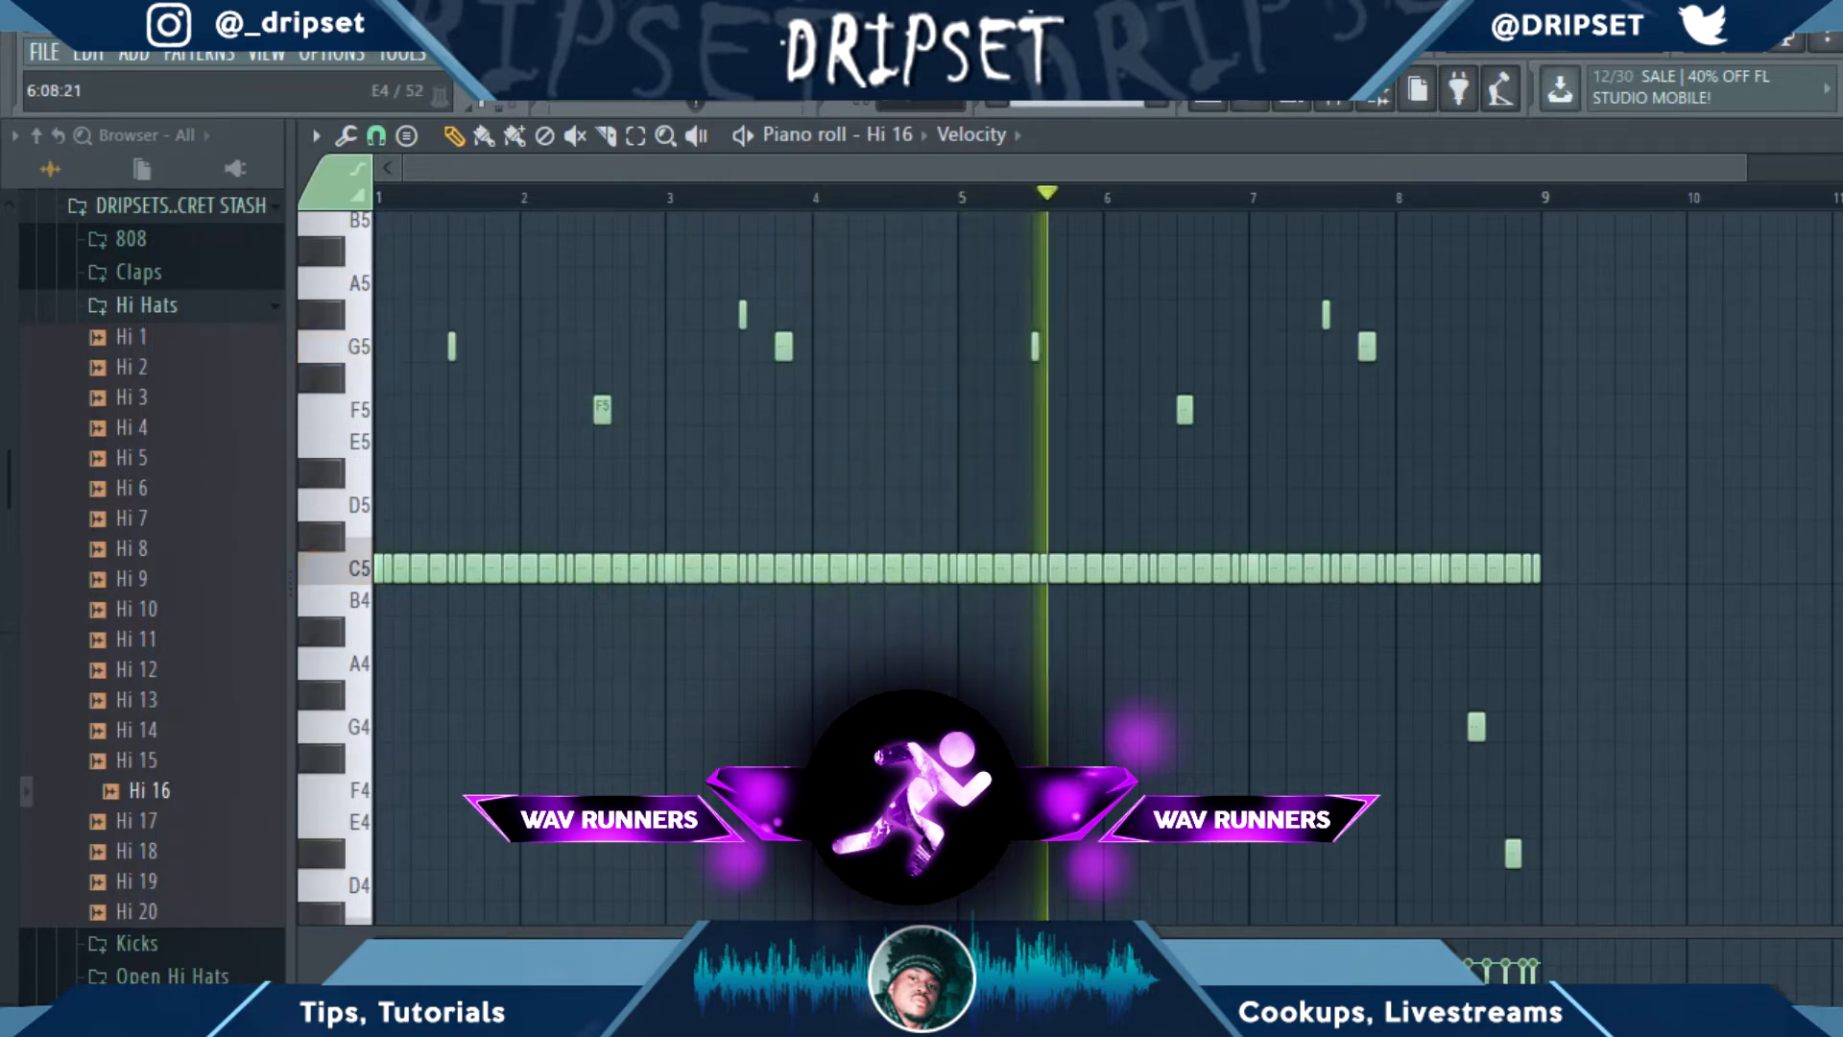
click(376, 136)
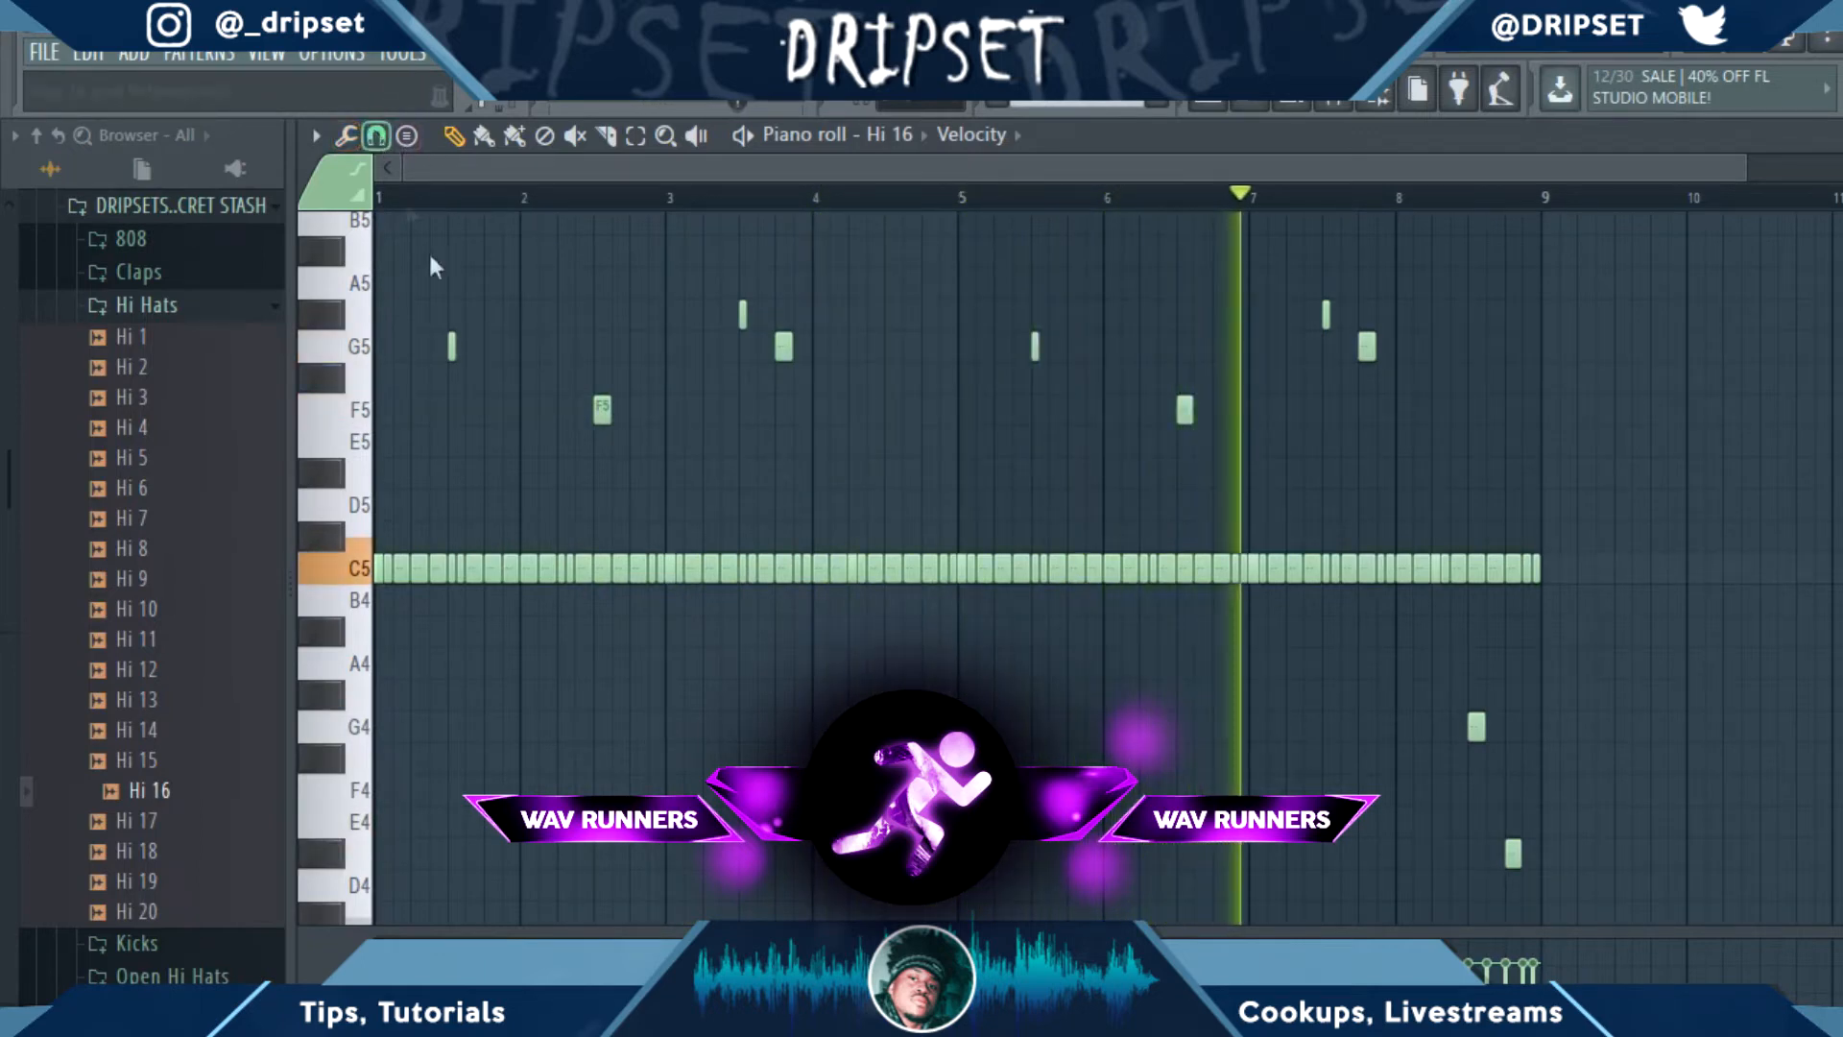
click(1259, 104)
key(space)
click(366, 551)
key(space)
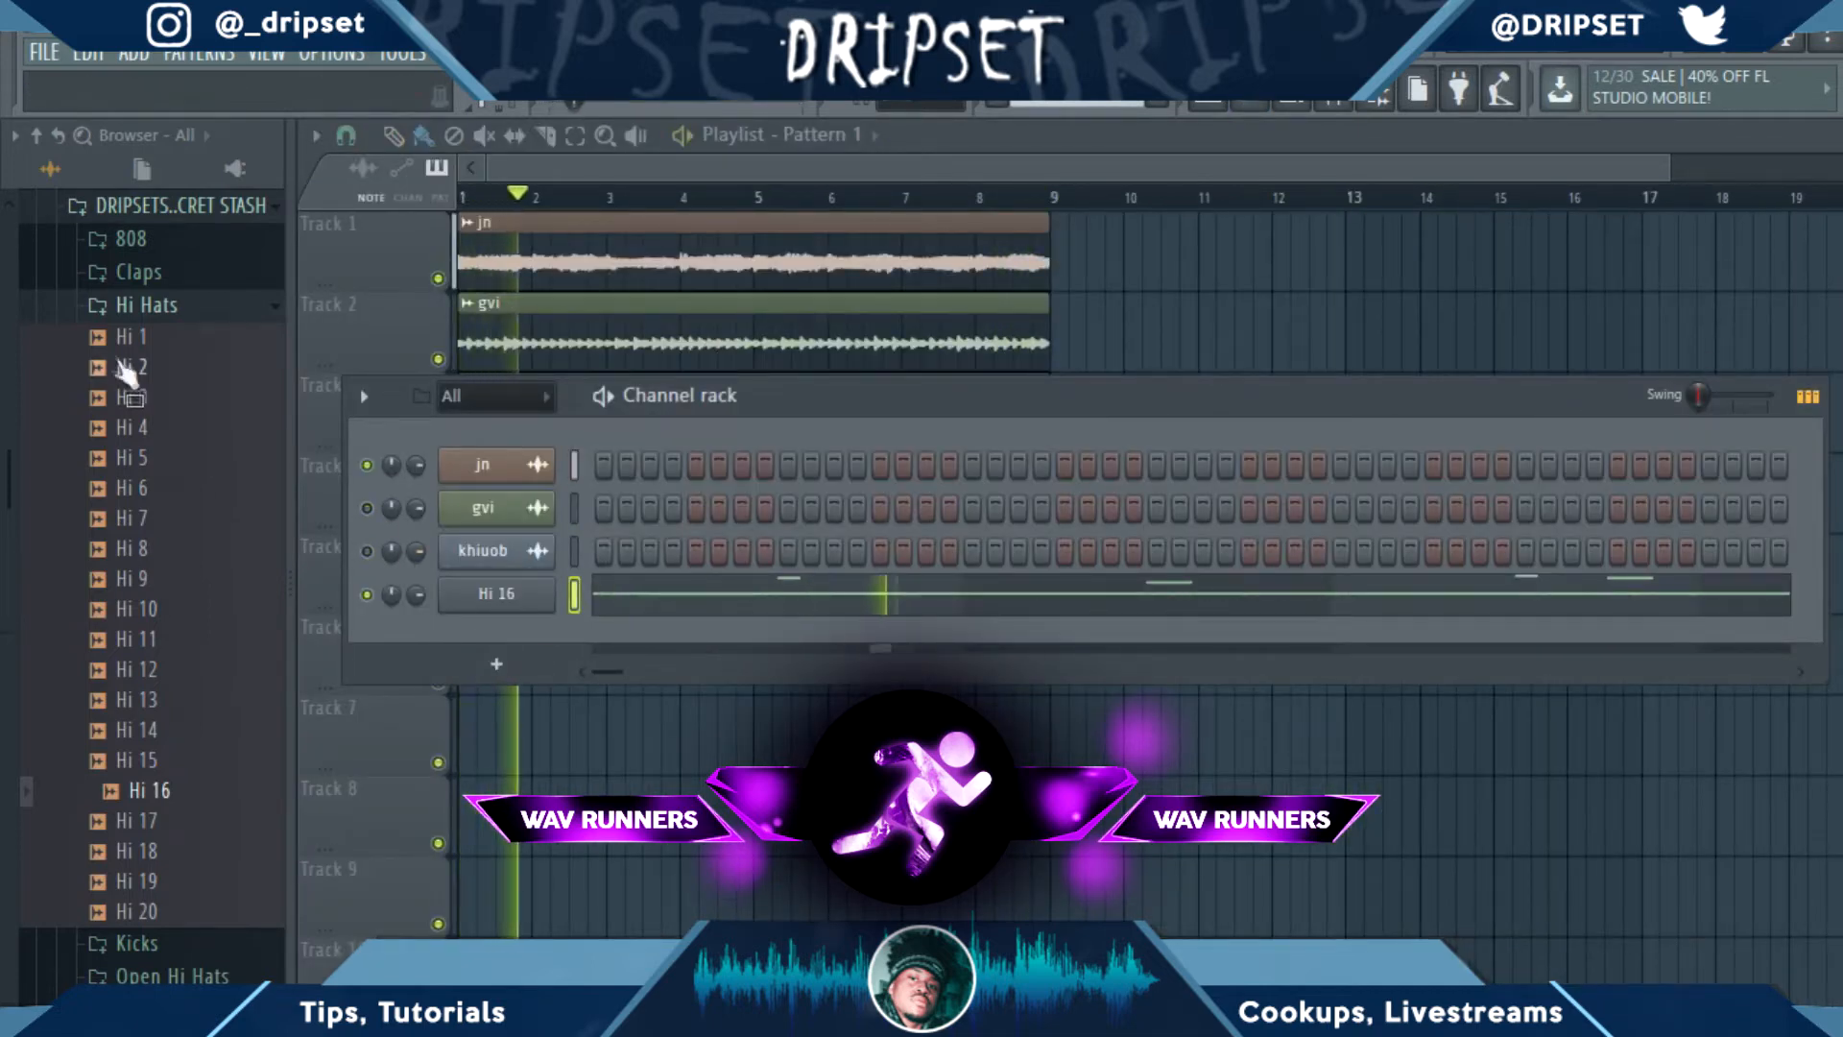
Add Clap 8 from the Claps folder as a channel above Hi 16 and set it to cut itself in group 2.
click(189, 301)
click(144, 273)
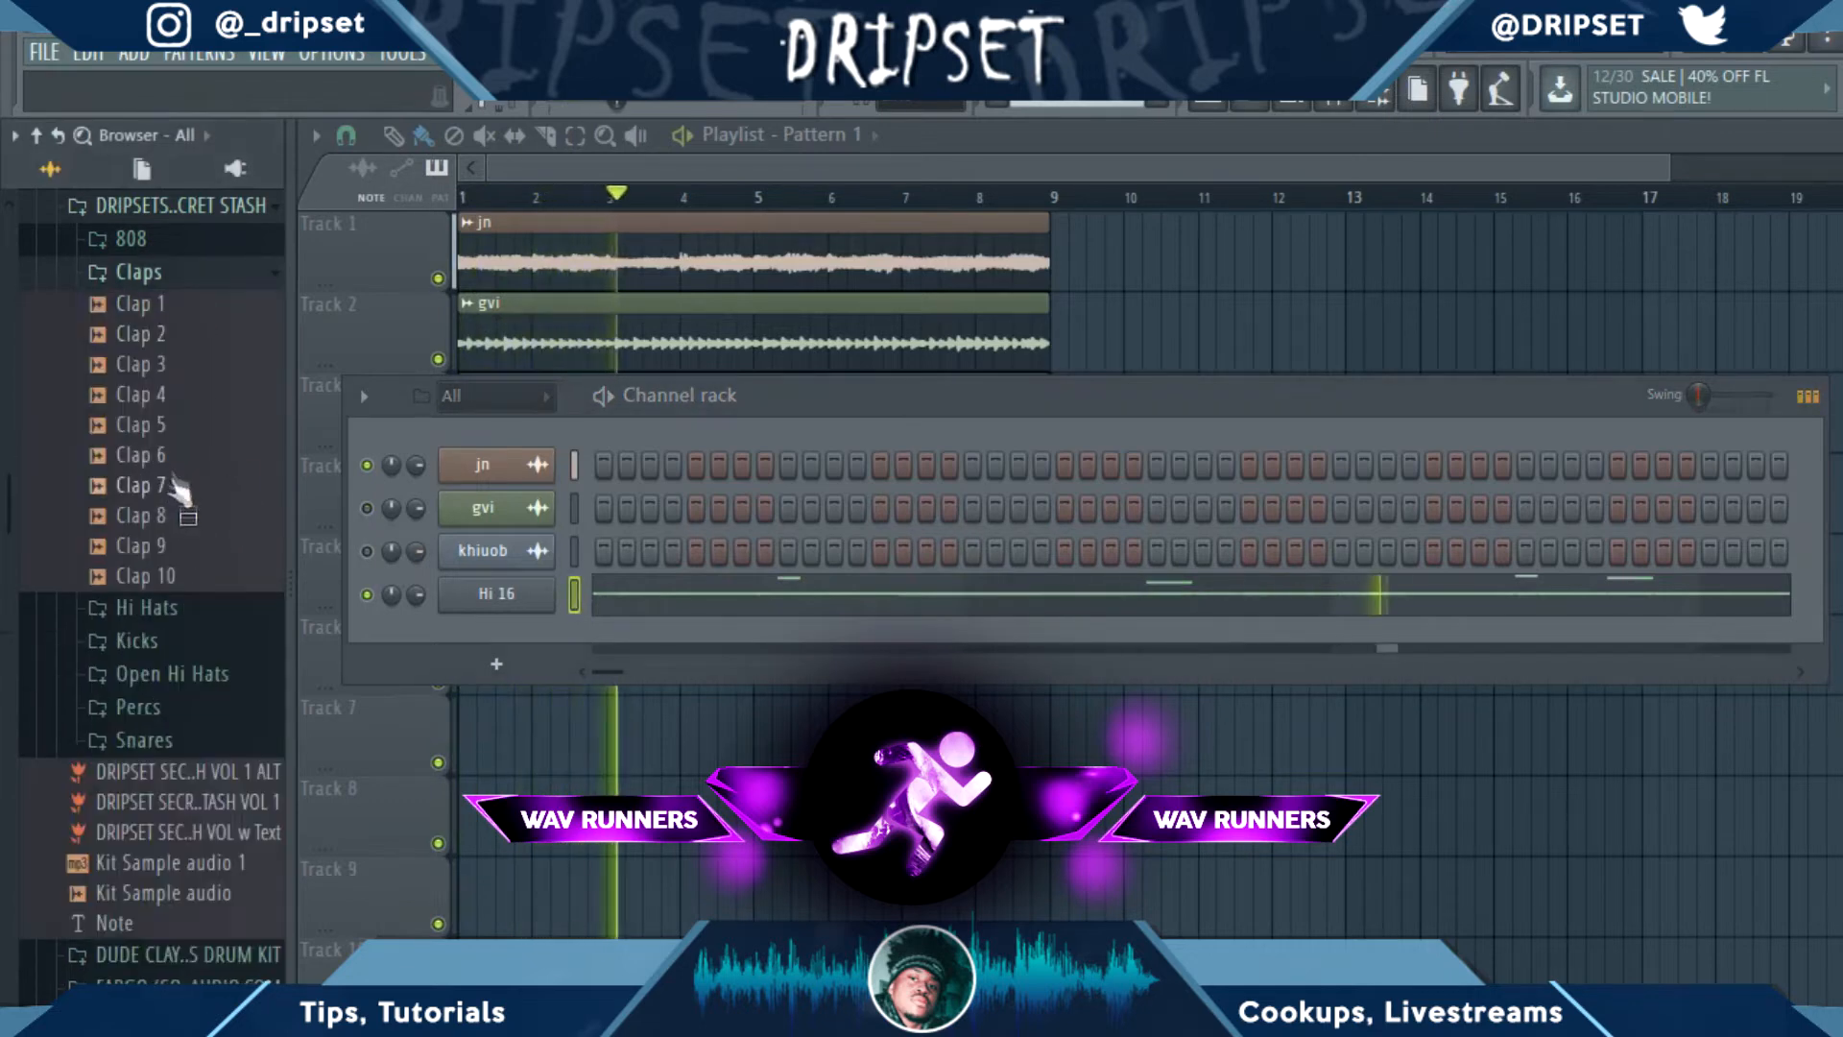
drag(135, 516, 524, 585)
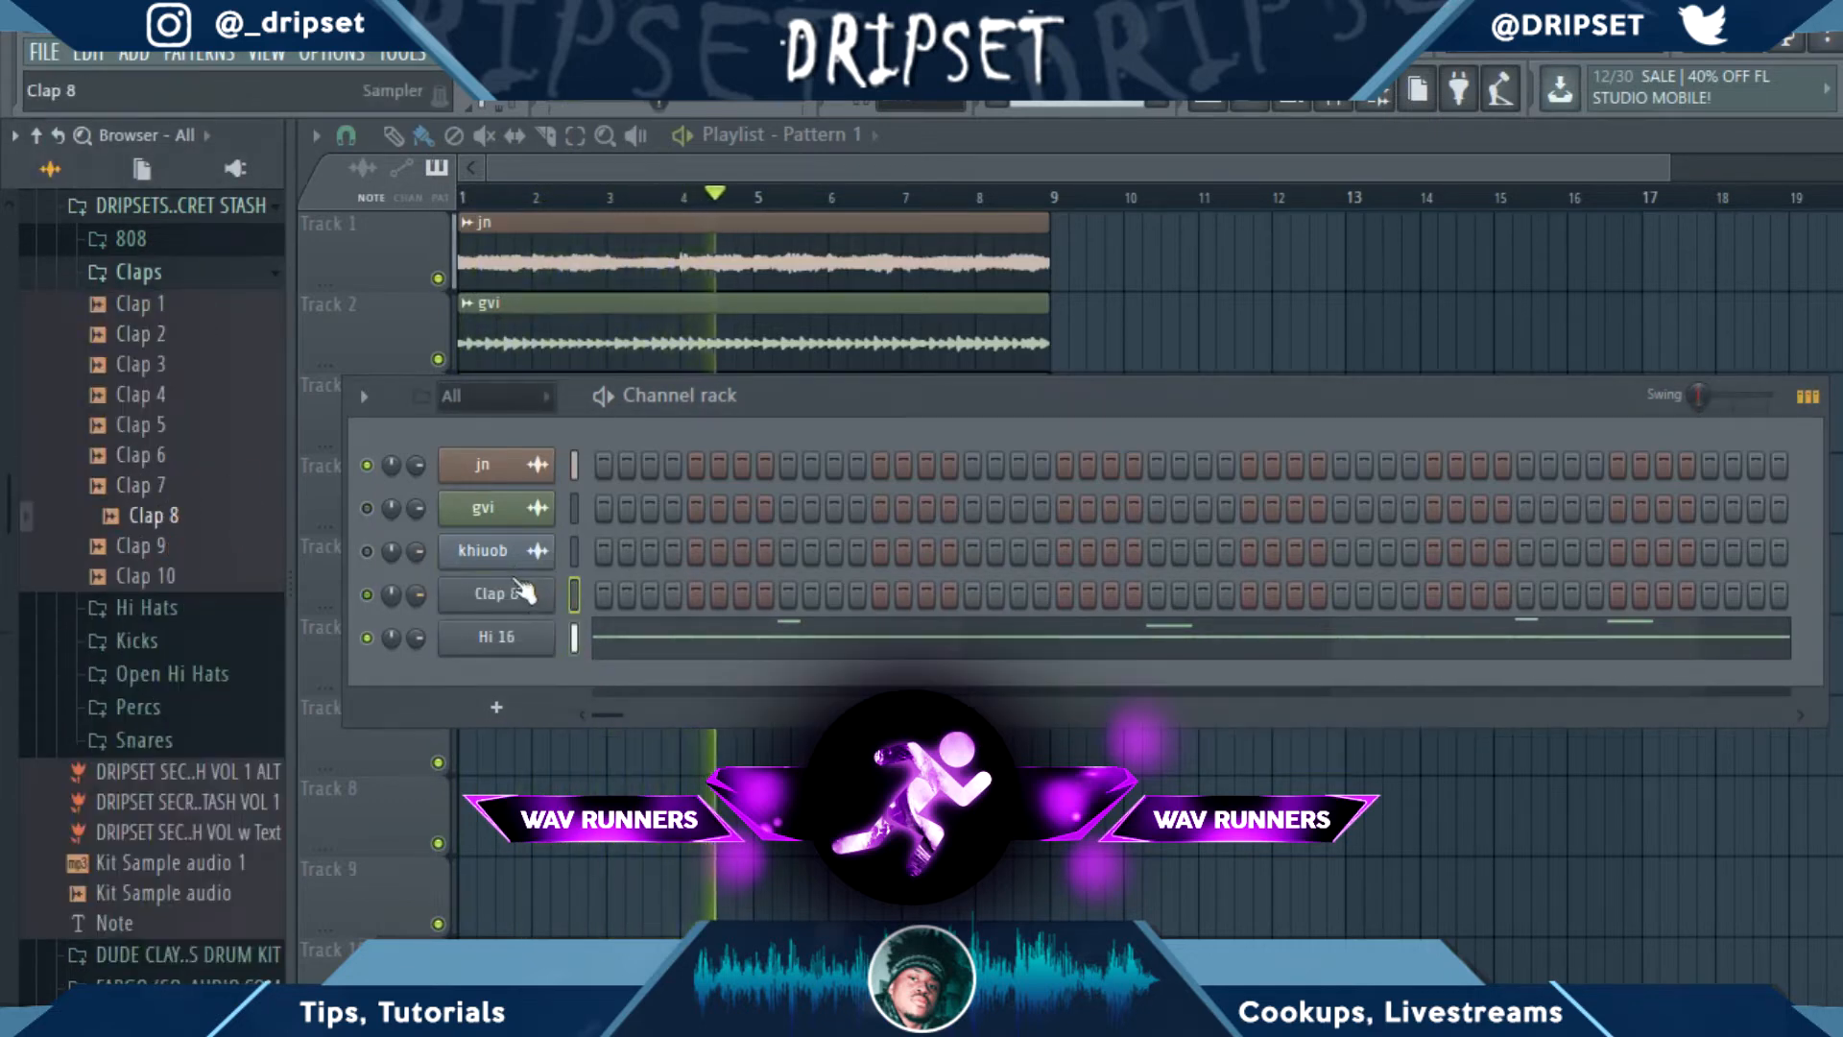
click(513, 595)
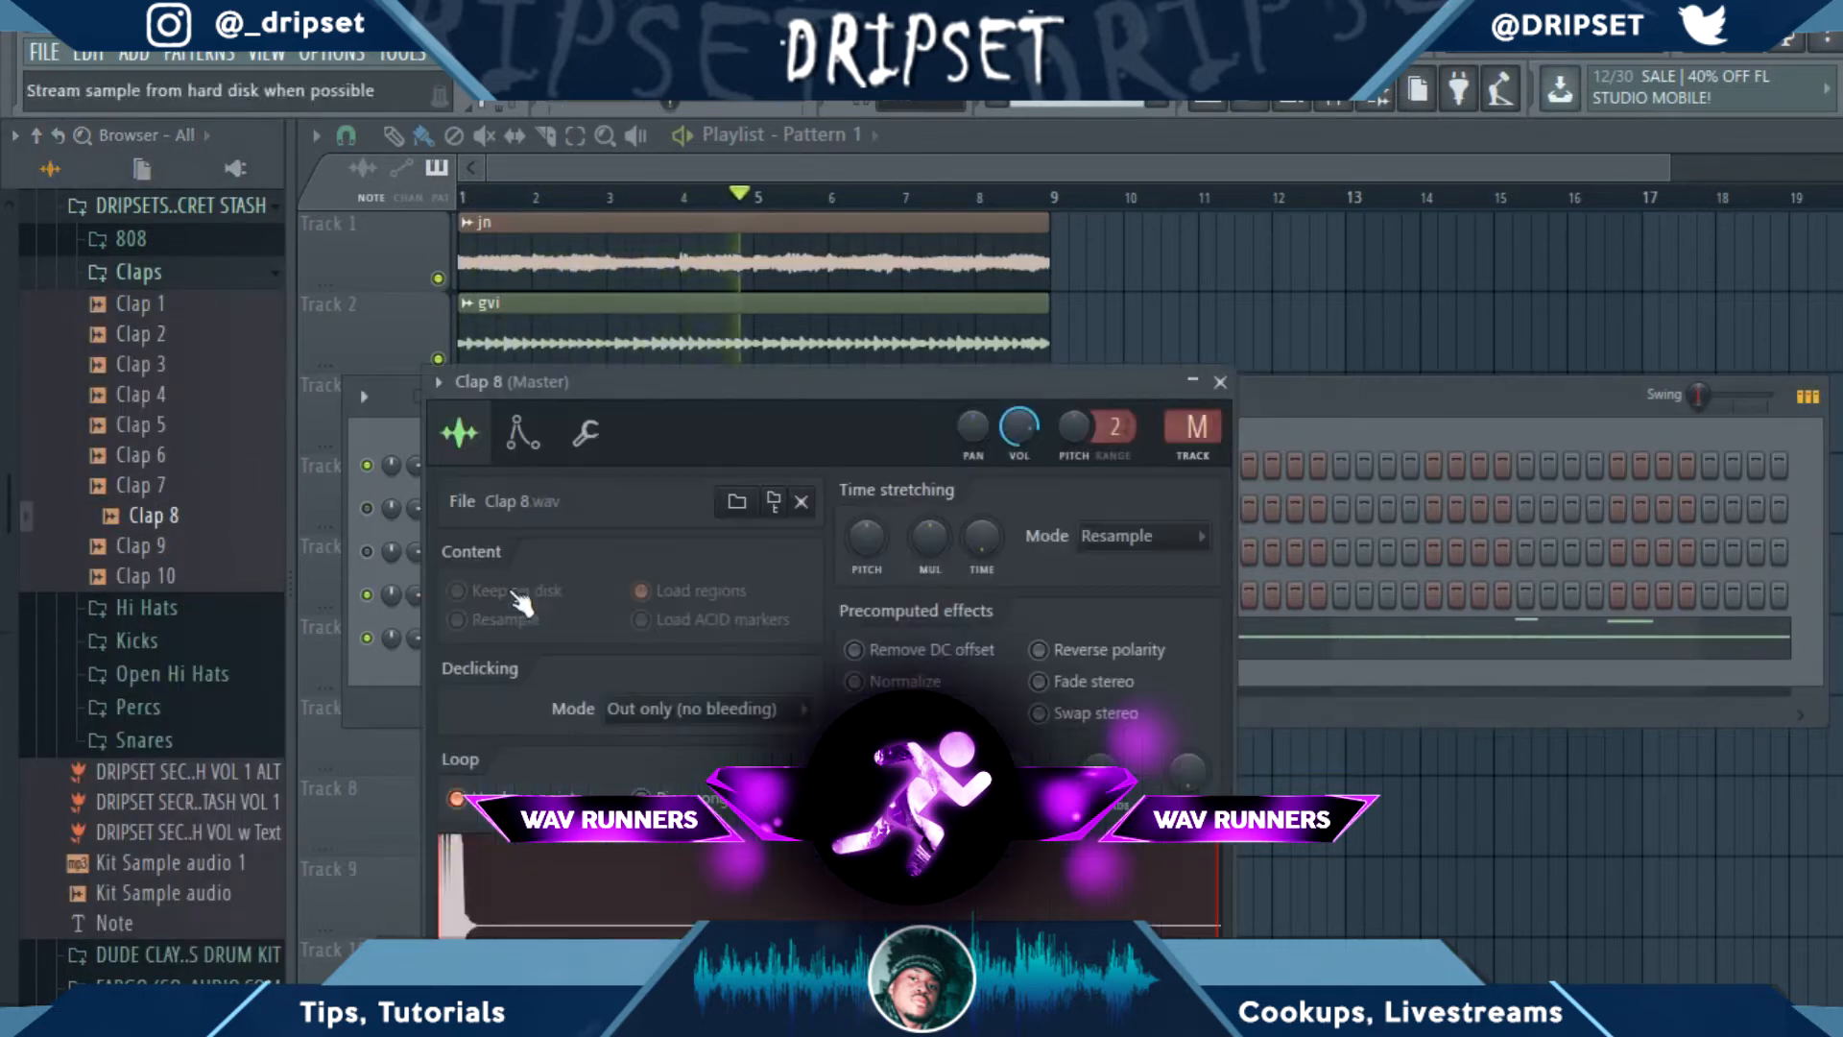
click(584, 452)
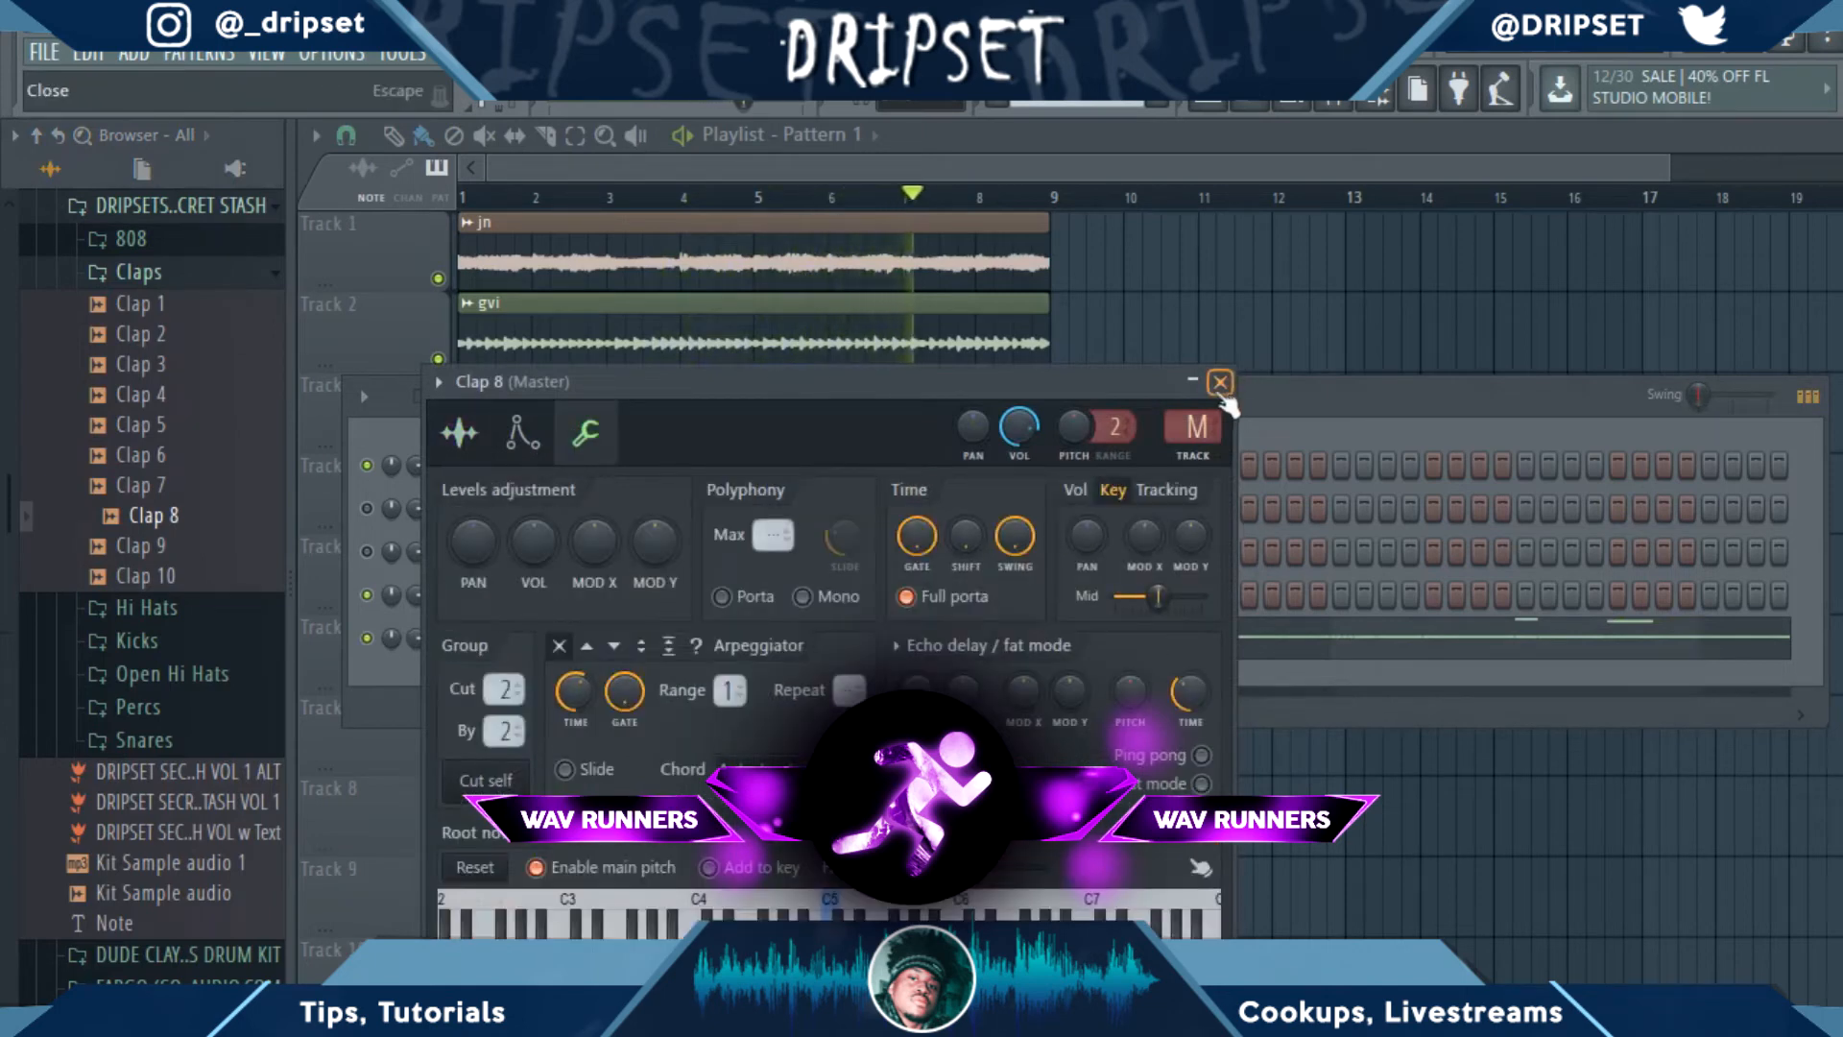
click(1220, 383)
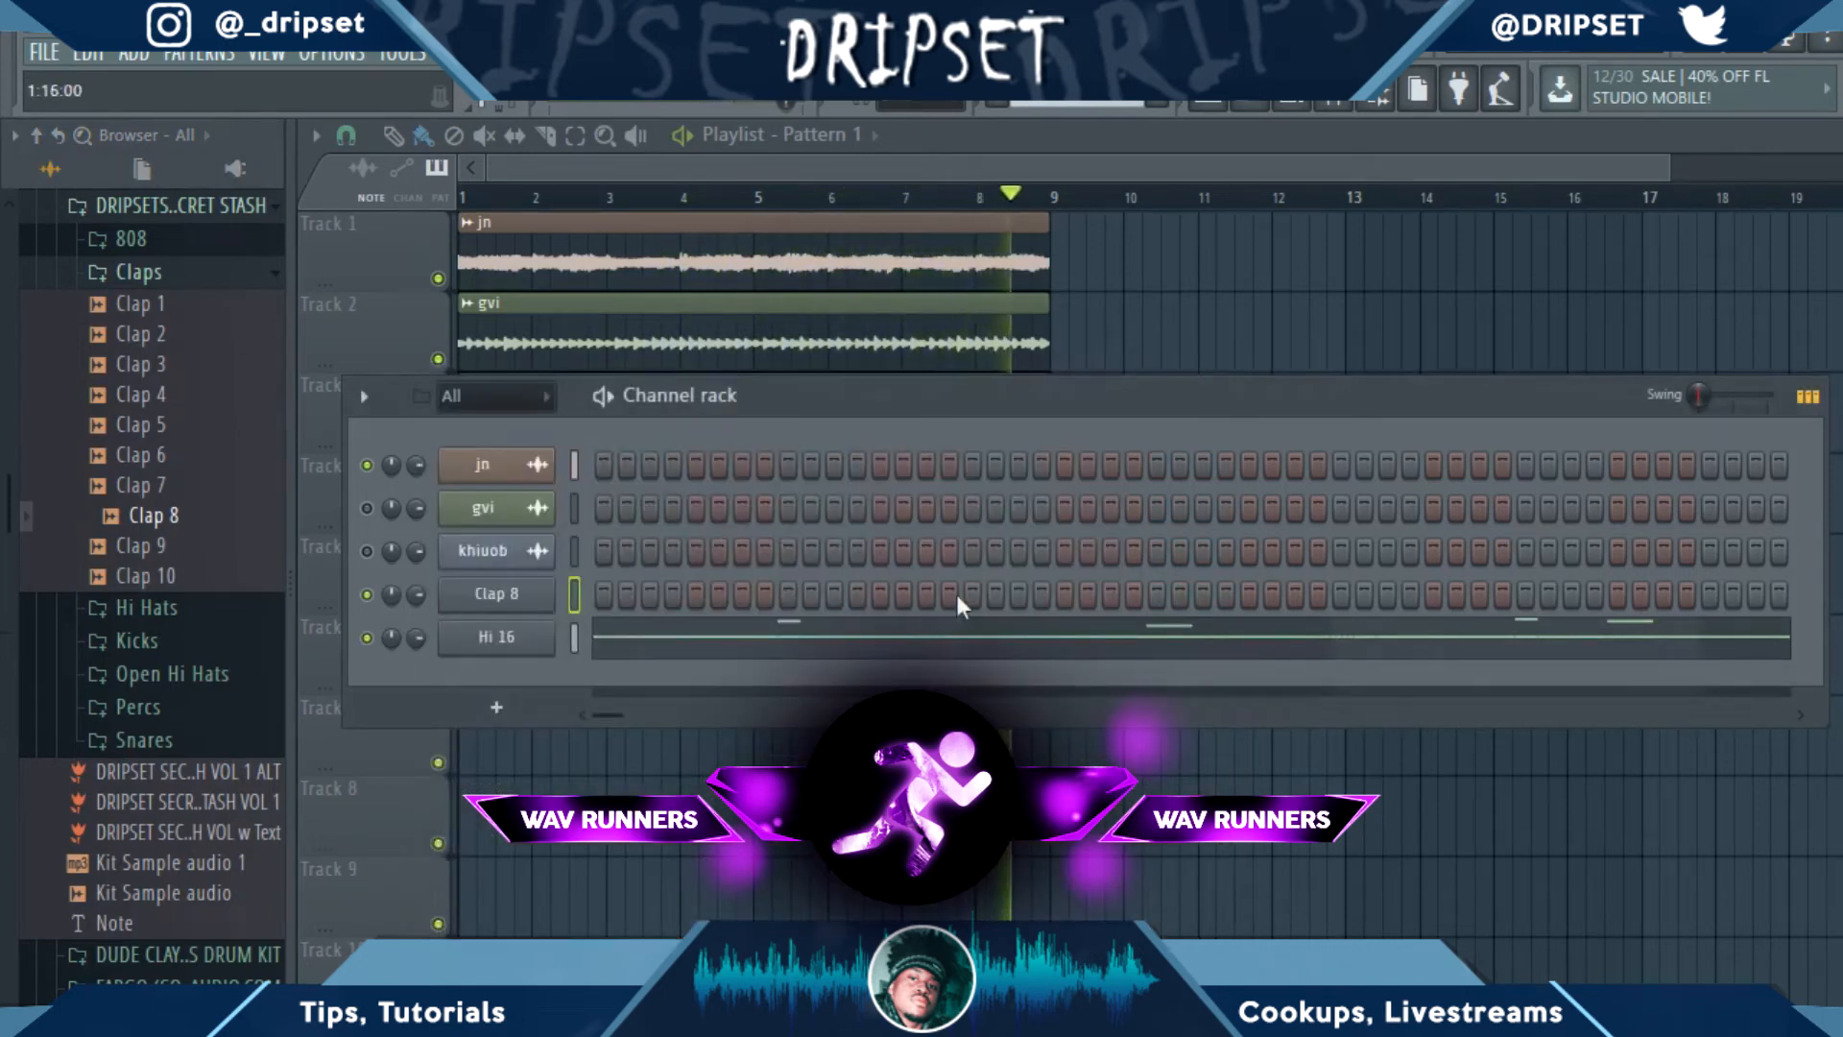
Place Clap 8 hits on beat 3 of bars 1, 2, 3 and 4.
click(788, 595)
click(1156, 595)
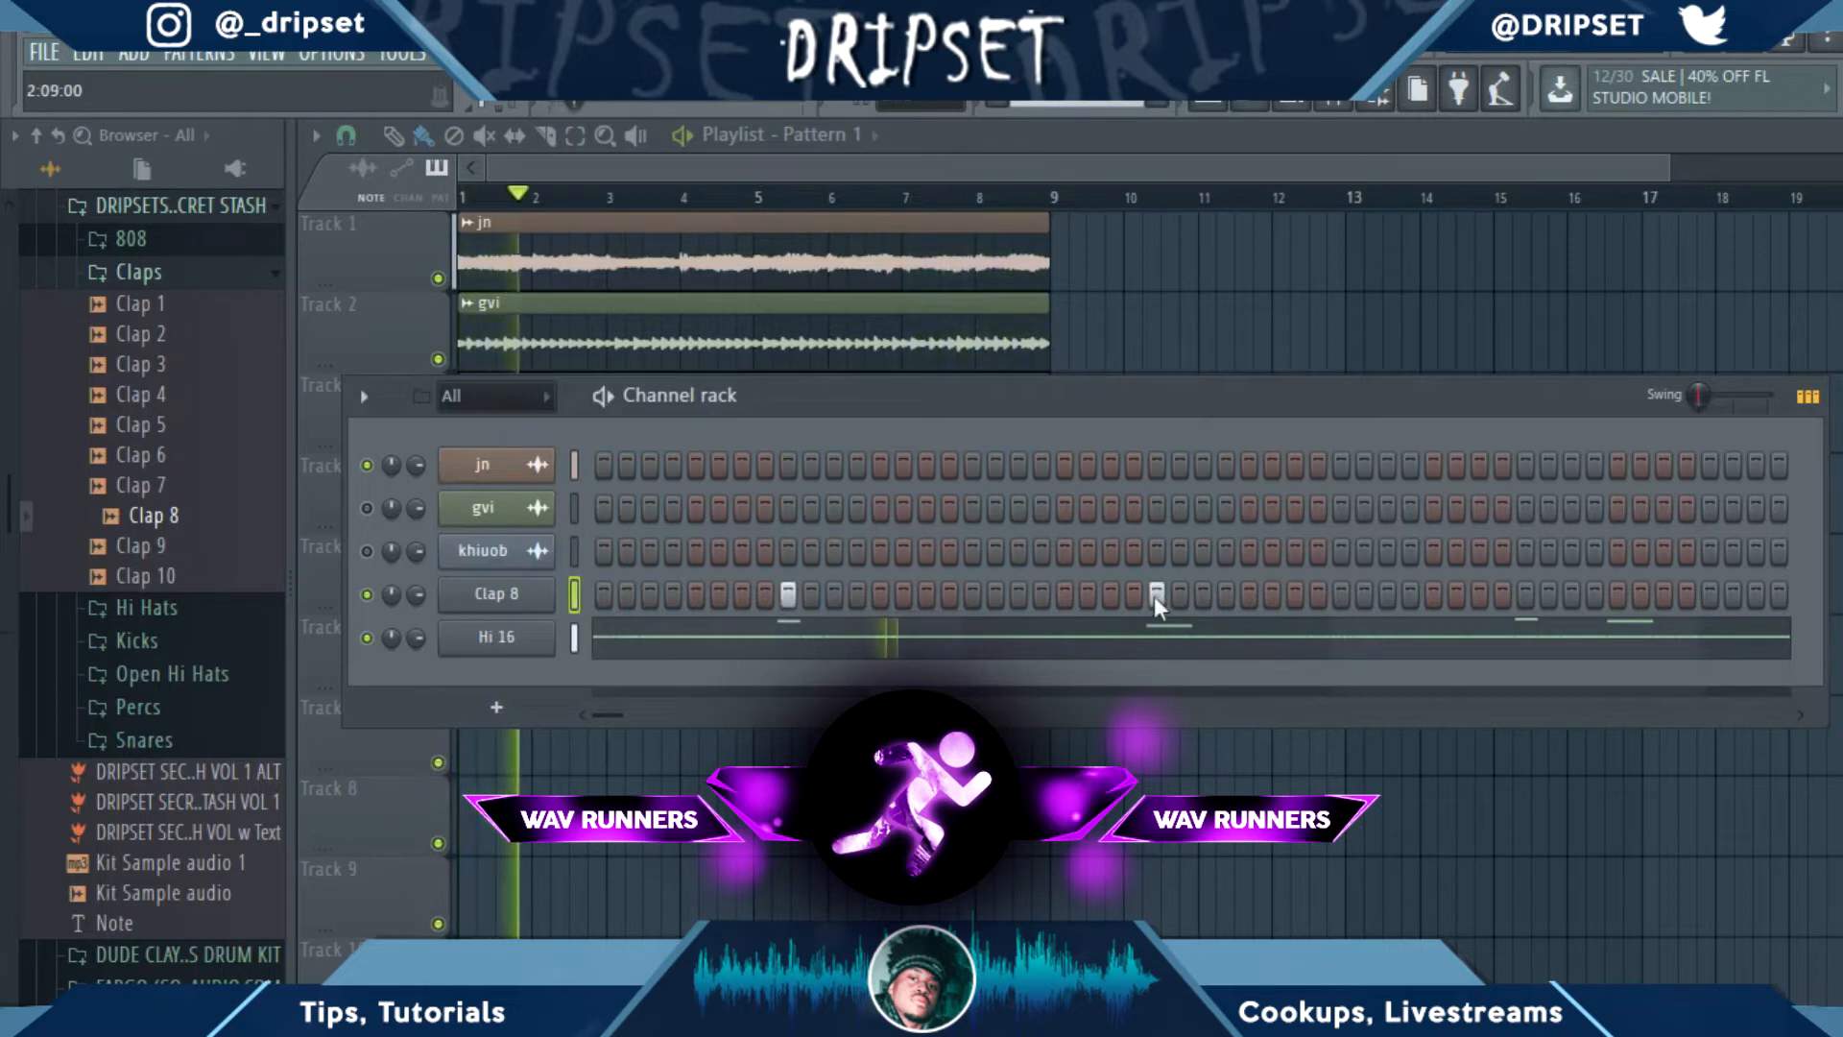
click(1526, 595)
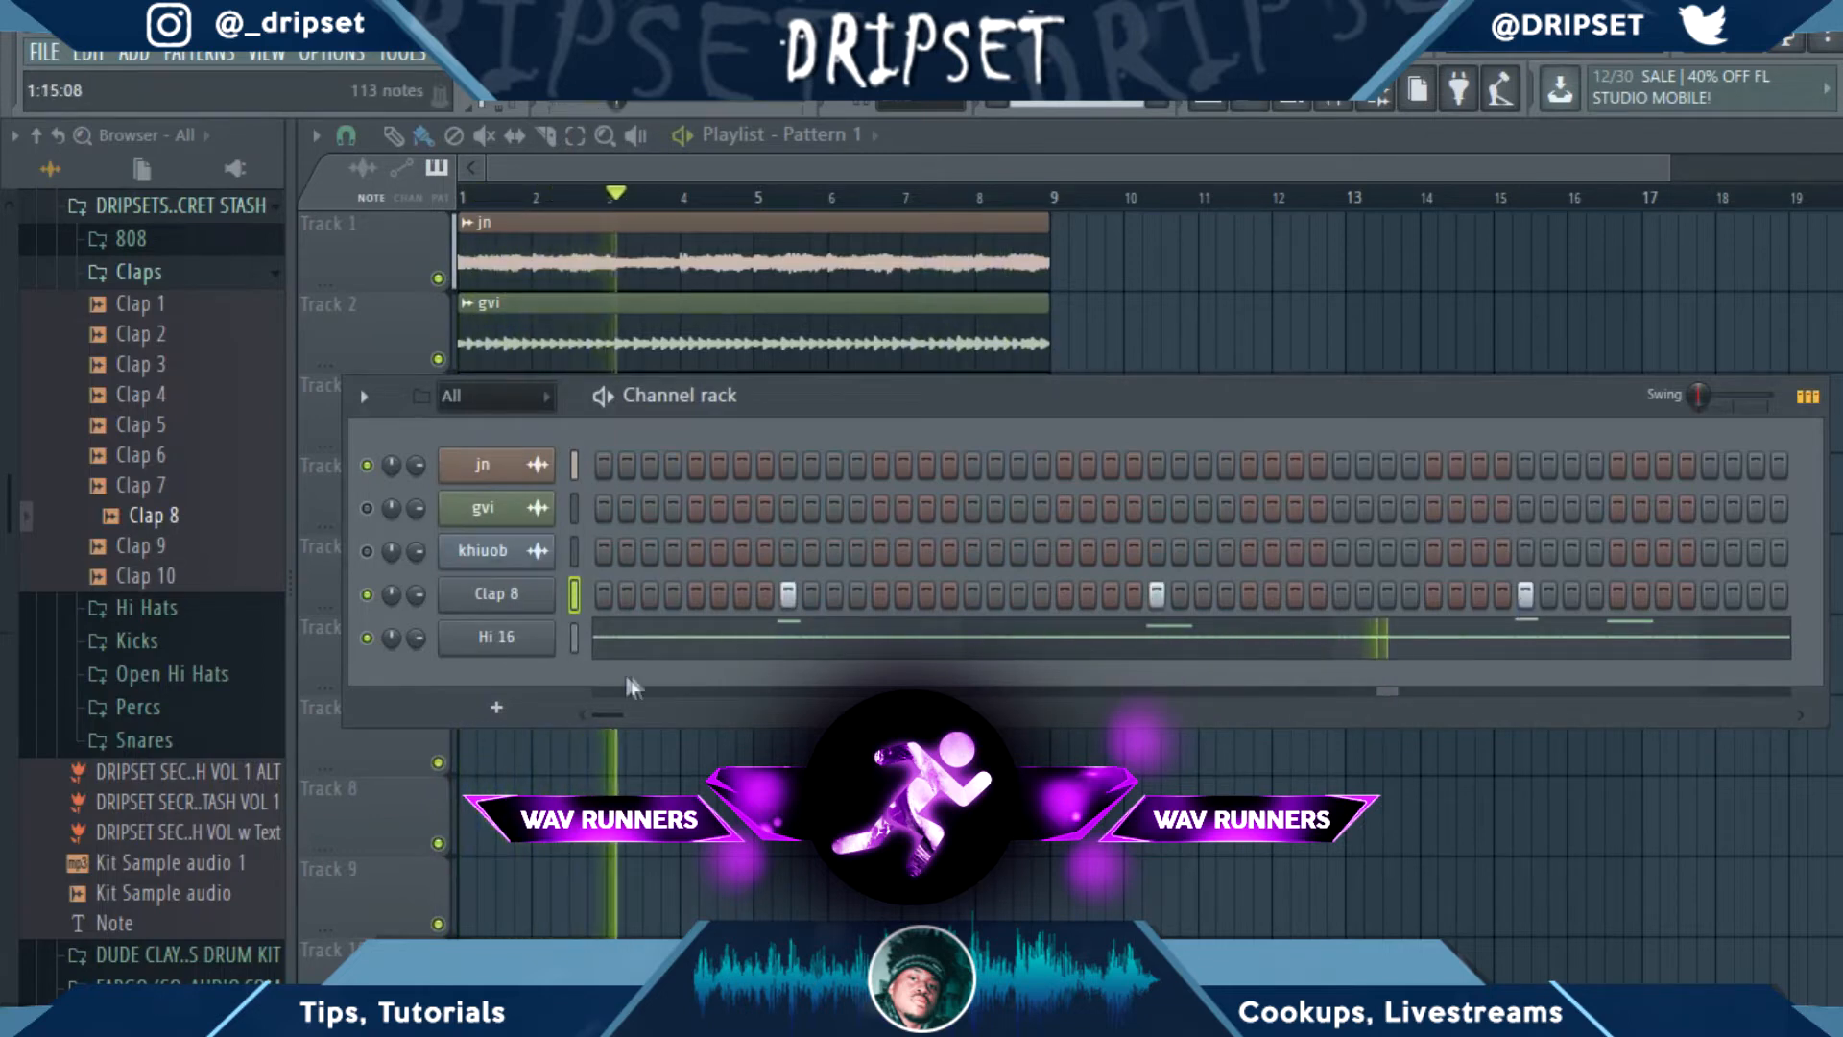
key(F7)
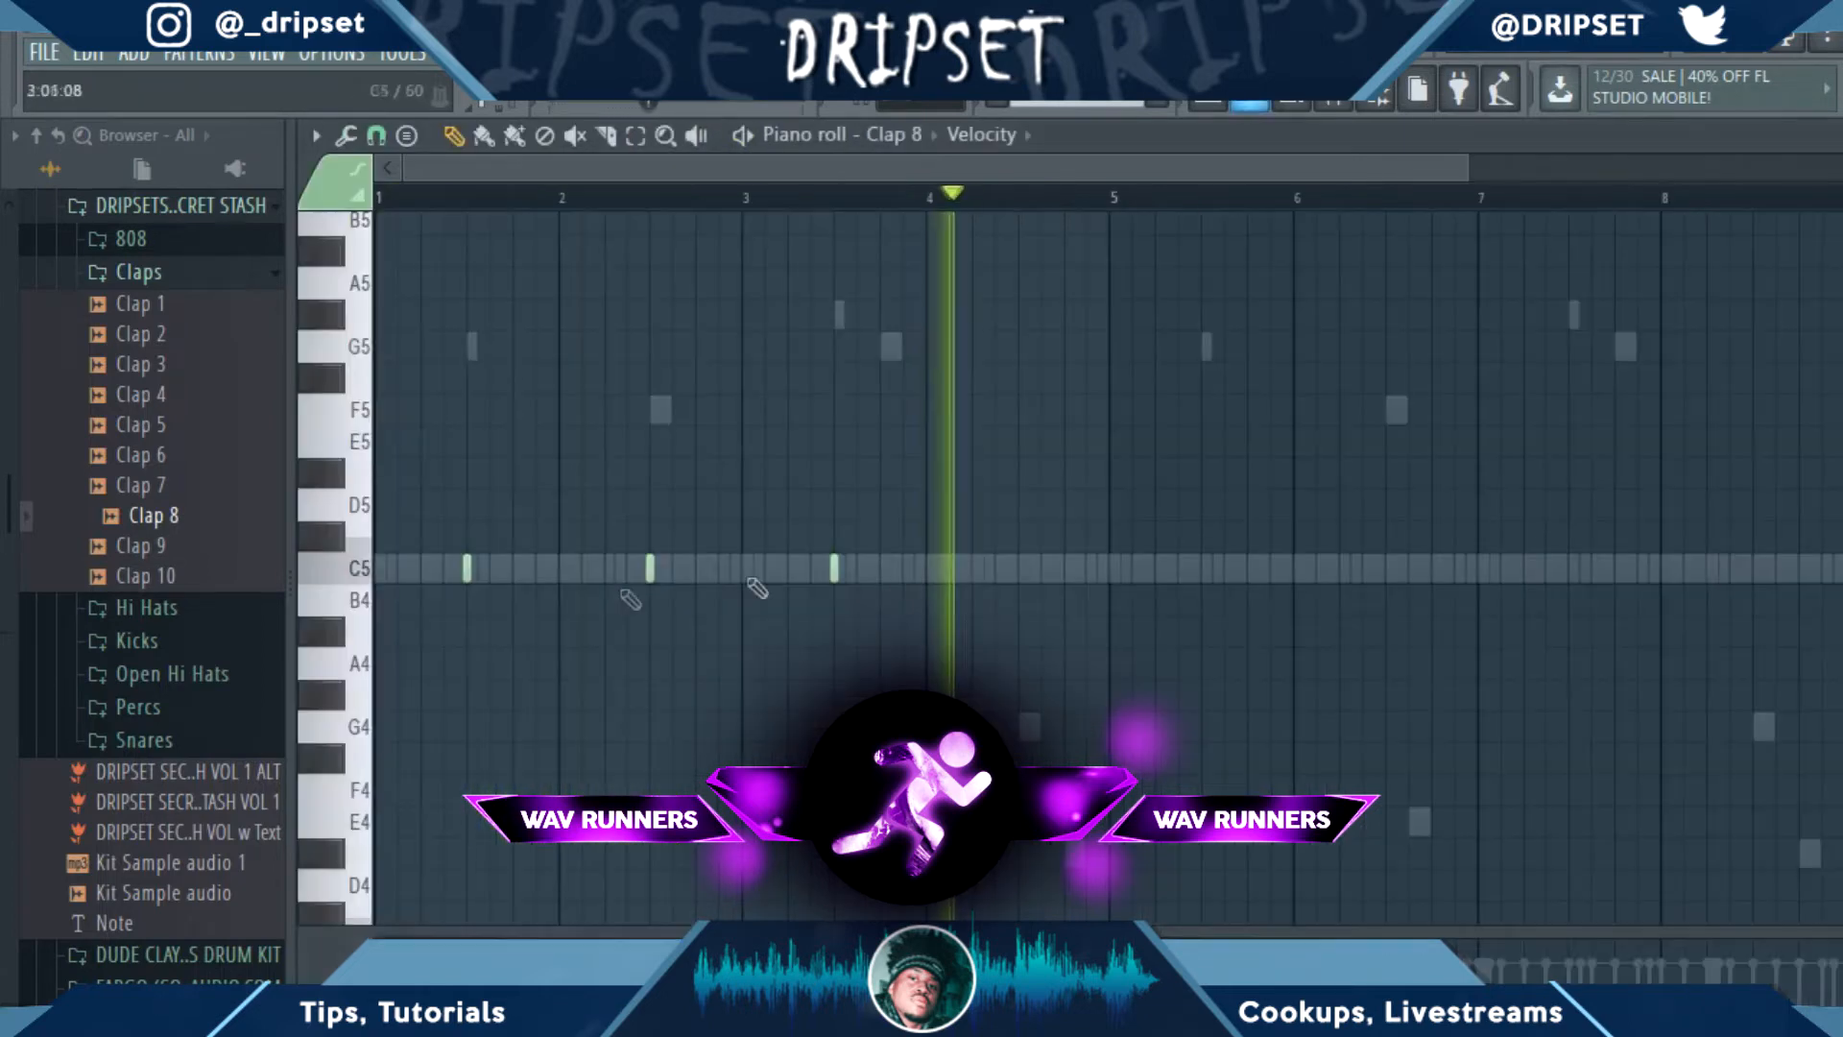
click(1022, 568)
Copy the four clap notes from bars 1–4 into bars 5–8 and return to the channel rack.
key(ctrl+a)
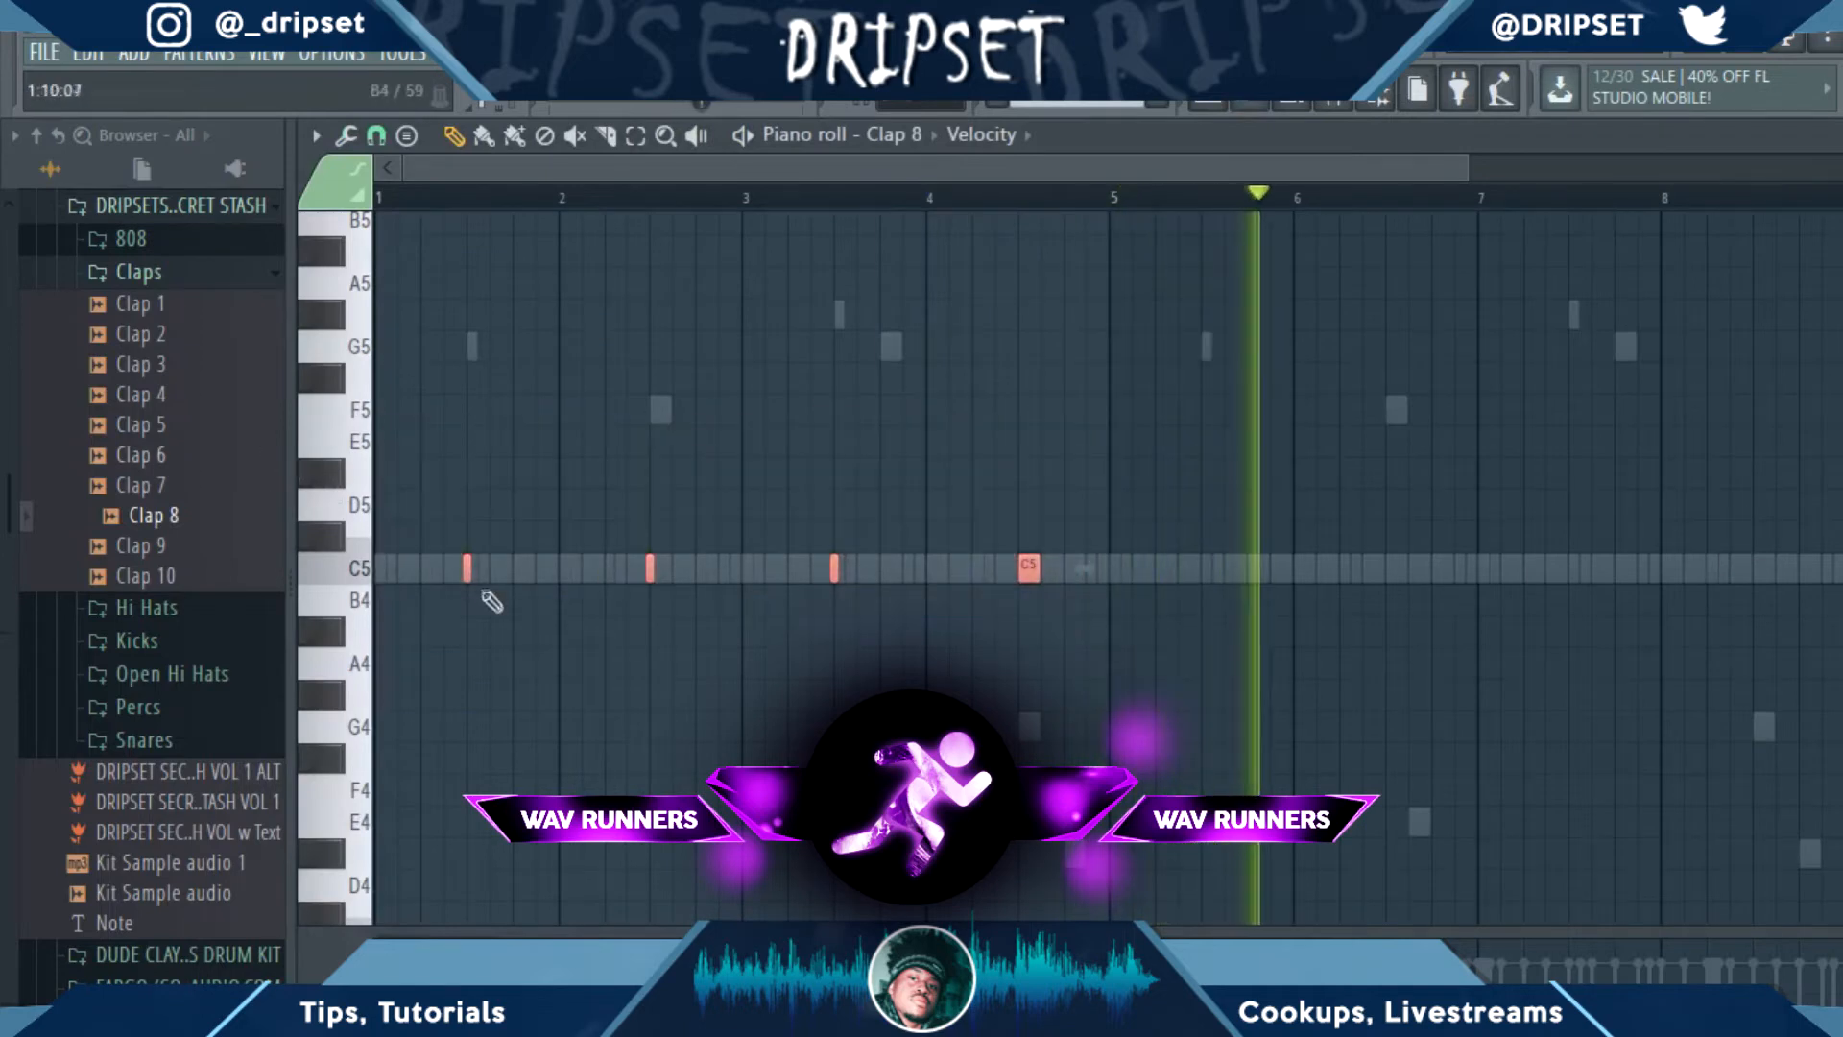
shift+drag(468, 578, 1074, 738)
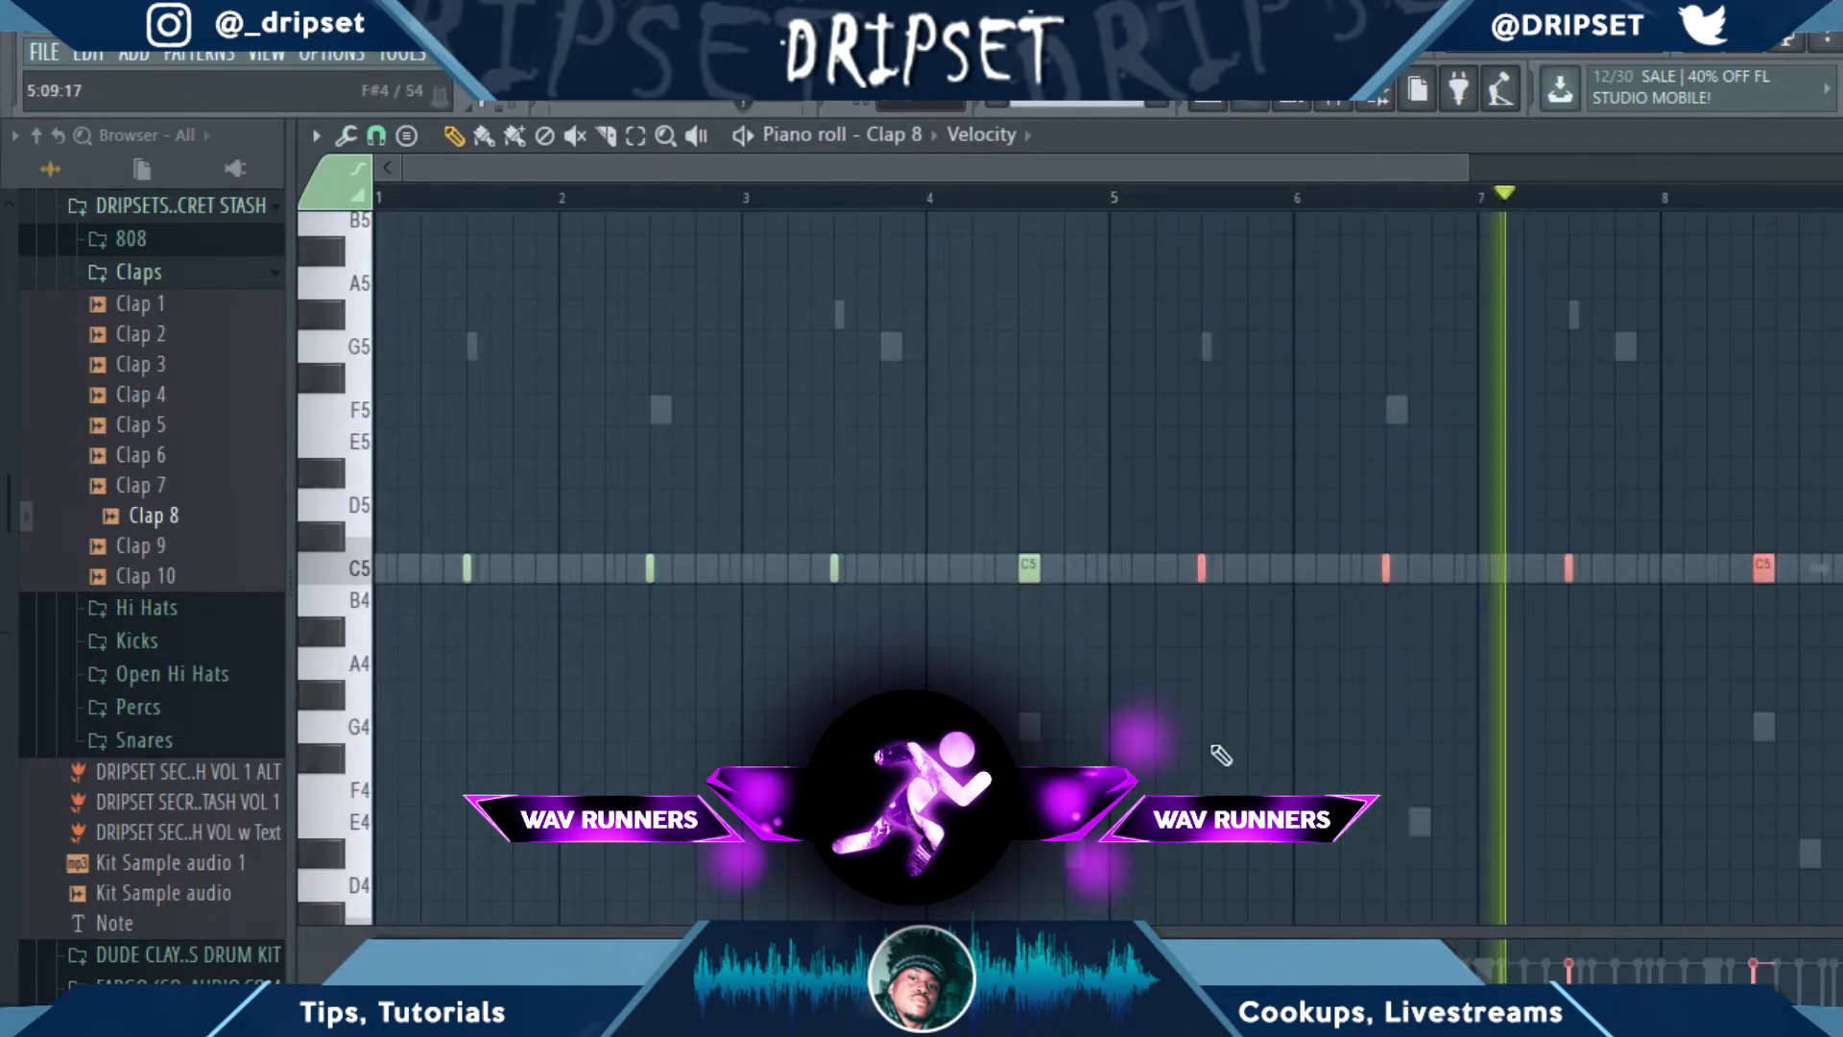
click(1250, 104)
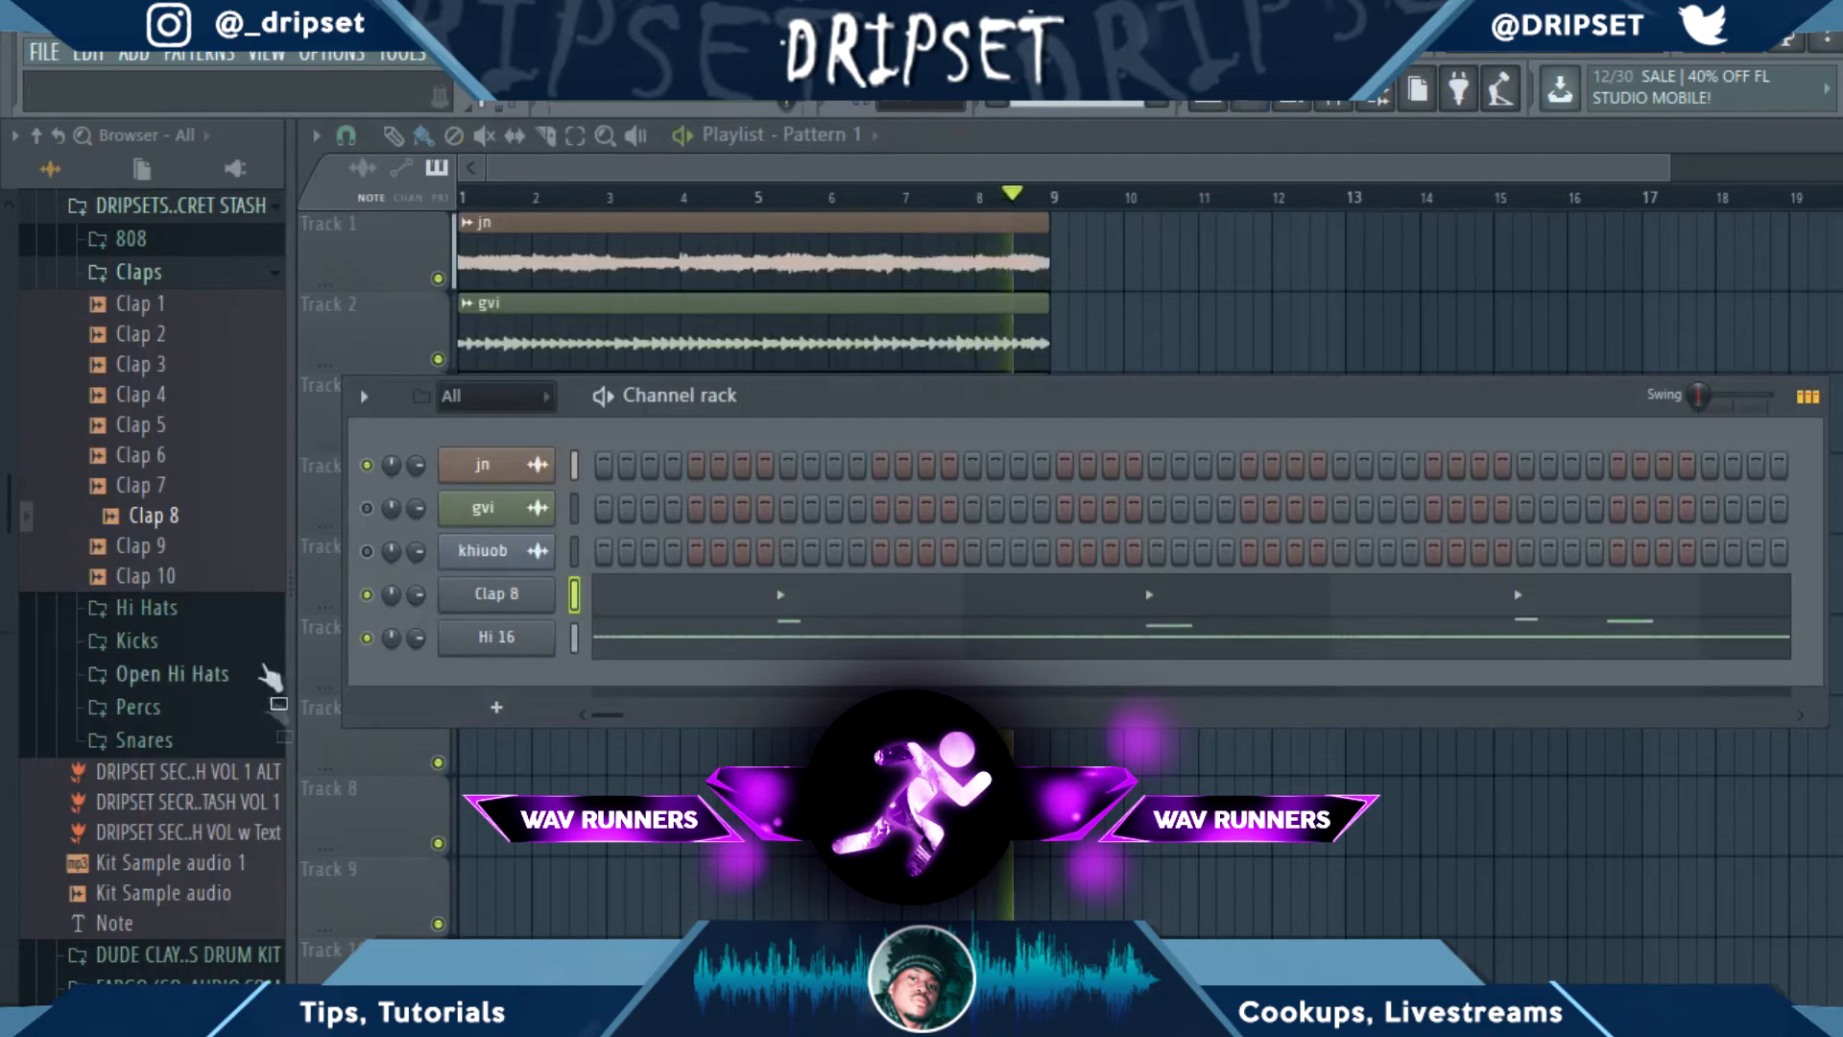
Add Snare 12 from the Snares folder as a channel below Clap 8 and set it to cut itself in group 3.
click(164, 740)
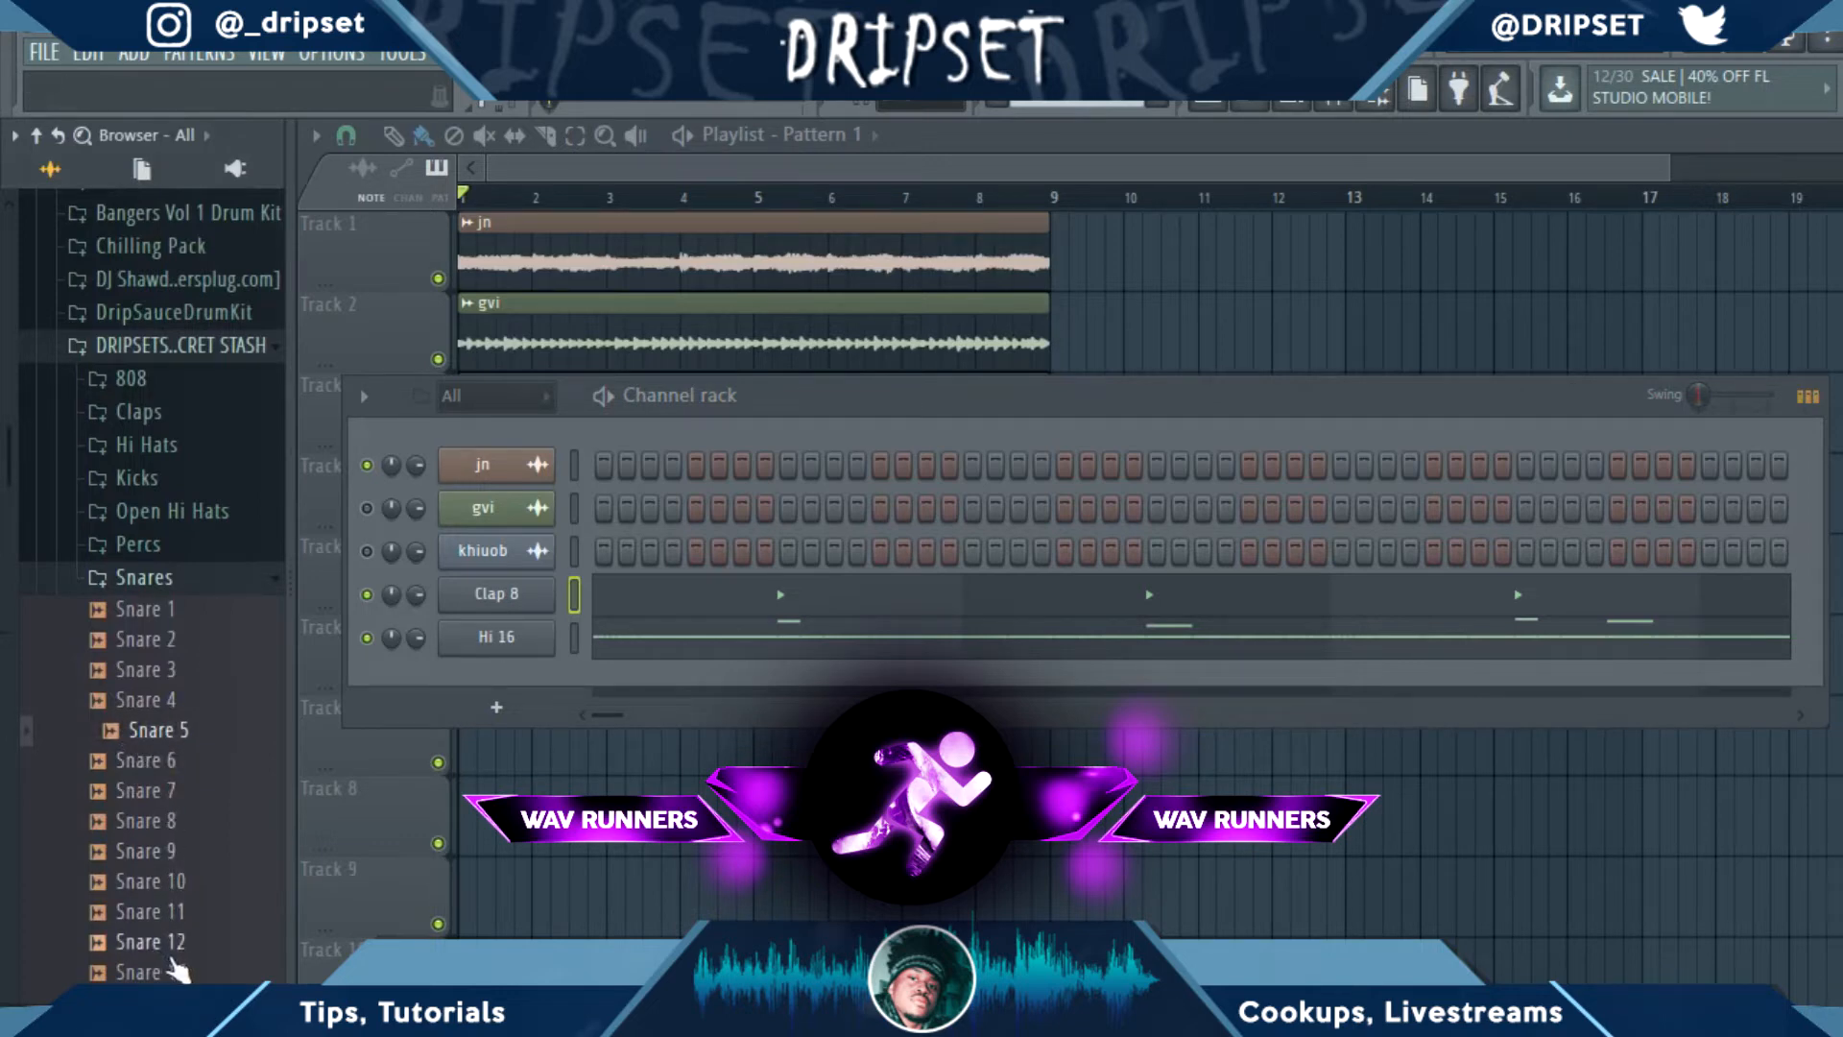
drag(511, 610, 509, 620)
click(510, 637)
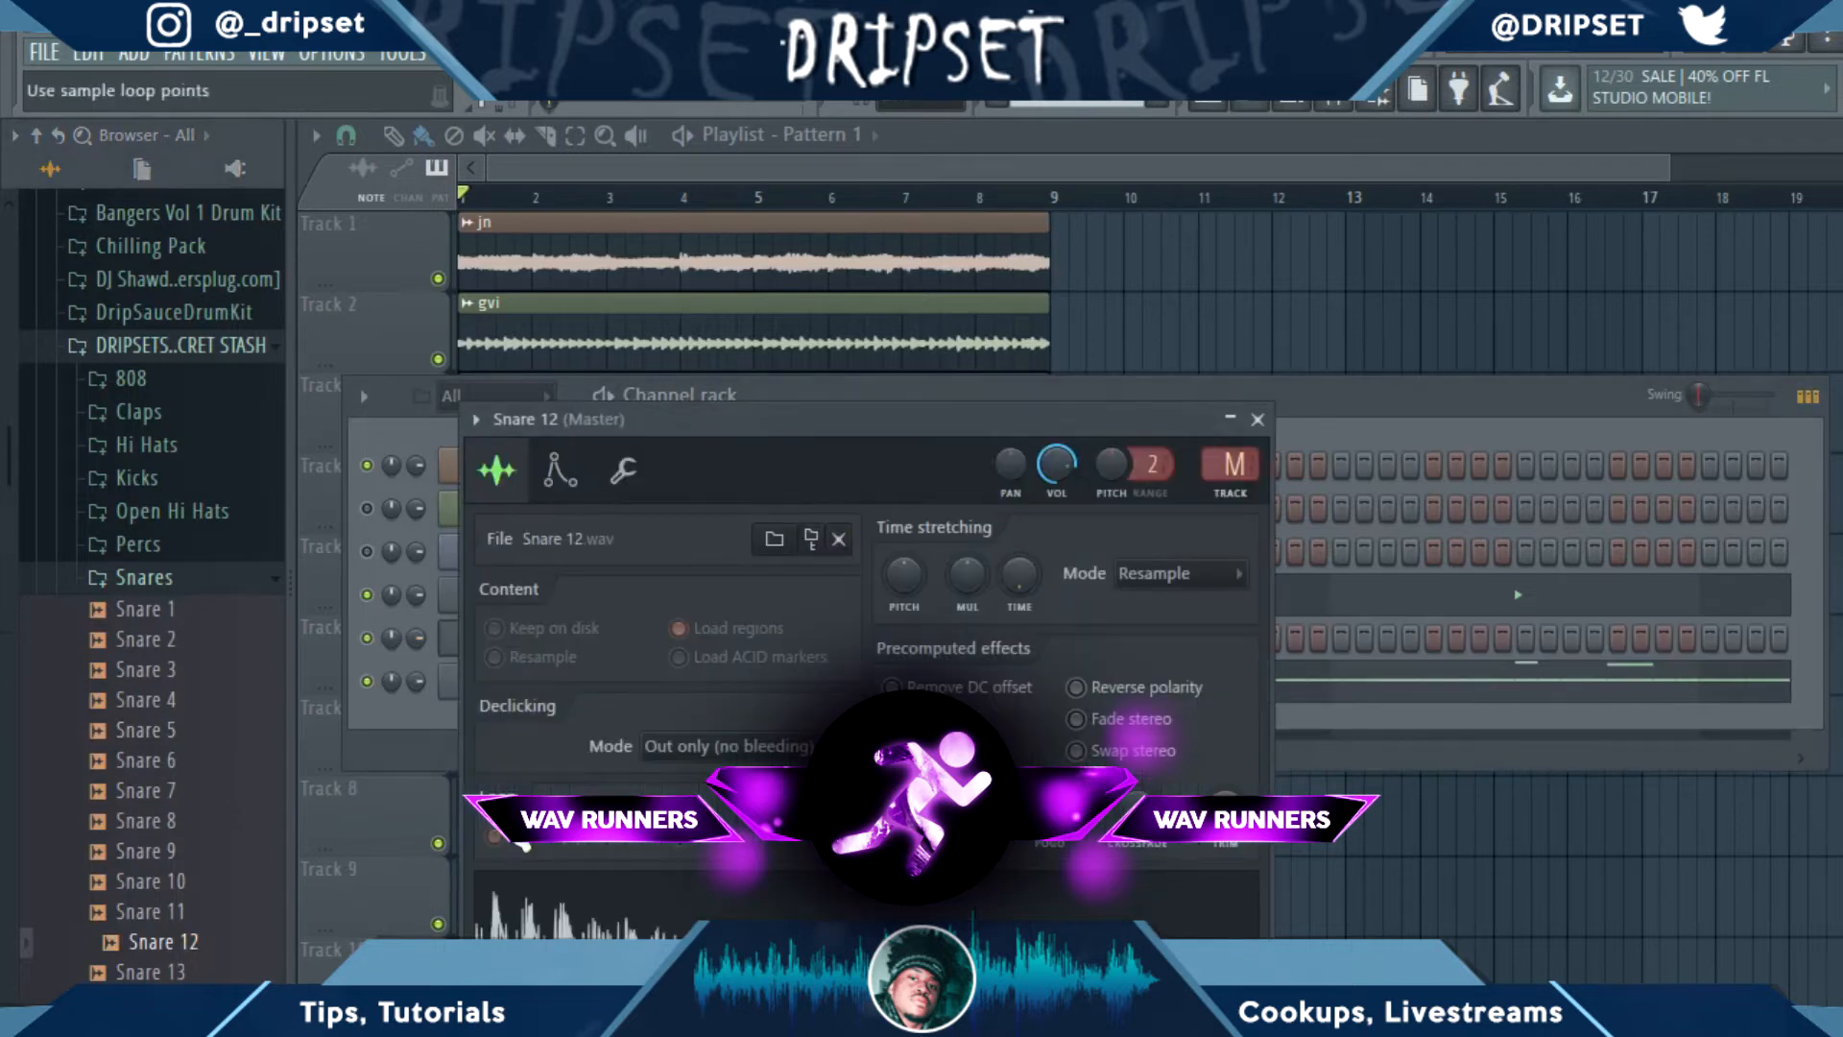
click(641, 480)
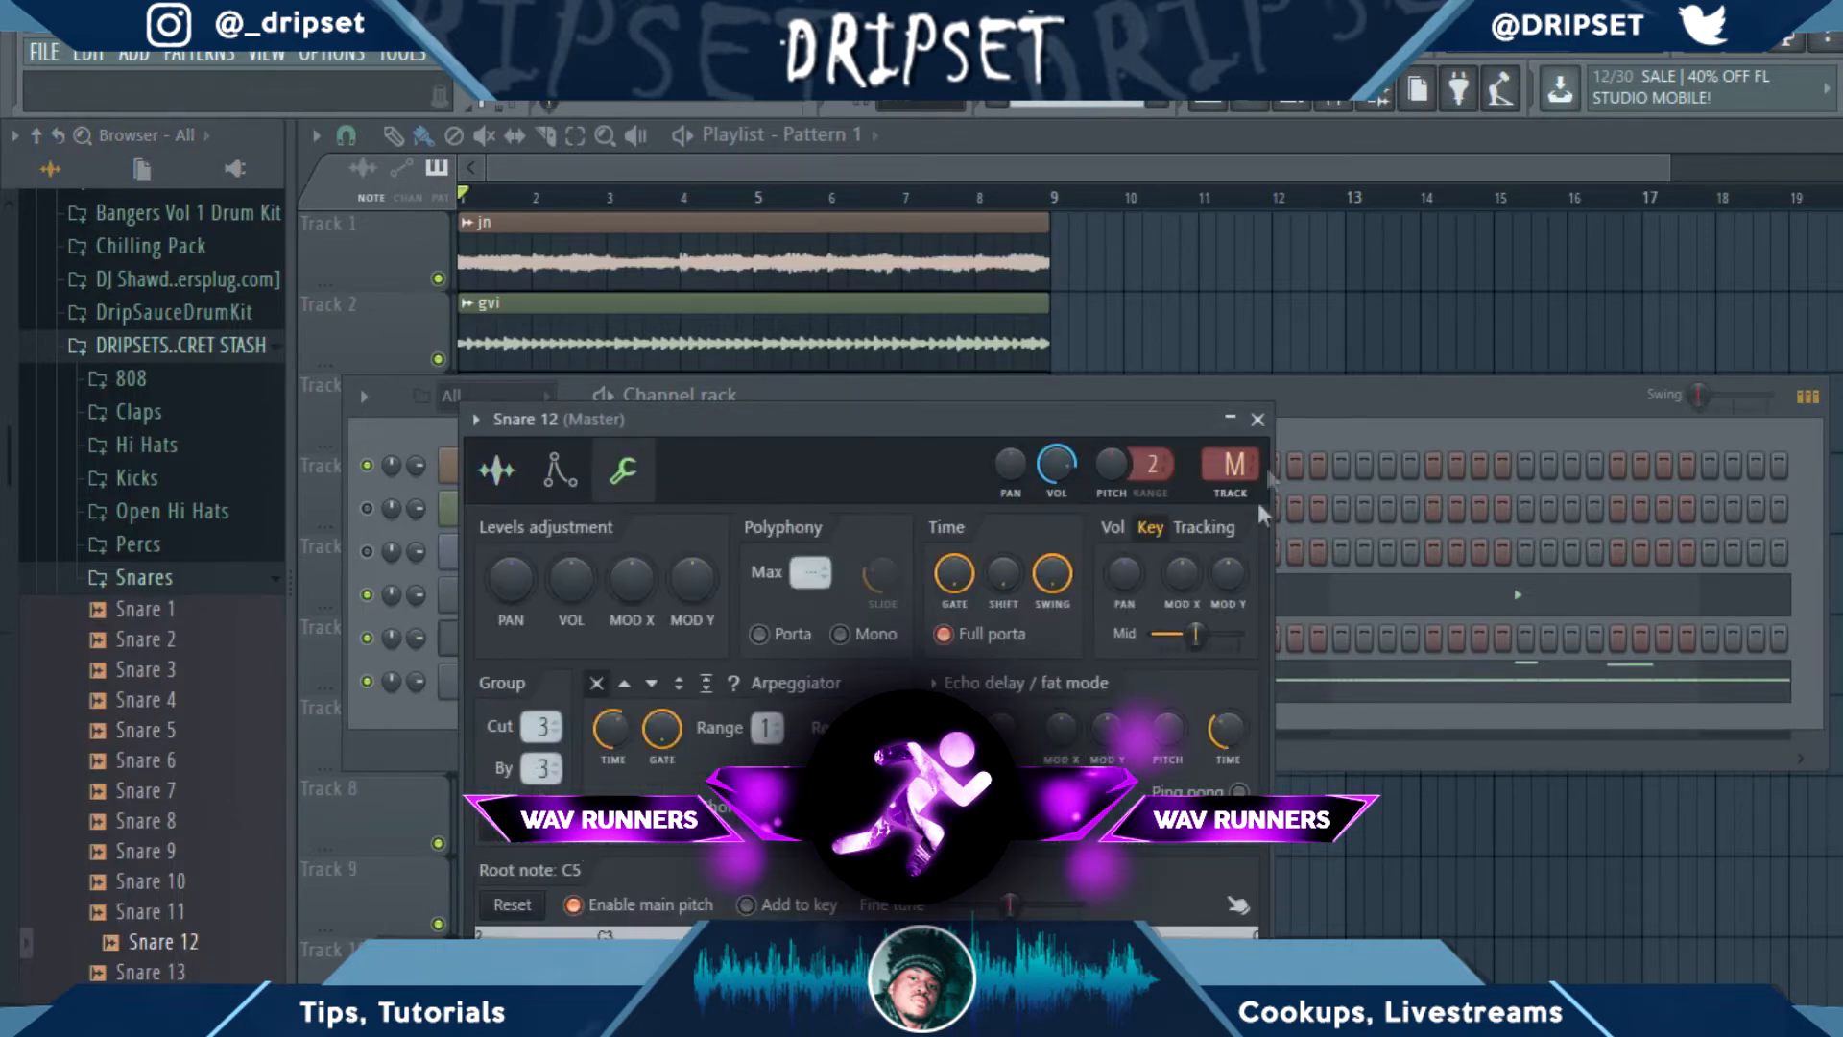
click(1265, 426)
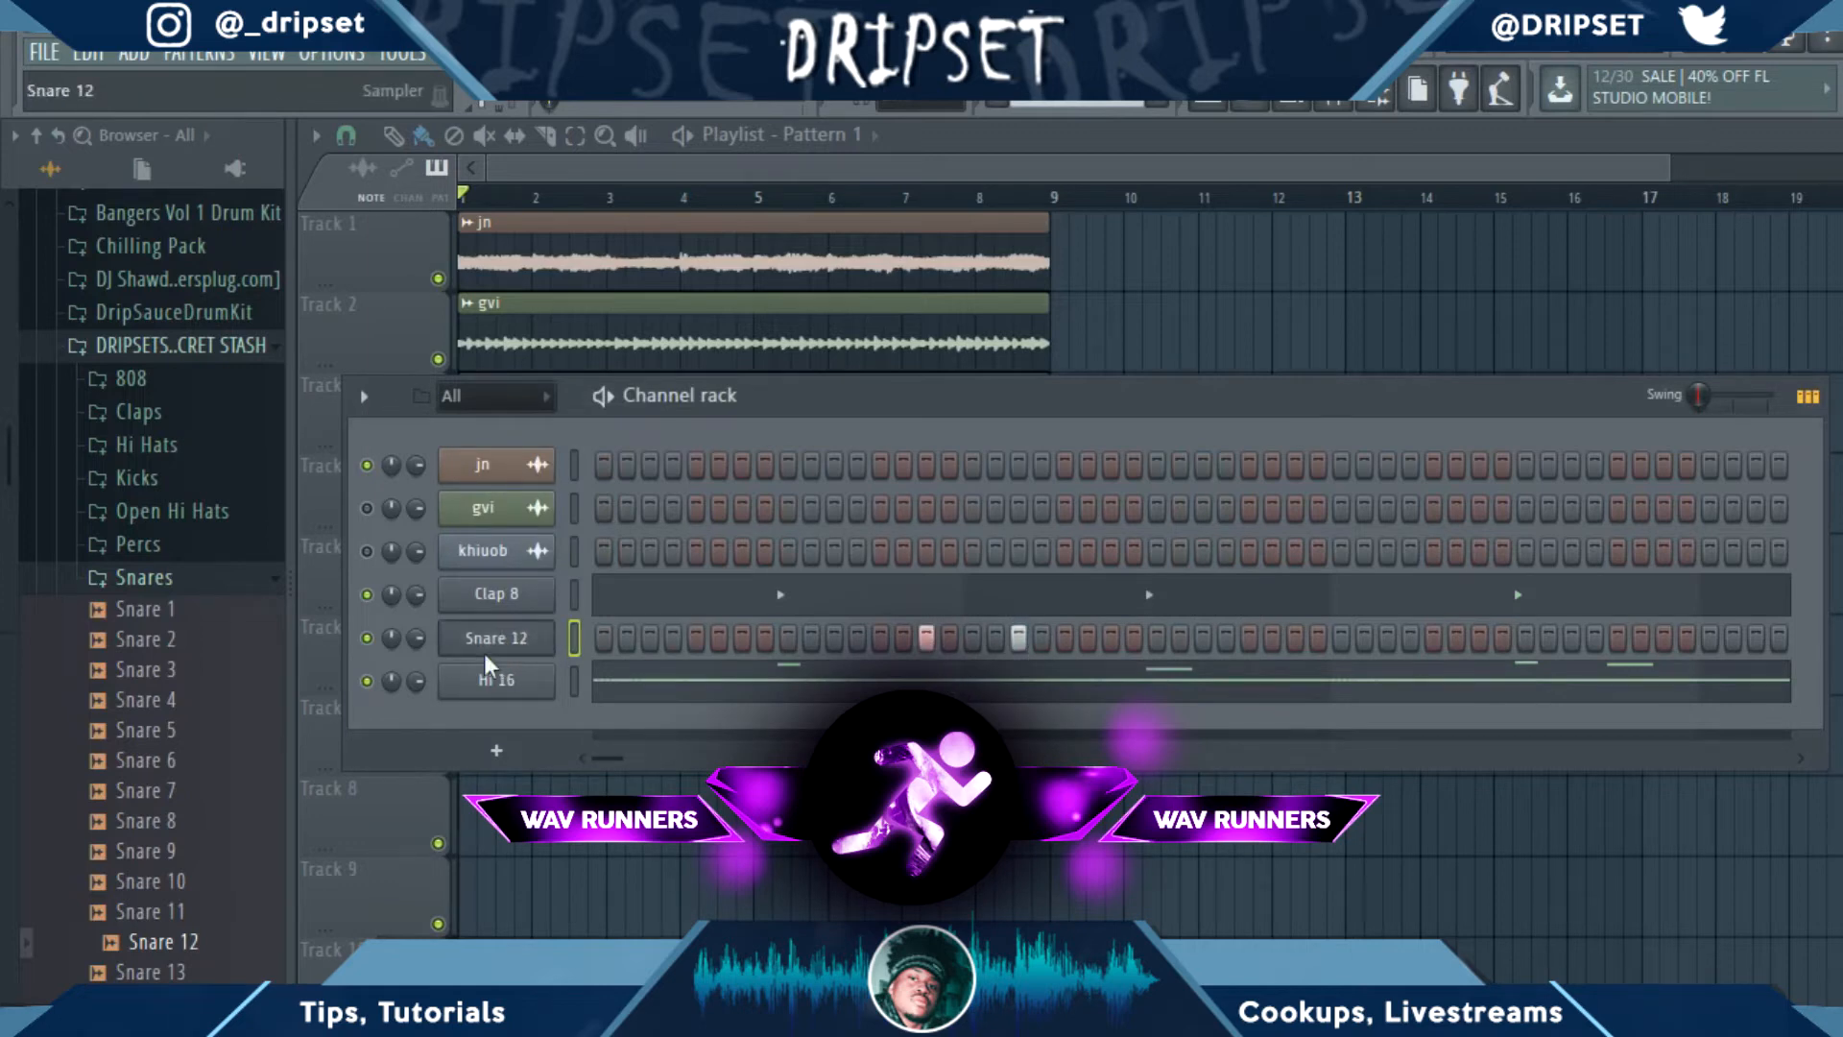
Place Snare 12 hits on steps 15 and 19, and duplicate the pair two bars further on.
key(F7)
key(space)
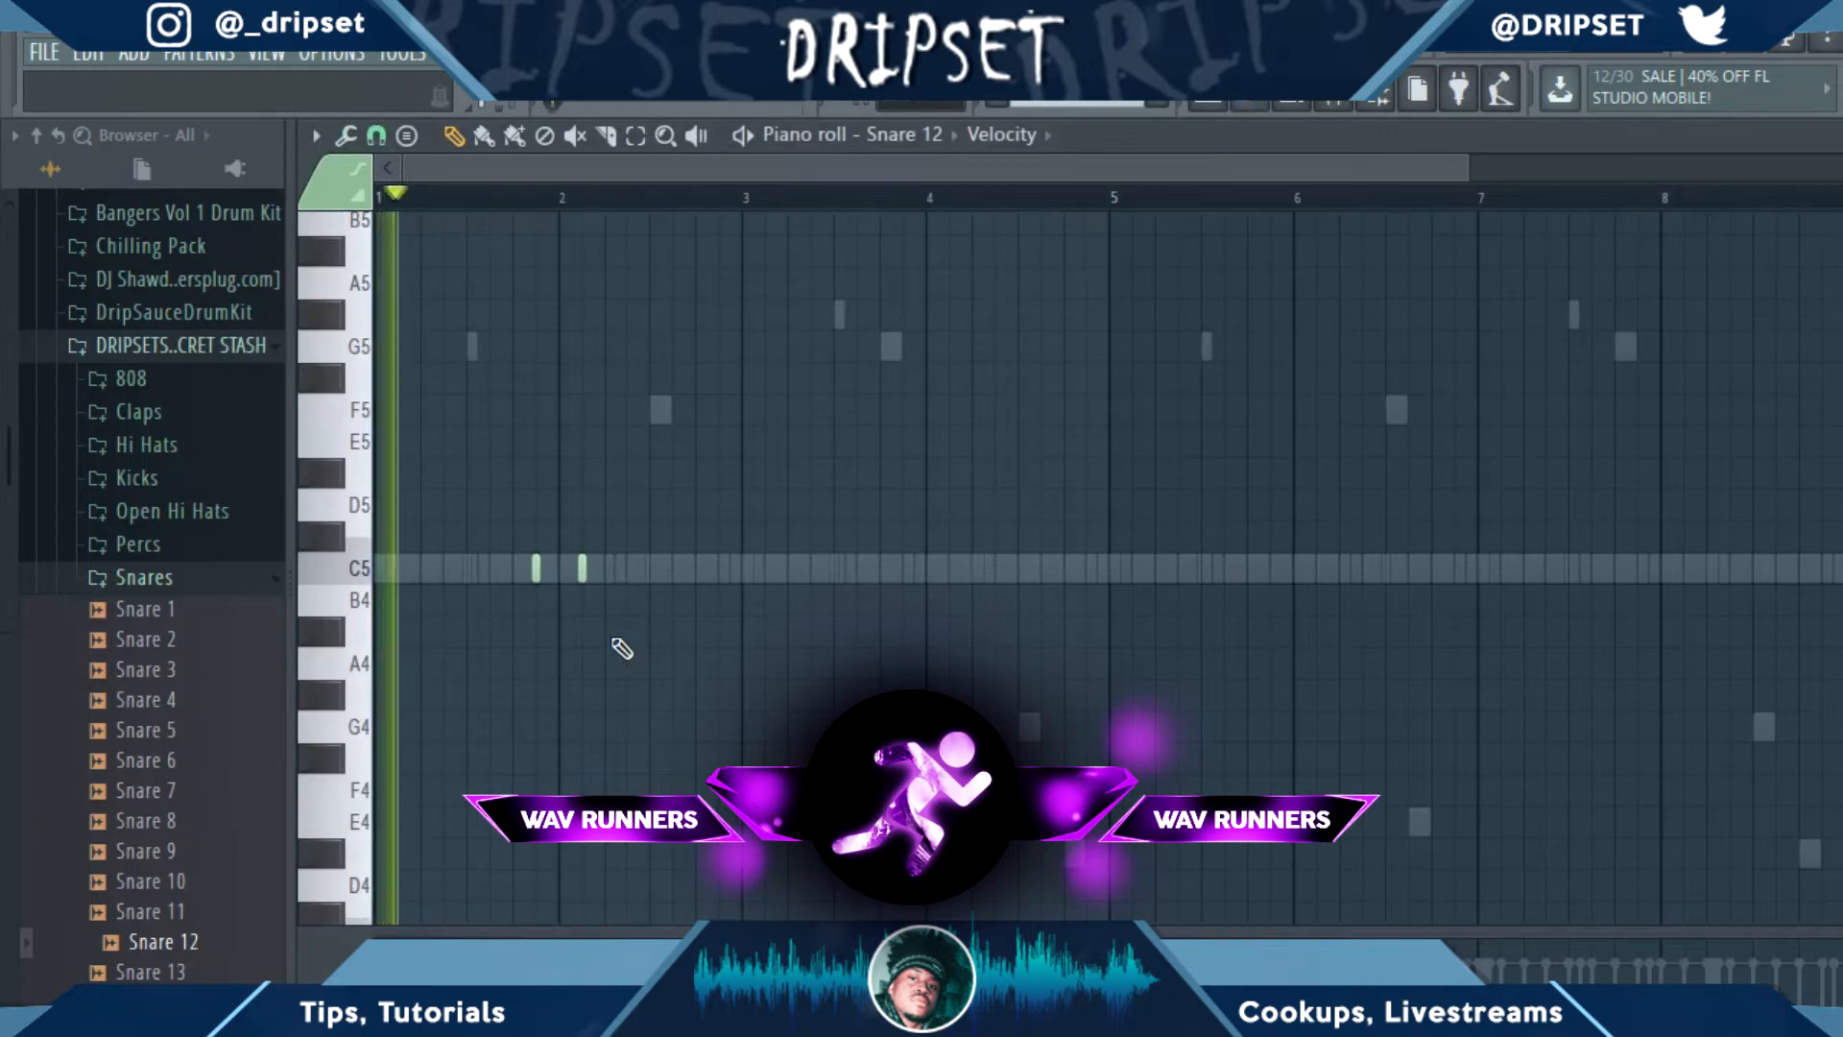
drag(634, 642, 496, 556)
key(ctrl+b)
Copy the four snare notes from bars 1–4 into bars 5–8 and return to the channel rack.
drag(1053, 629, 428, 557)
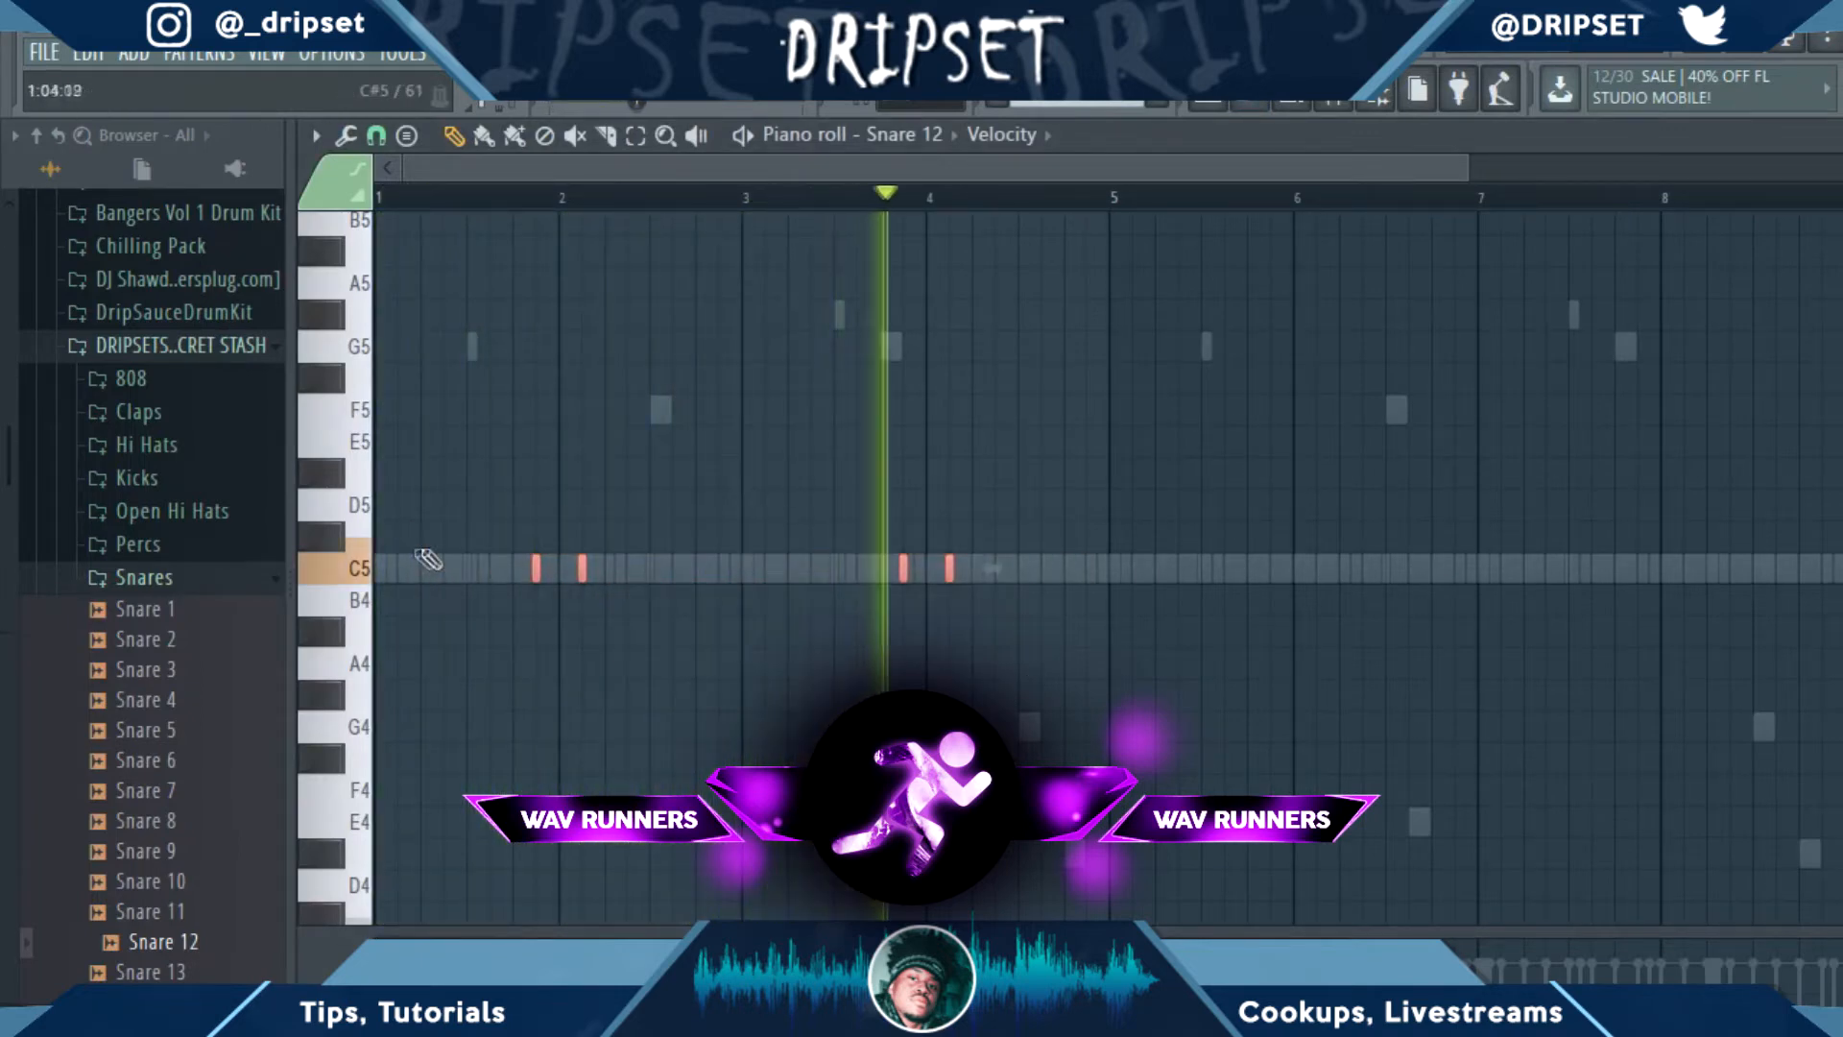
mouse_move(535, 575)
mouse_down()
mouse_move(1198, 667)
mouse_move(1279, 648)
mouse_up()
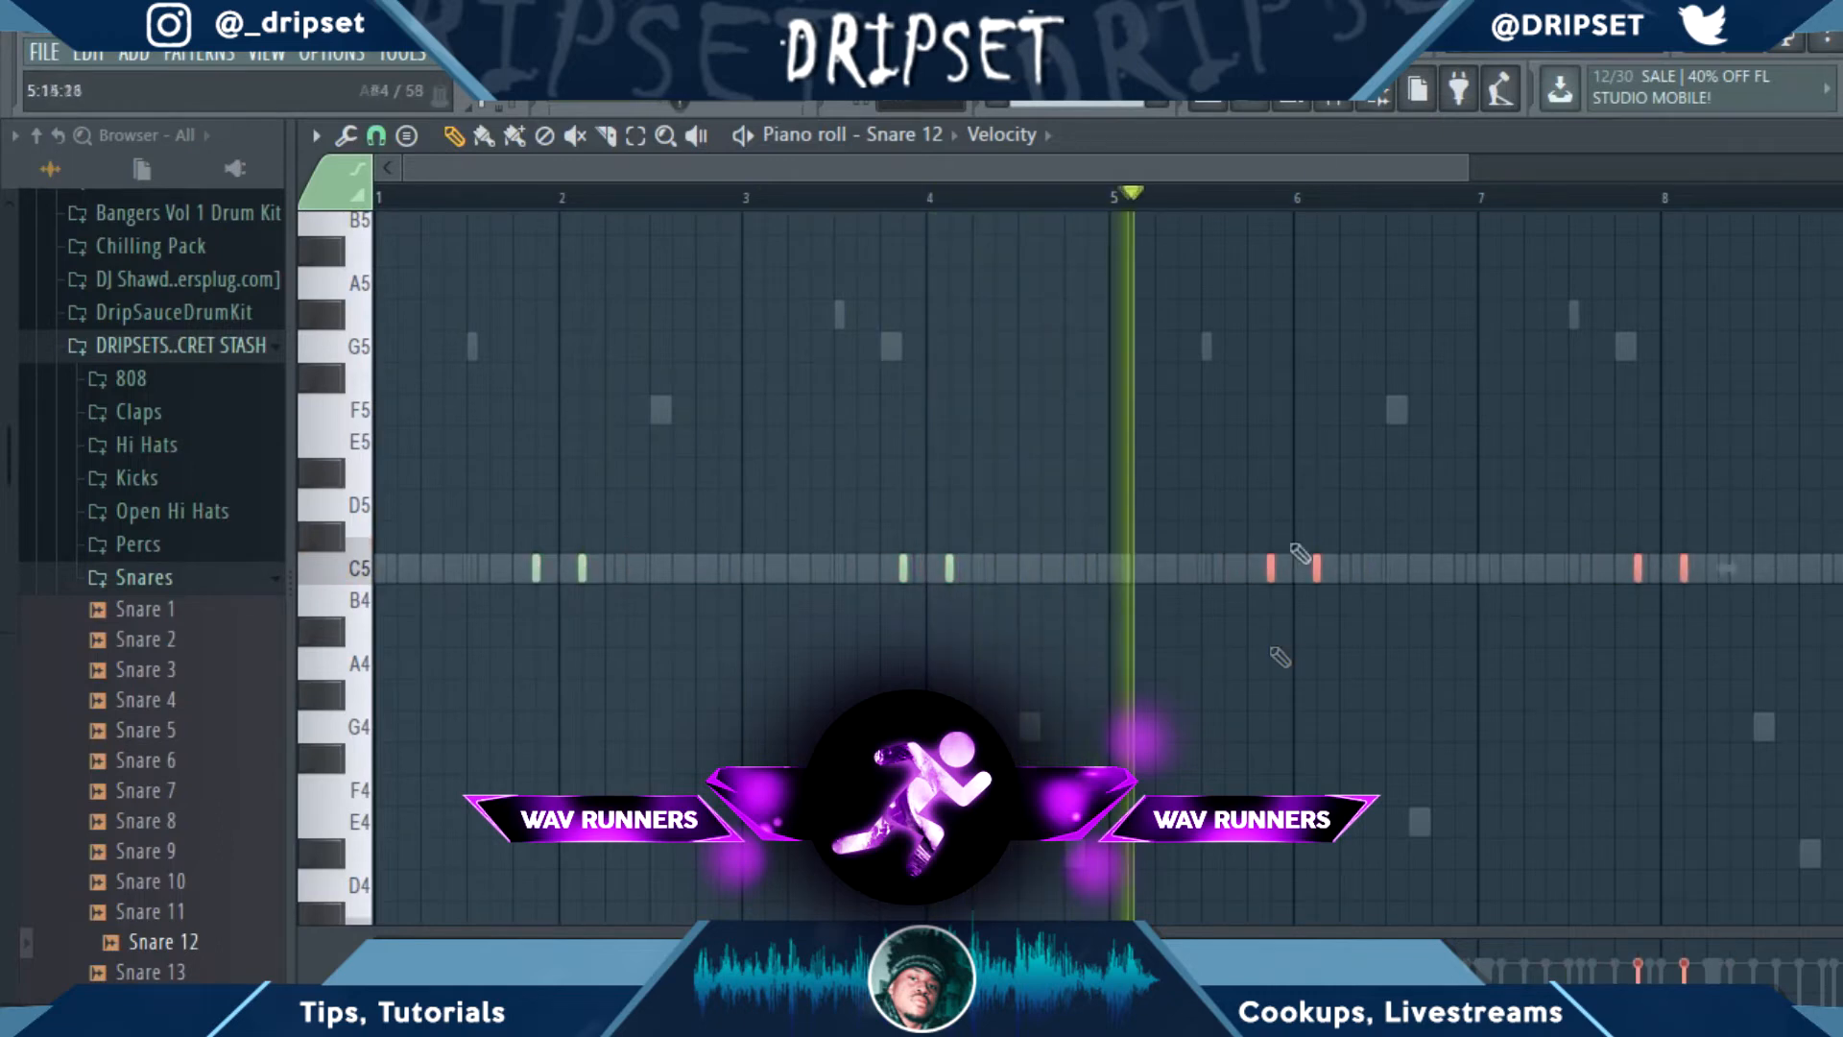
click(1272, 100)
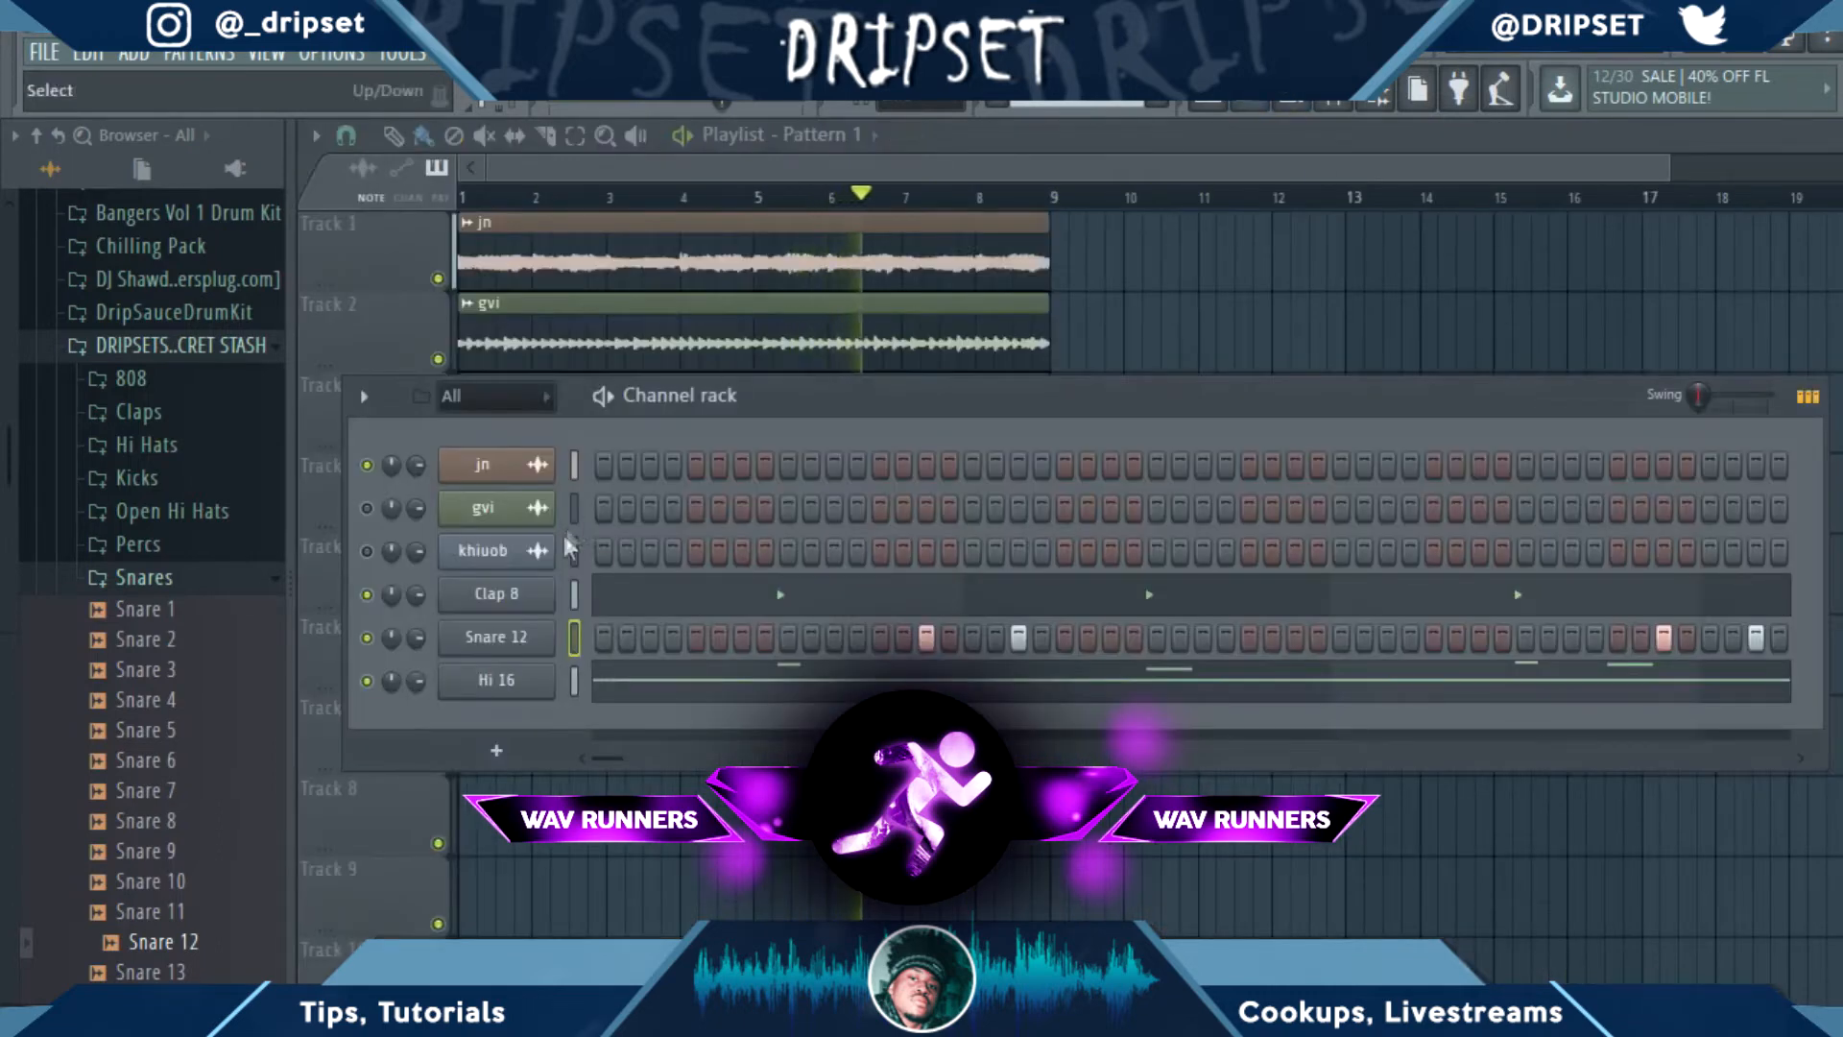
Add OHH 1 from the kit's Open Hi Hats folder as a channel below Hi 16 and open its cut group settings.
click(224, 585)
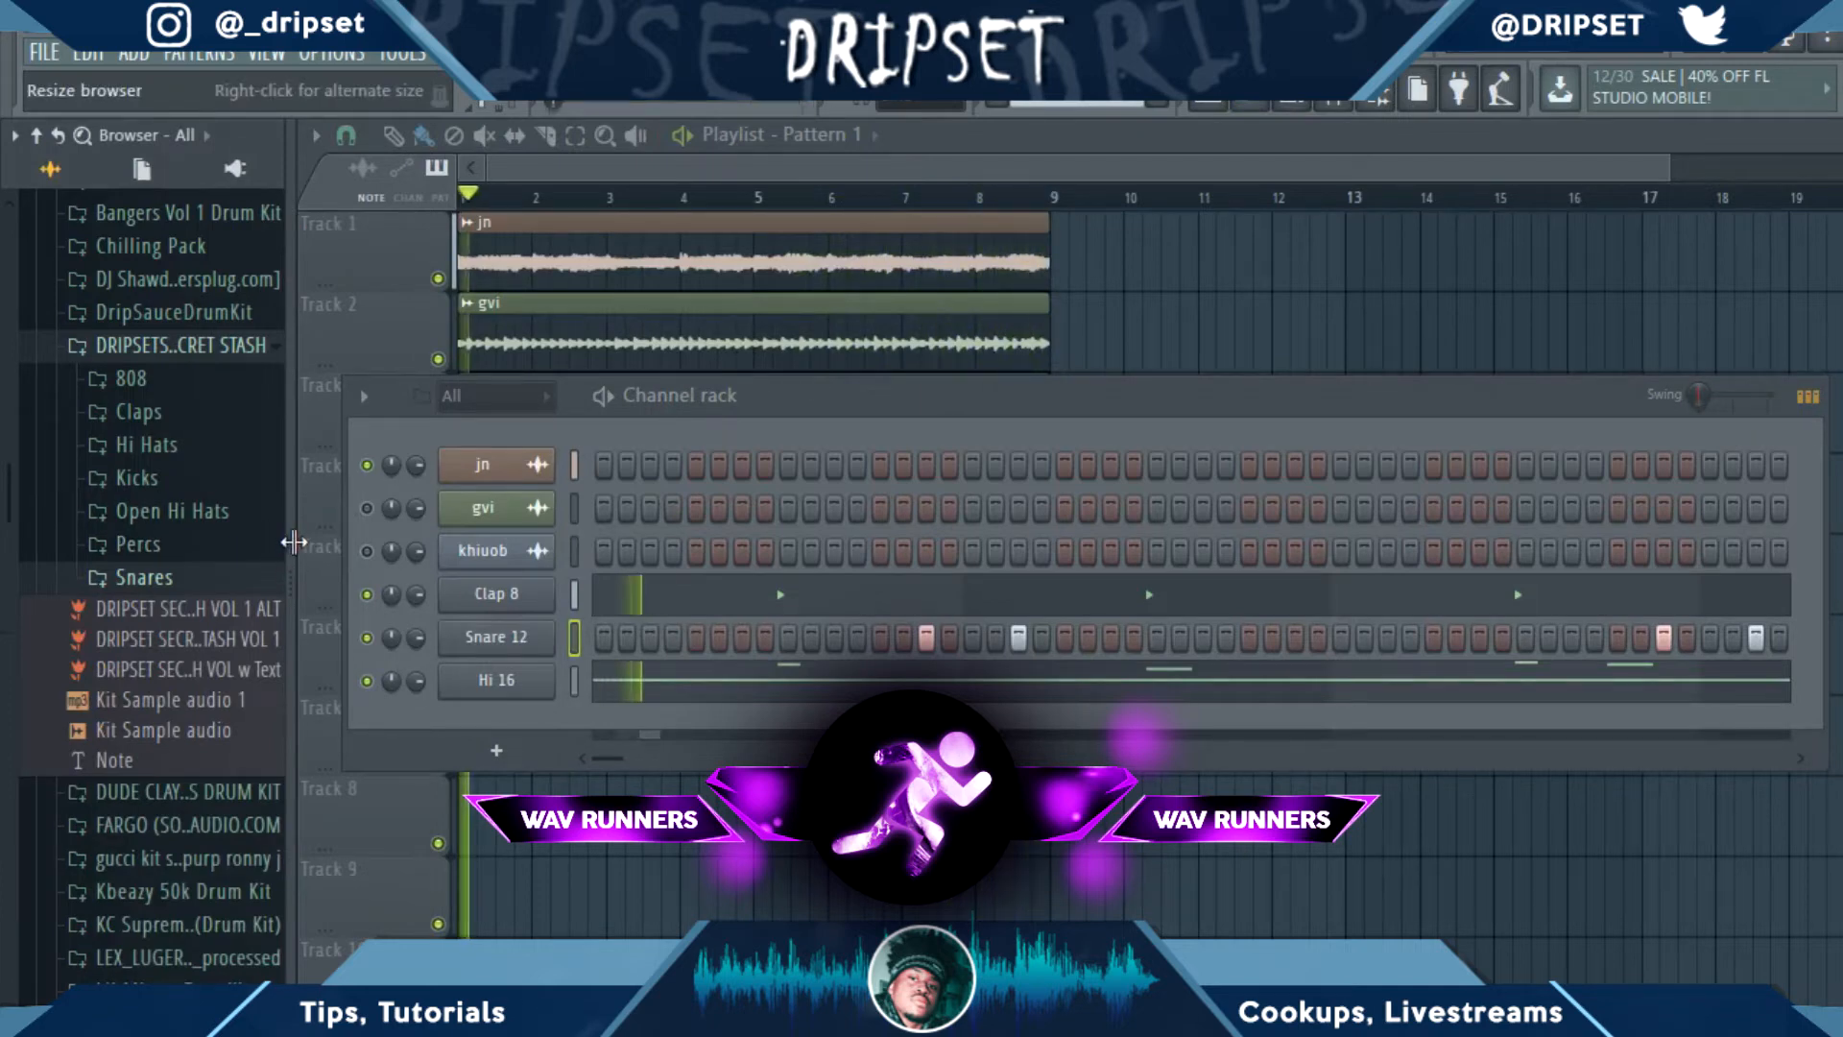
click(171, 509)
click(151, 543)
drag(151, 544, 471, 721)
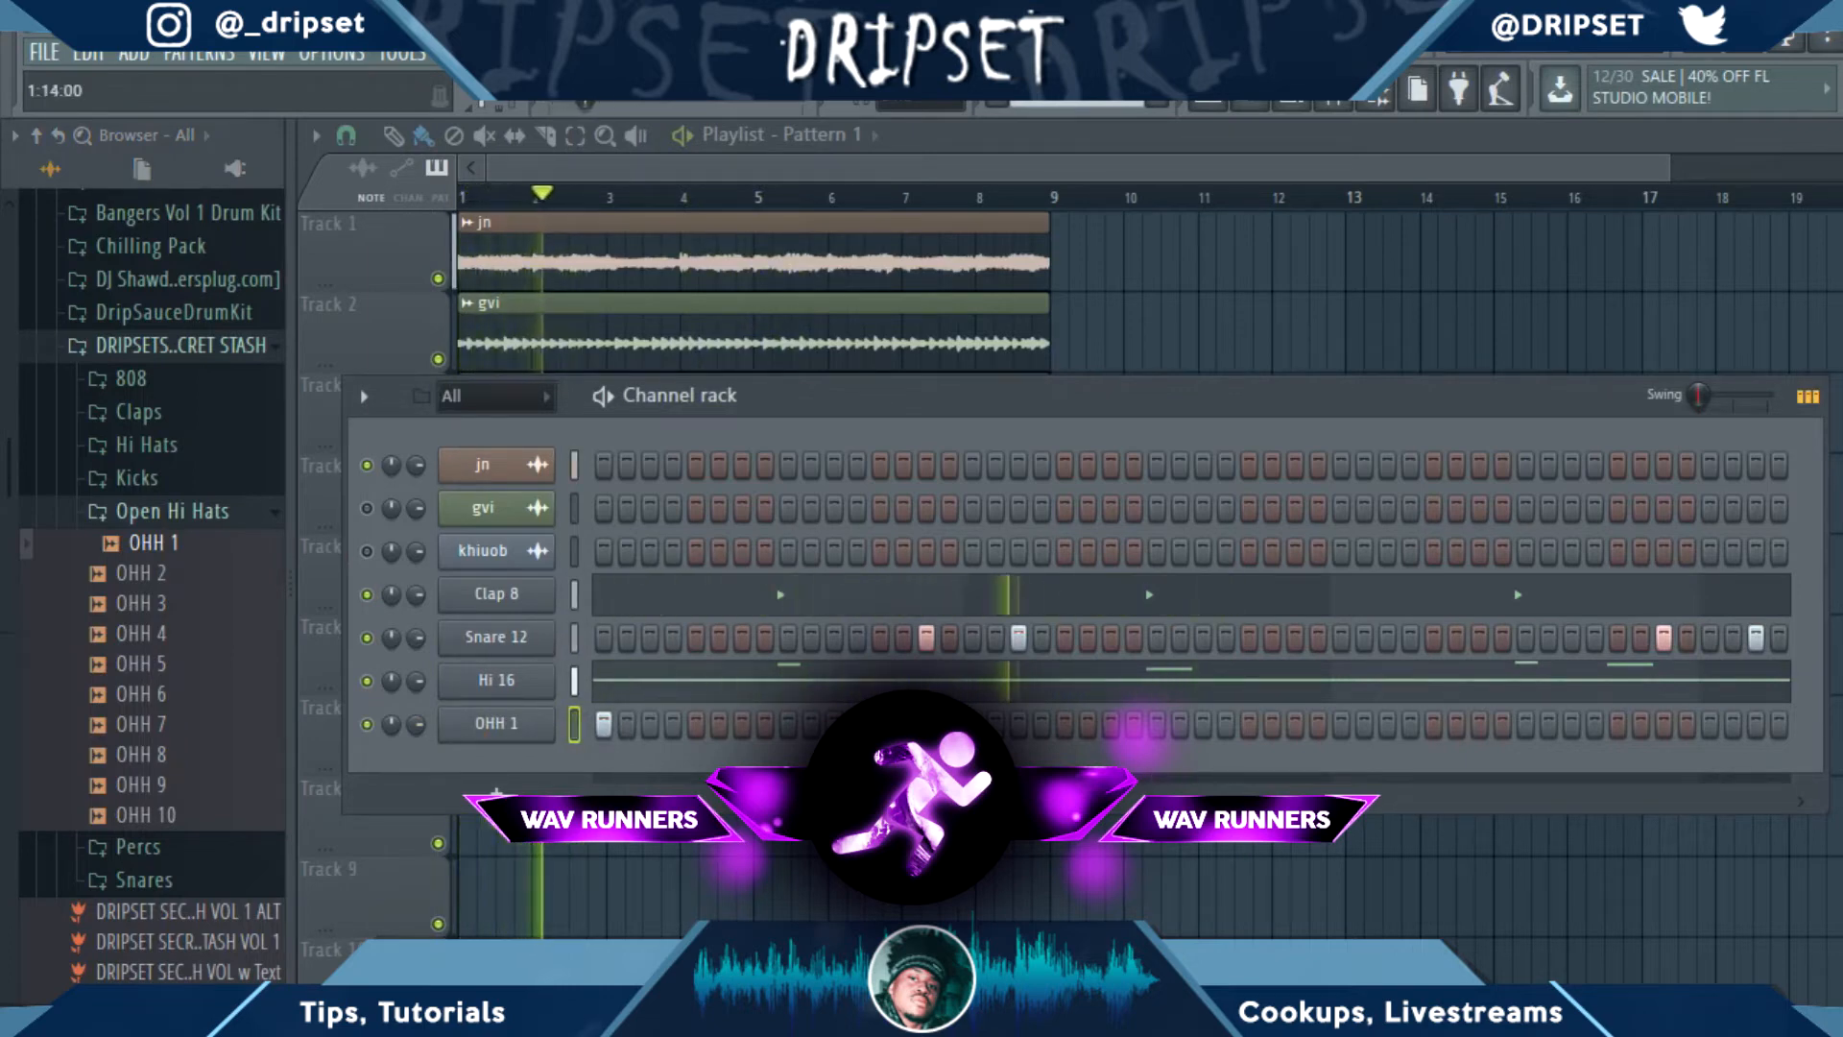
key(space)
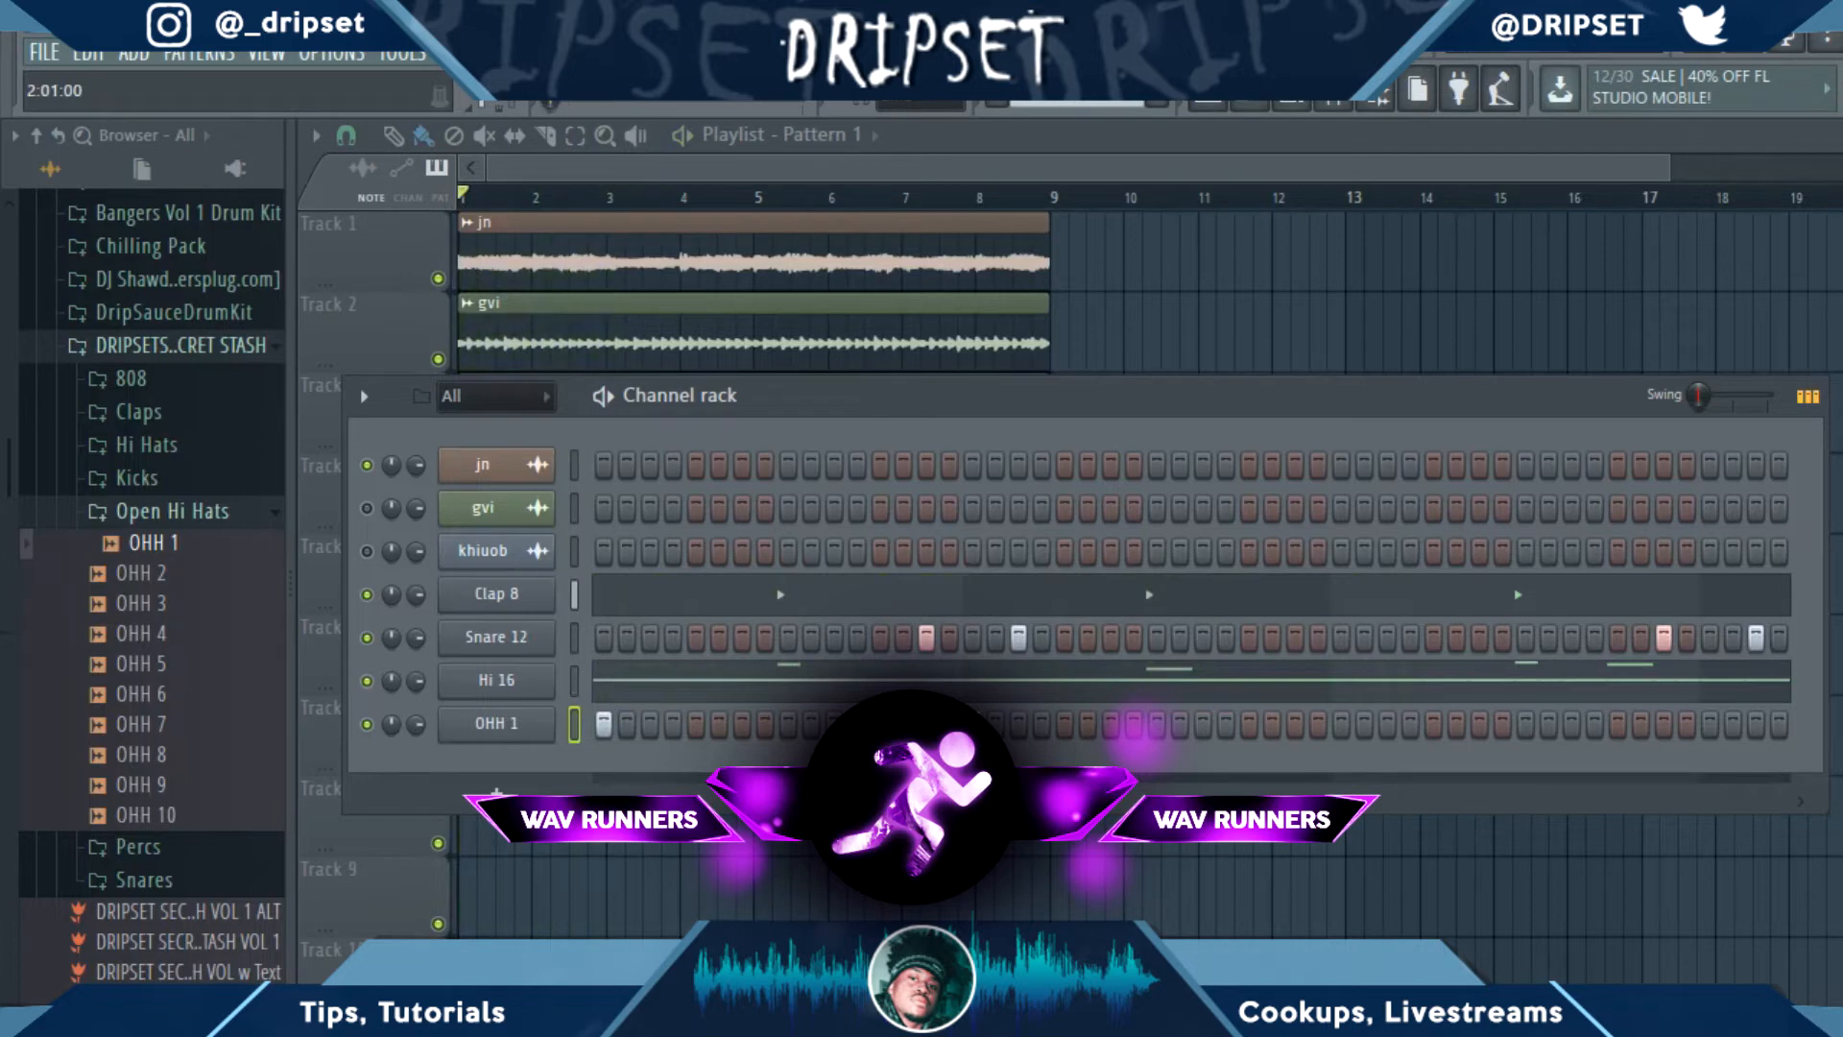
click(489, 724)
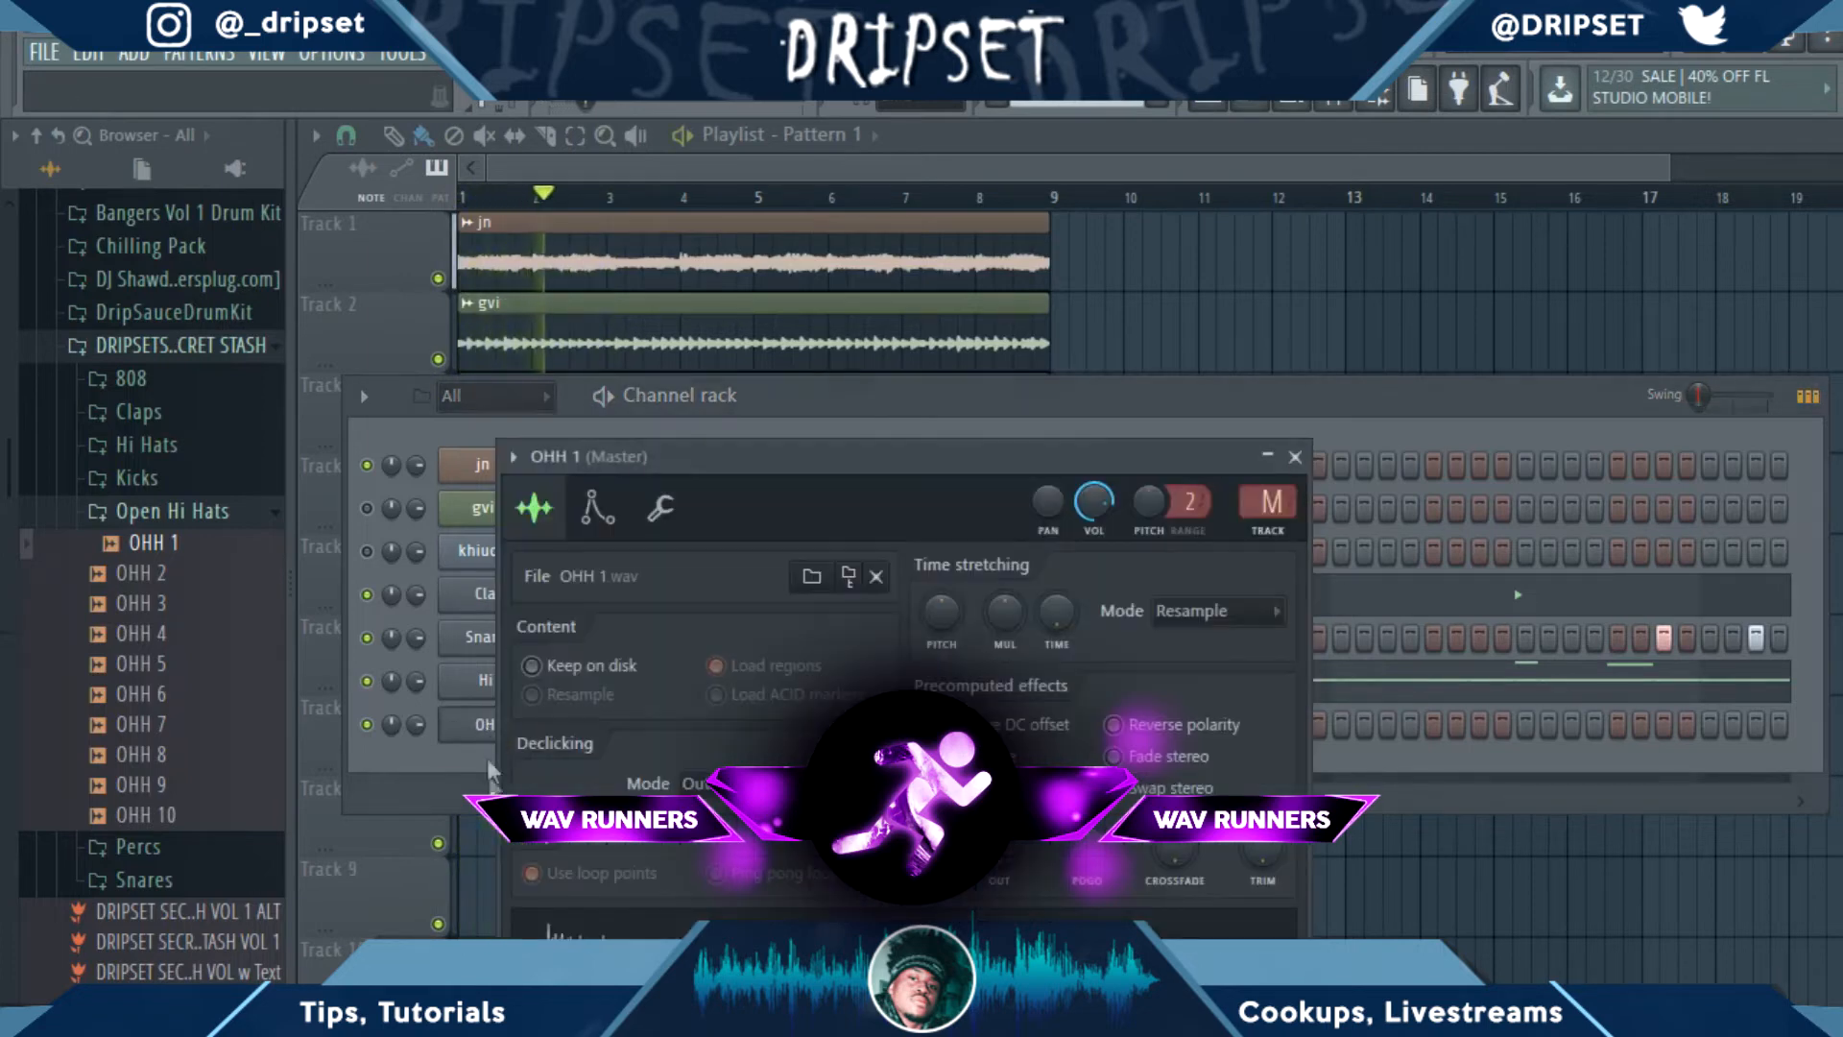
click(660, 505)
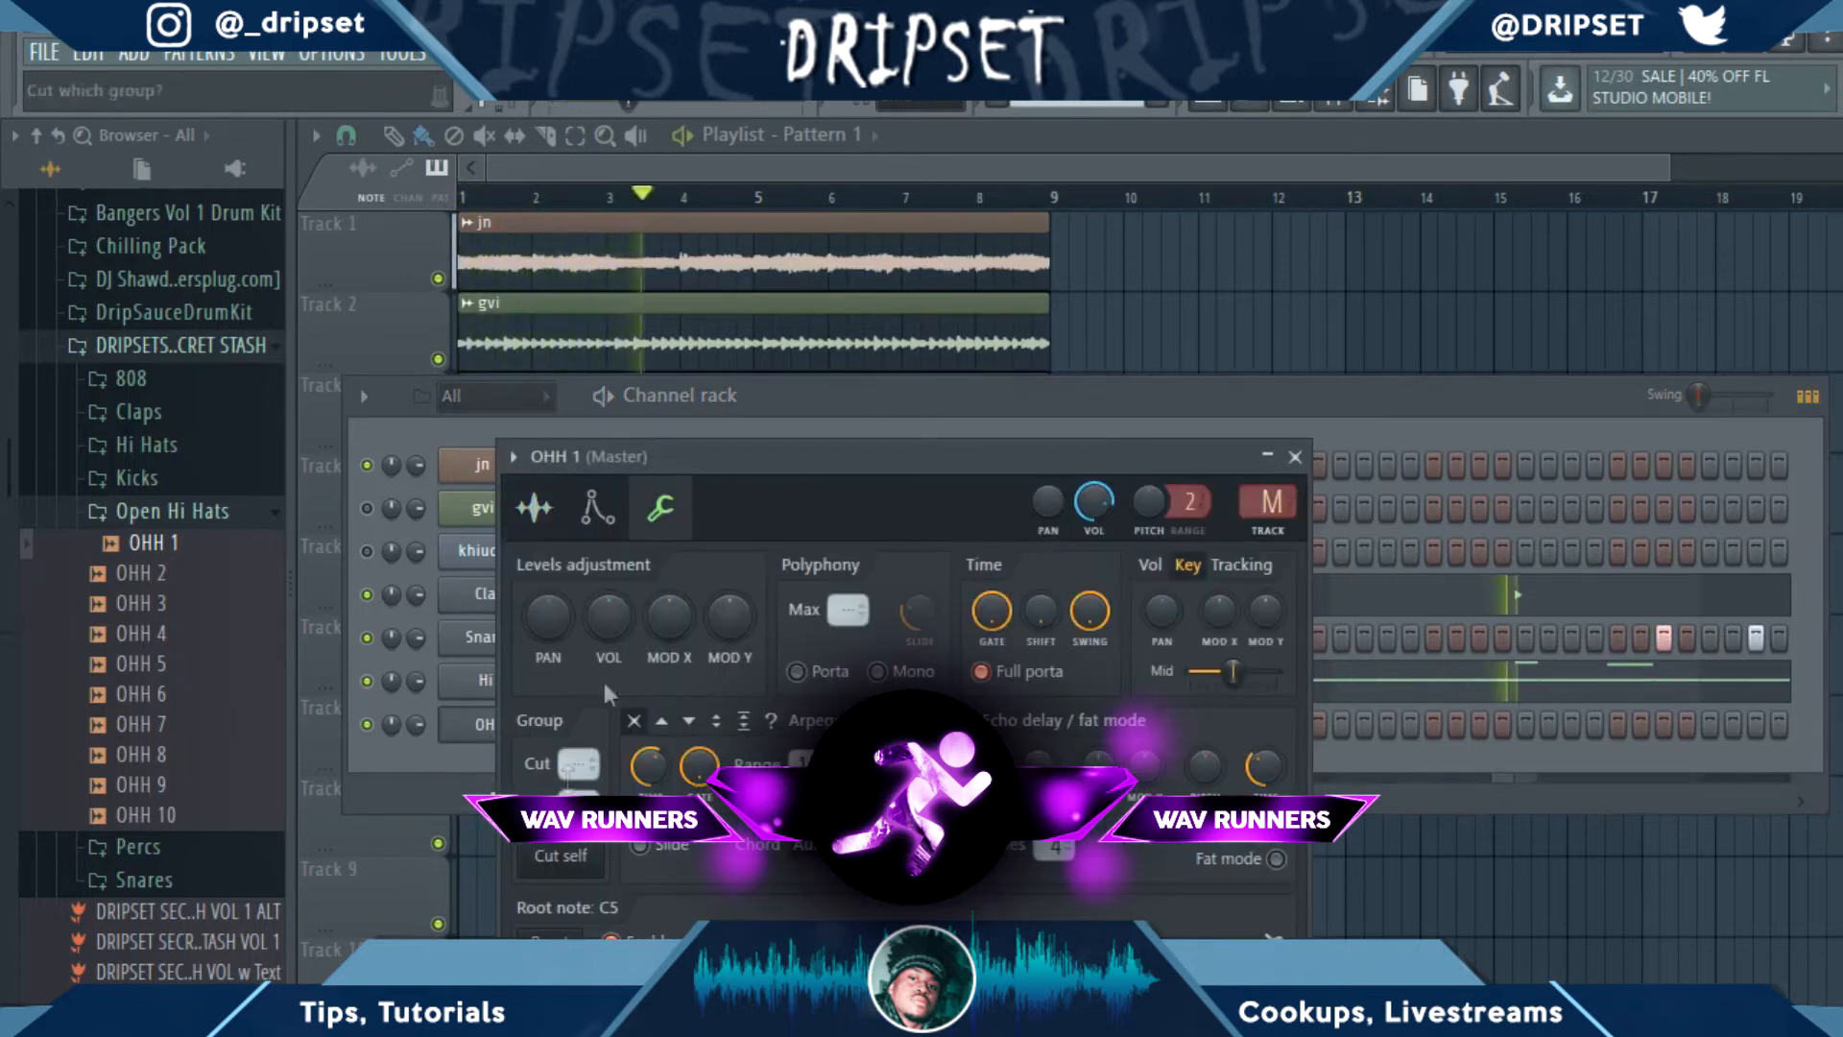
click(1294, 458)
Copy the five open hi-hat notes from bars 1–2 into bars 5–6 and return to the channel rack.
key(space)
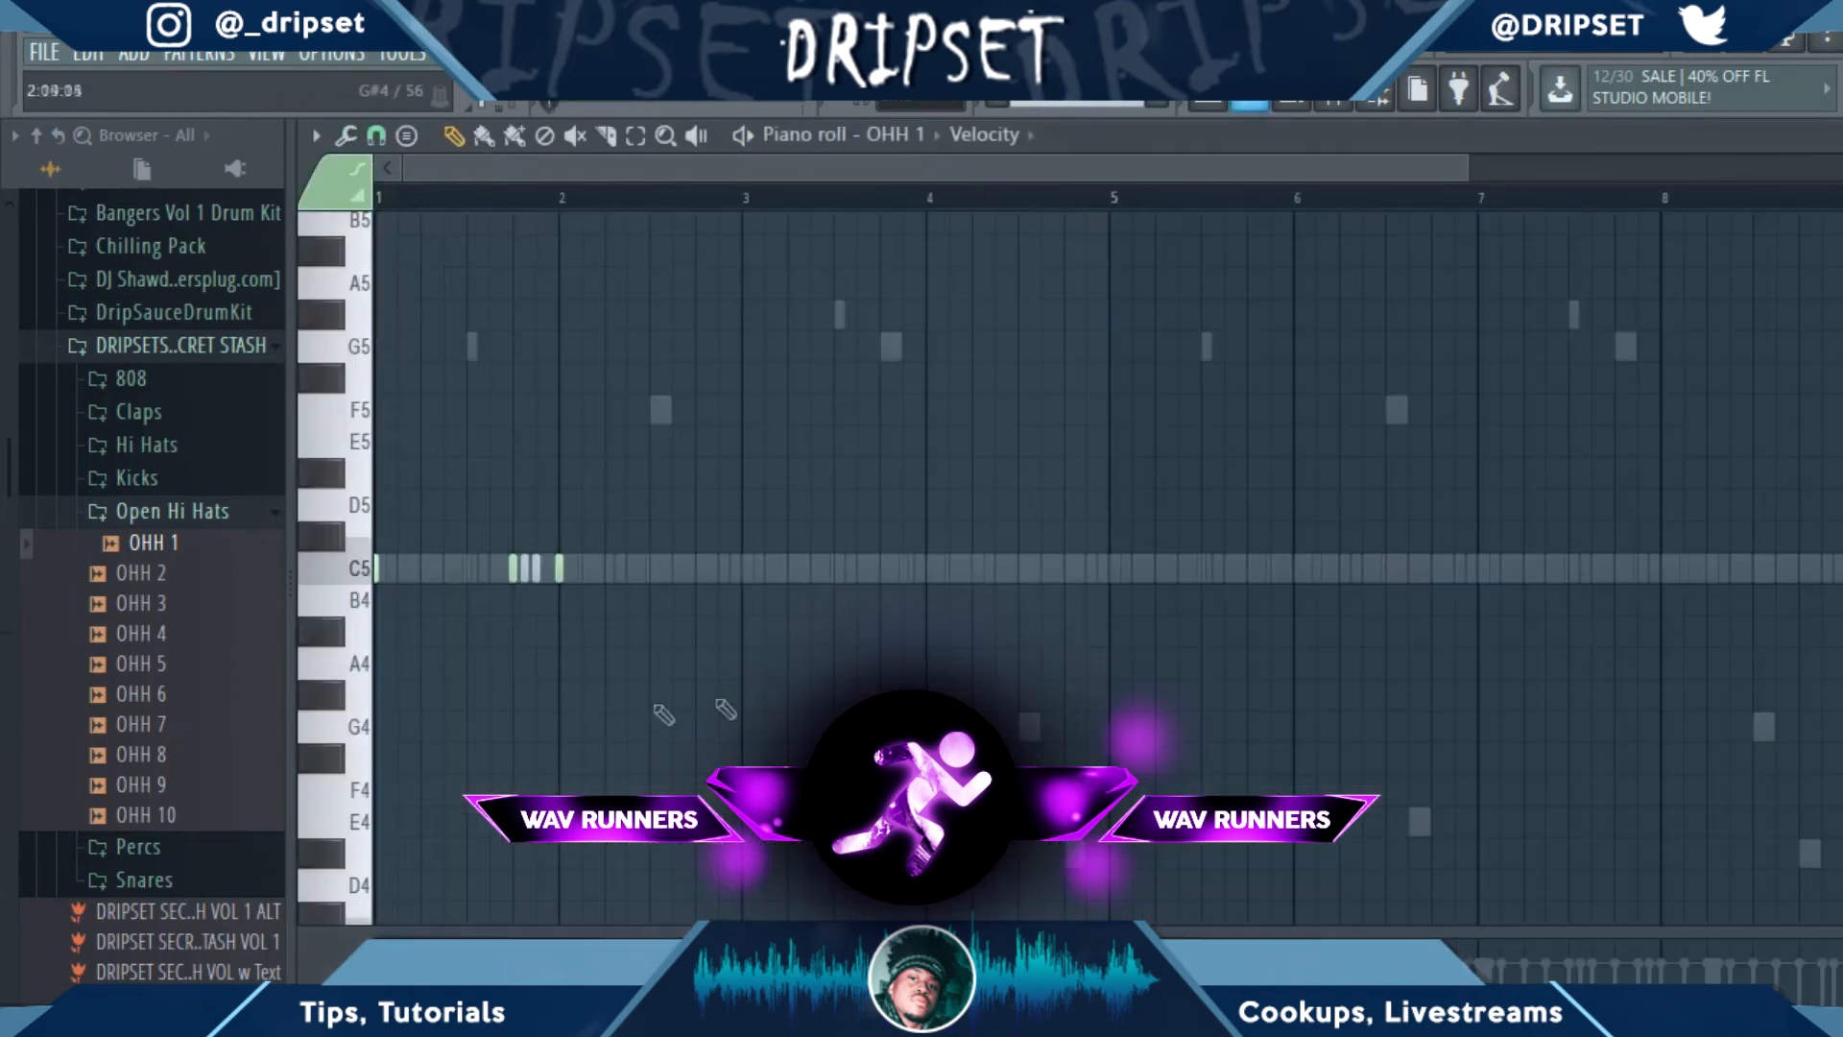
drag(795, 712, 272, 424)
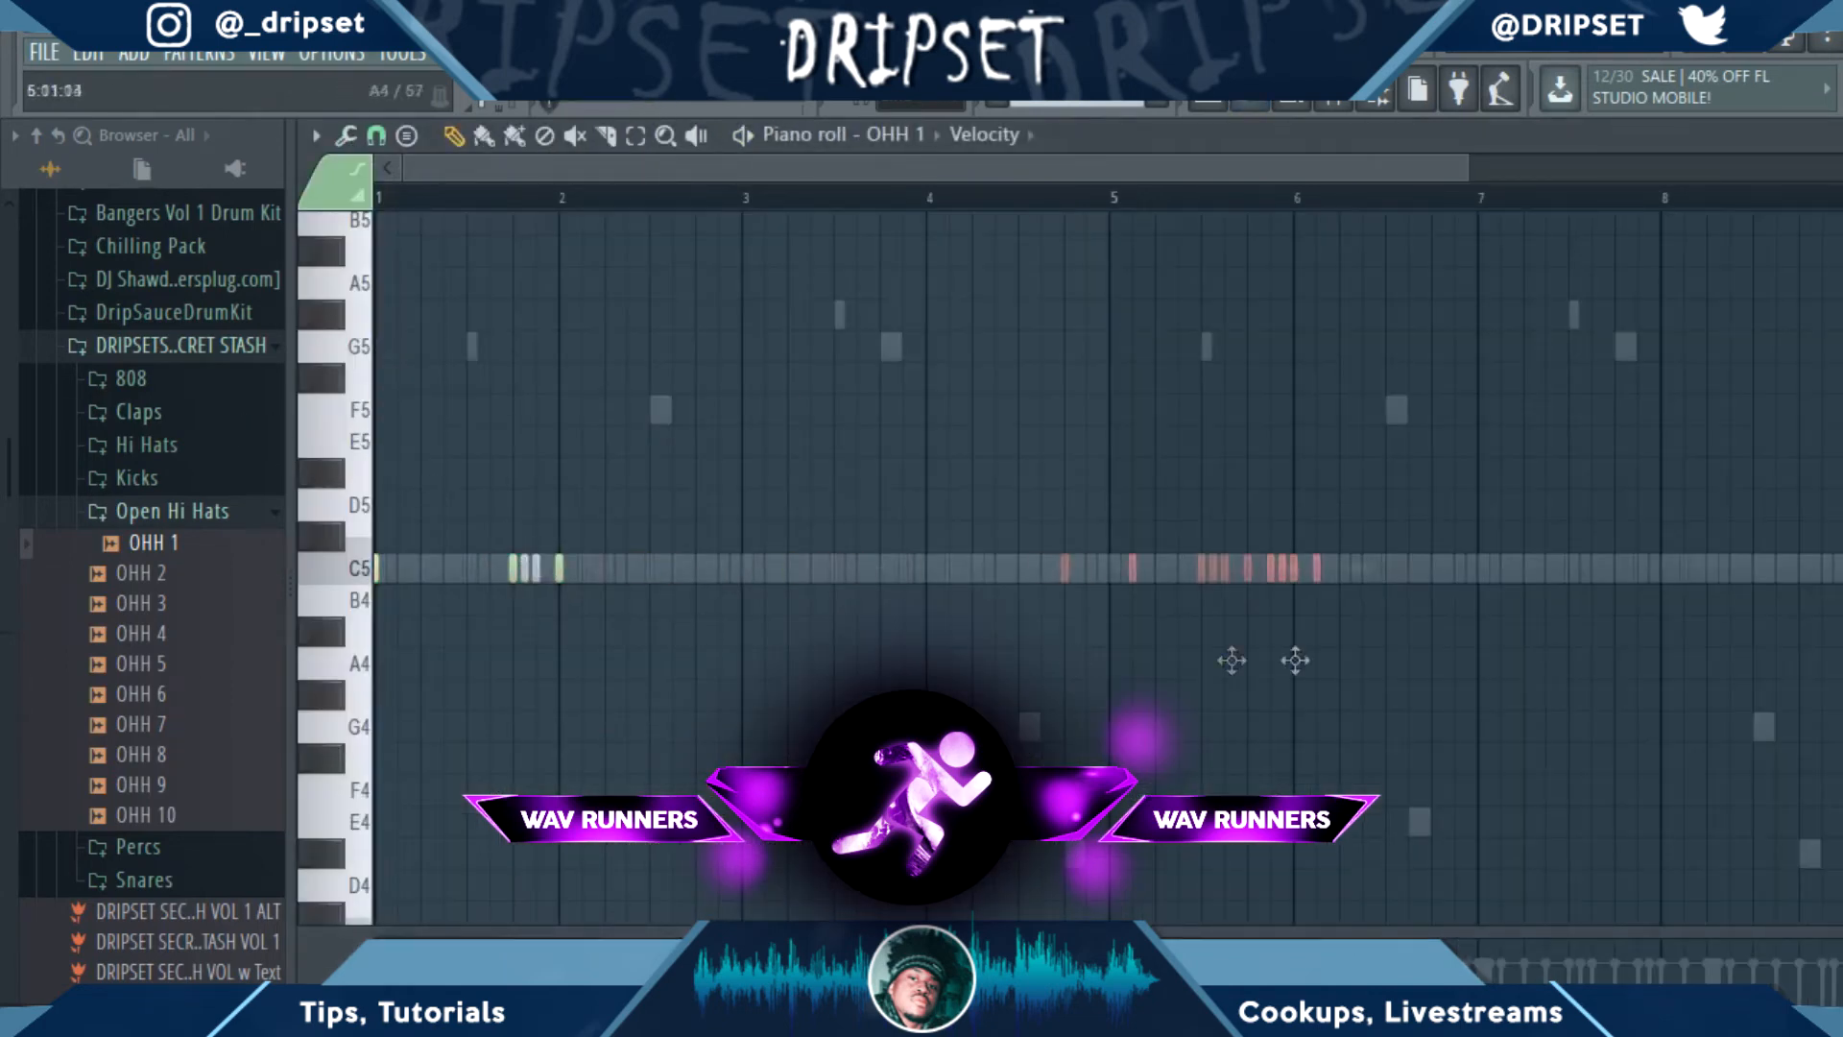
key(space)
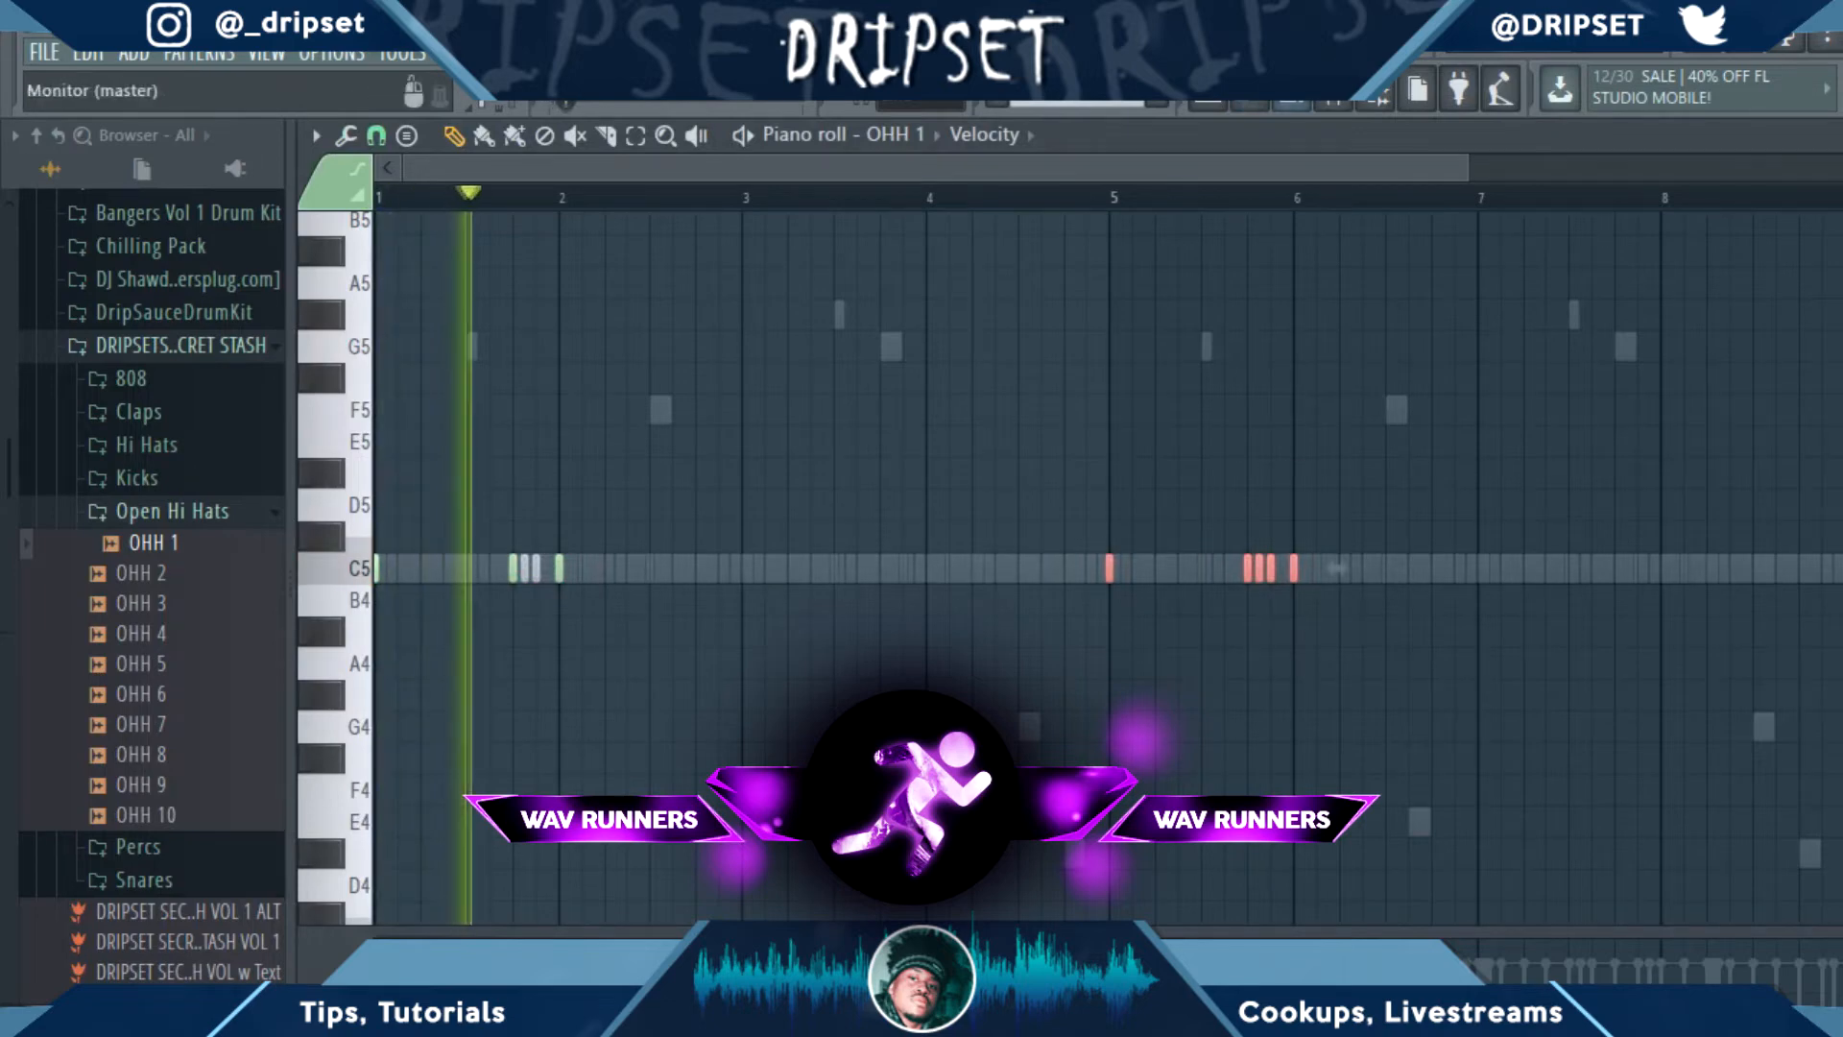
click(1248, 99)
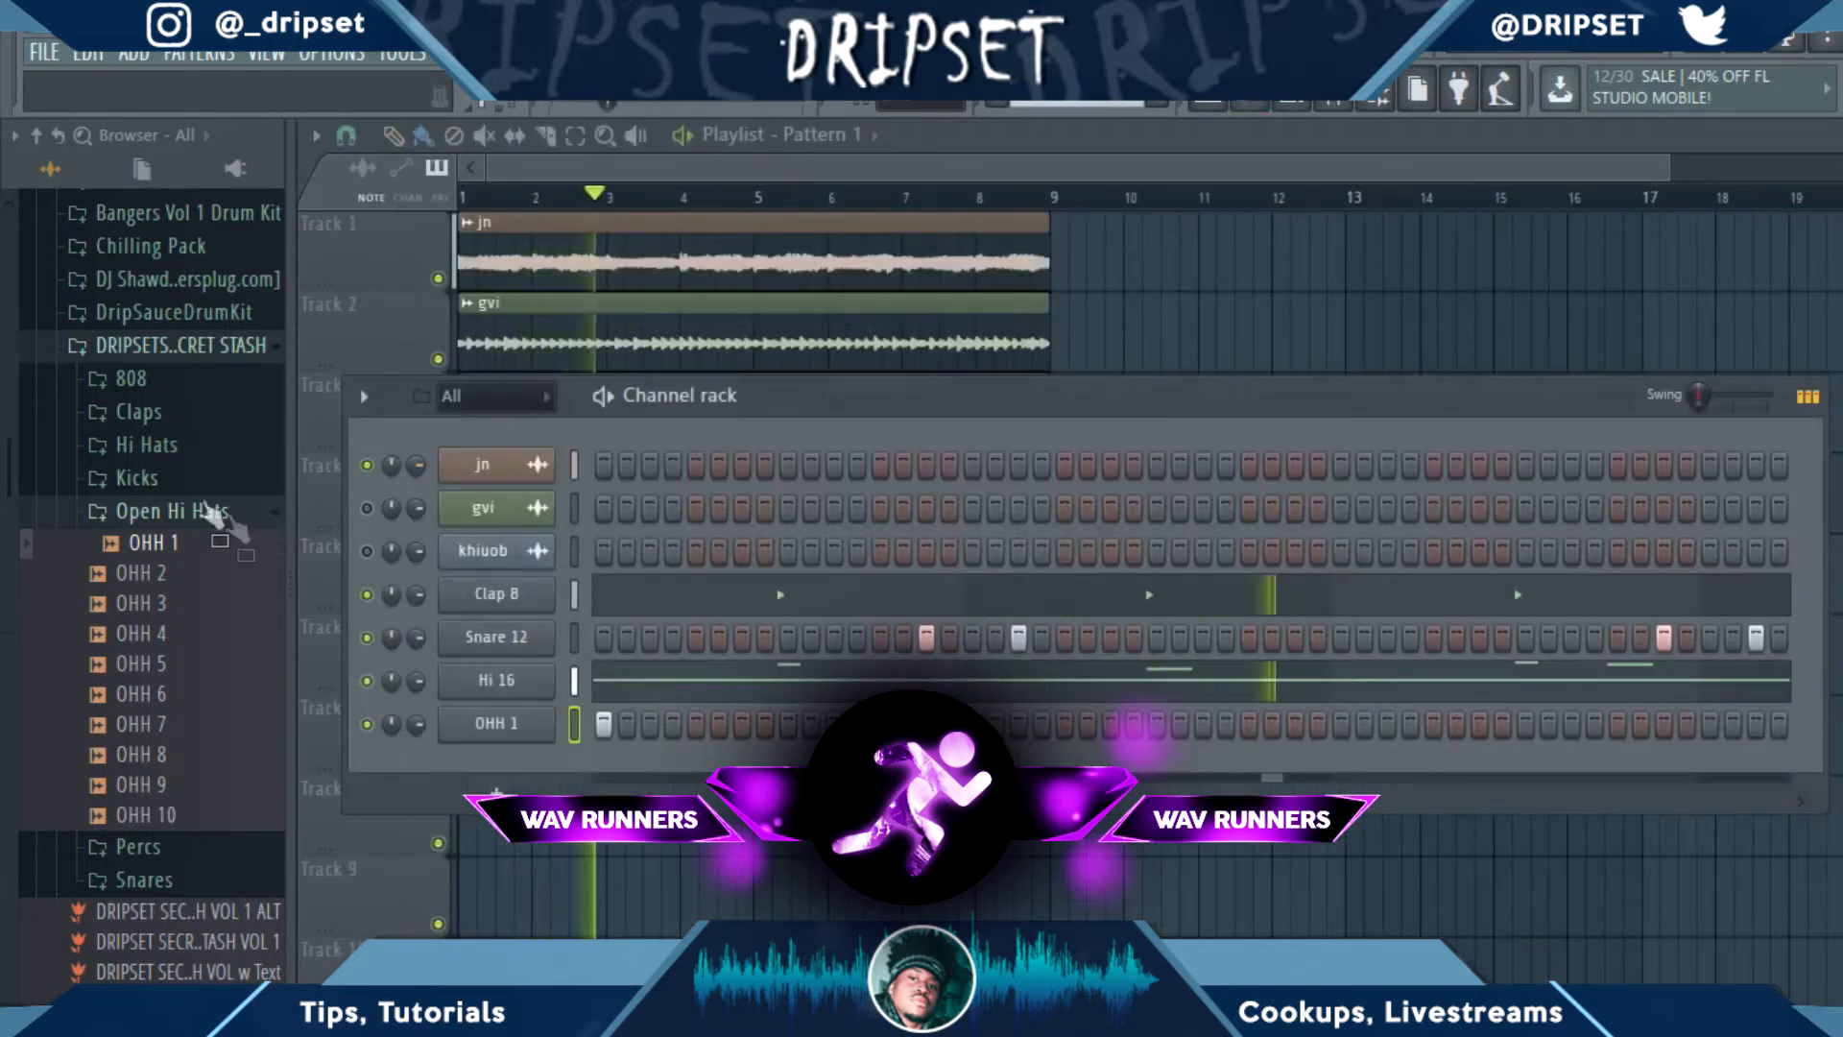
Collapse the DRIPSETS SECRET STASH folder and unmute the gvi loop so it plays together with jn.
click(182, 346)
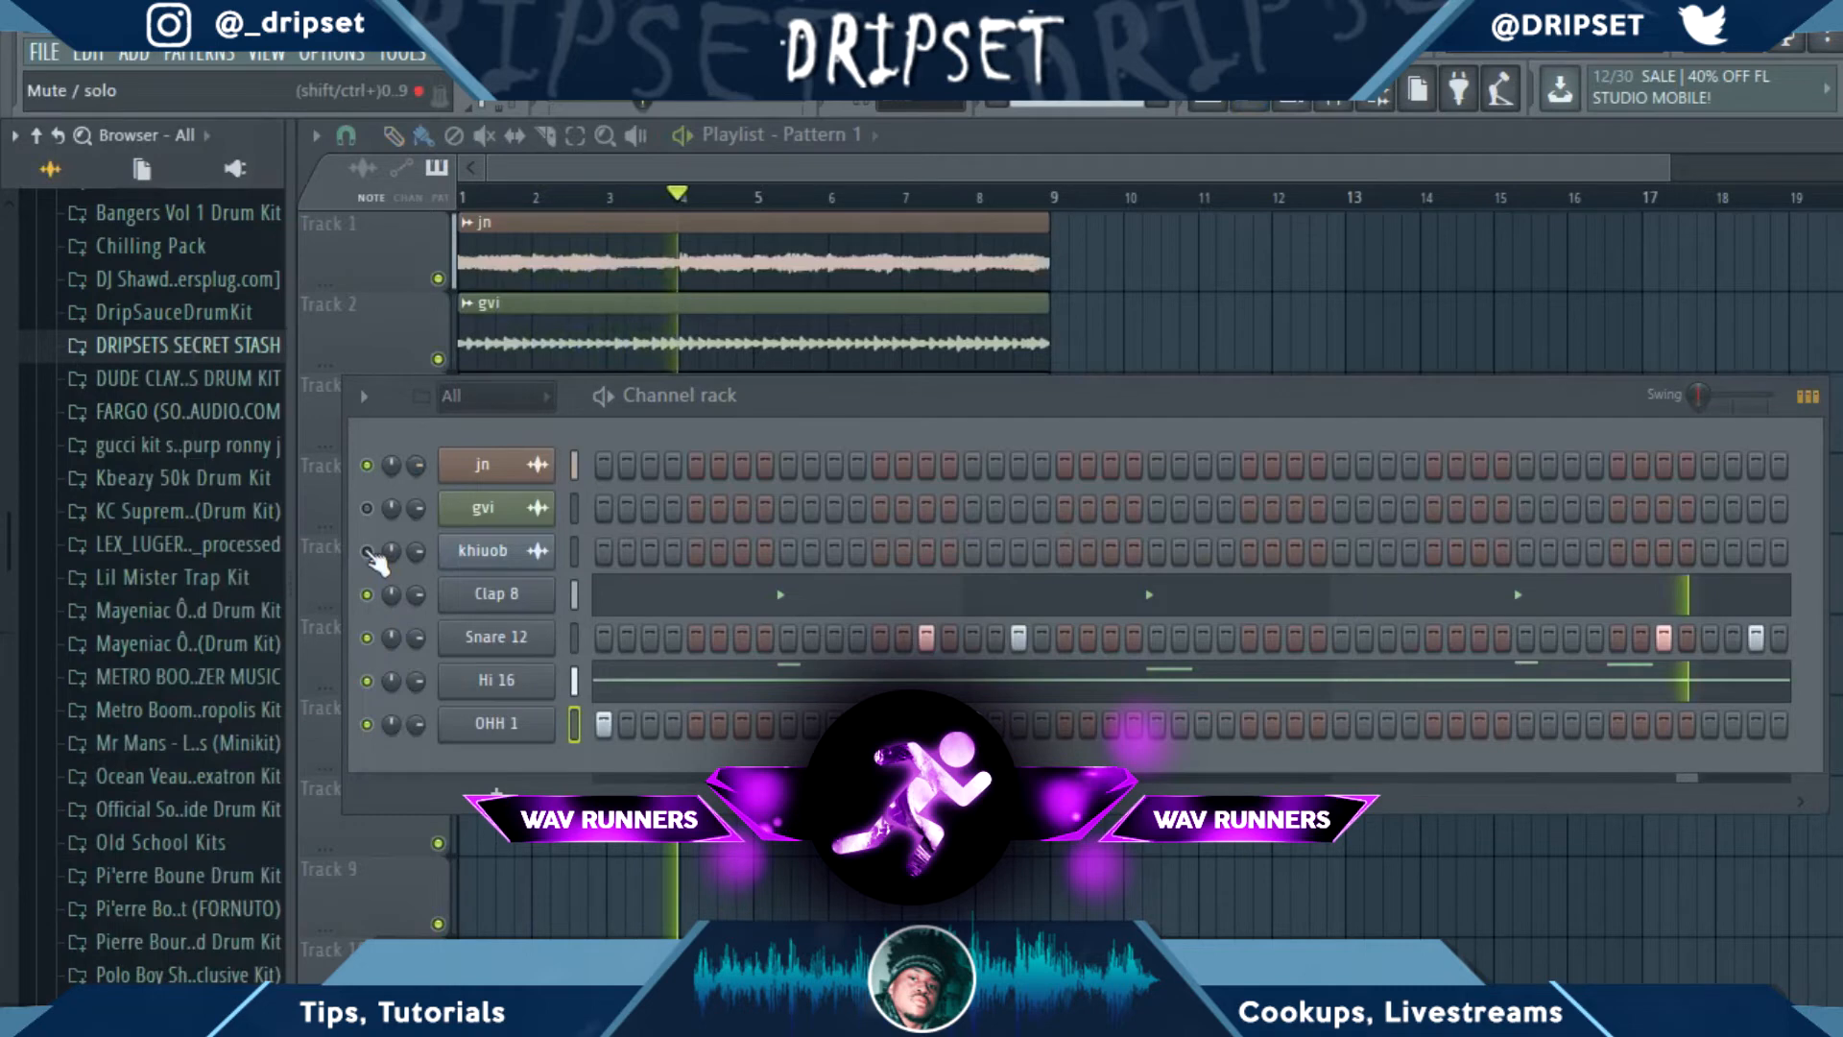
click(365, 465)
click(365, 508)
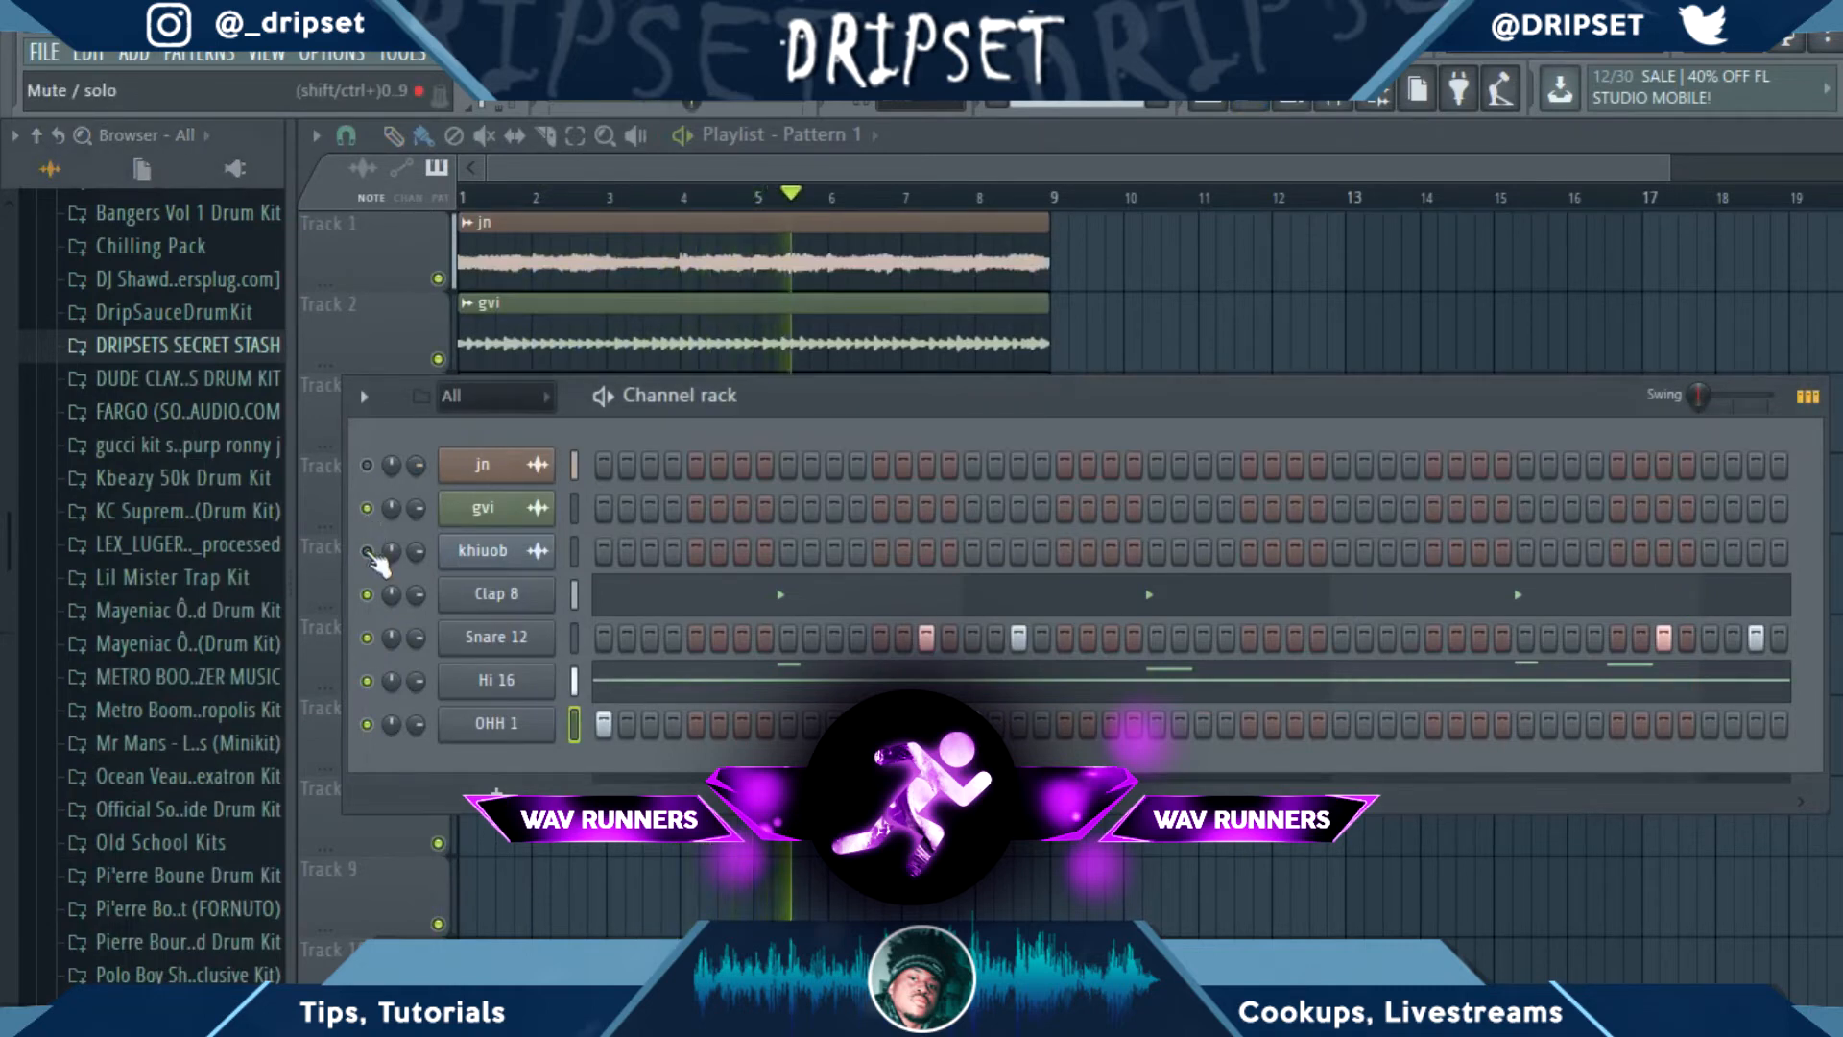
click(367, 551)
click(369, 465)
Add 808 [ Comethazine ] PBS from the Polo Boy drum kit's 808s folder as a channel below khiuob.
scroll(57, 845, down, 10)
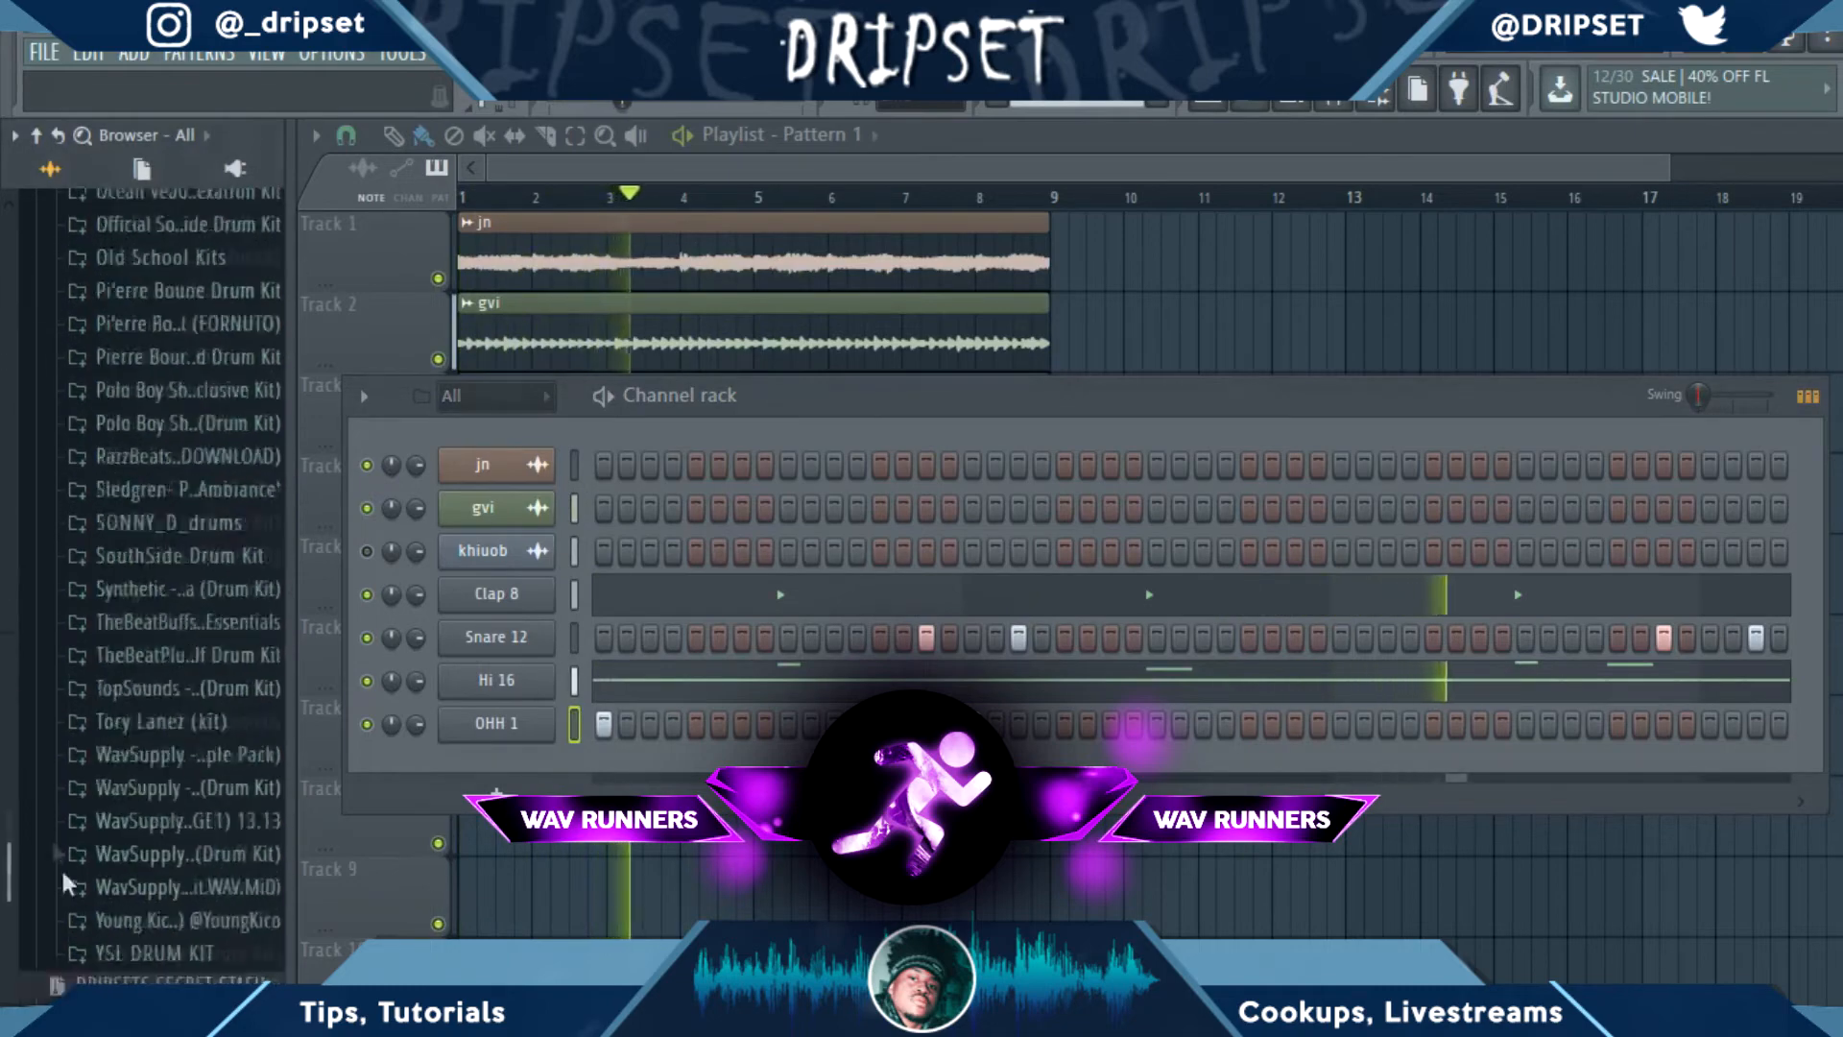
drag(7, 878, 32, 662)
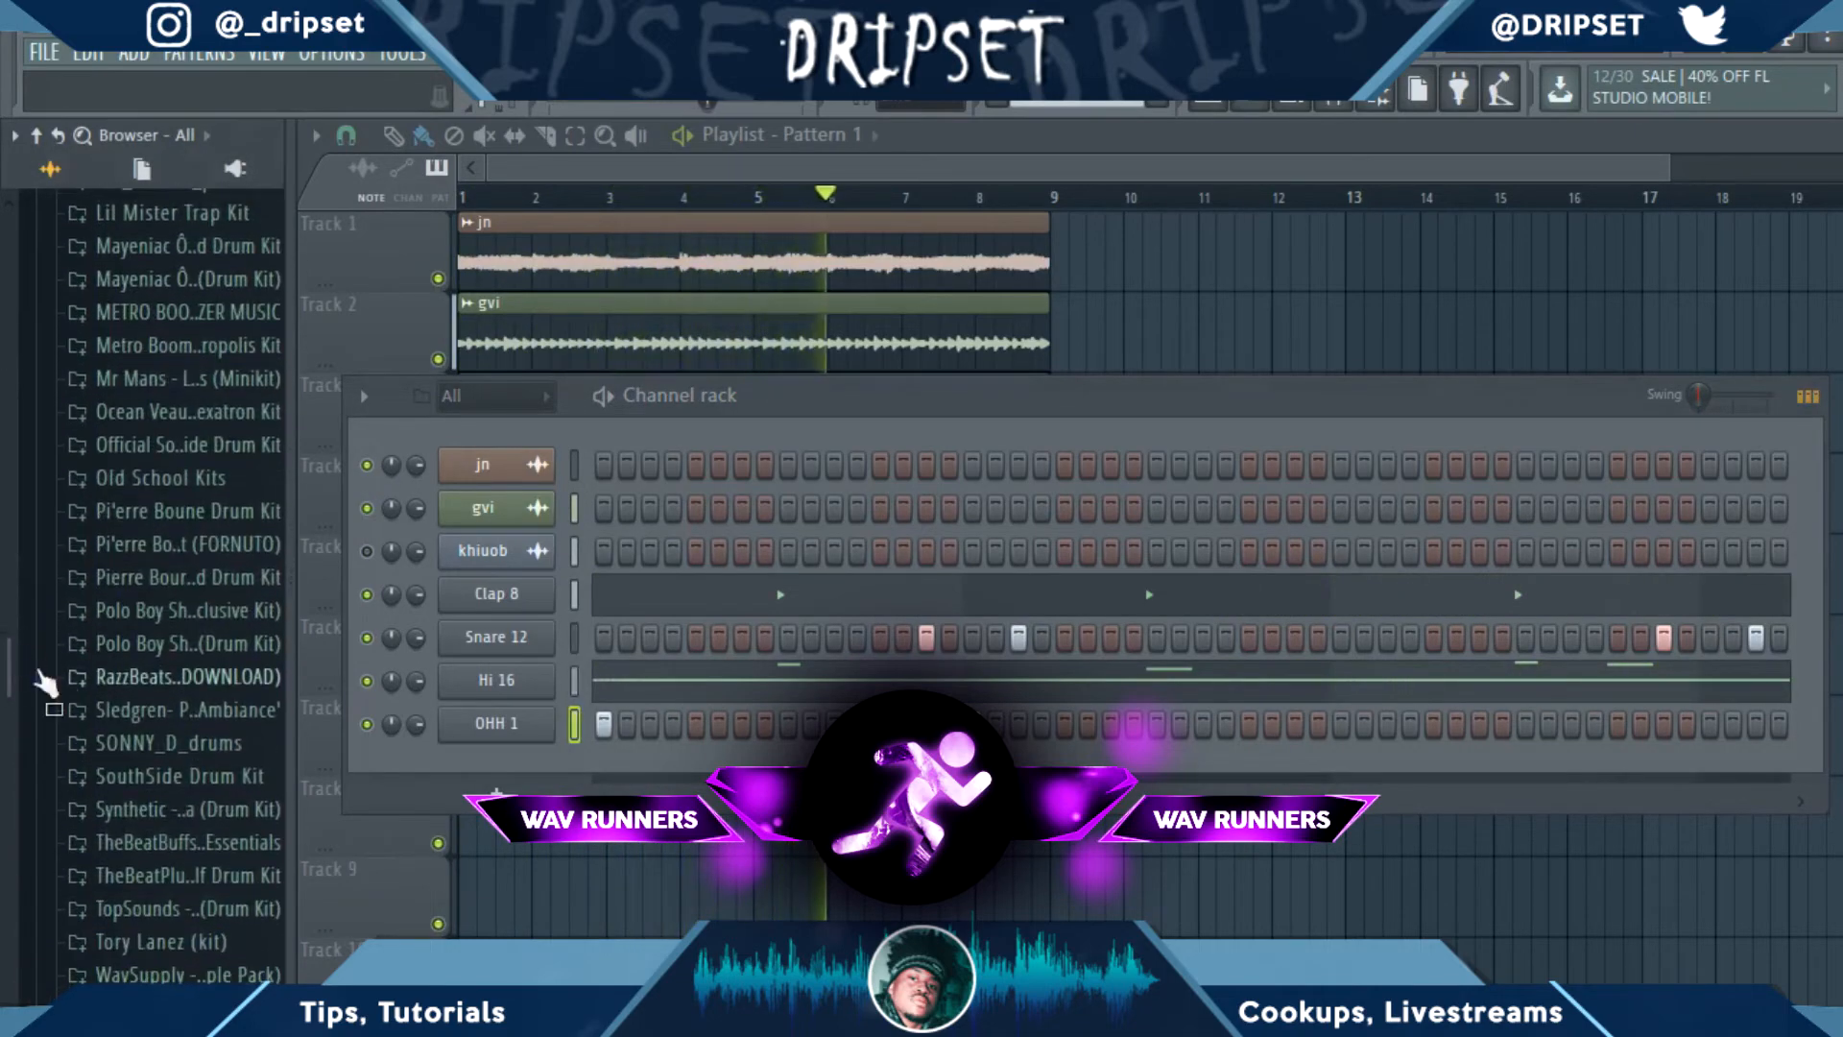
drag(165, 802, 254, 933)
drag(212, 867, 114, 685)
click(154, 645)
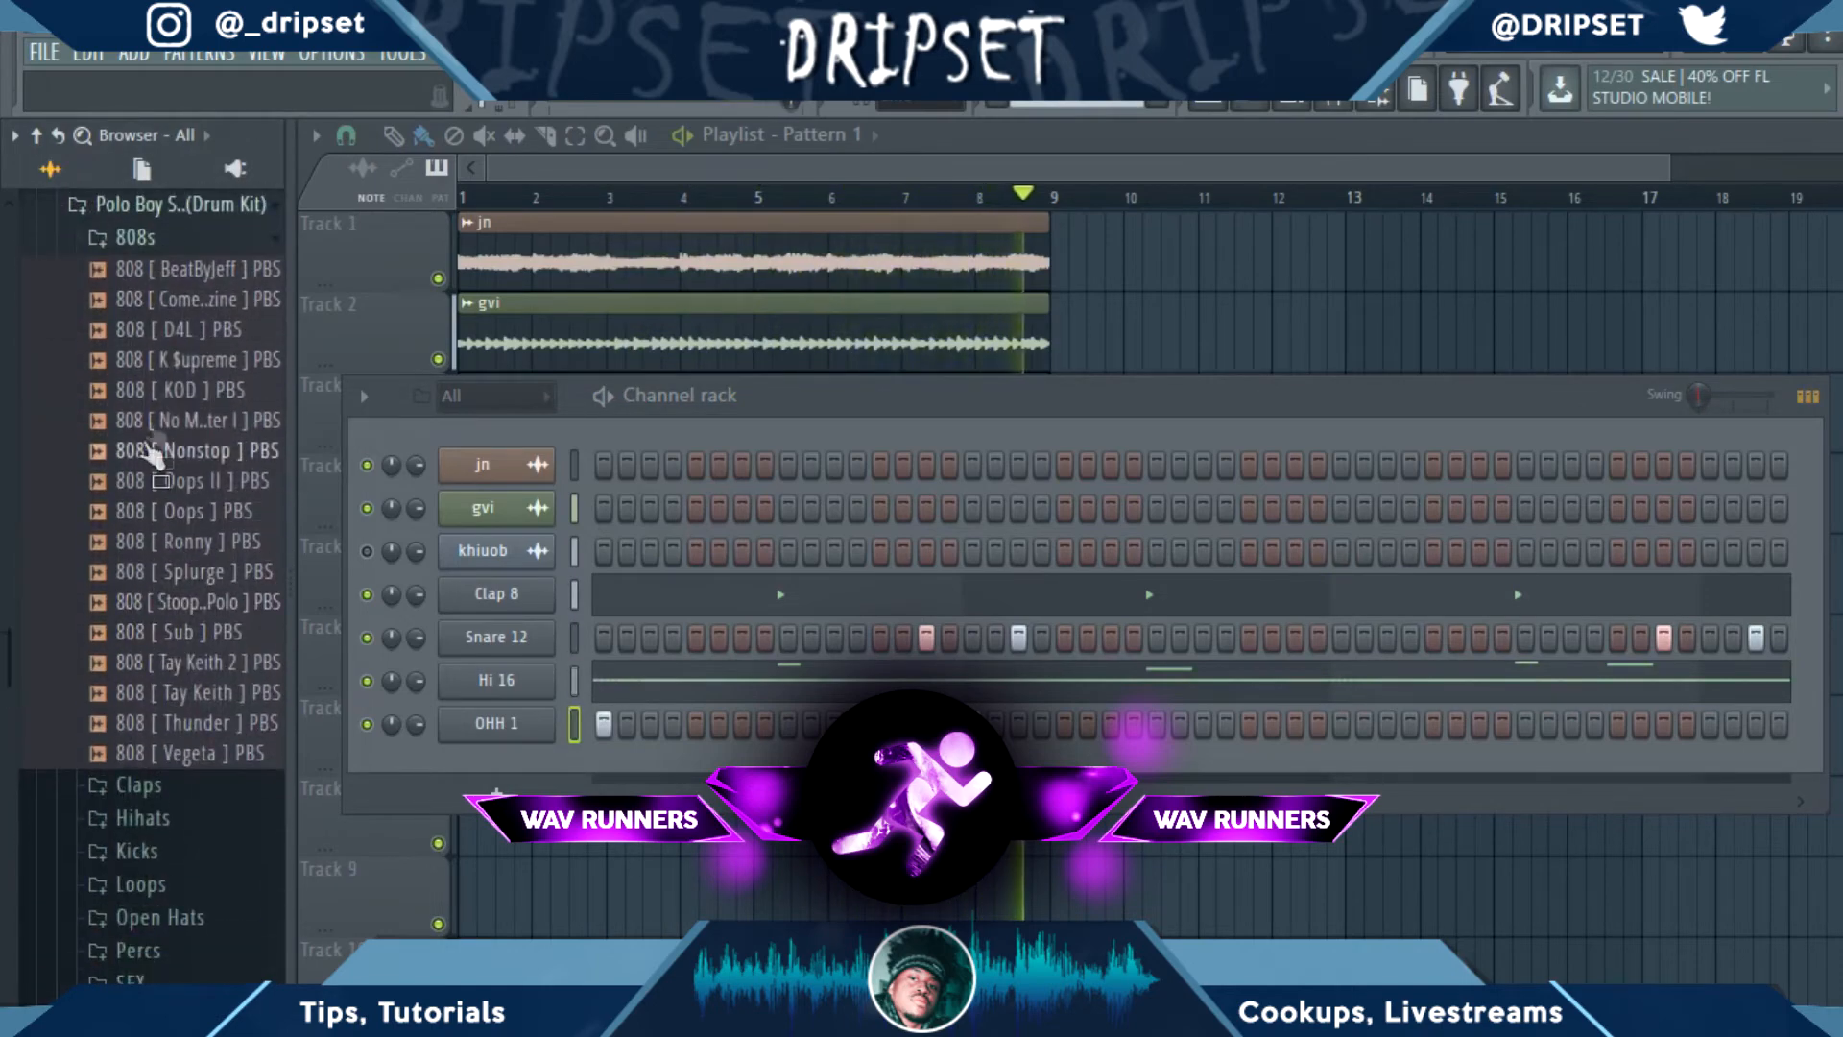
click(177, 305)
drag(178, 308, 538, 576)
Review the Comethazine 808 channel's miscellaneous and sample settings, and return to the channel rack.
click(550, 597)
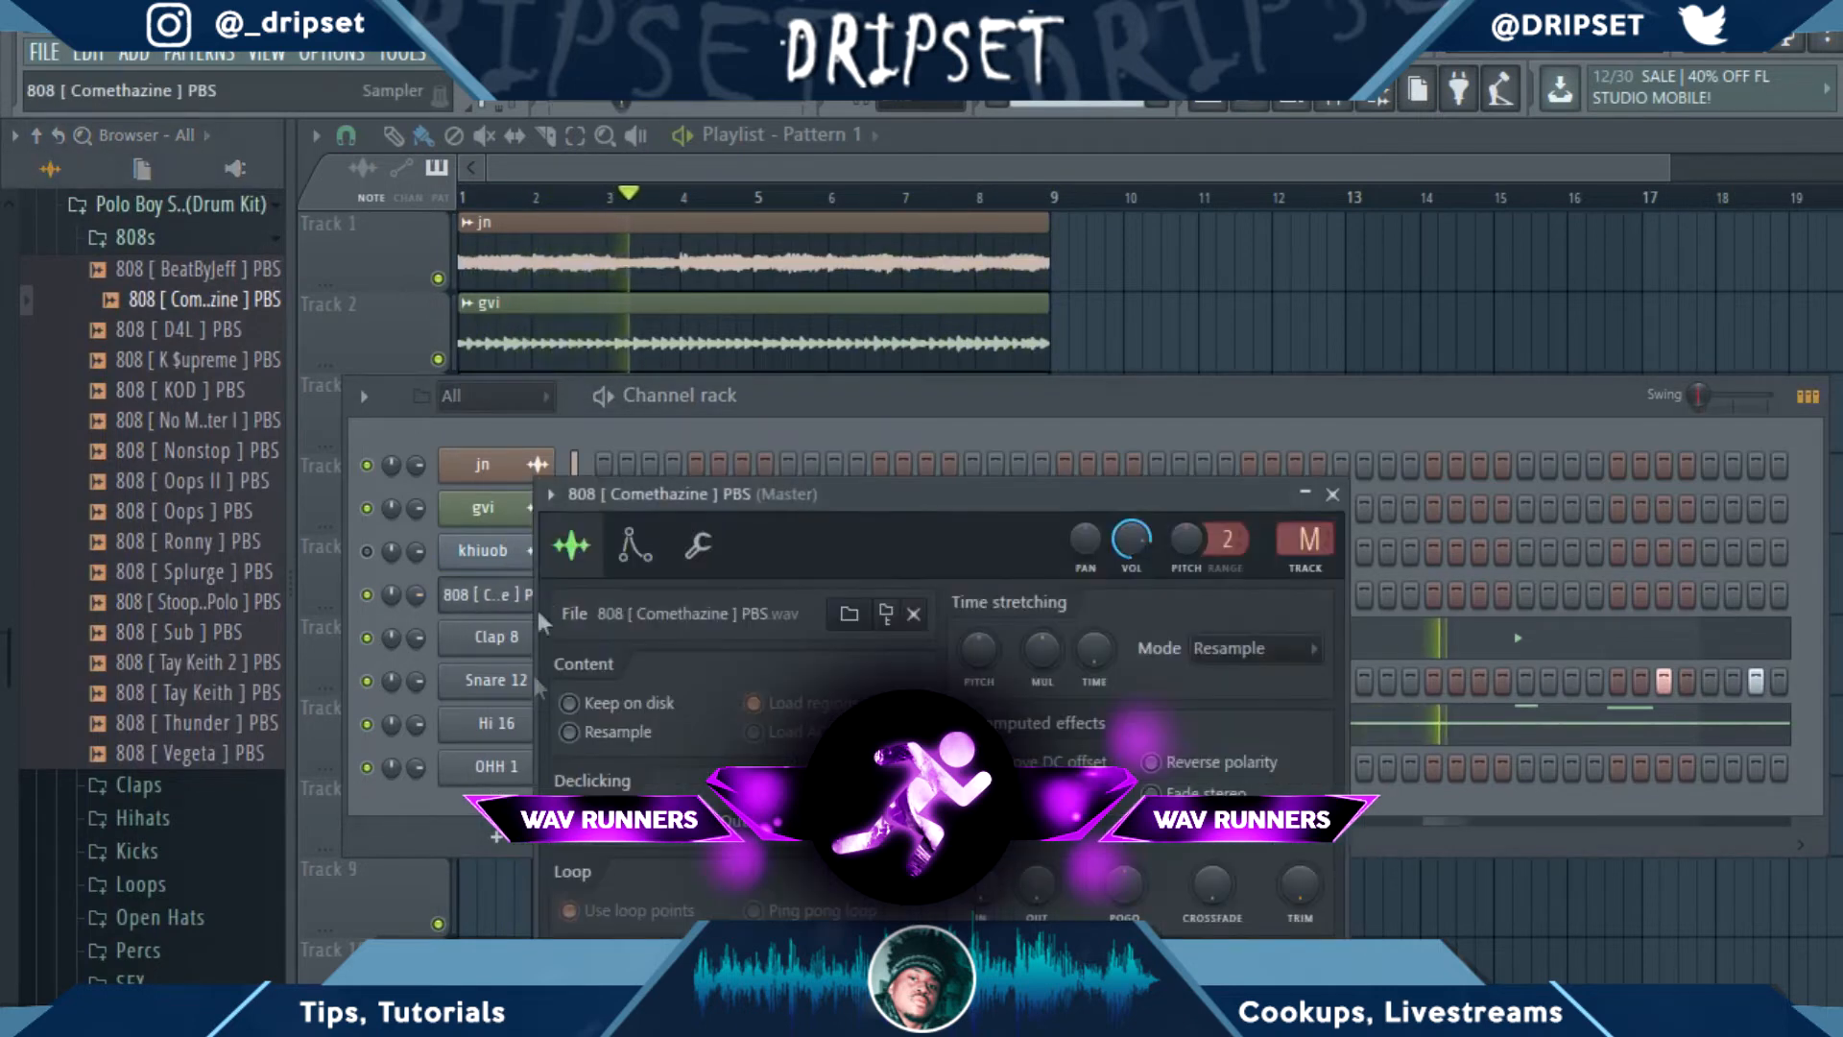
click(693, 564)
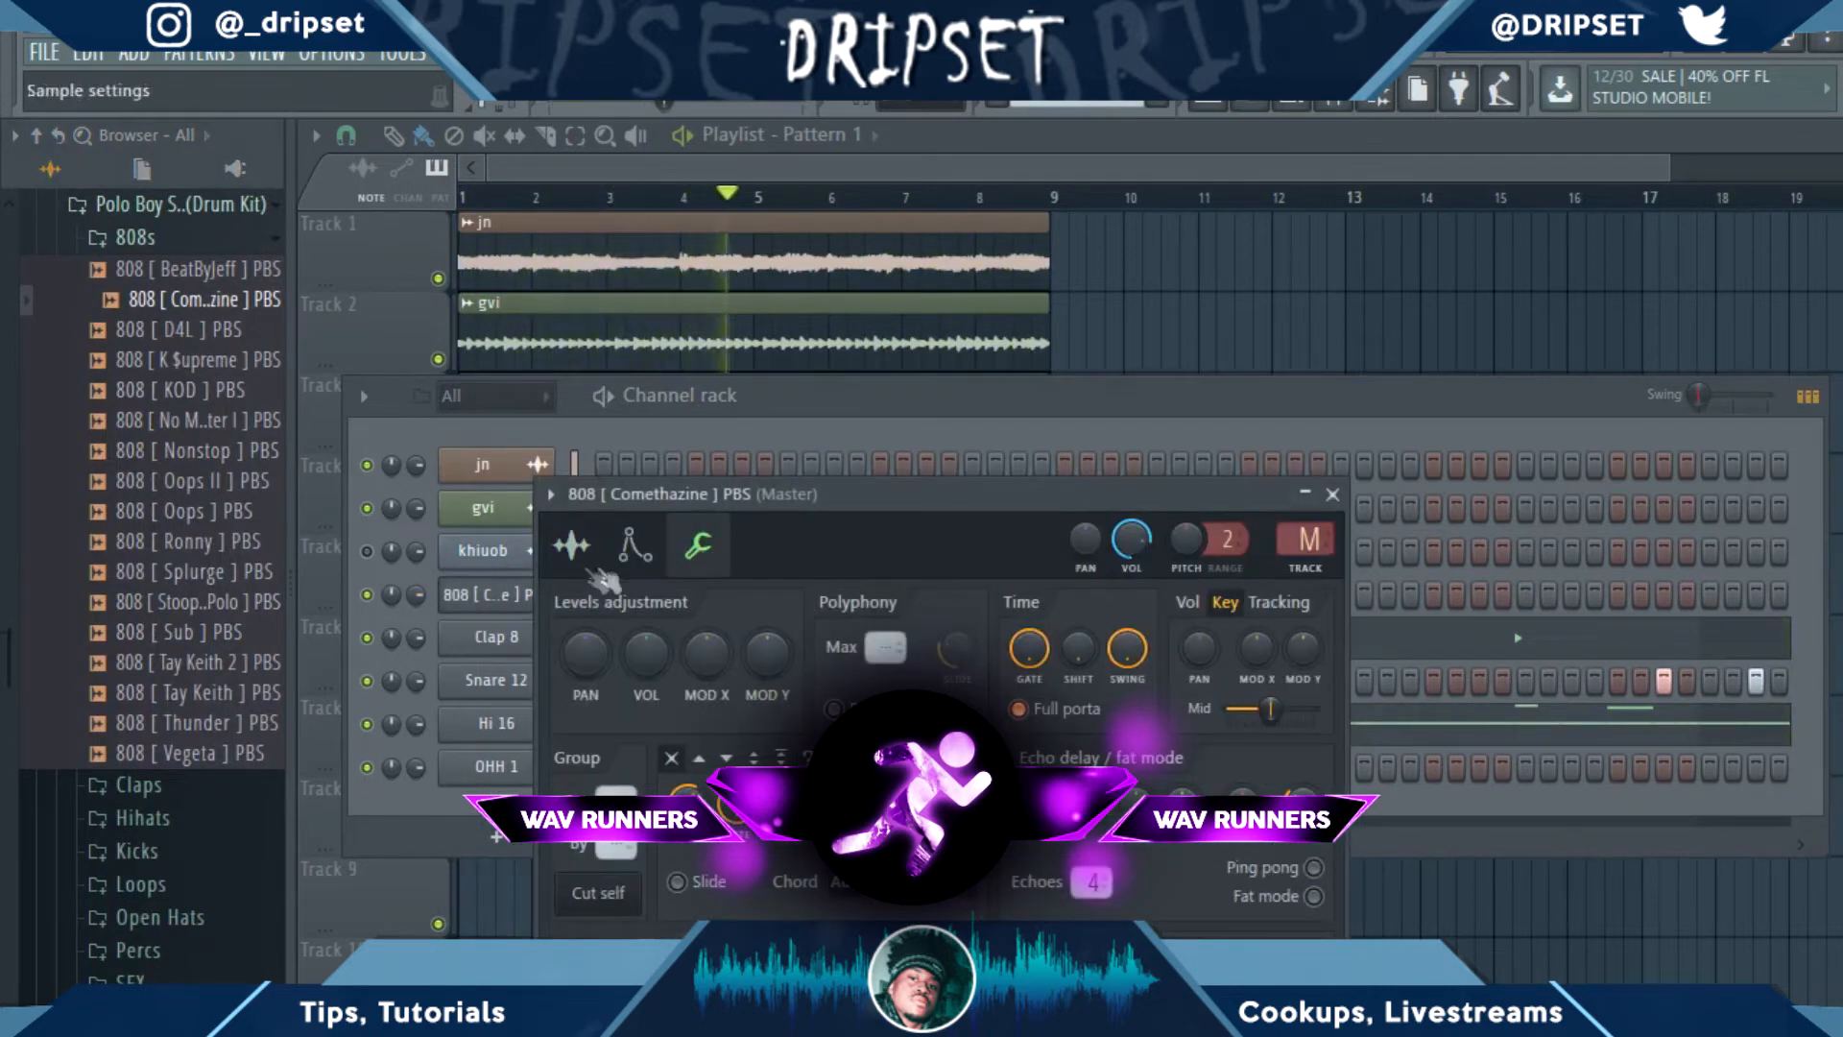
click(572, 547)
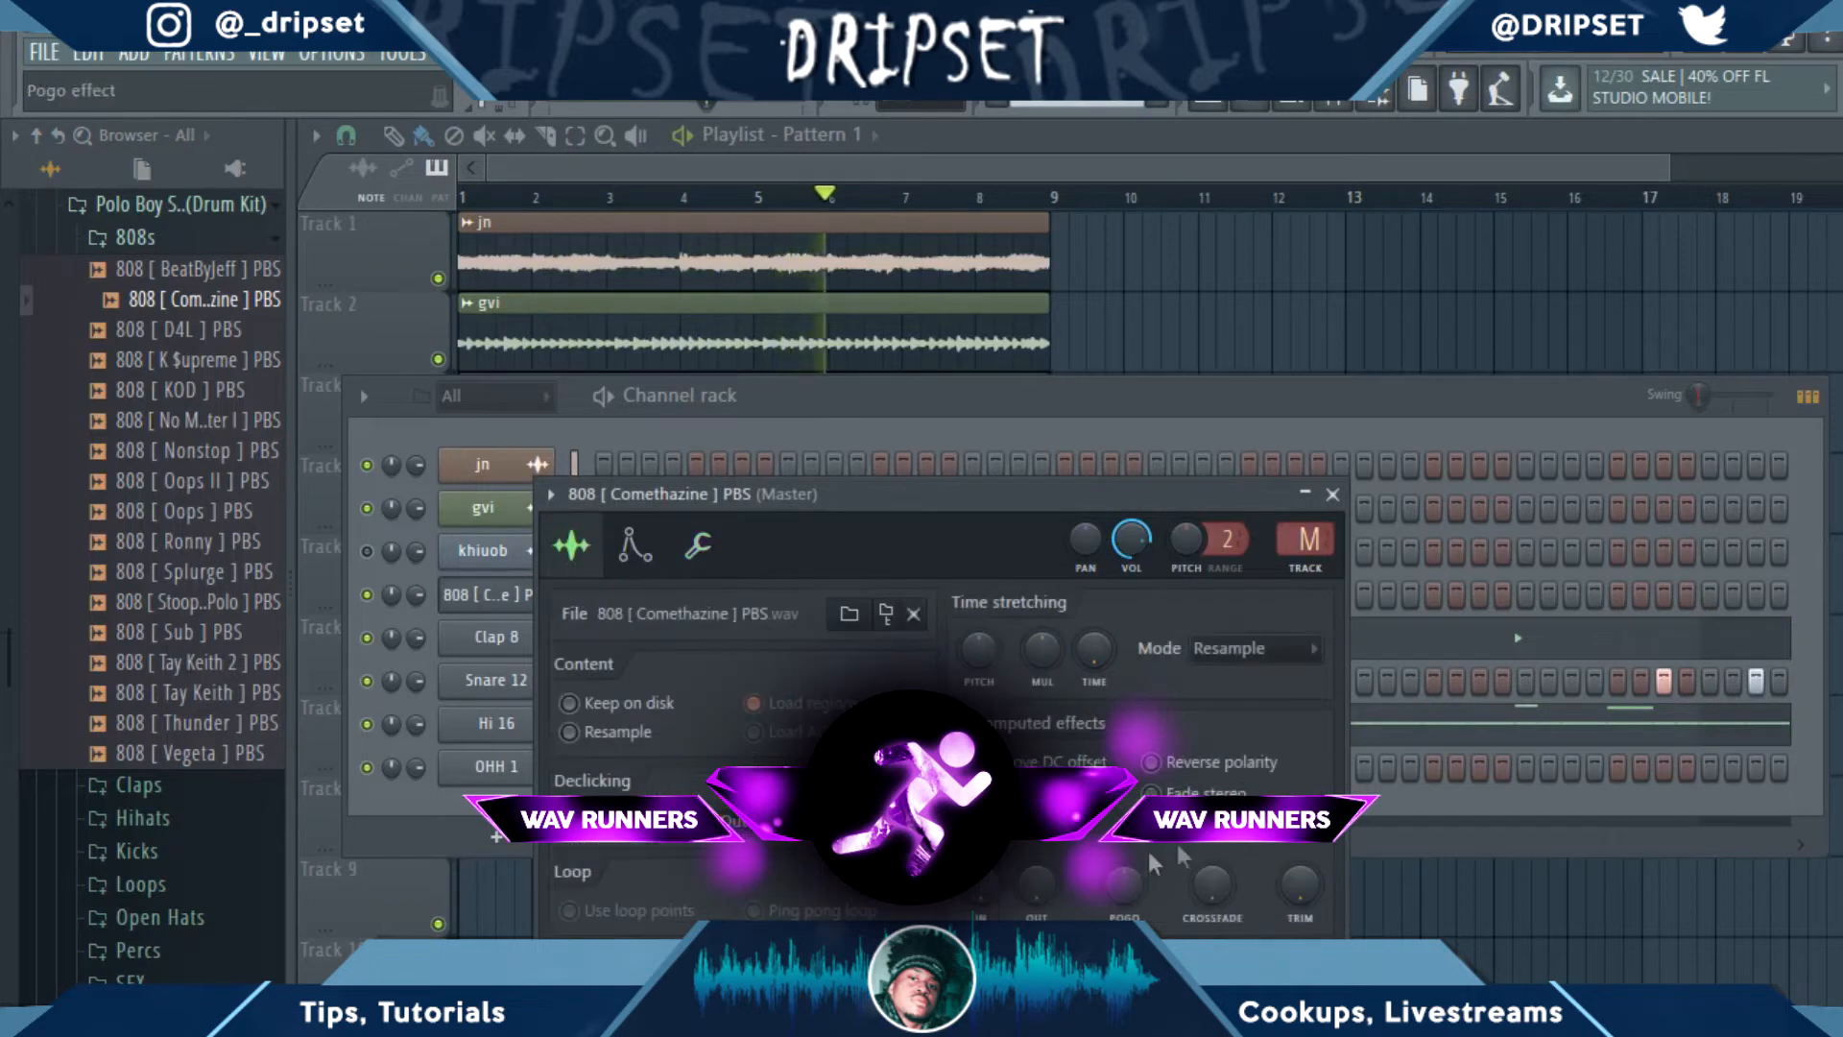
click(1333, 494)
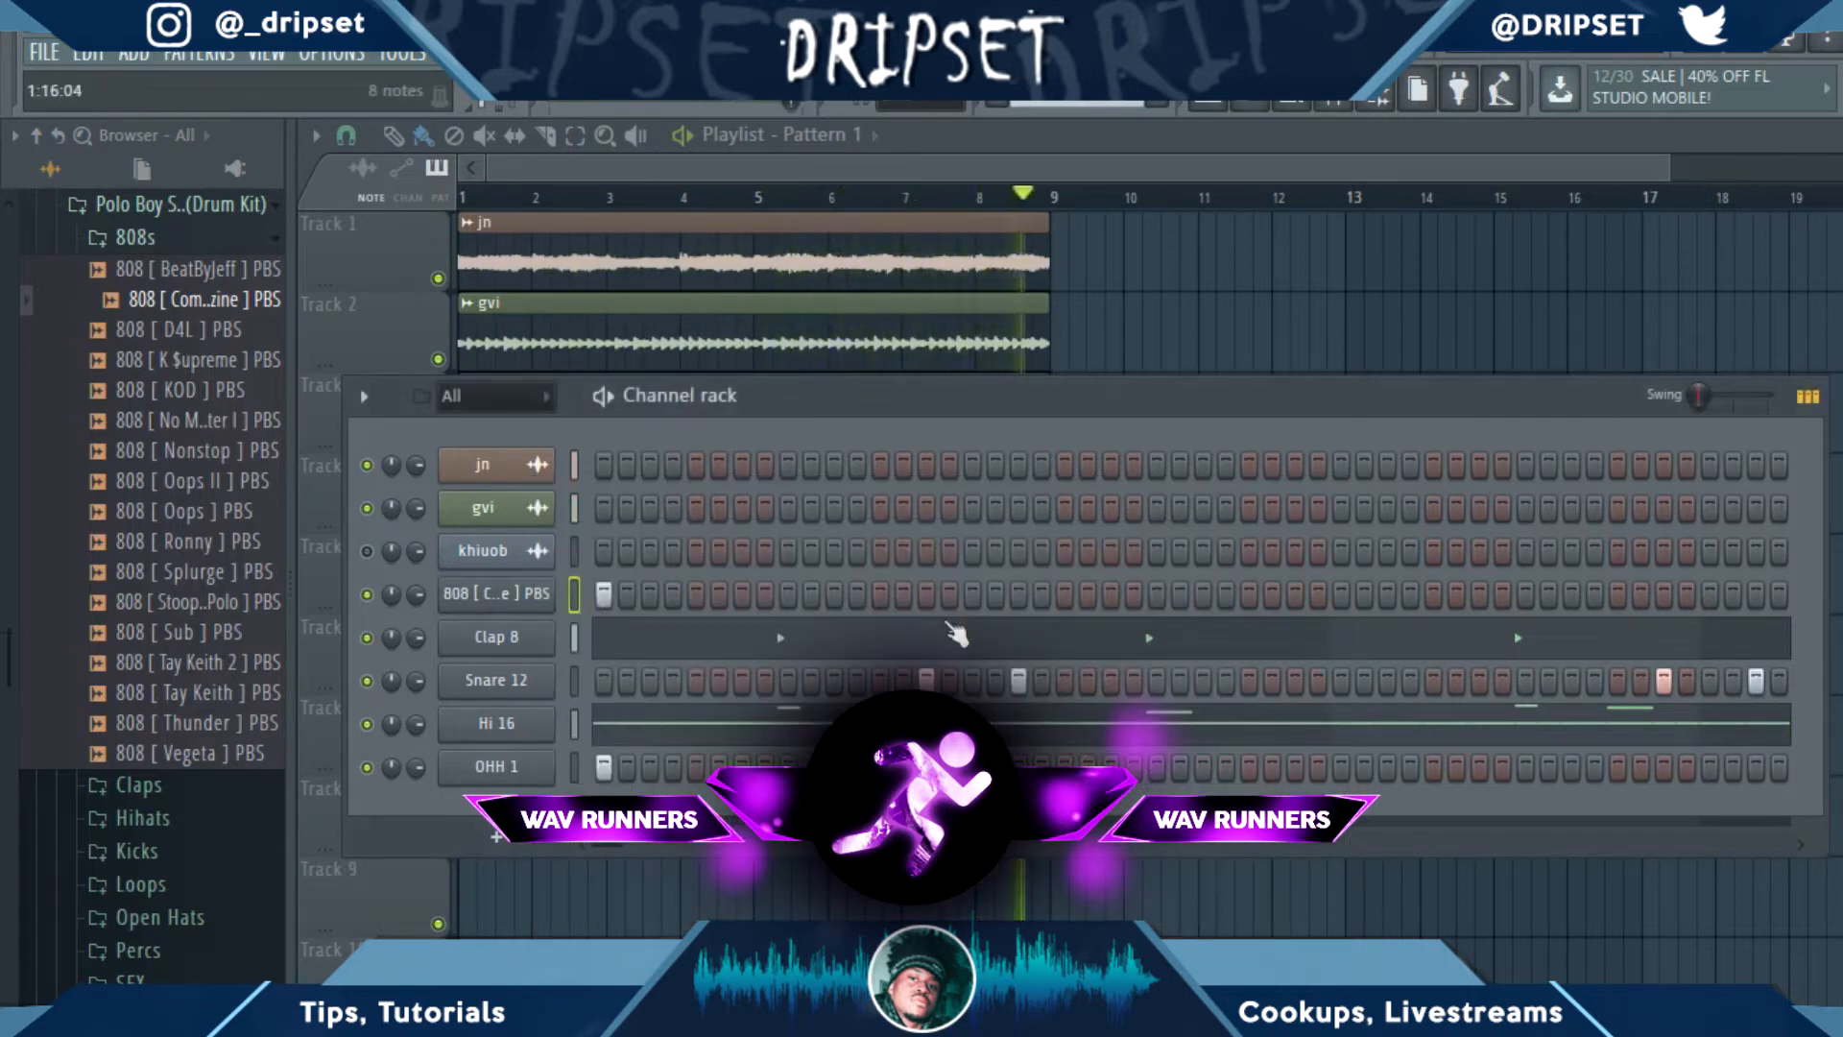
Place 808 hits on steps 1, 13 and 21 of the Comethazine channel.
click(881, 593)
click(1064, 593)
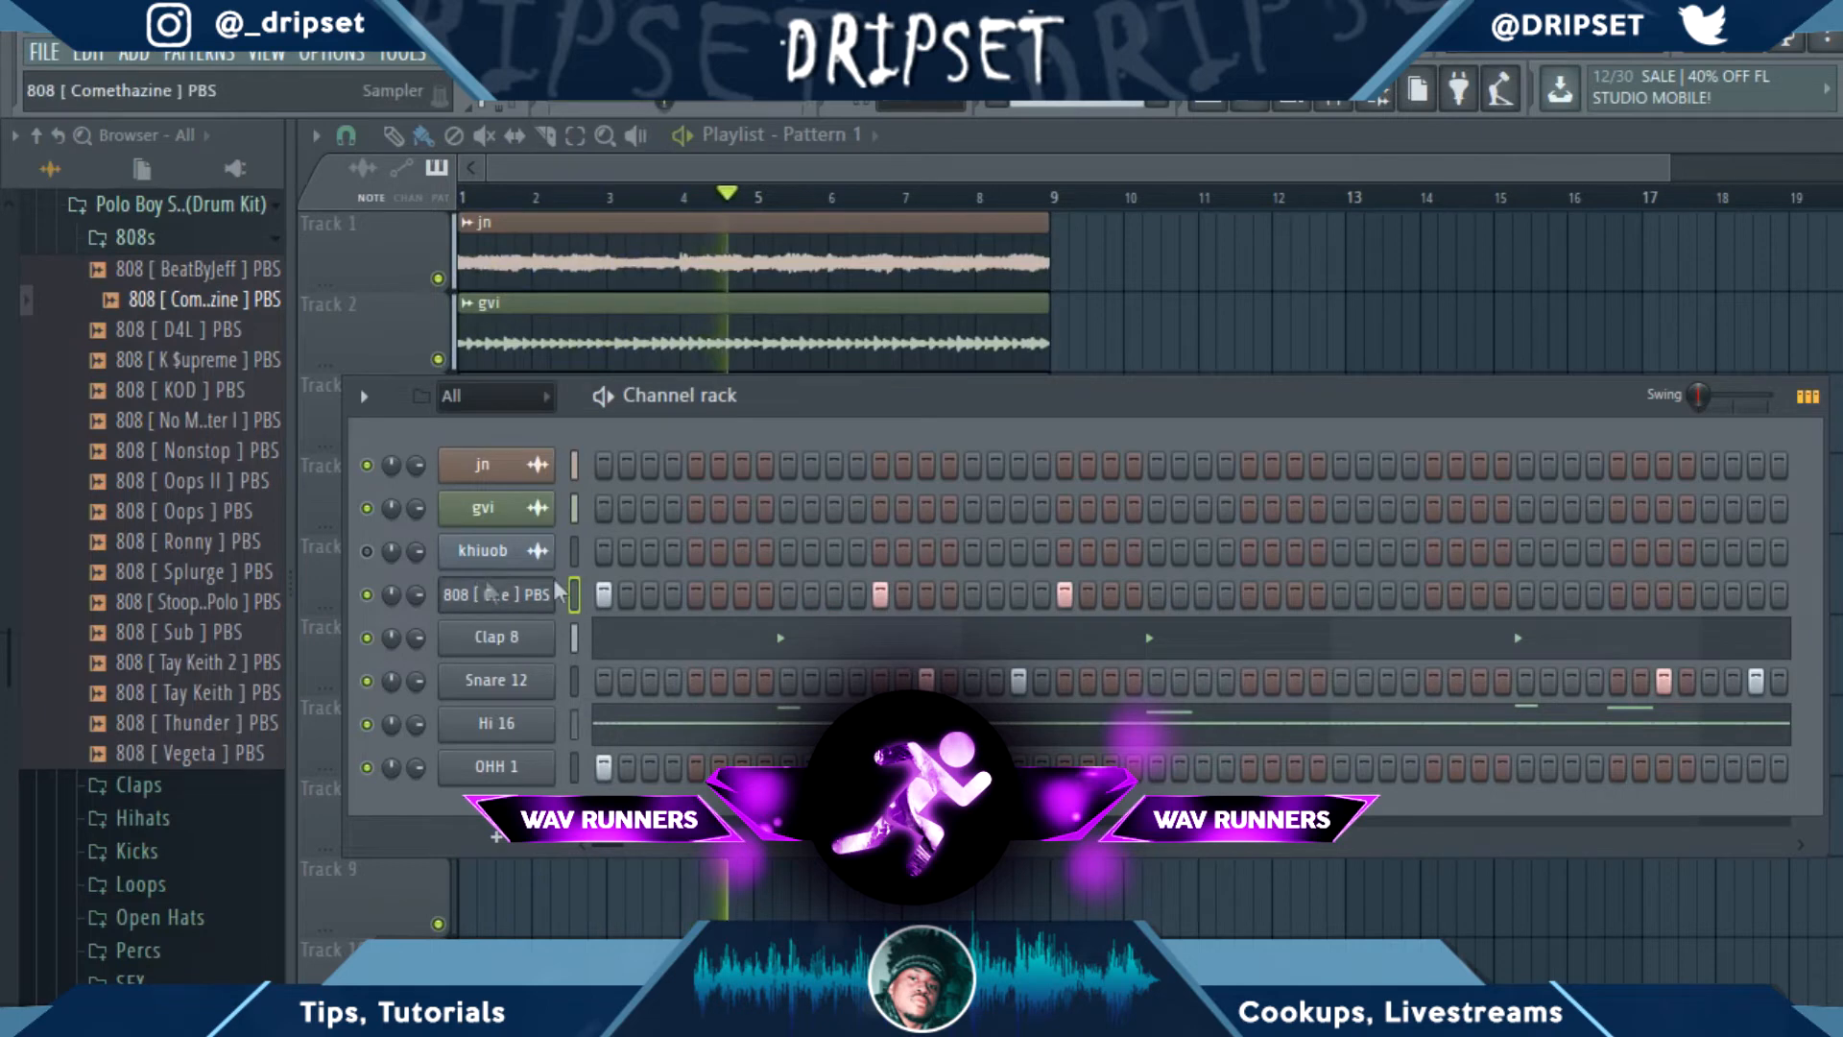
key(space)
Transpose the three 808 notes in the piano roll up to D8 and deselect them.
key(F7)
drag(679, 615, 370, 488)
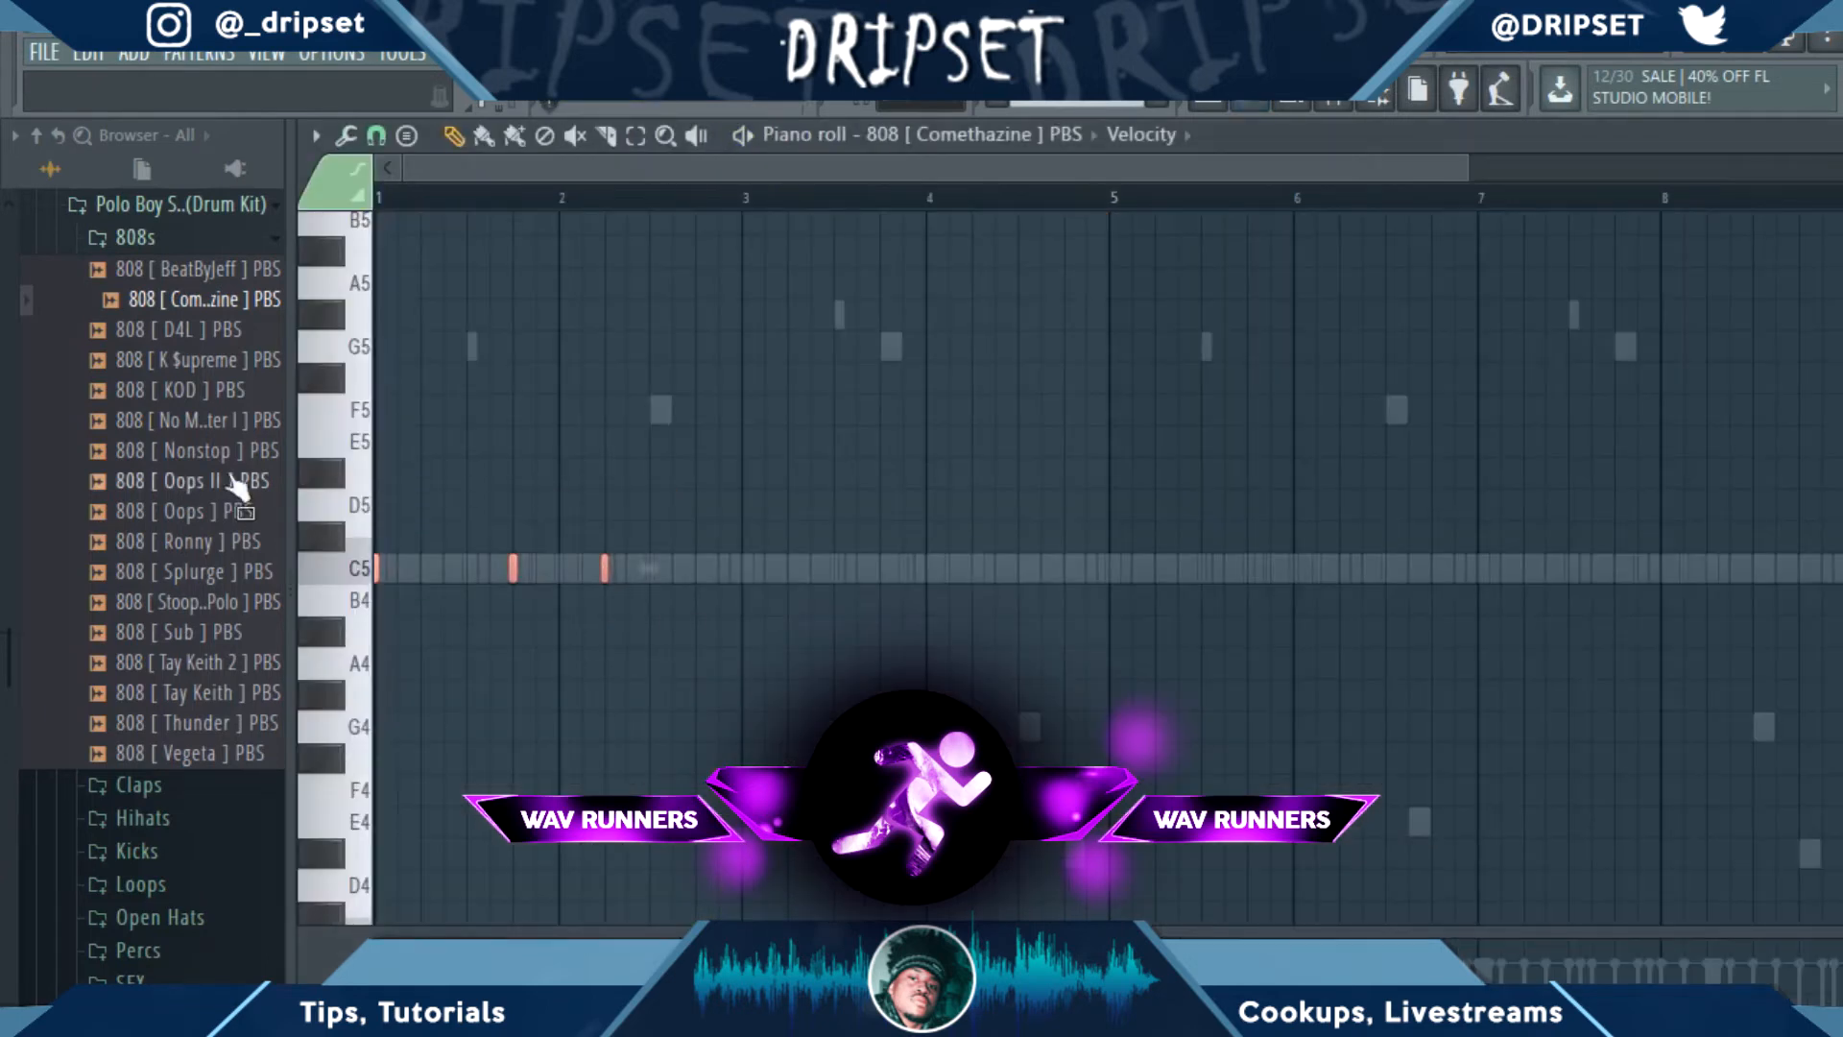
key(ctrl+Up)
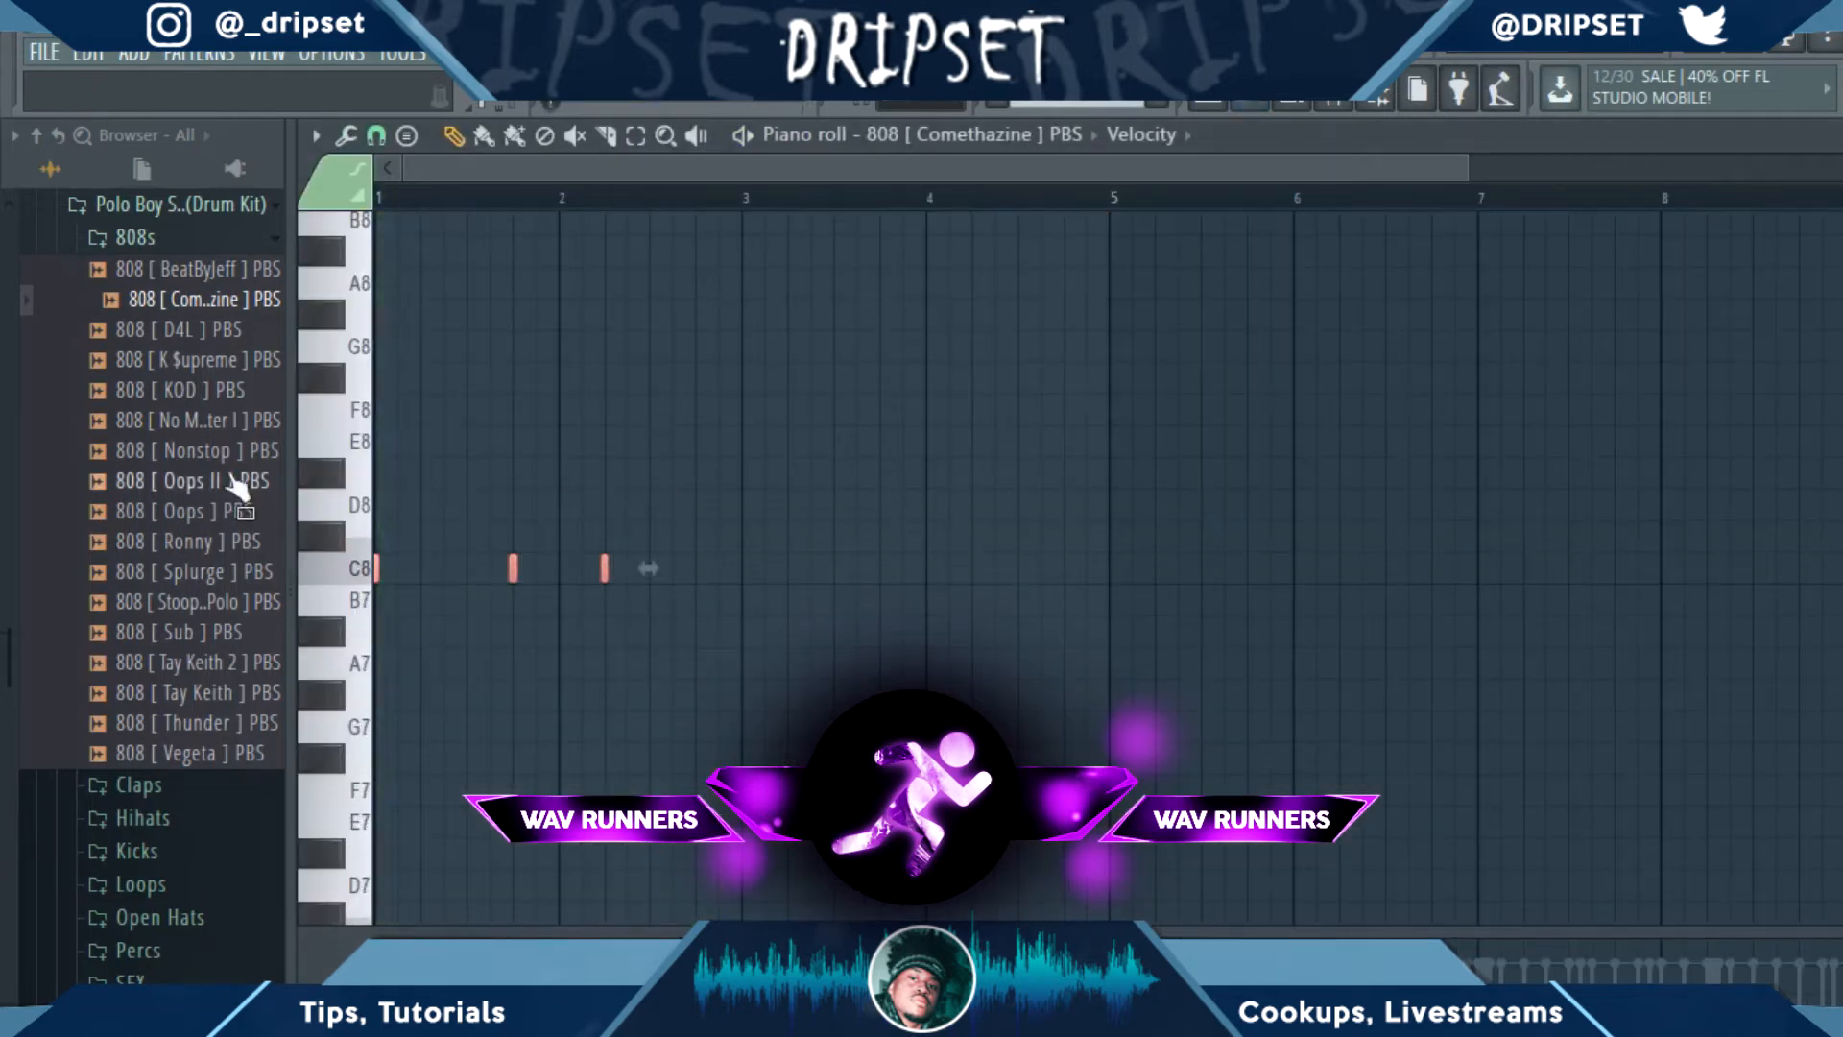
key(shift+Up)
key(shift+Up)
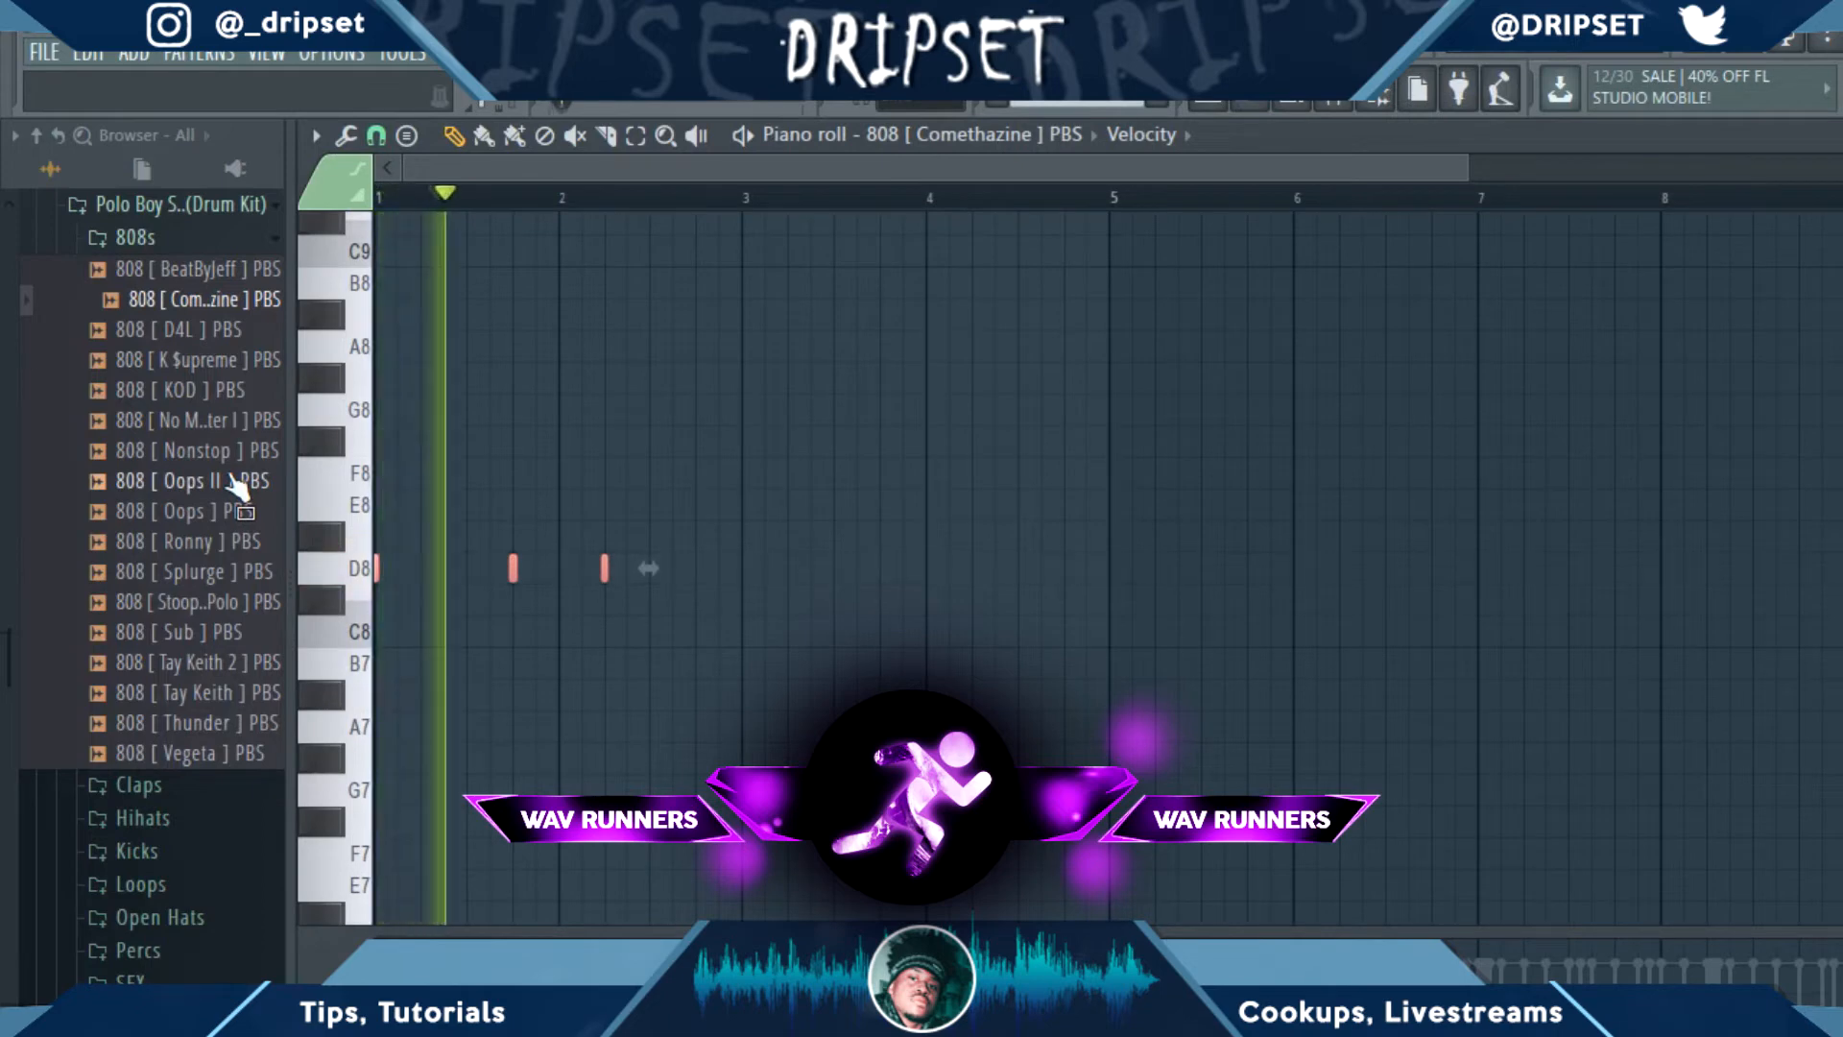
ctrl+click(861, 612)
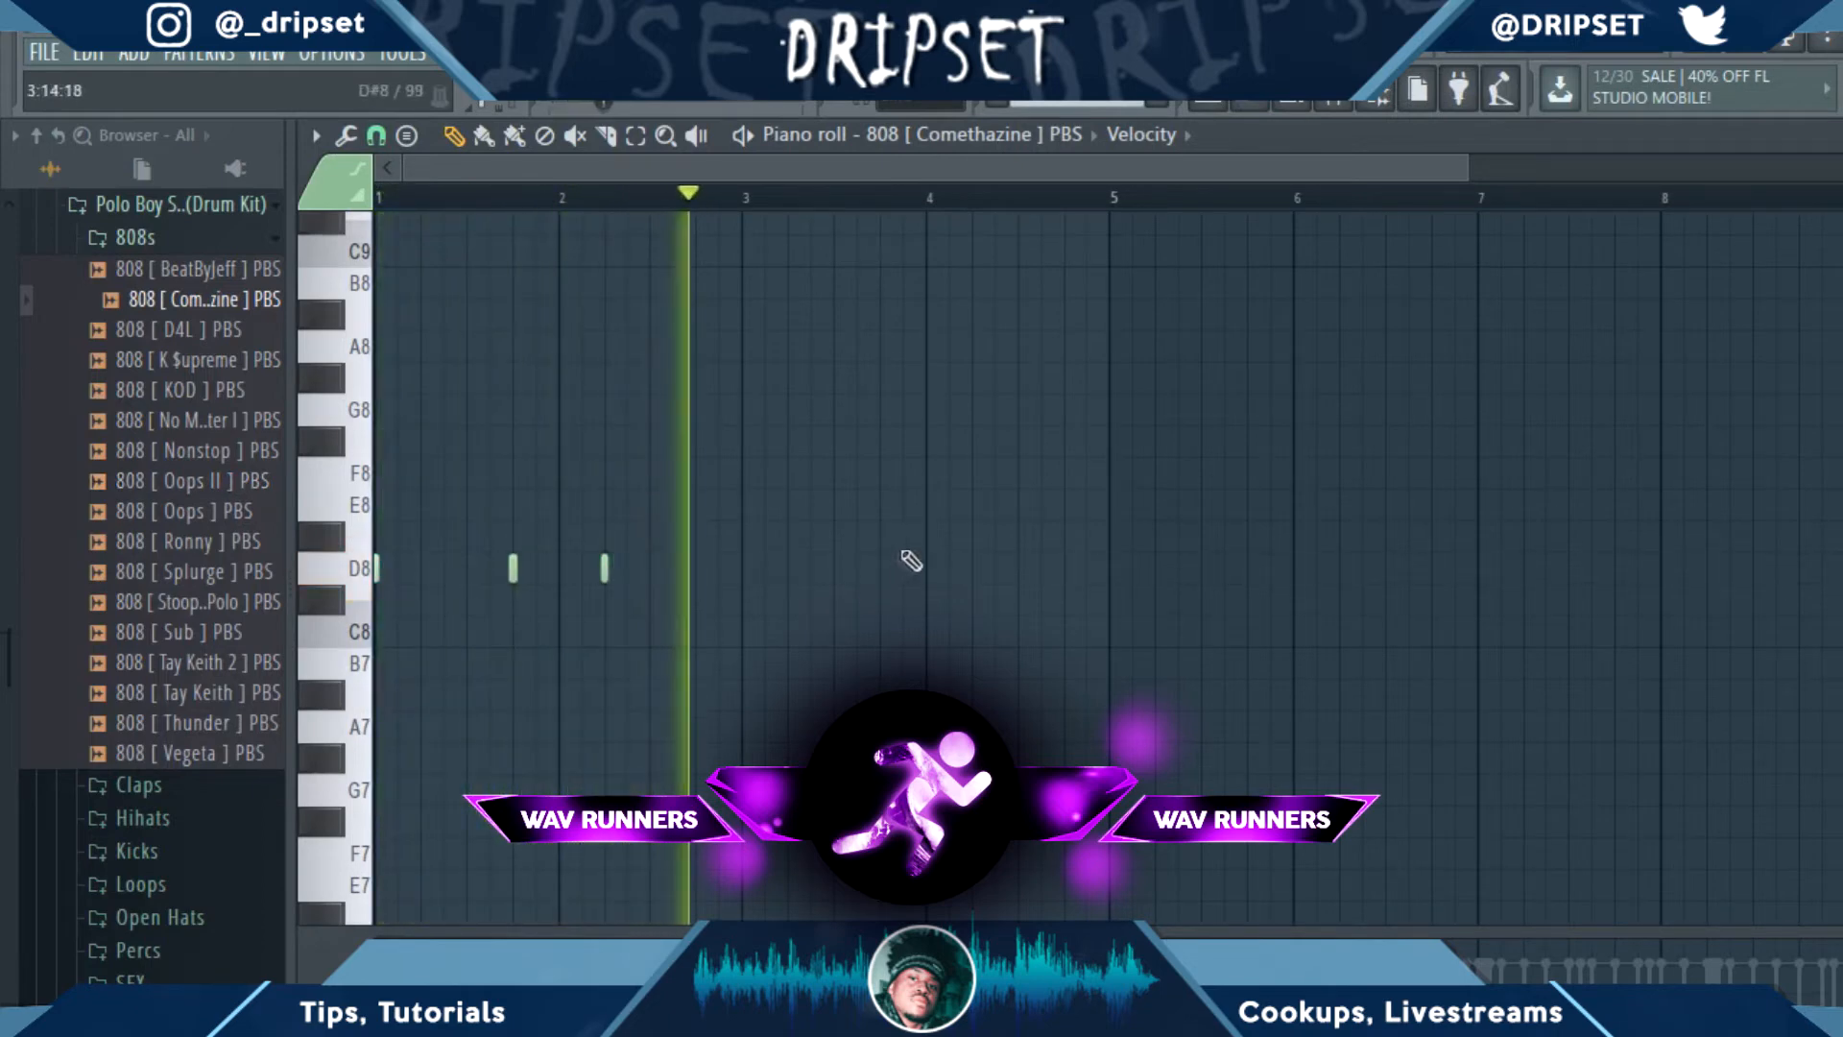
Transpose all three 808 notes down three octaves to D5.
click(902, 470)
right_click(902, 475)
key(ctrl+a)
key(space)
key(ctrl+Down)
Try the third 808 note, on step 5 of bar 2, at G5 in place of D5.
key(space)
key(space)
key(space)
key(space)
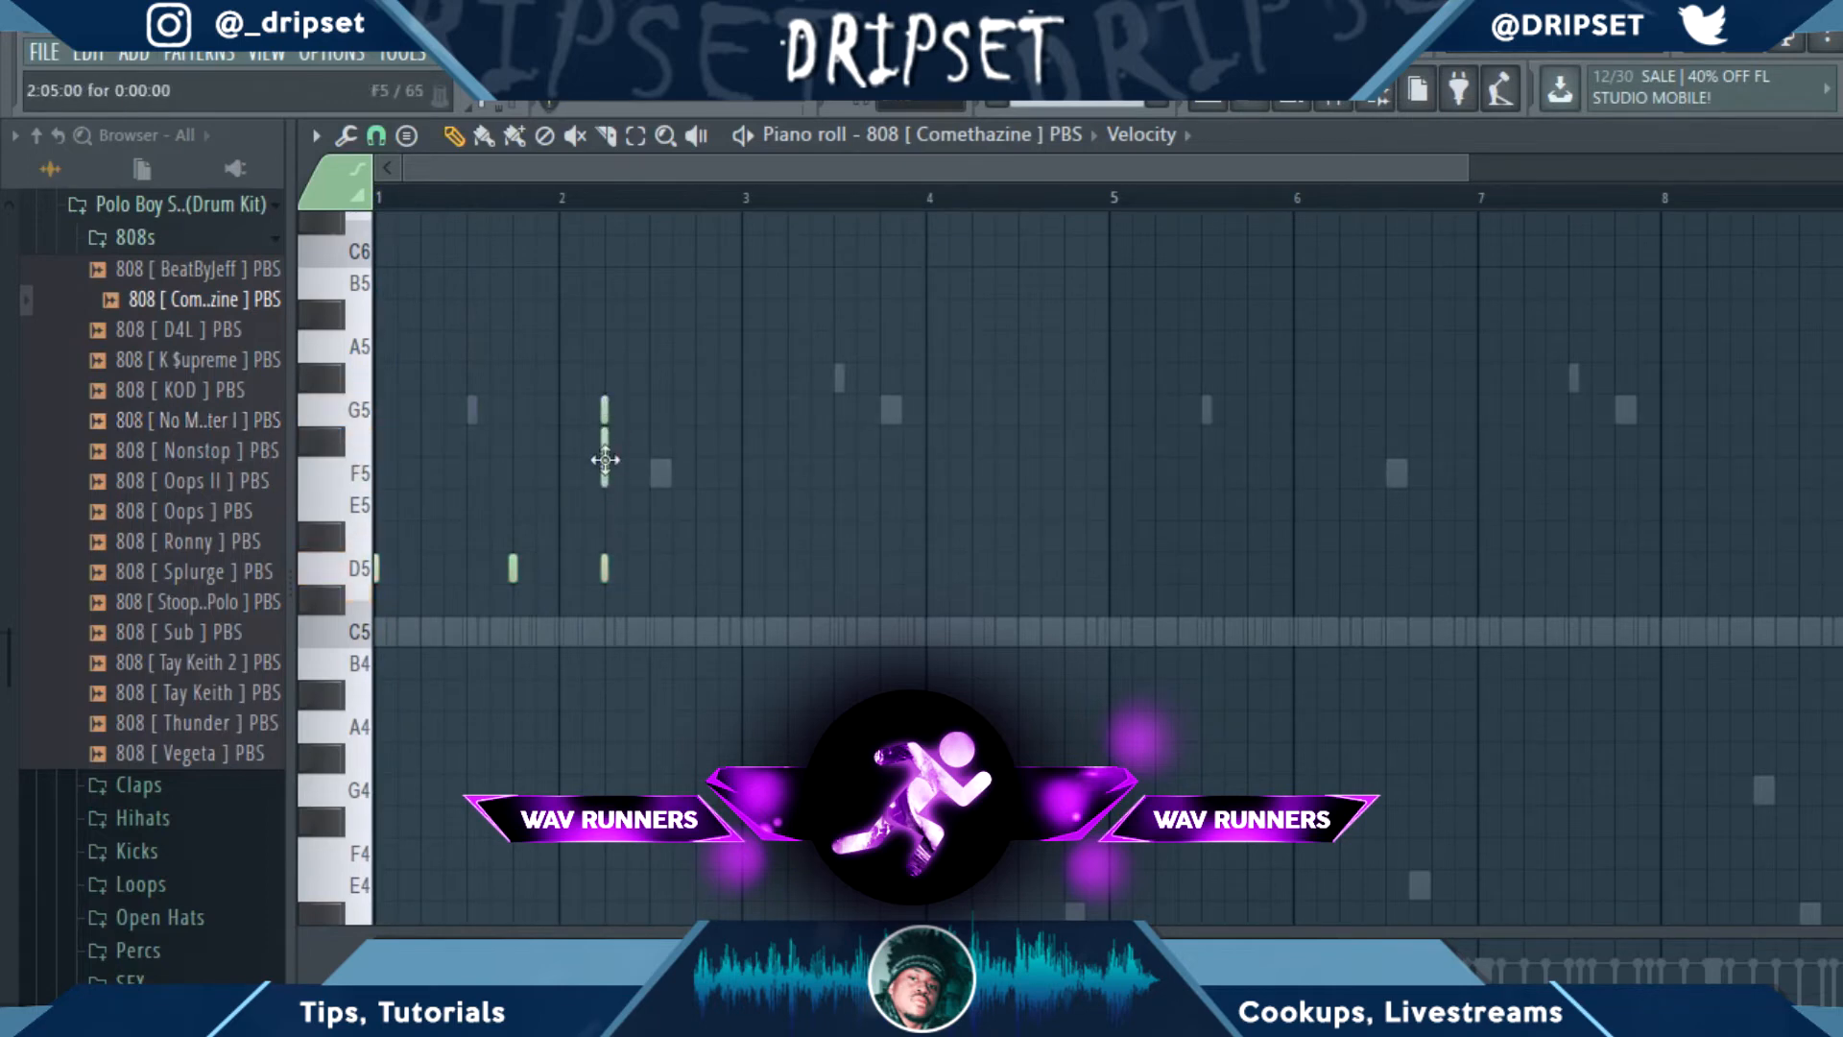
key(space)
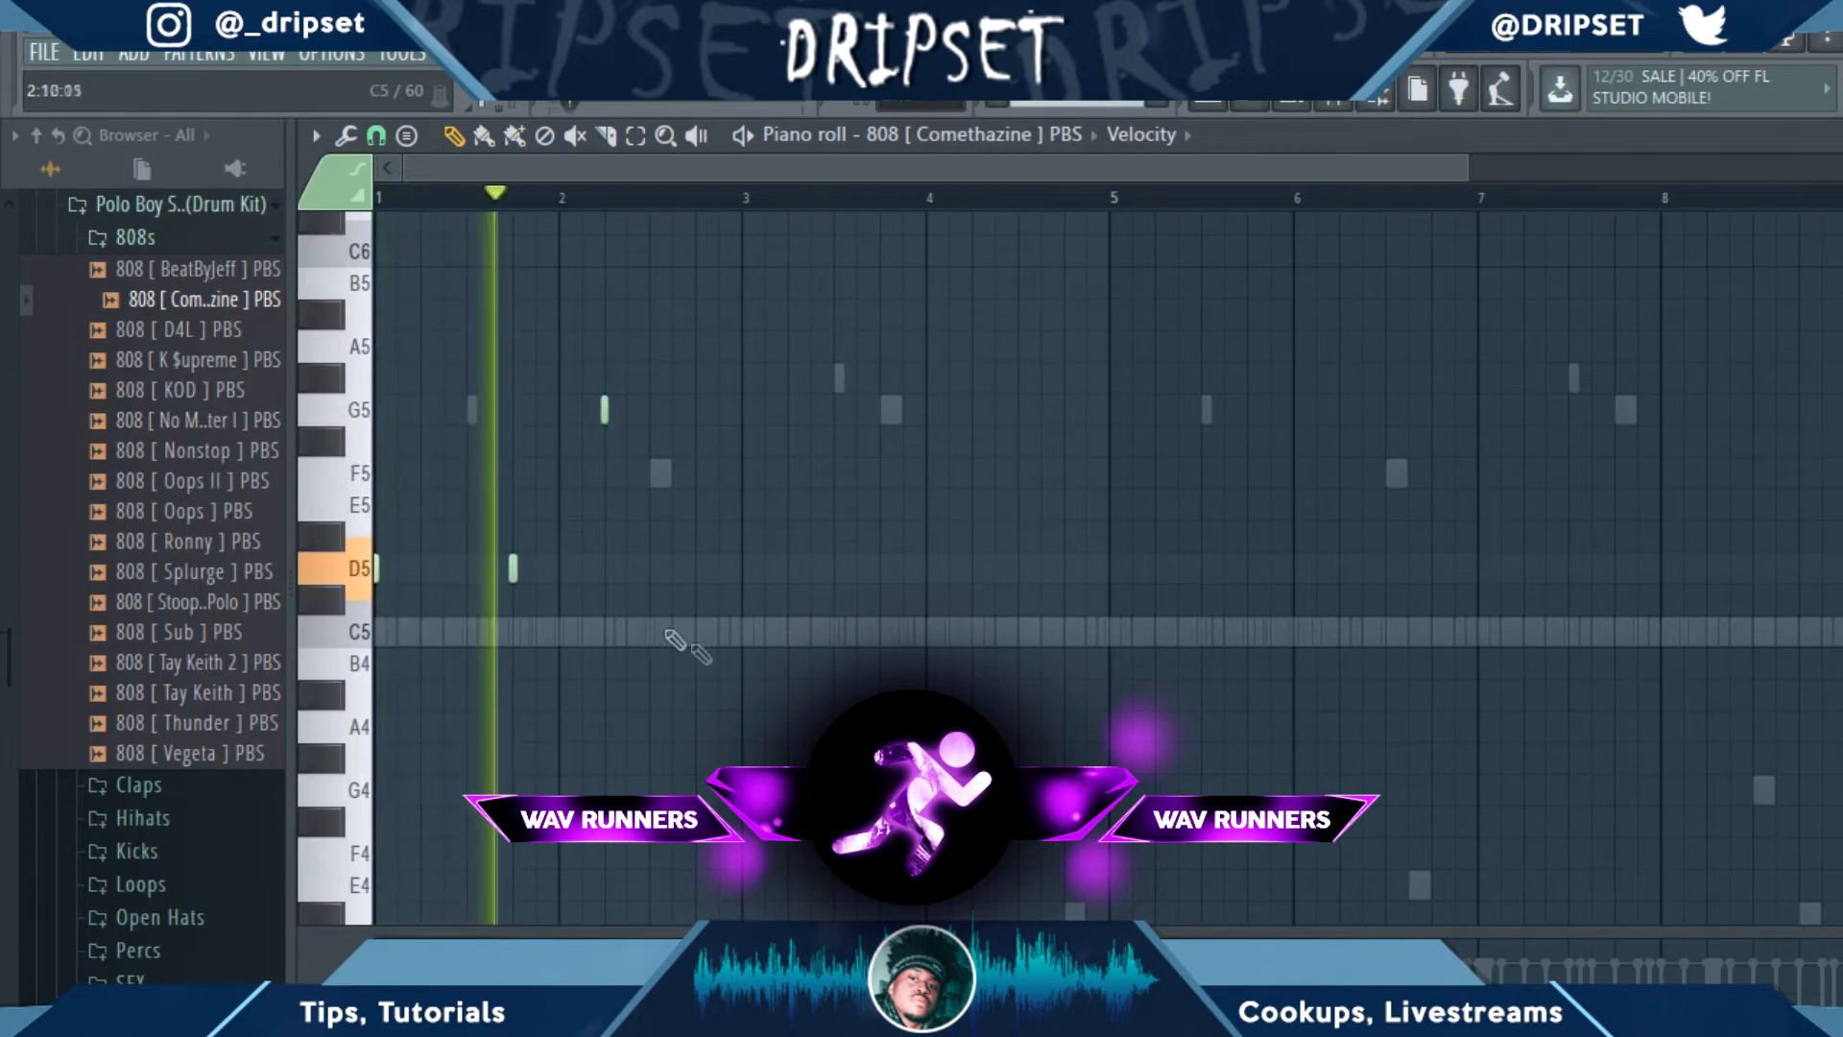
key(space)
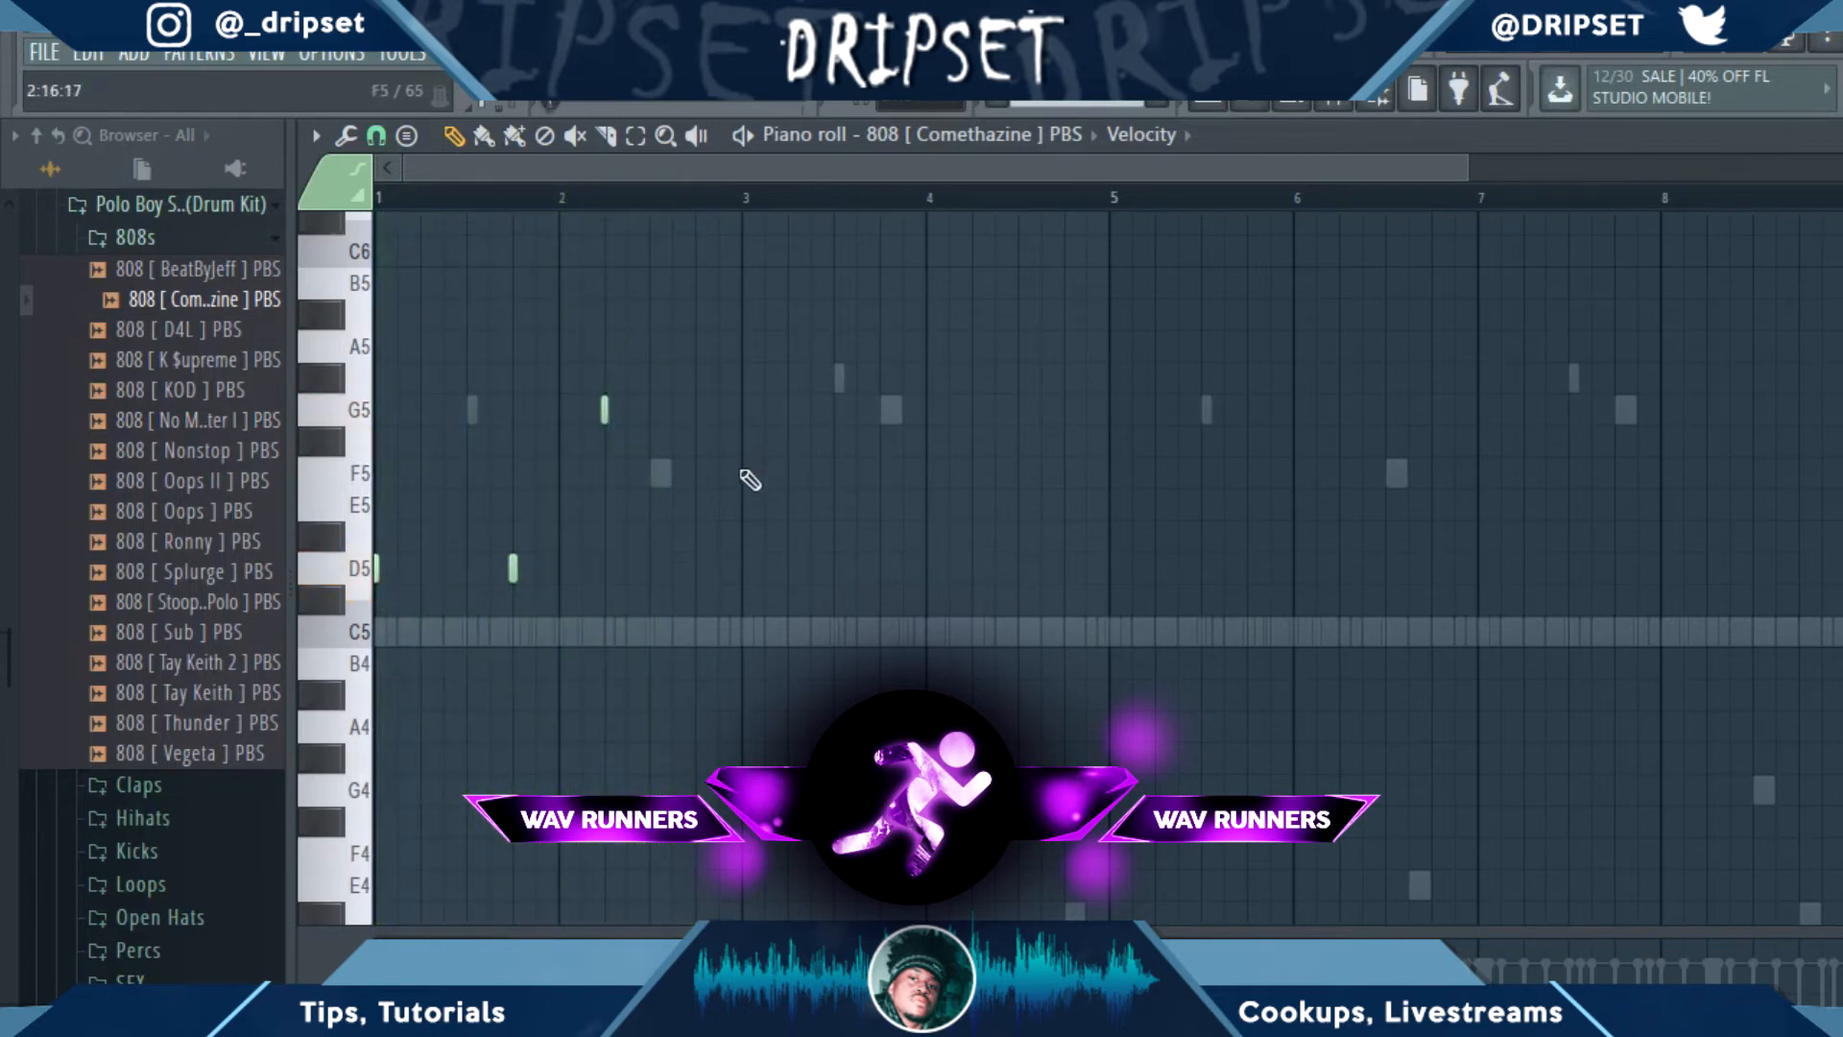
Delete the G5 note and transpose the two remaining 808 notes in bar 1 up to E9.
drag(726, 628, 46, 286)
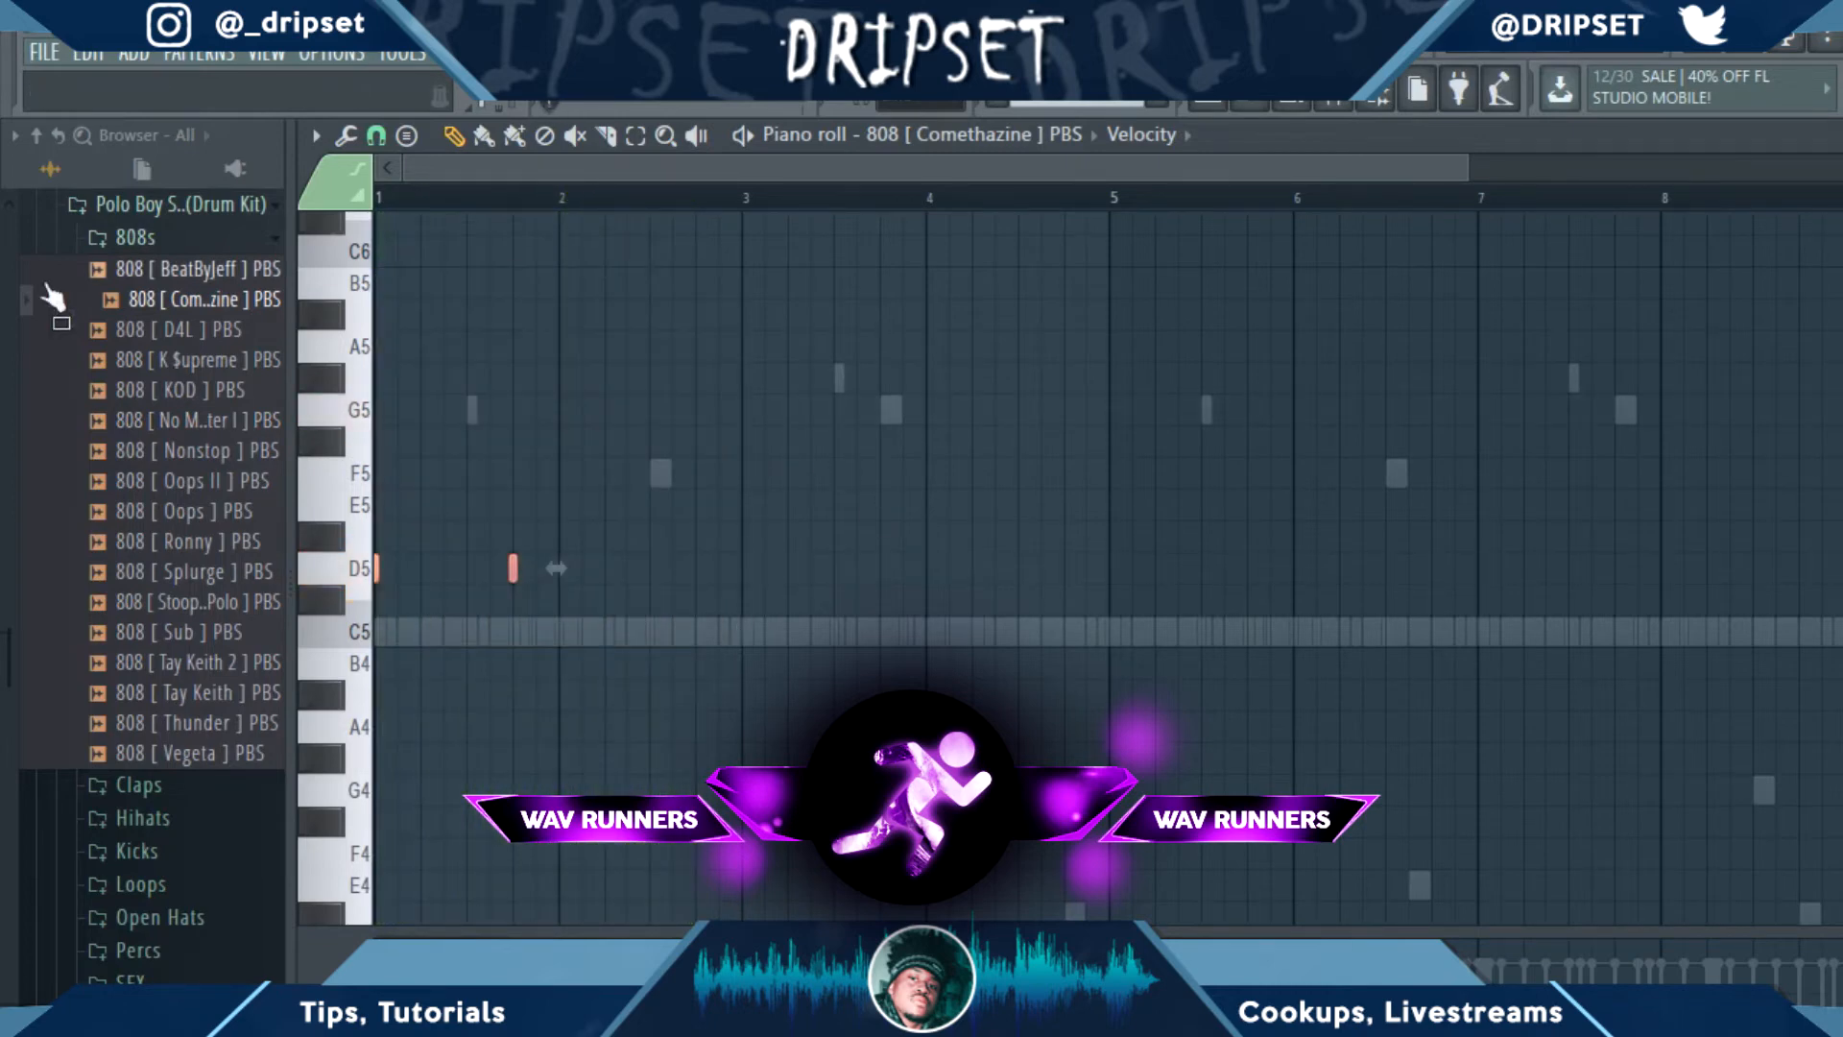
key(ctrl+Up)
key(ctrl+Up)
key(space)
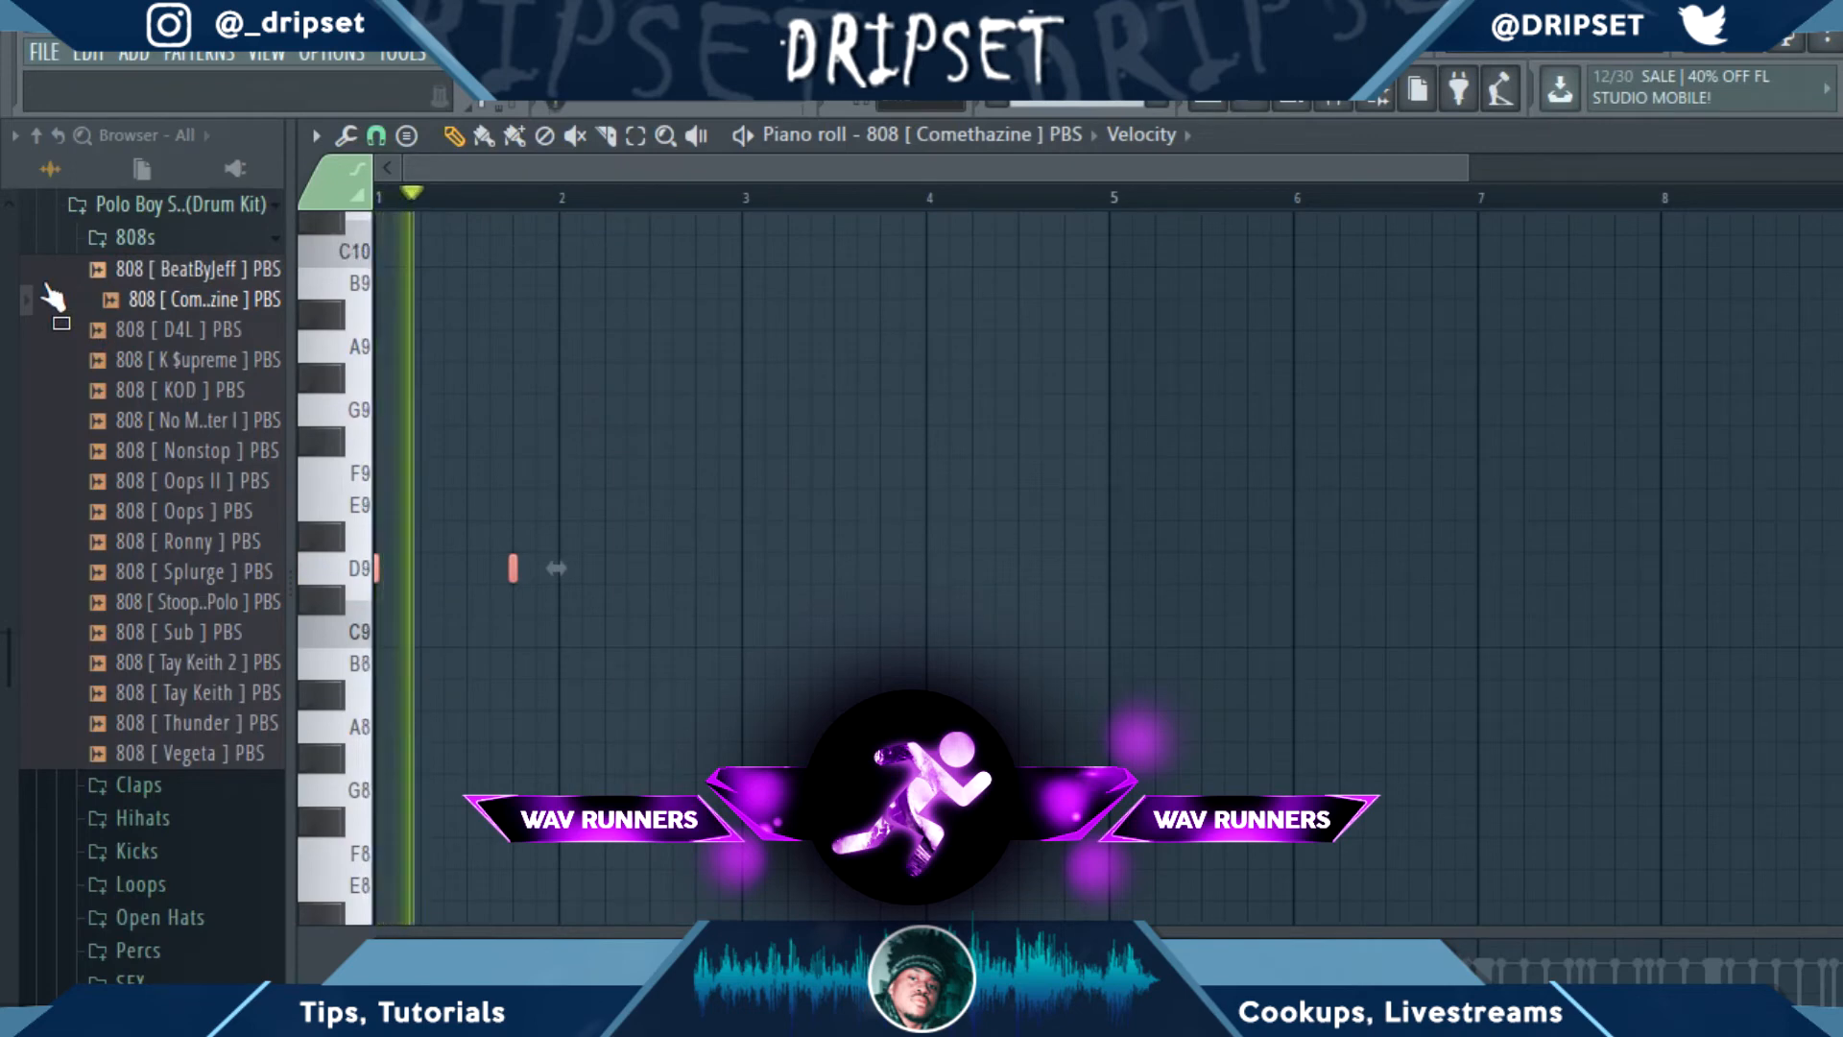
key(Up)
key(Up)
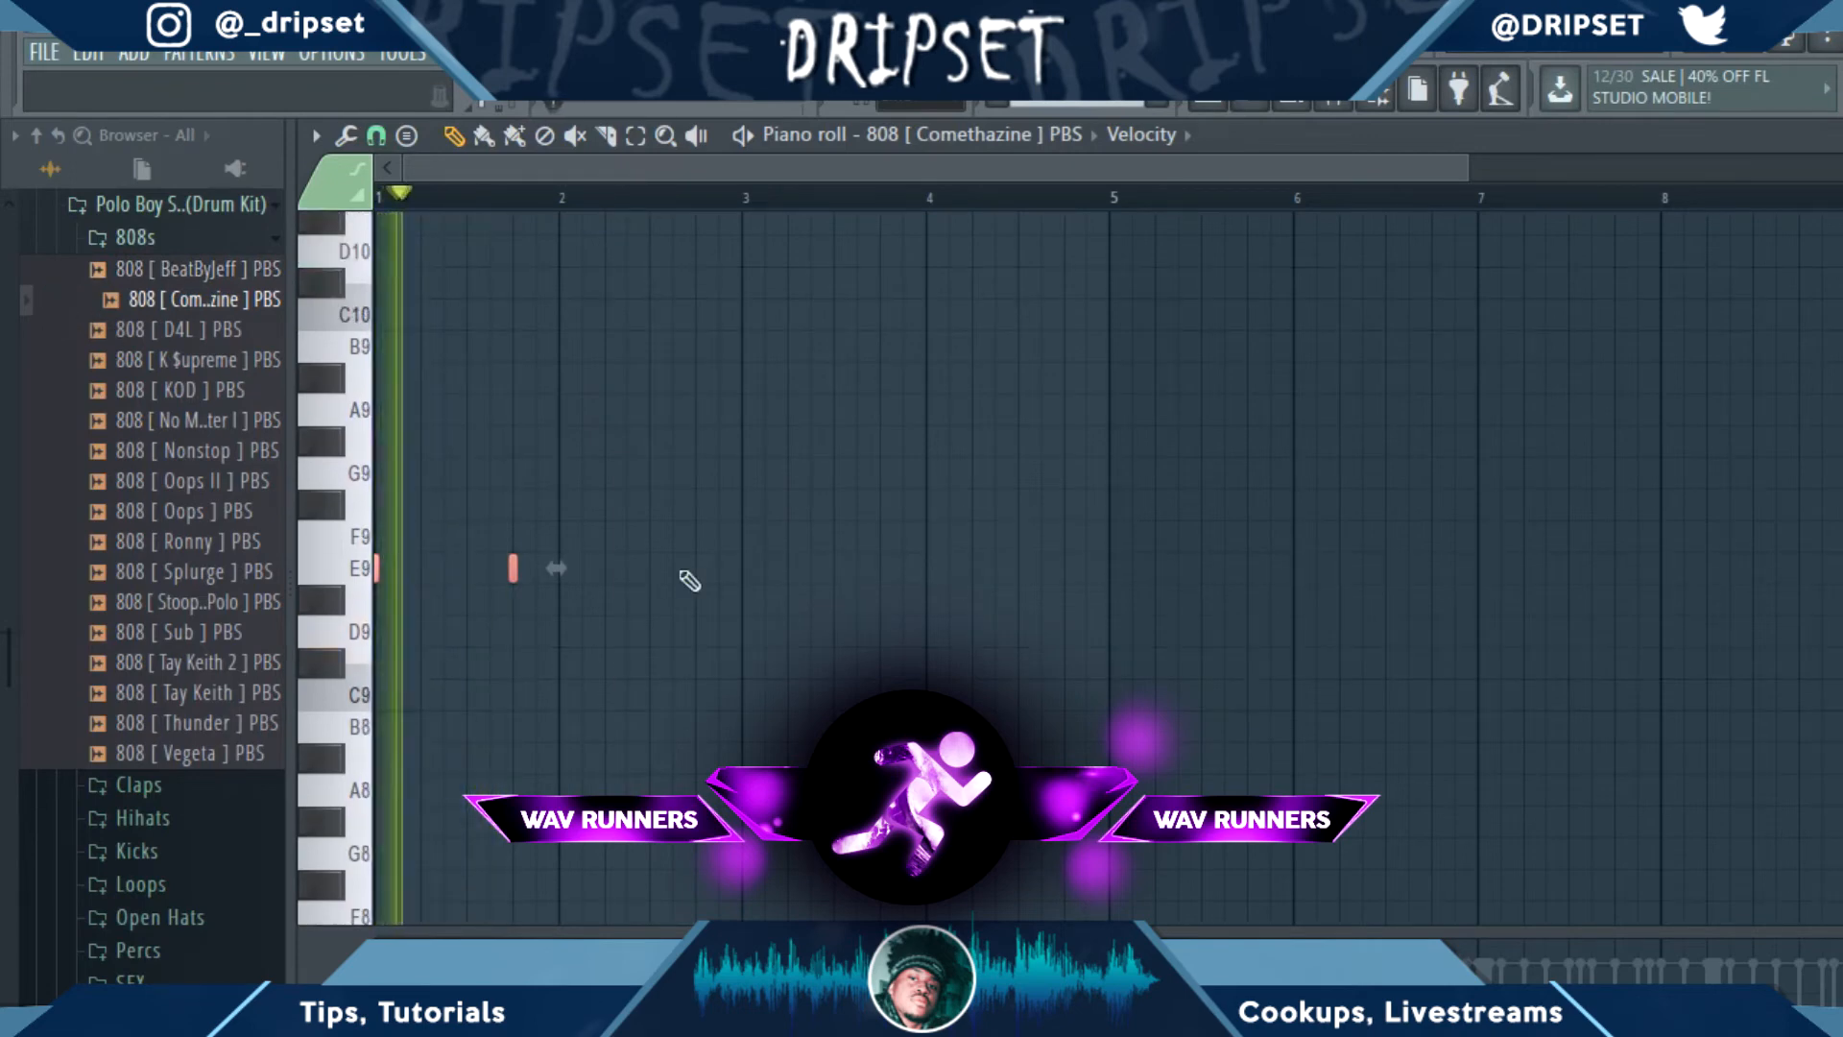
key(Up)
key(space)
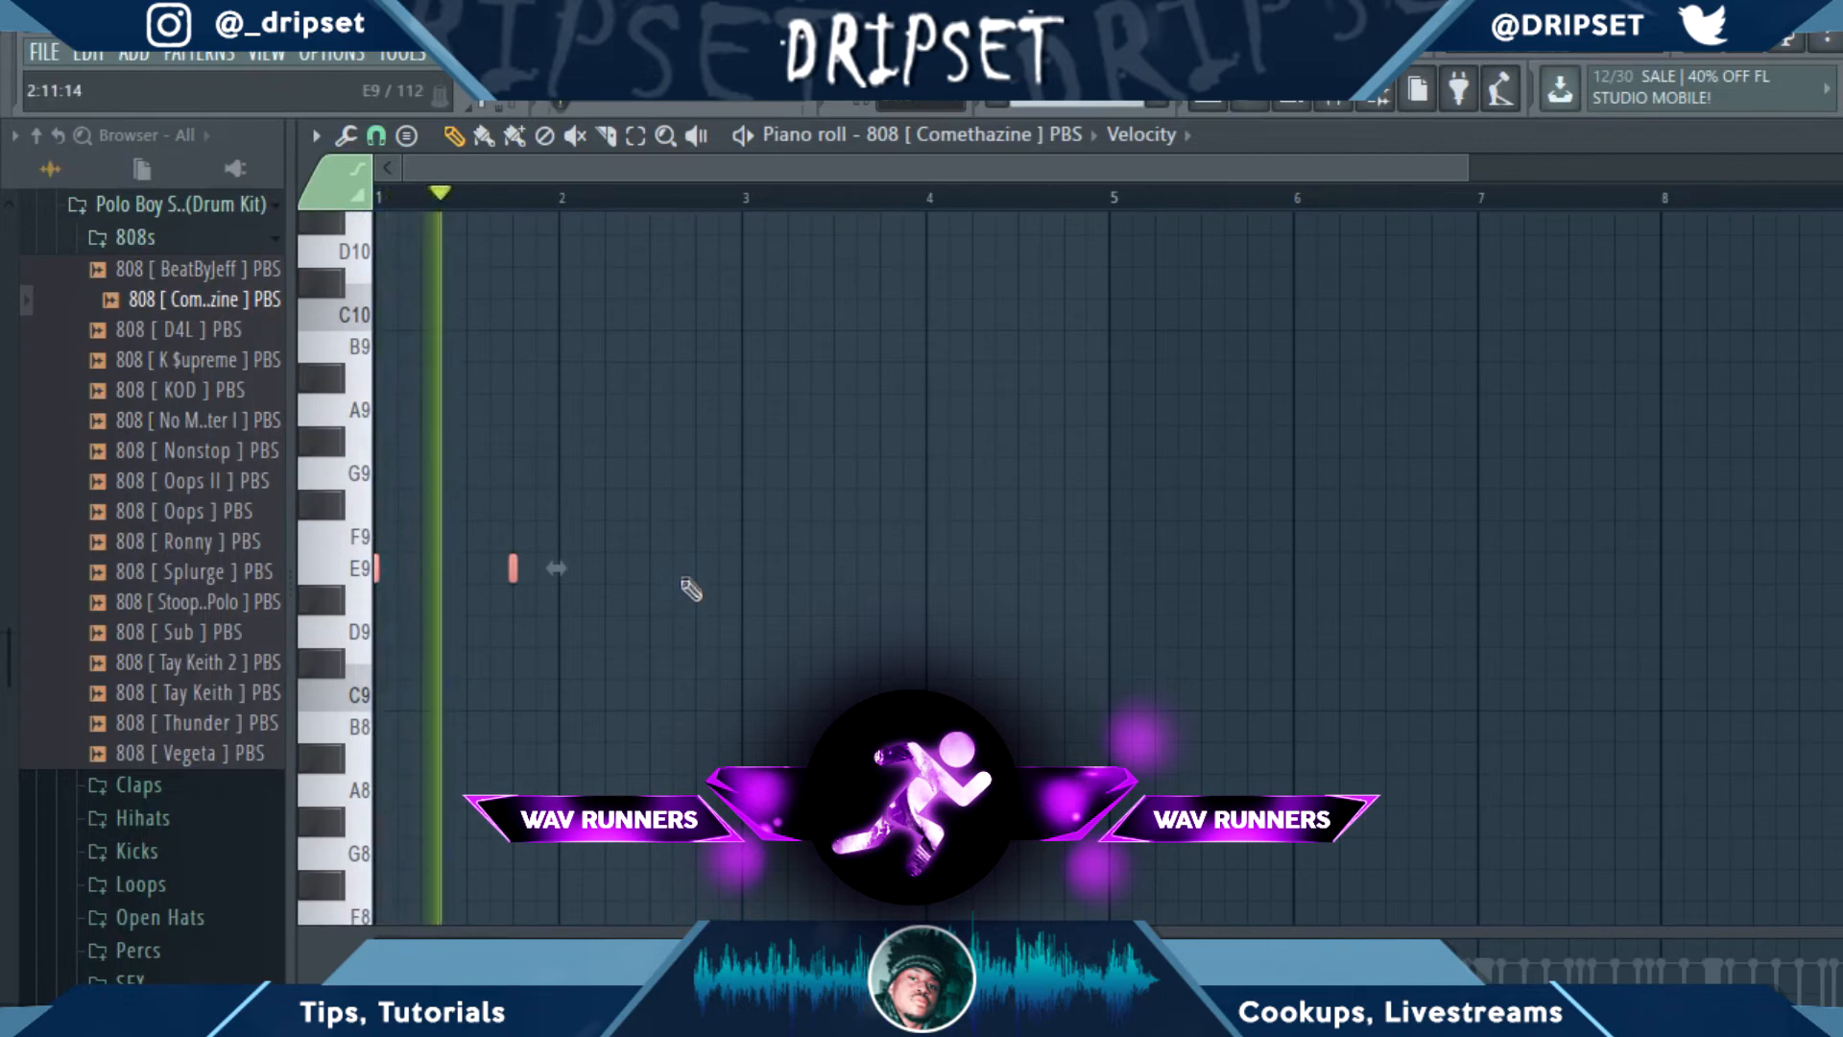
Add 808 notes: E9 on bar 2 step 5, F#9 on bar 3 steps 1 and 13 and bar 4 step 5, and G#9 on bar 4 step 13.
click(741, 503)
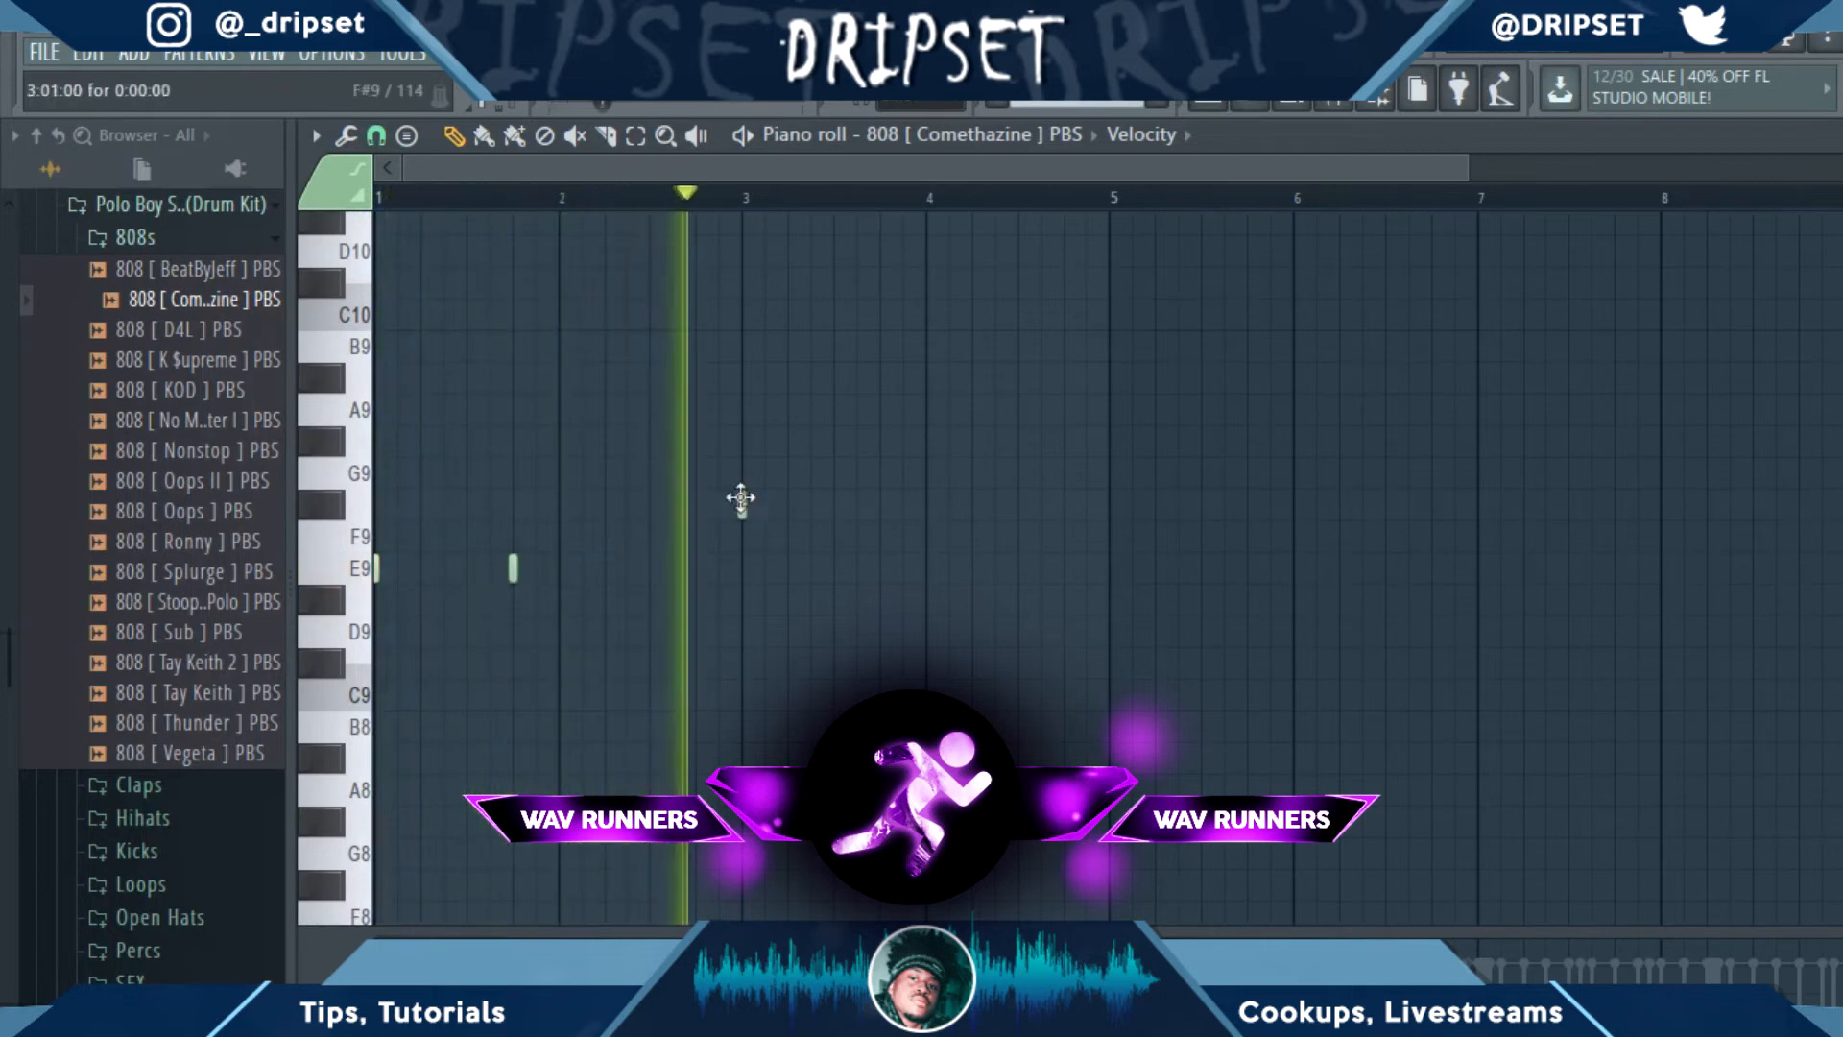
key(space)
key(space)
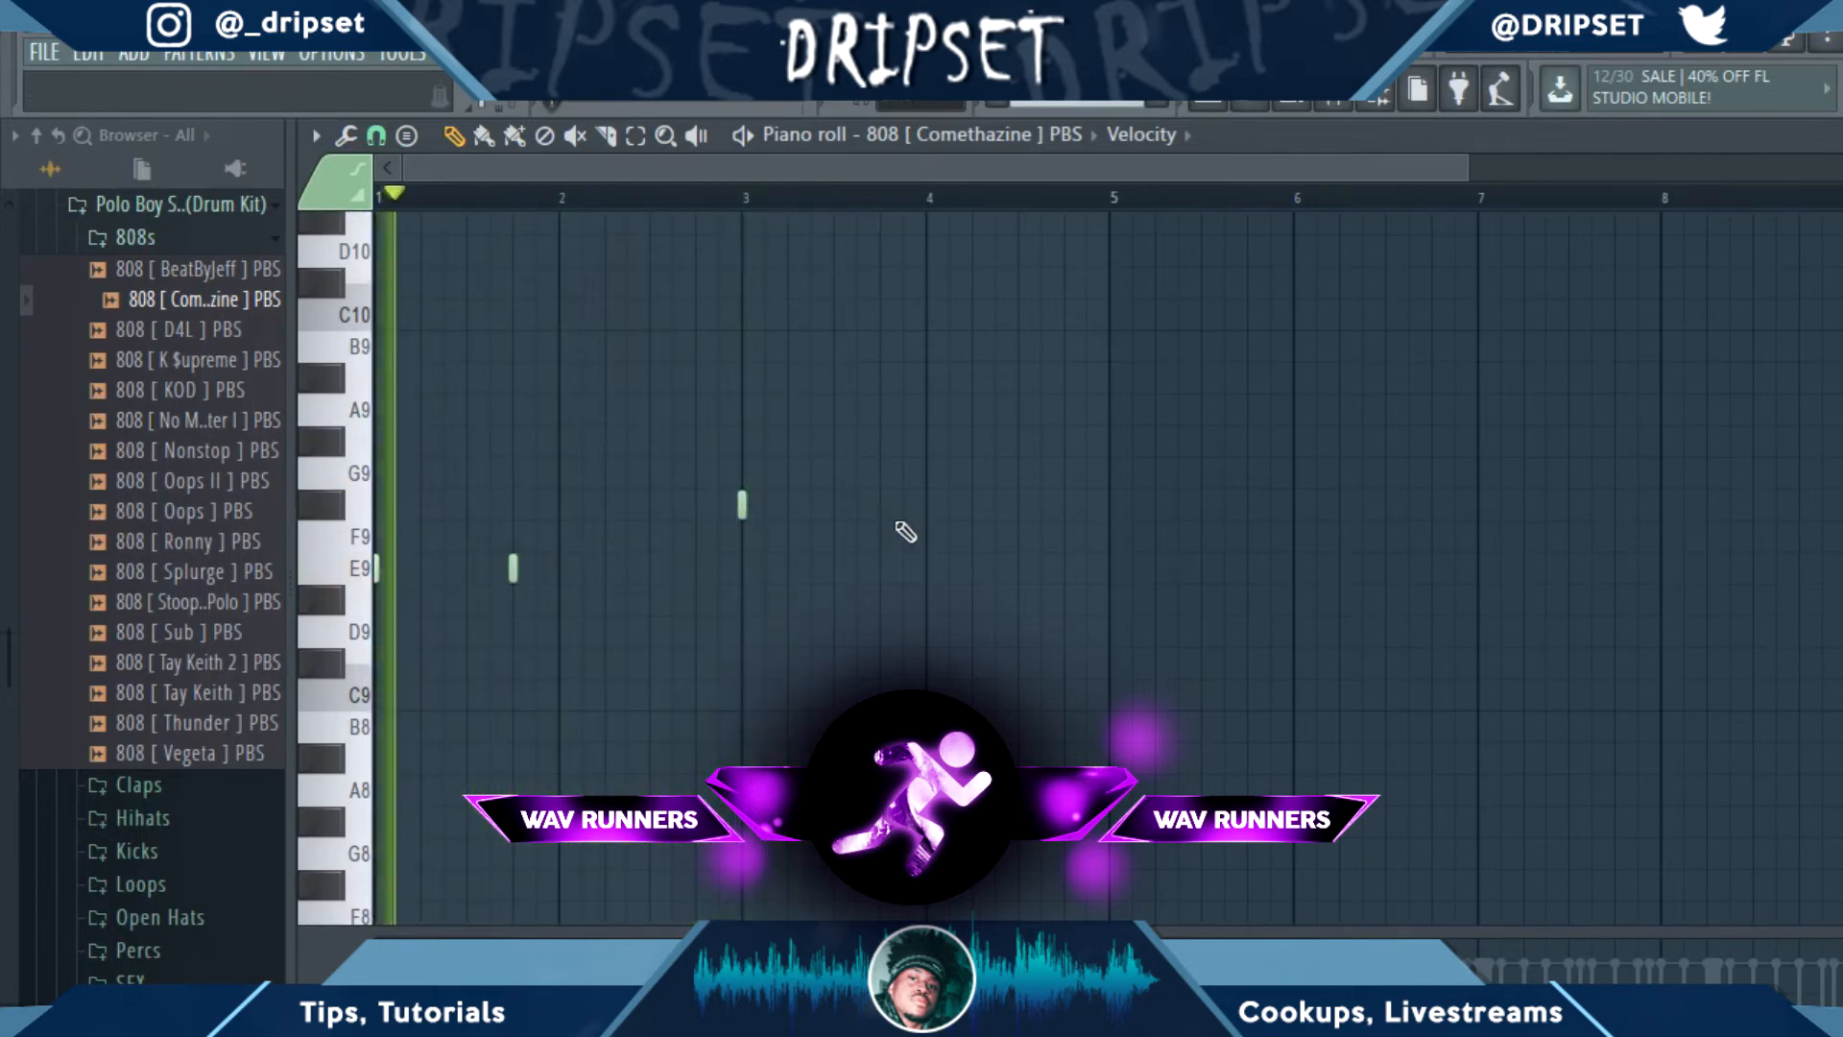
click(605, 567)
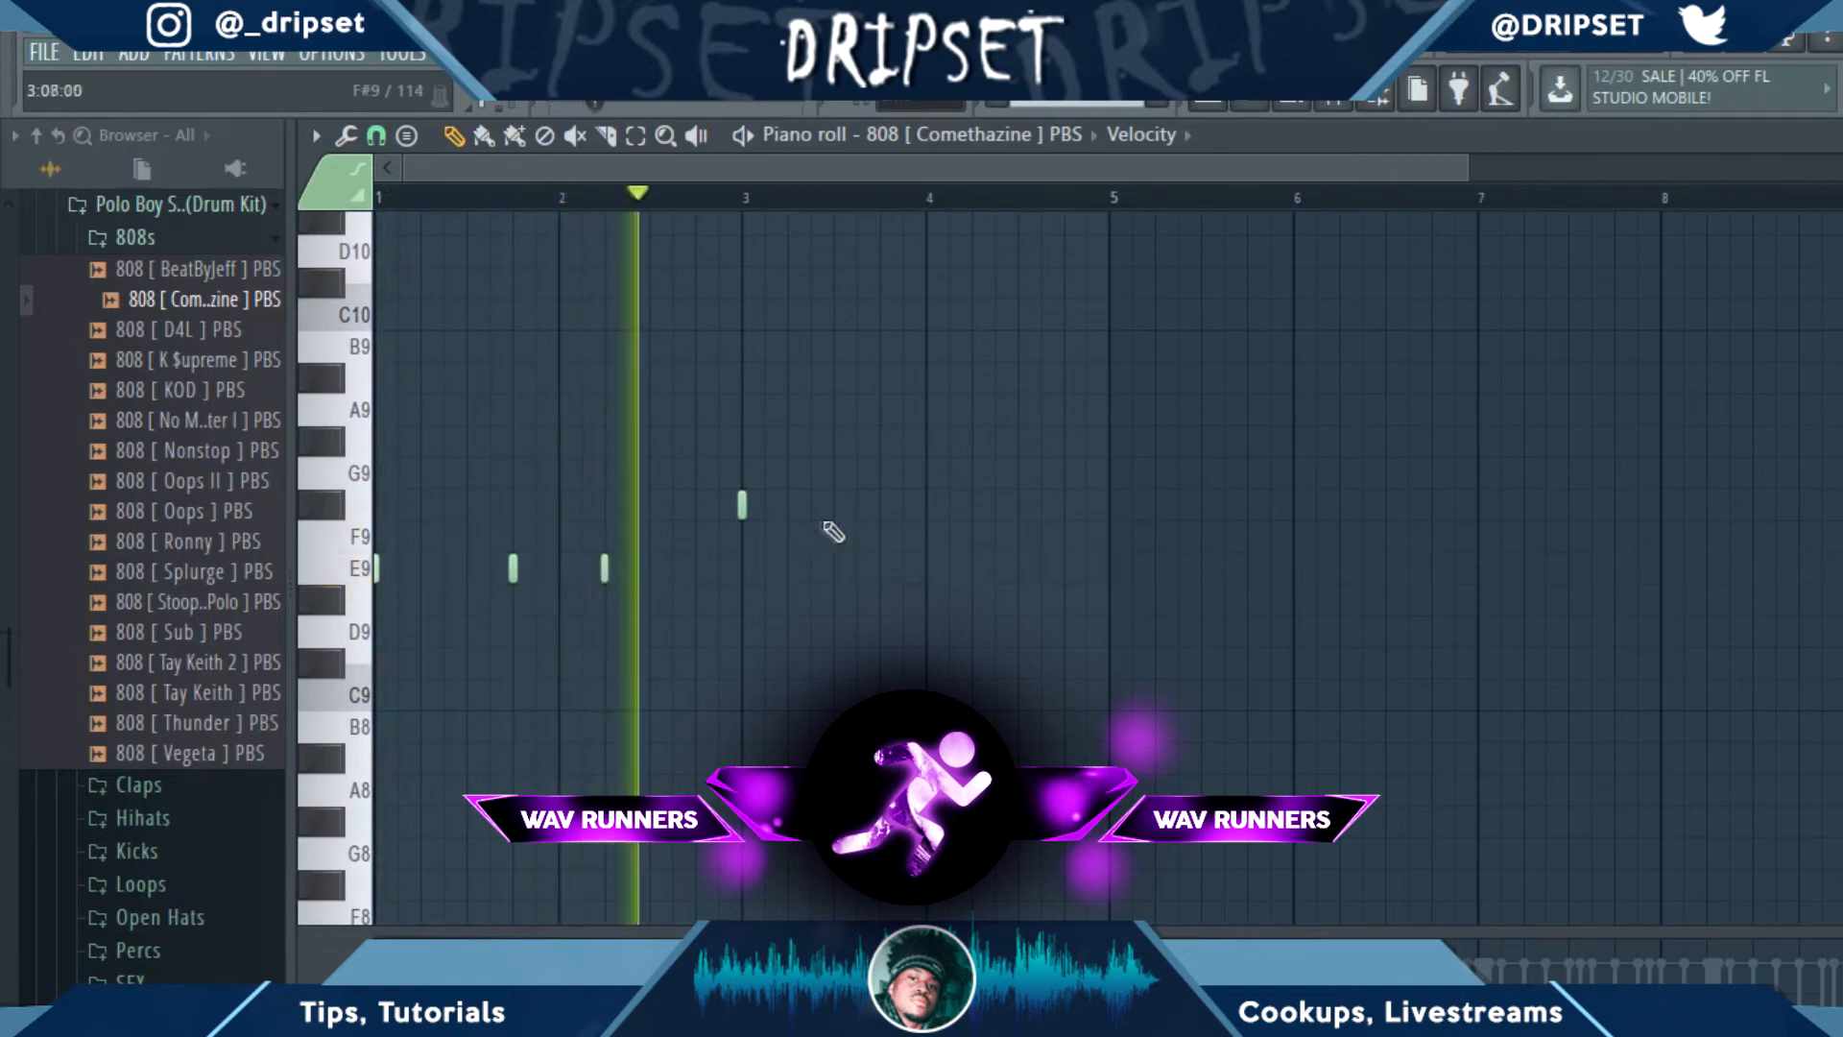
click(880, 504)
click(973, 504)
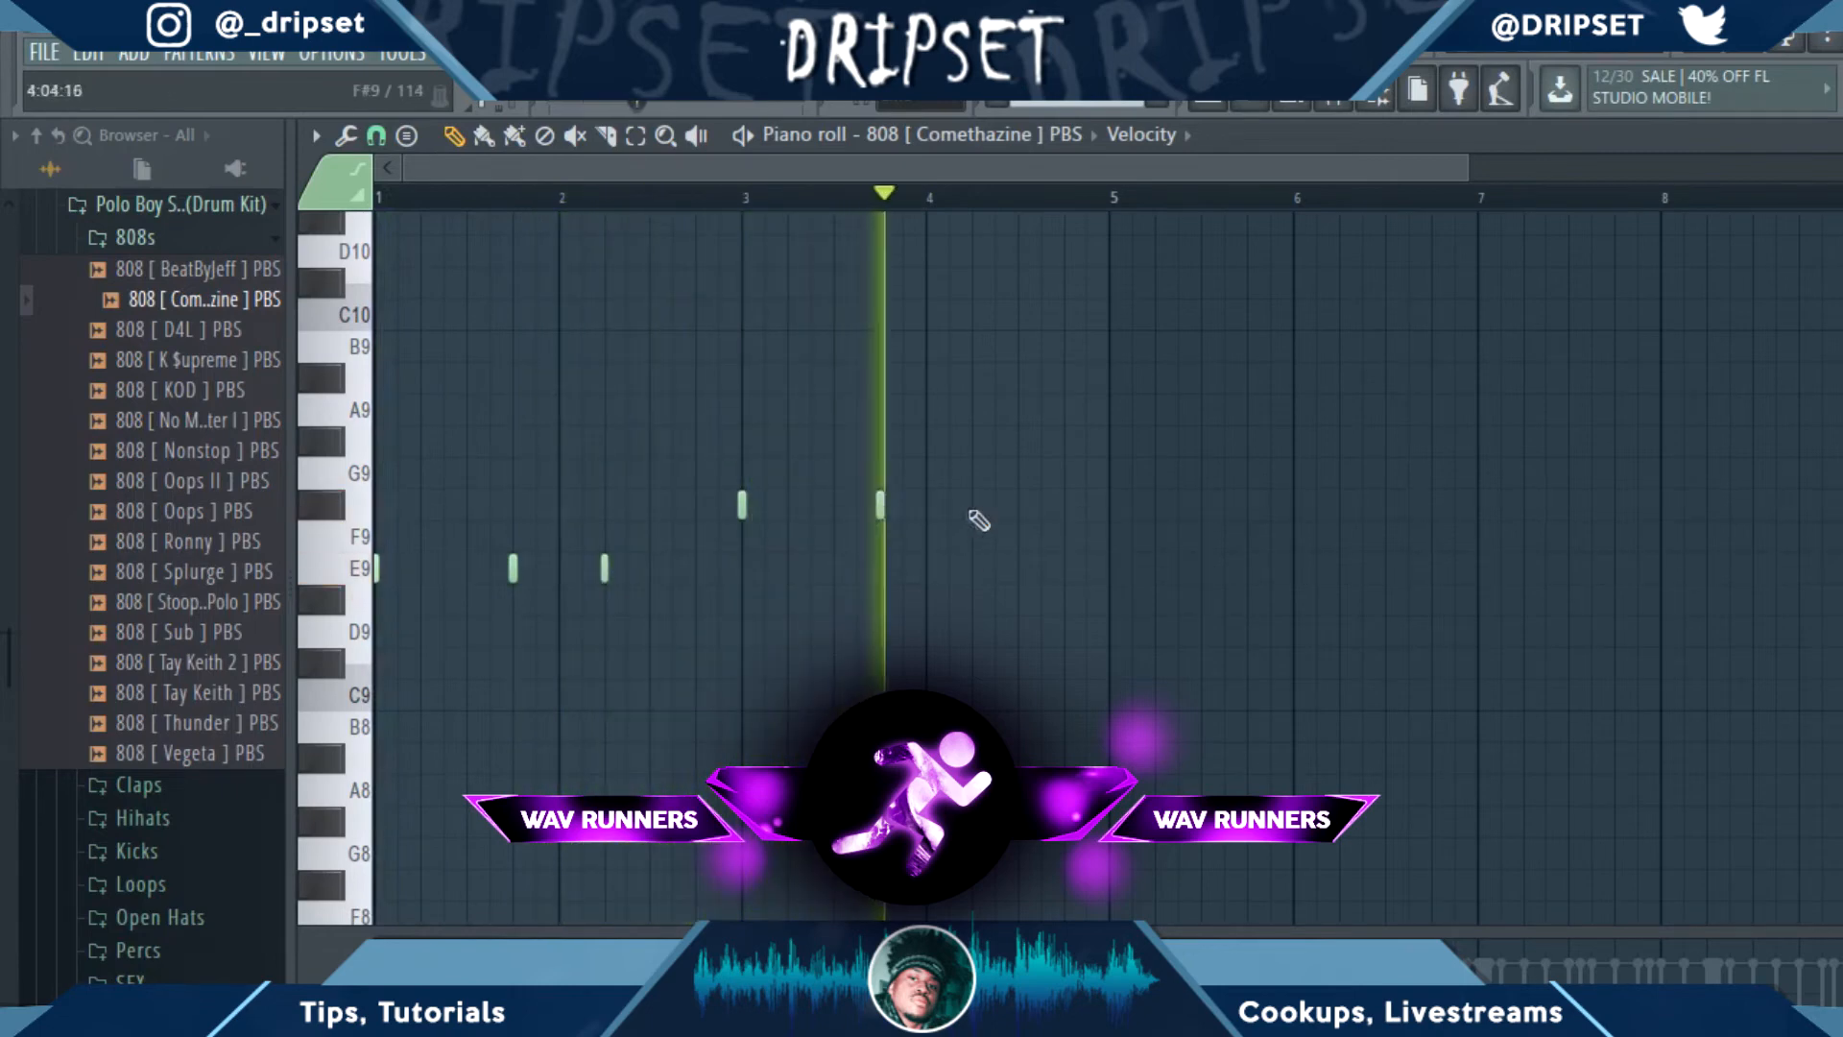
click(1065, 440)
key(space)
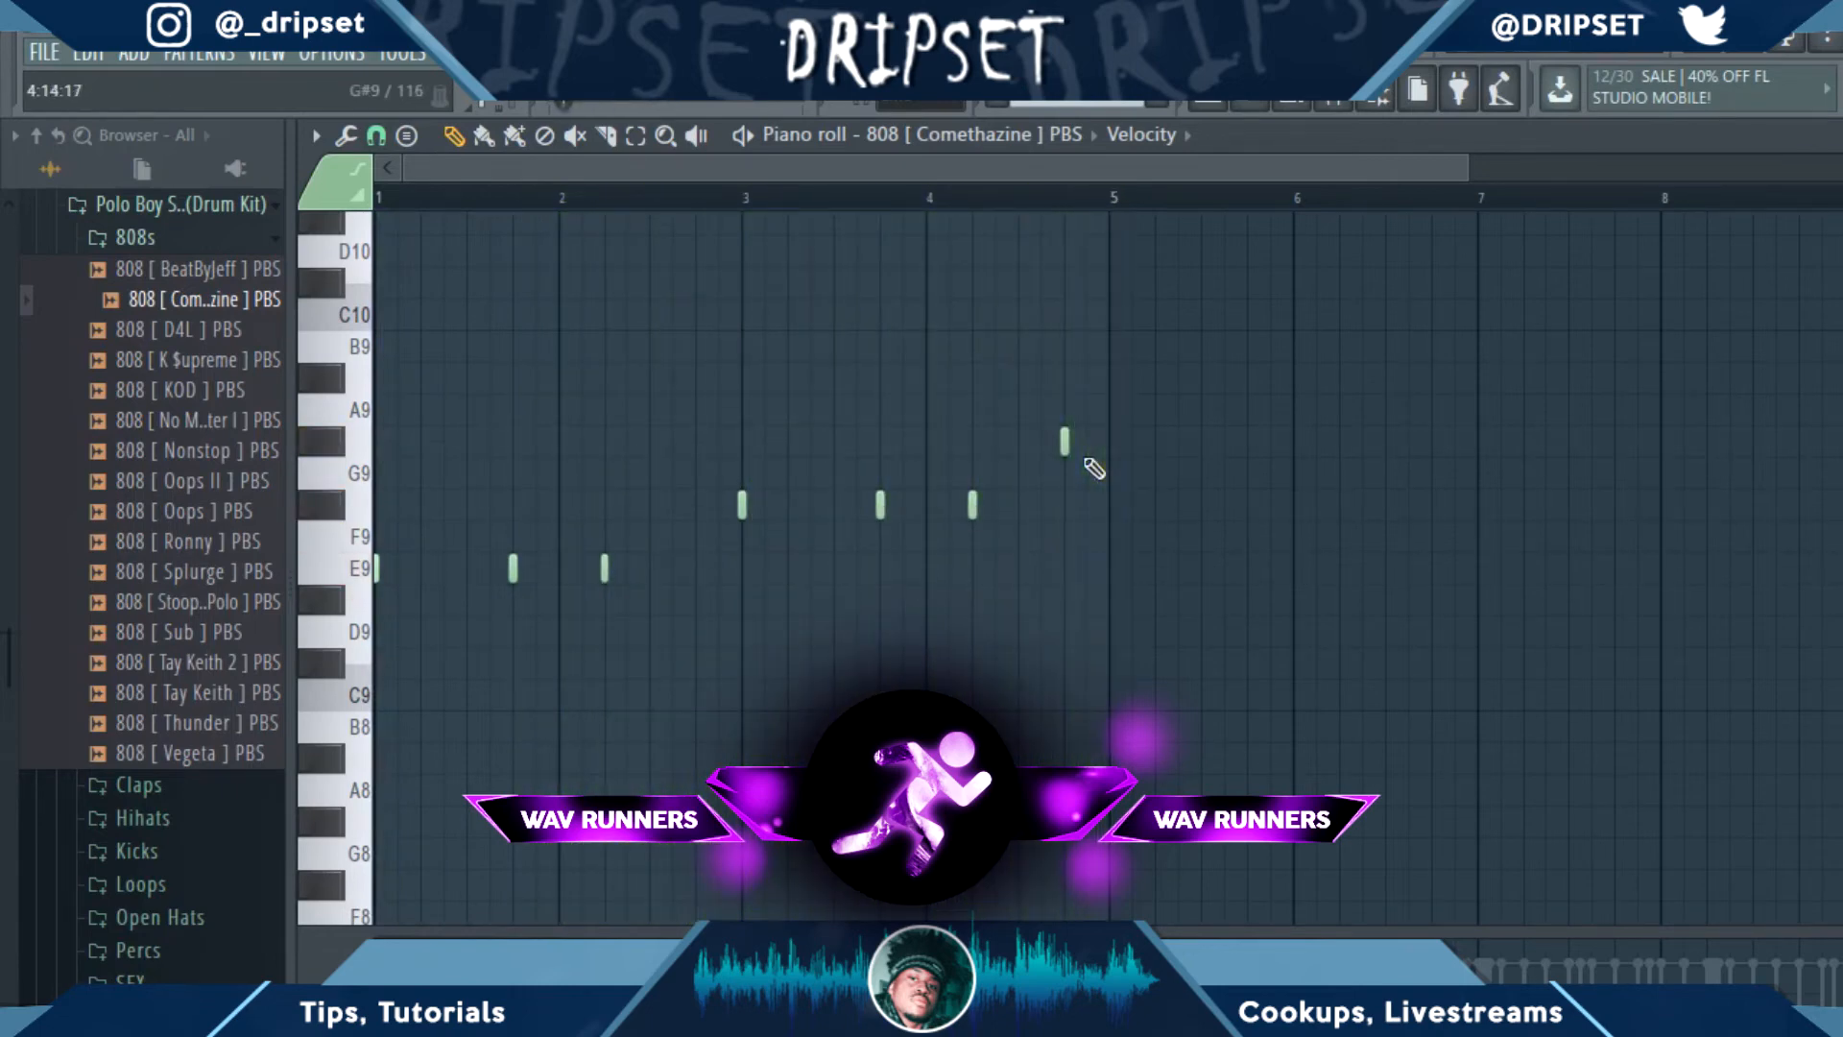
Replace the G#9 note in bar 4 of the 808 line with an A#9 note two steps earlier, on step 11.
click(1042, 410)
click(1042, 378)
right_click(1064, 441)
right_click(1041, 410)
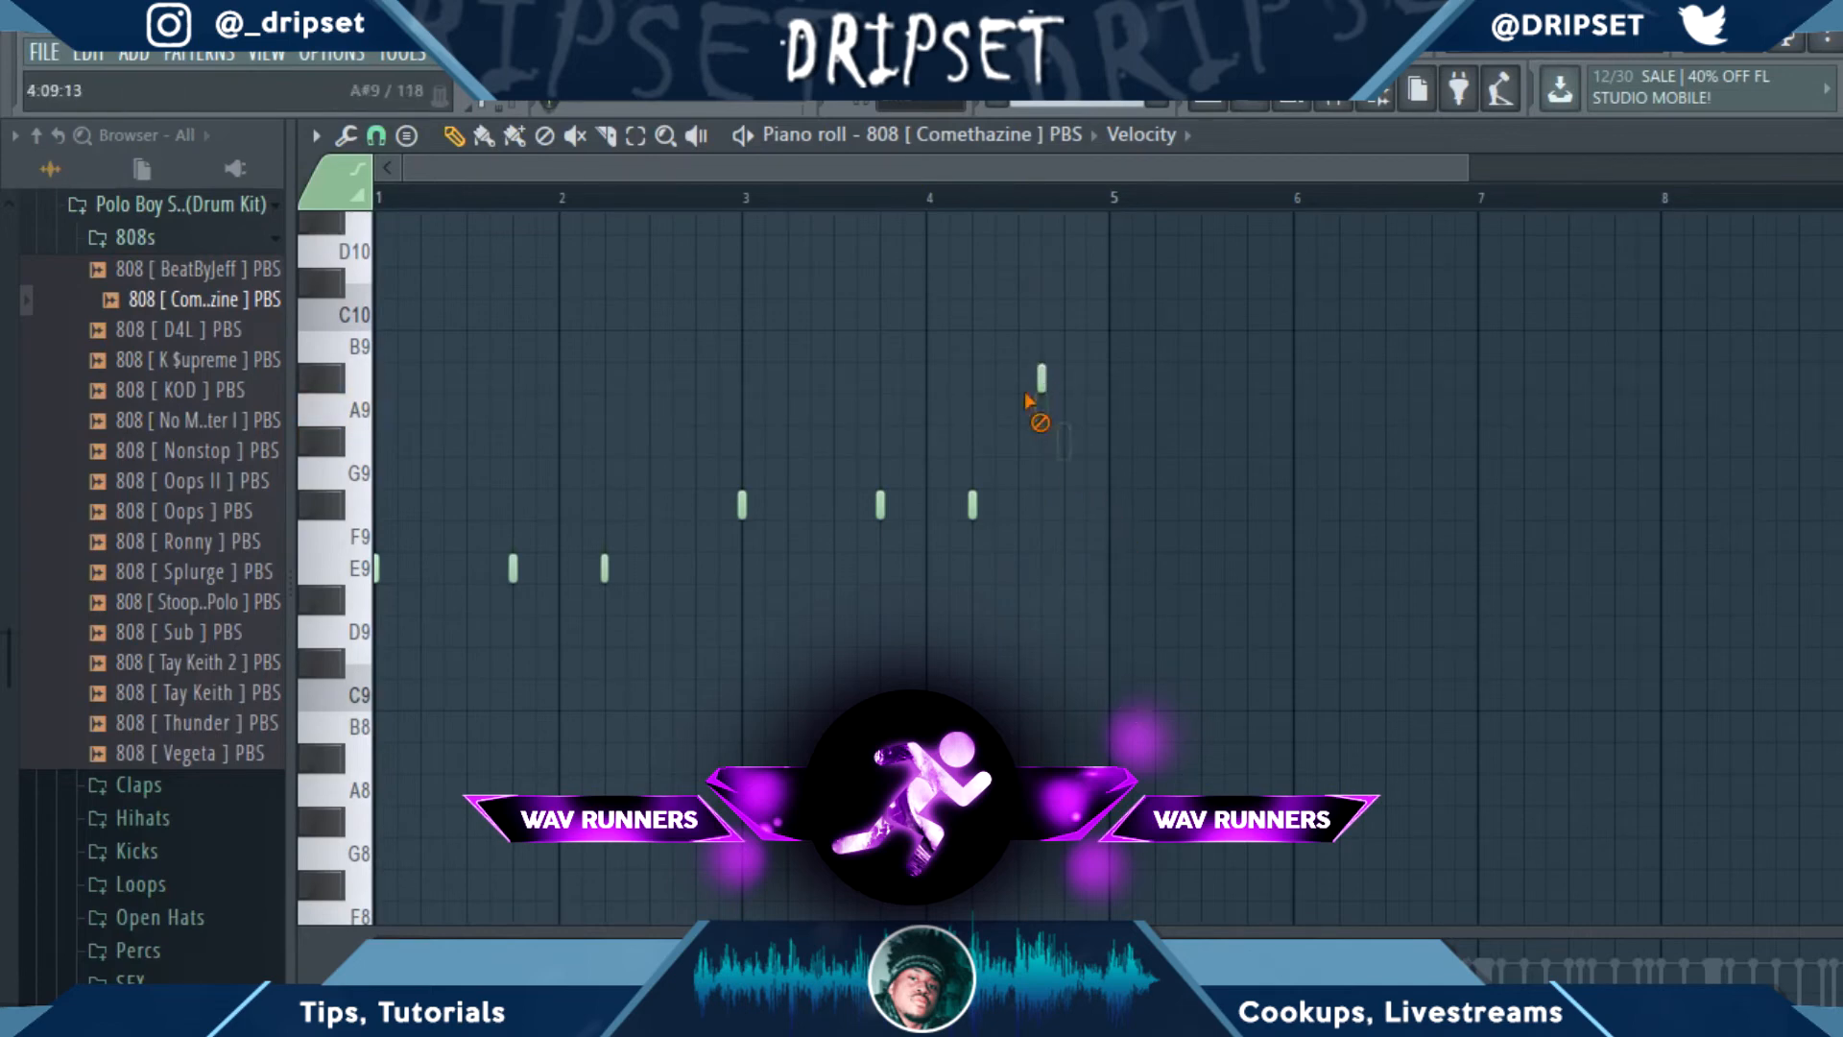
Transpose all 808 notes down three octaves so the line starts on E6, and play the pattern.
key(ctrl+a)
key(ctrl+Down)
key(ctrl+Down)
key(ctrl+Down)
key(space)
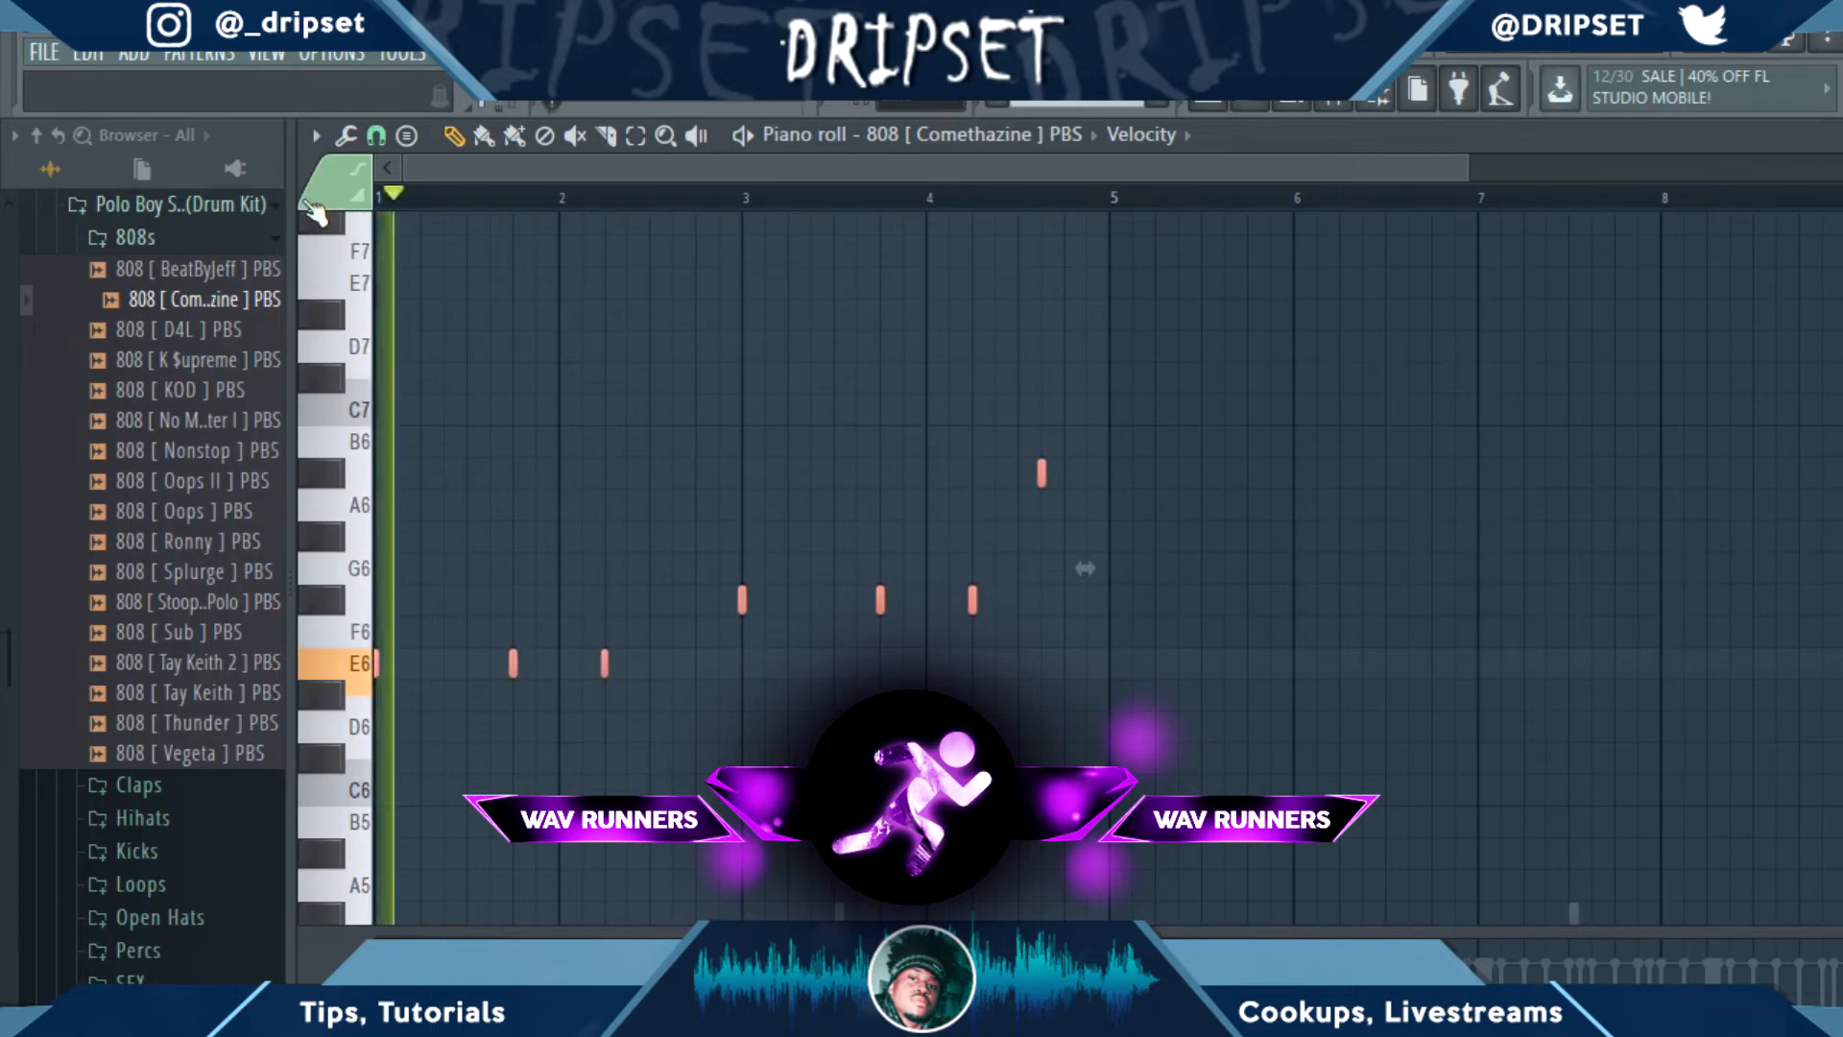
Replace the A#6 note in bar 4 with a B6 note on step 13.
ctrl+click(973, 654)
drag(1098, 496, 1016, 442)
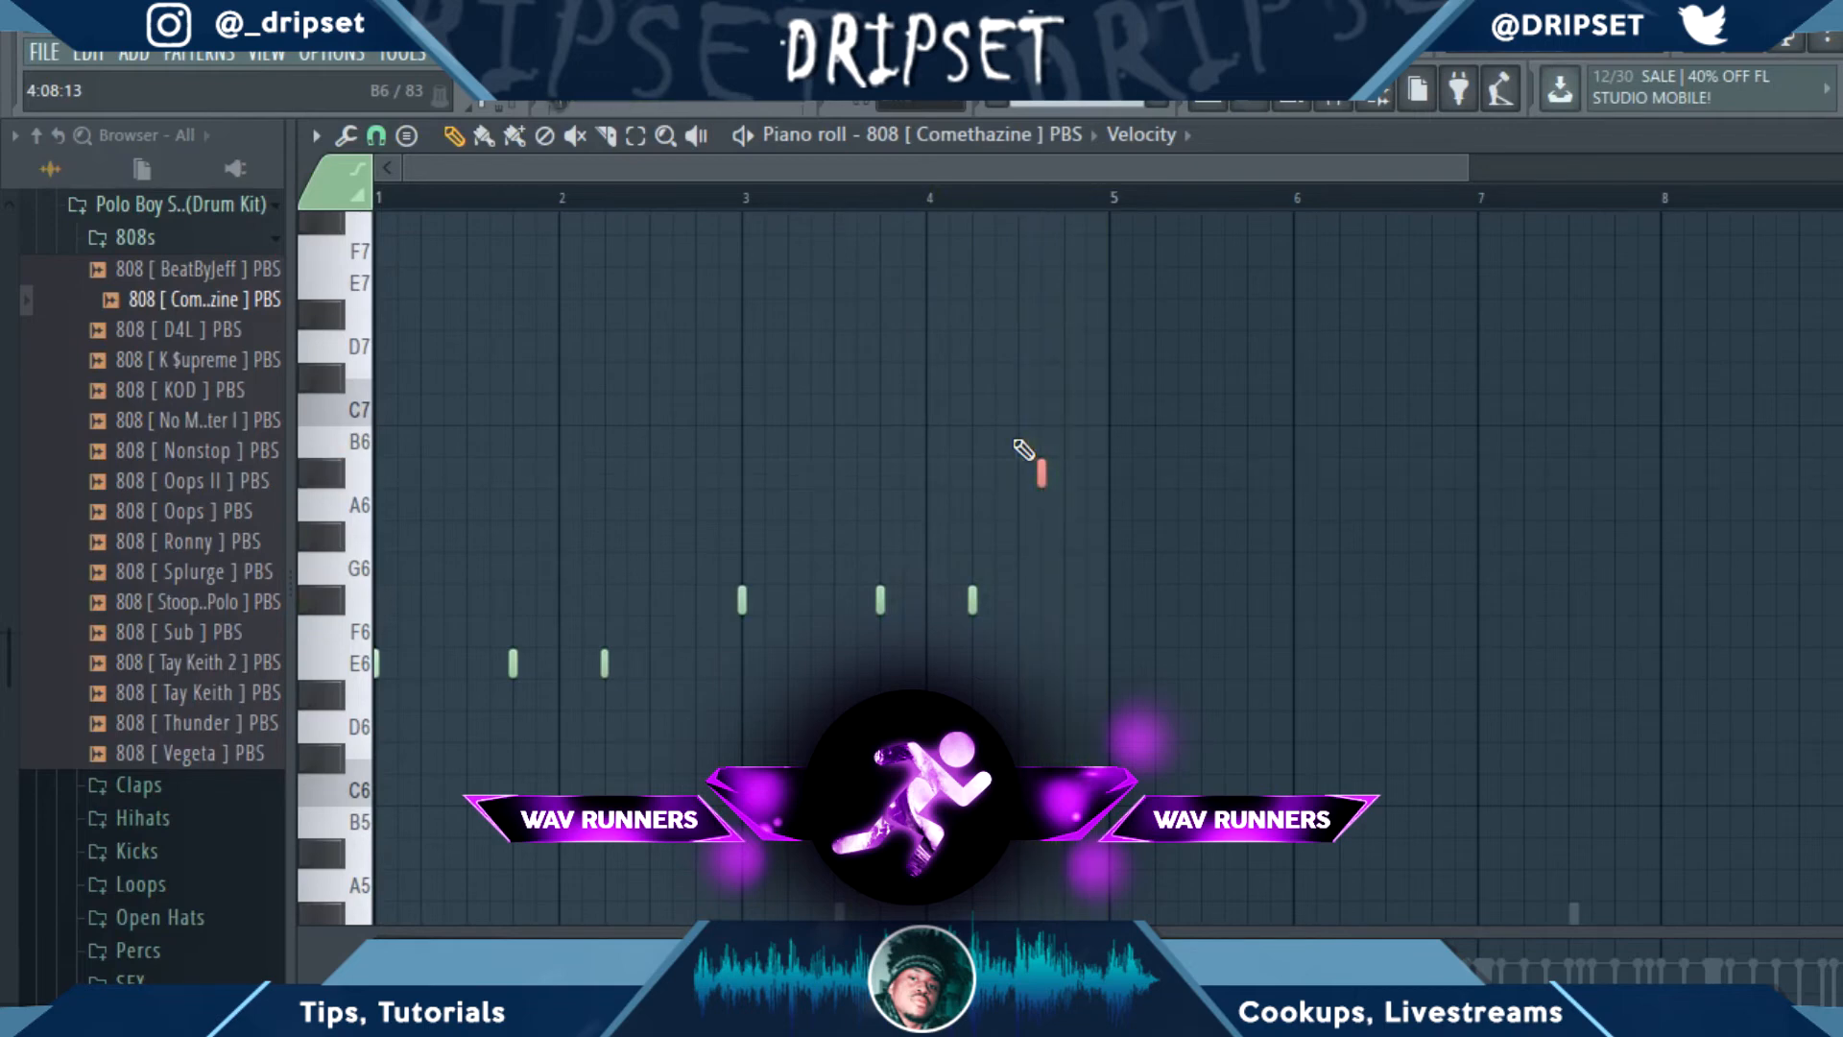
click(1062, 445)
right_click(1062, 443)
click(1058, 420)
click(1063, 444)
right_click(1065, 407)
right_click(1066, 473)
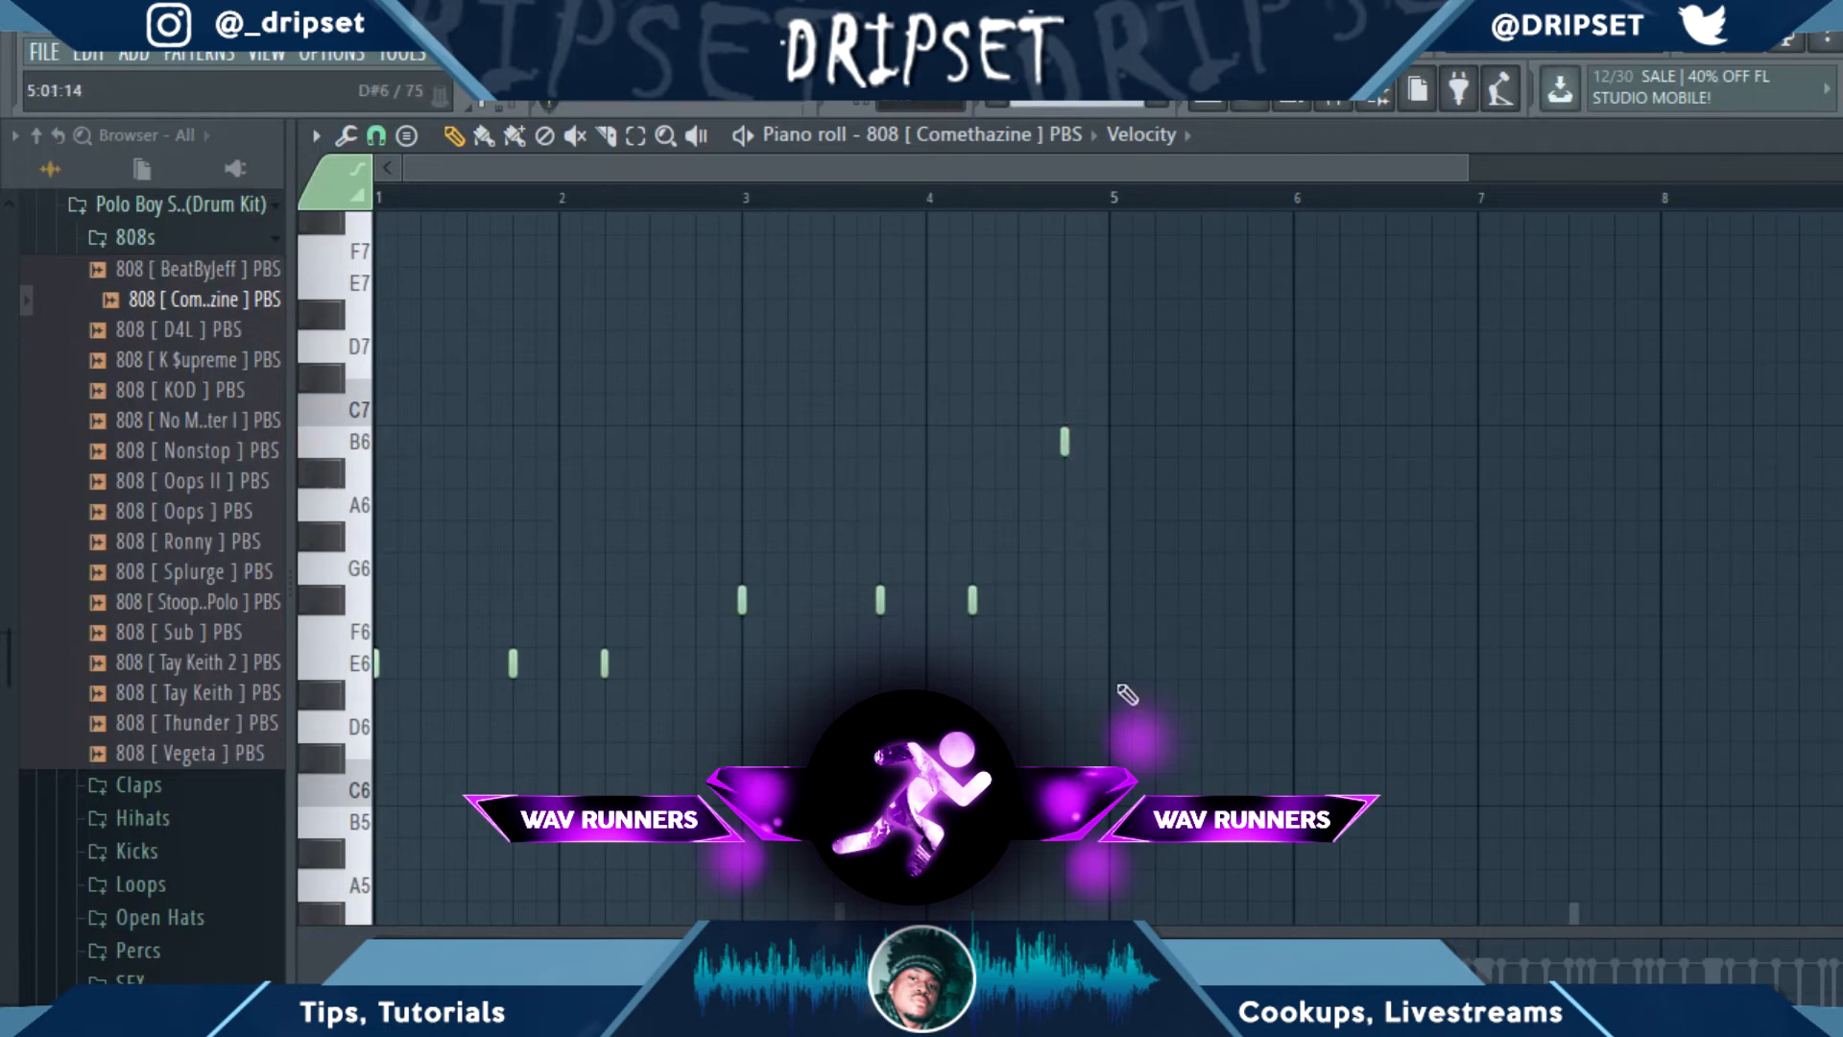
Extend the 808 notes legato up to bar 5 with a temporary guide note, and duplicate the four-bar phrase from bar 5.
key(ctrl+l)
key(space)
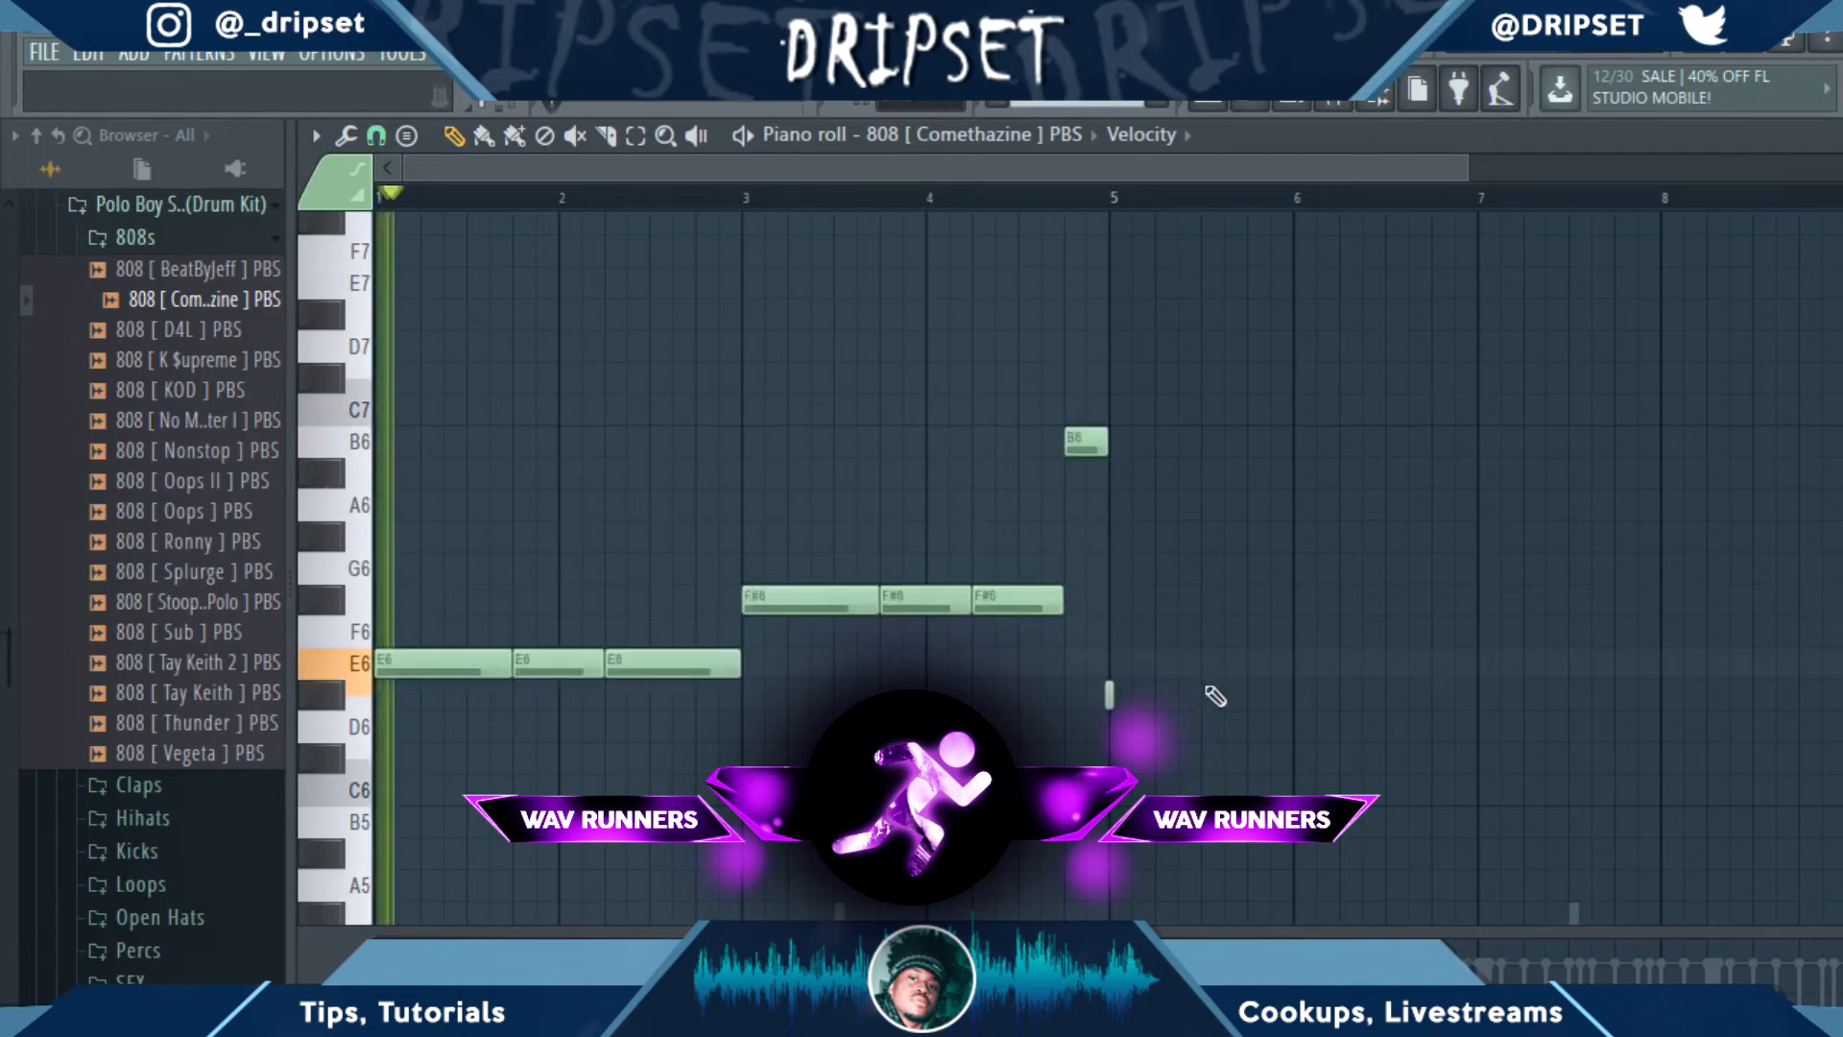
drag(1212, 799, 458, 411)
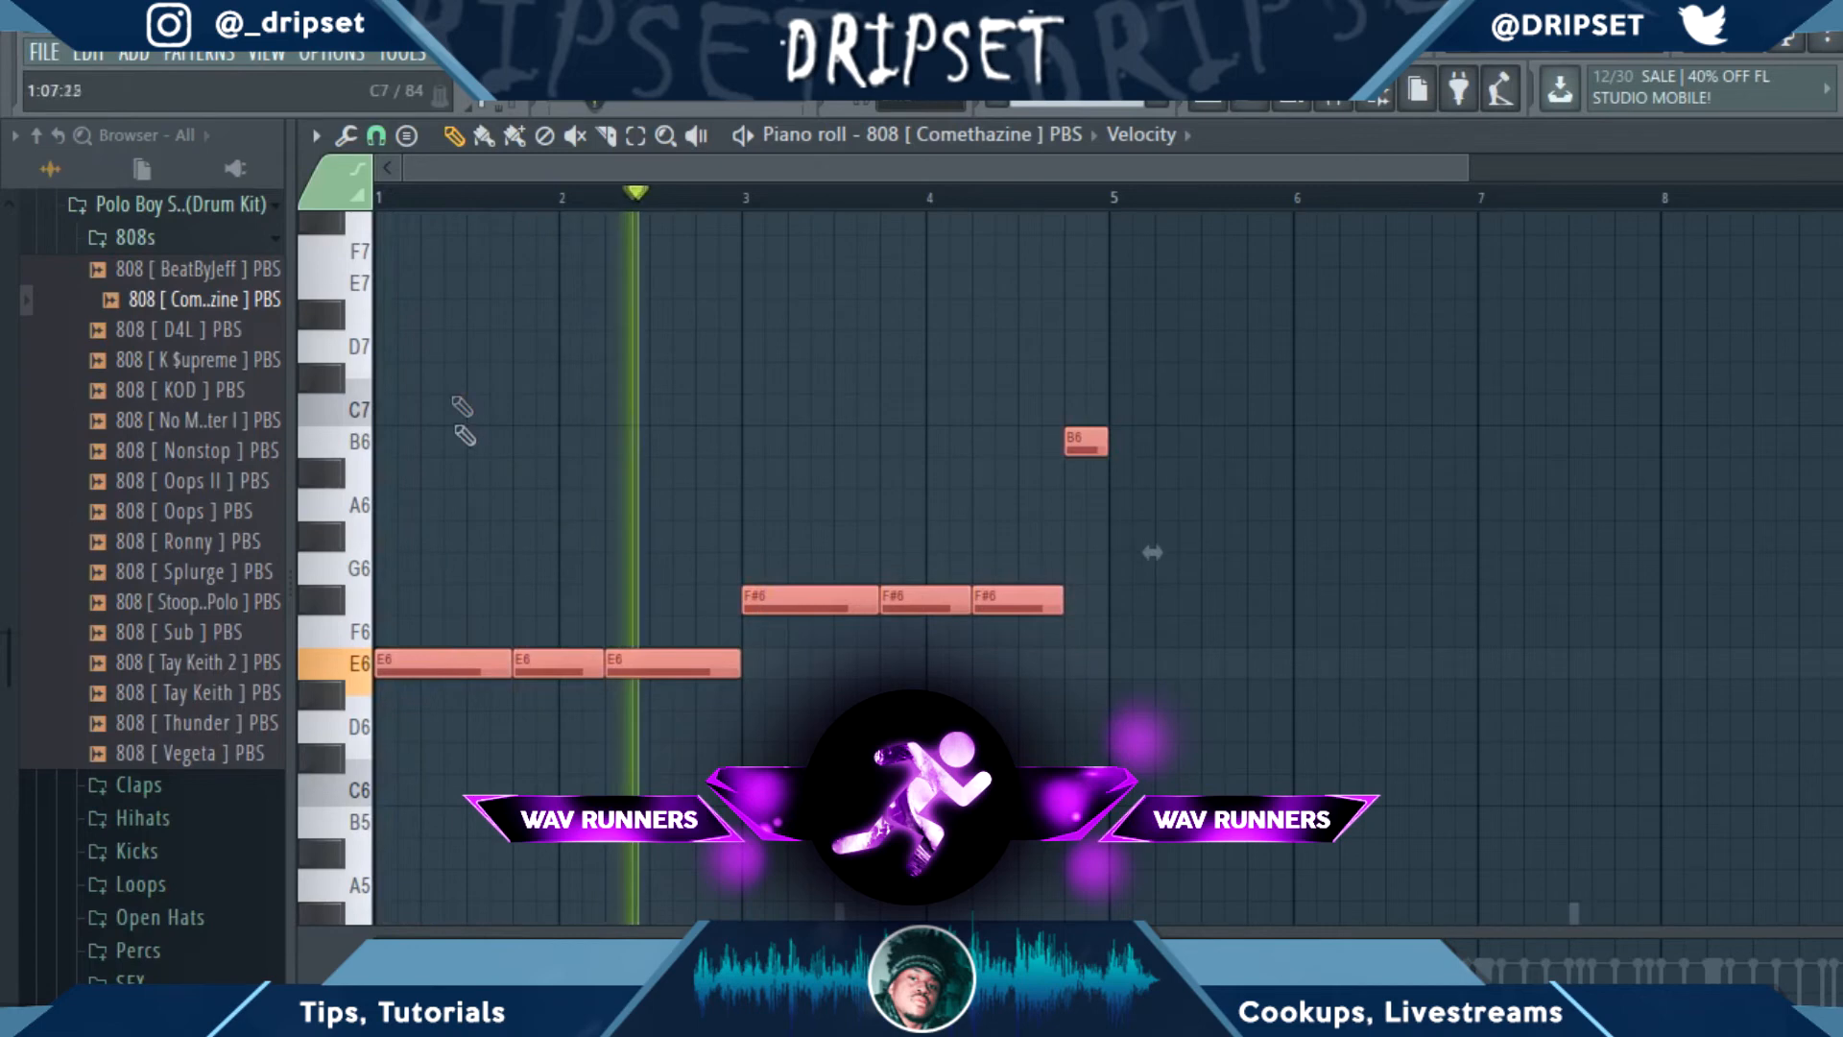
key(ctrl+b)
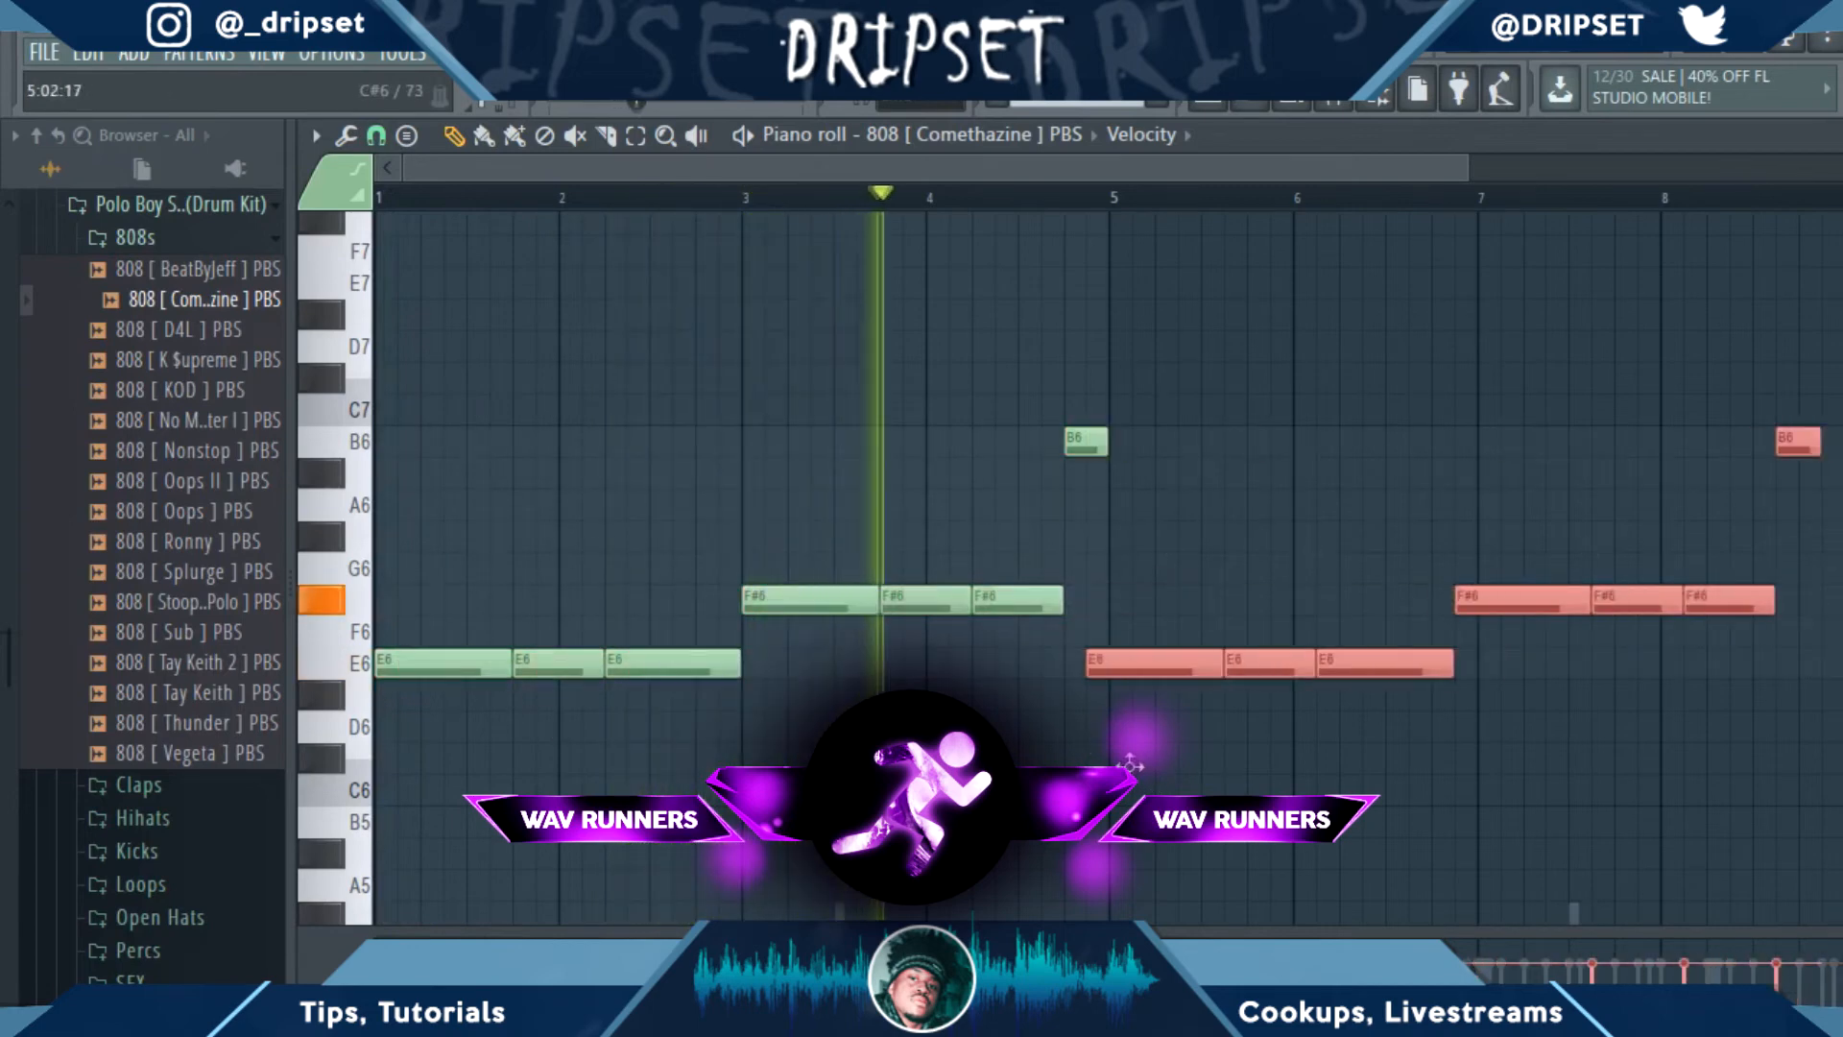
click(1152, 777)
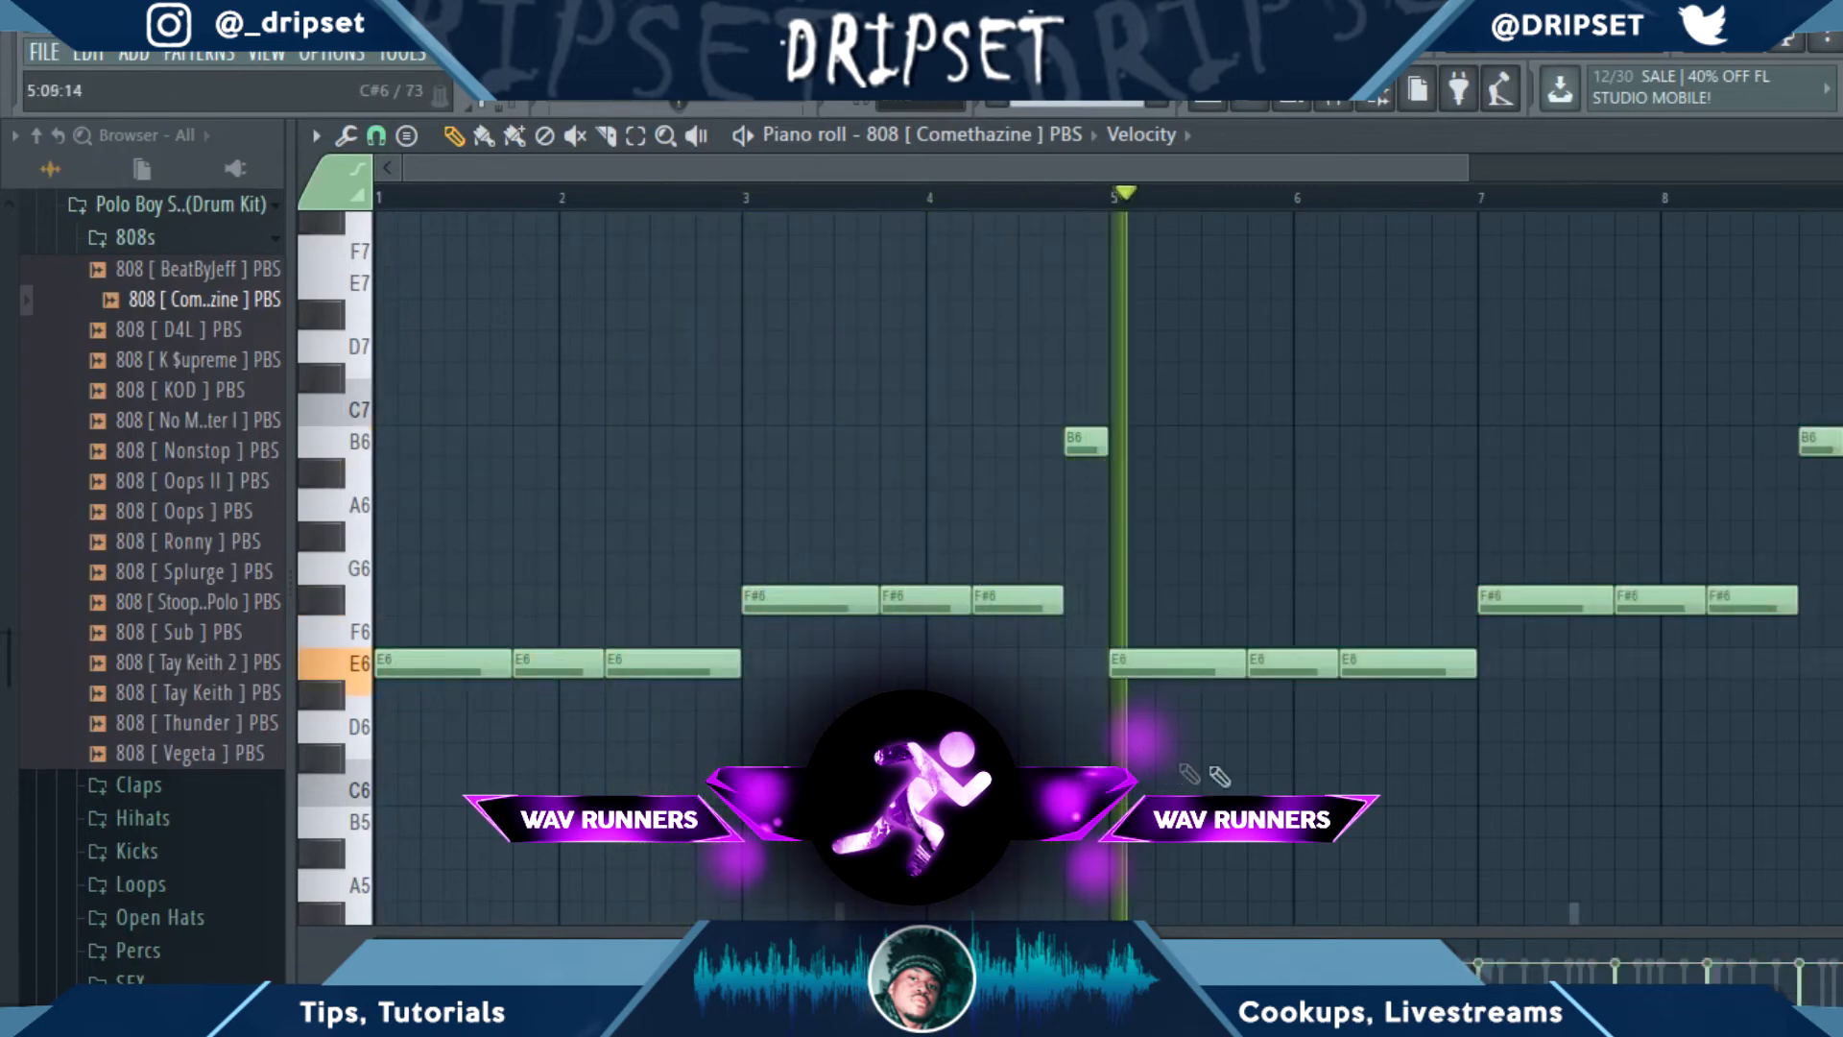
Slice the first F#6 note of bar 7 in half at step 7.
drag(1822, 795, 242, 149)
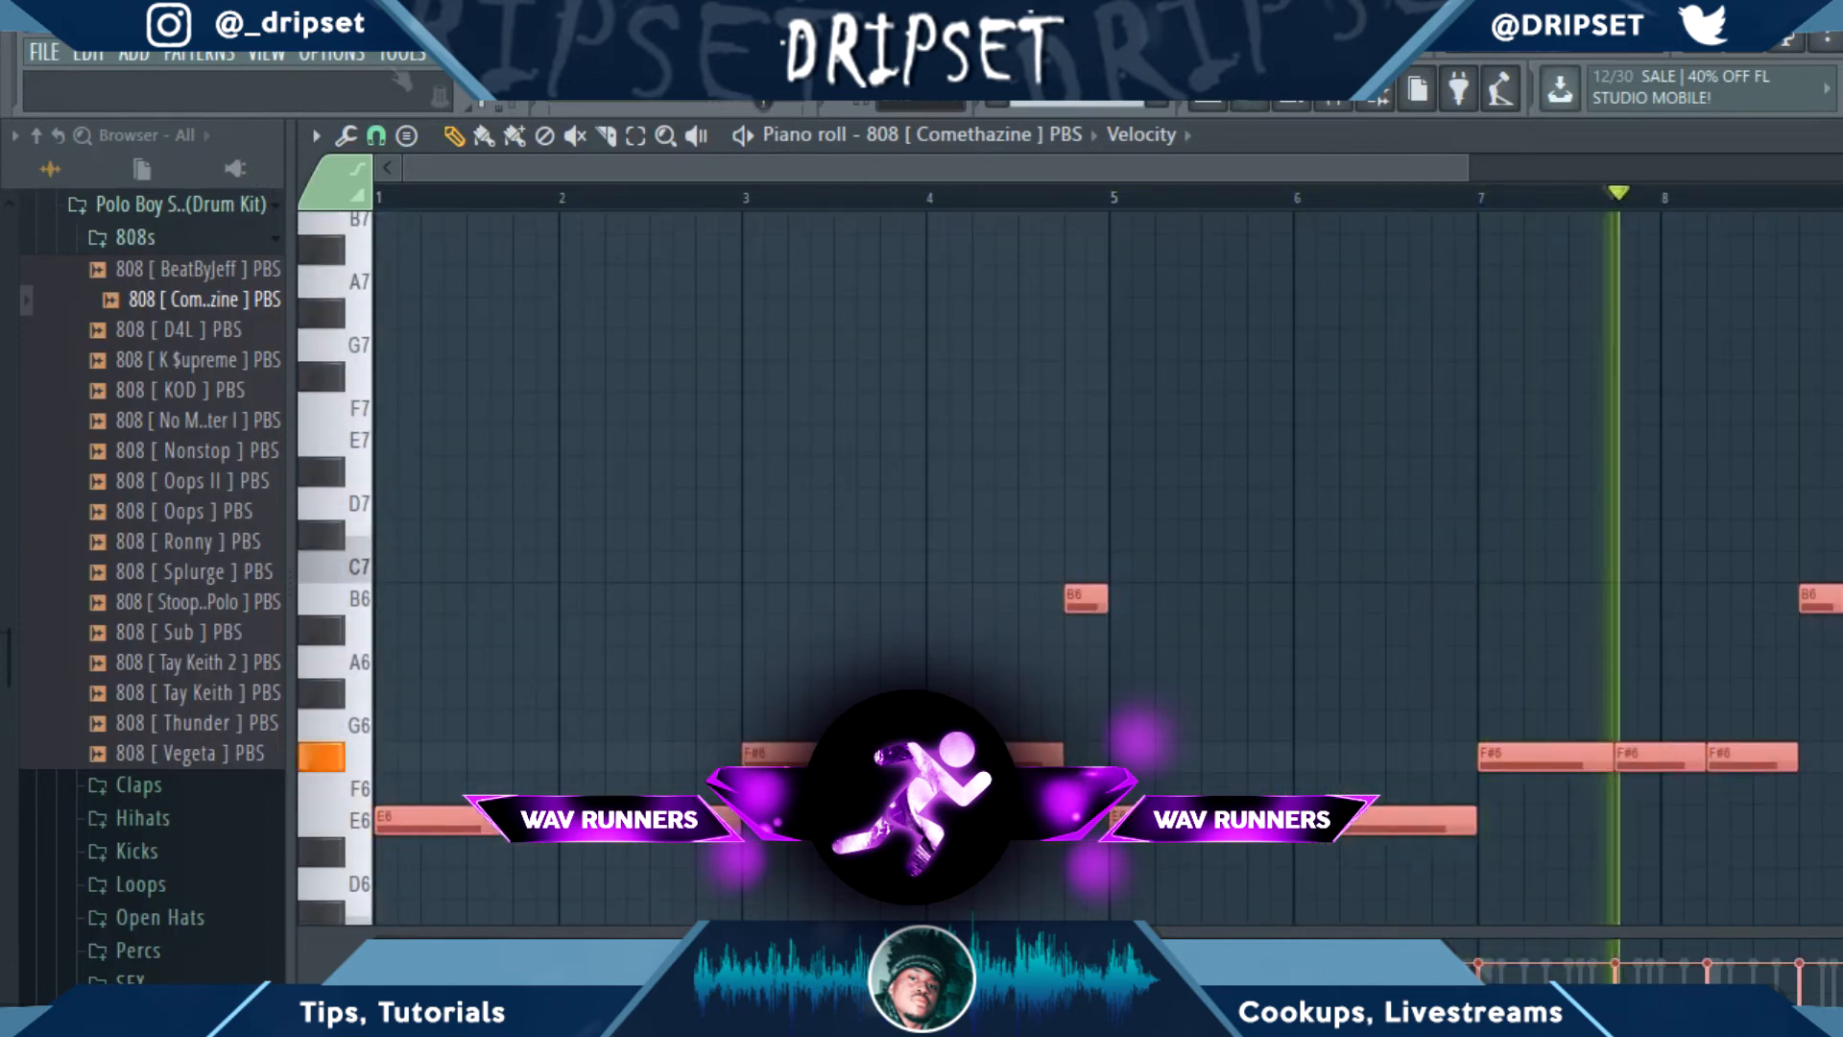
click(611, 137)
drag(1548, 801, 1565, 689)
key(ctrl+z)
drag(1548, 801, 1566, 720)
key(space)
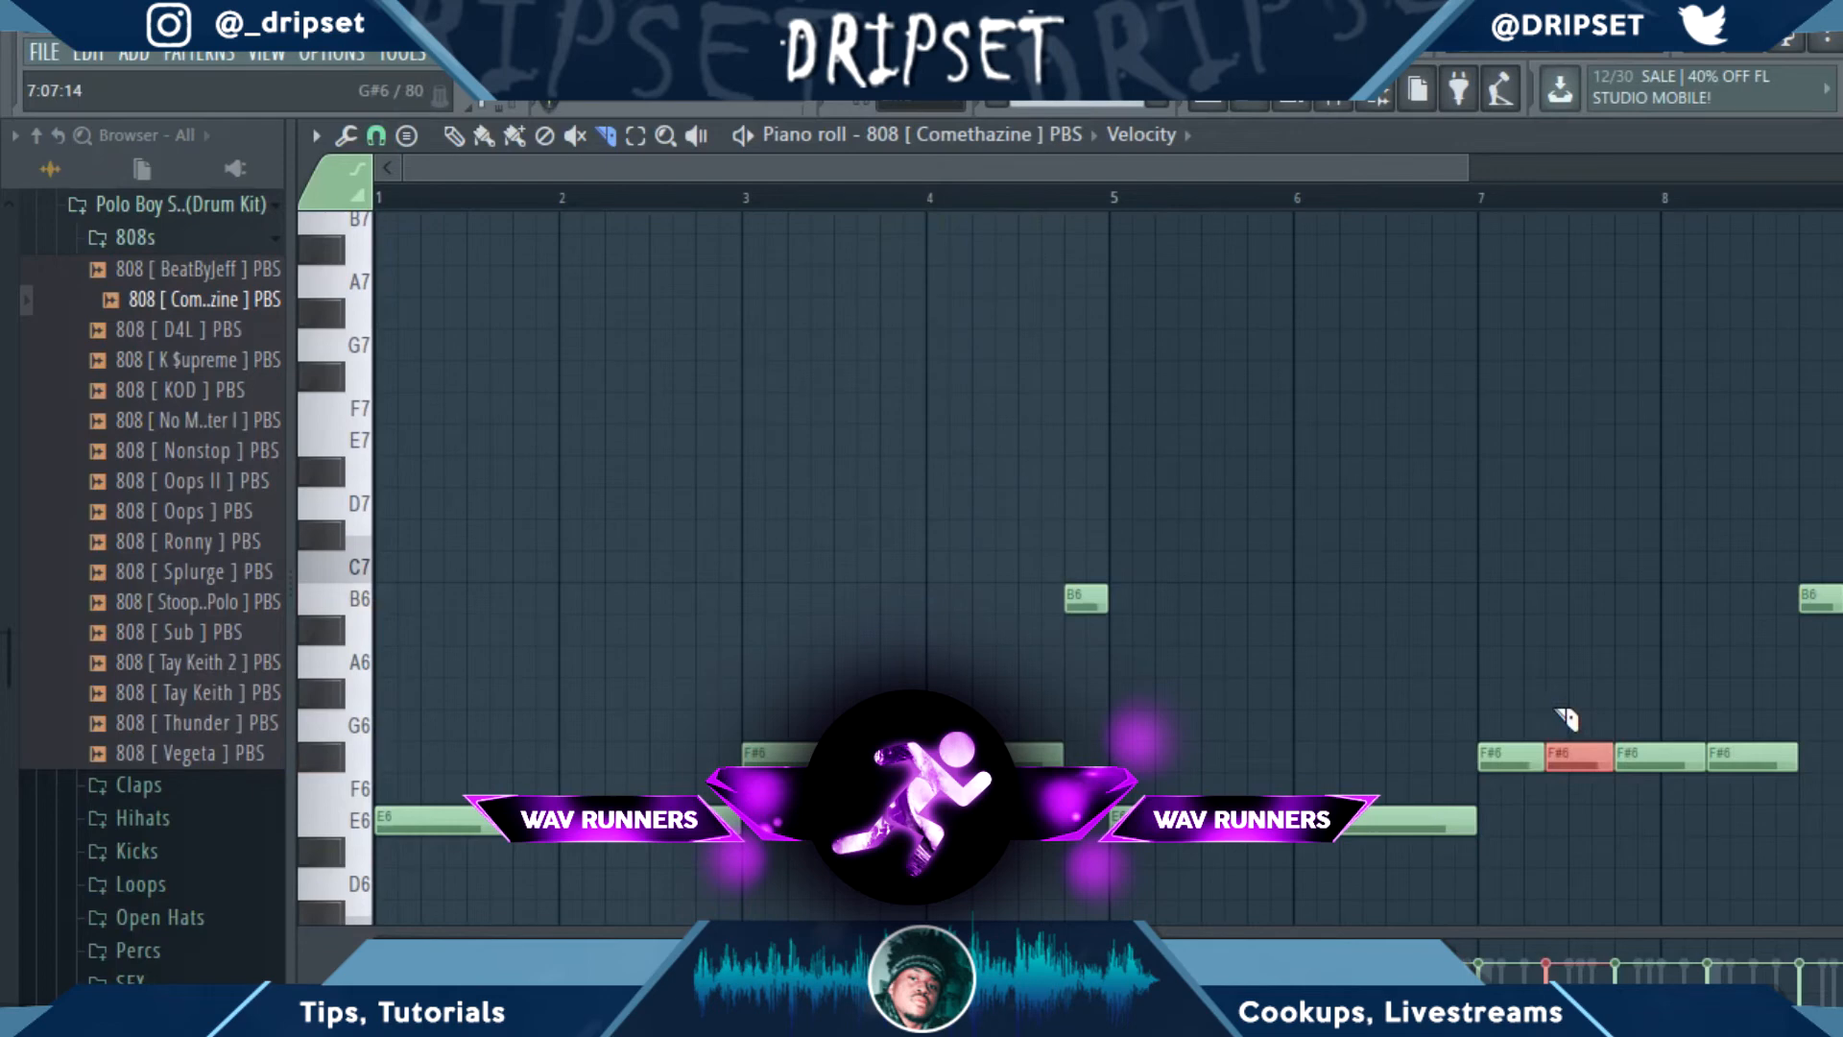
Transpose the whole 808 line down one octave so it starts on E5, and play the pattern.
click(453, 135)
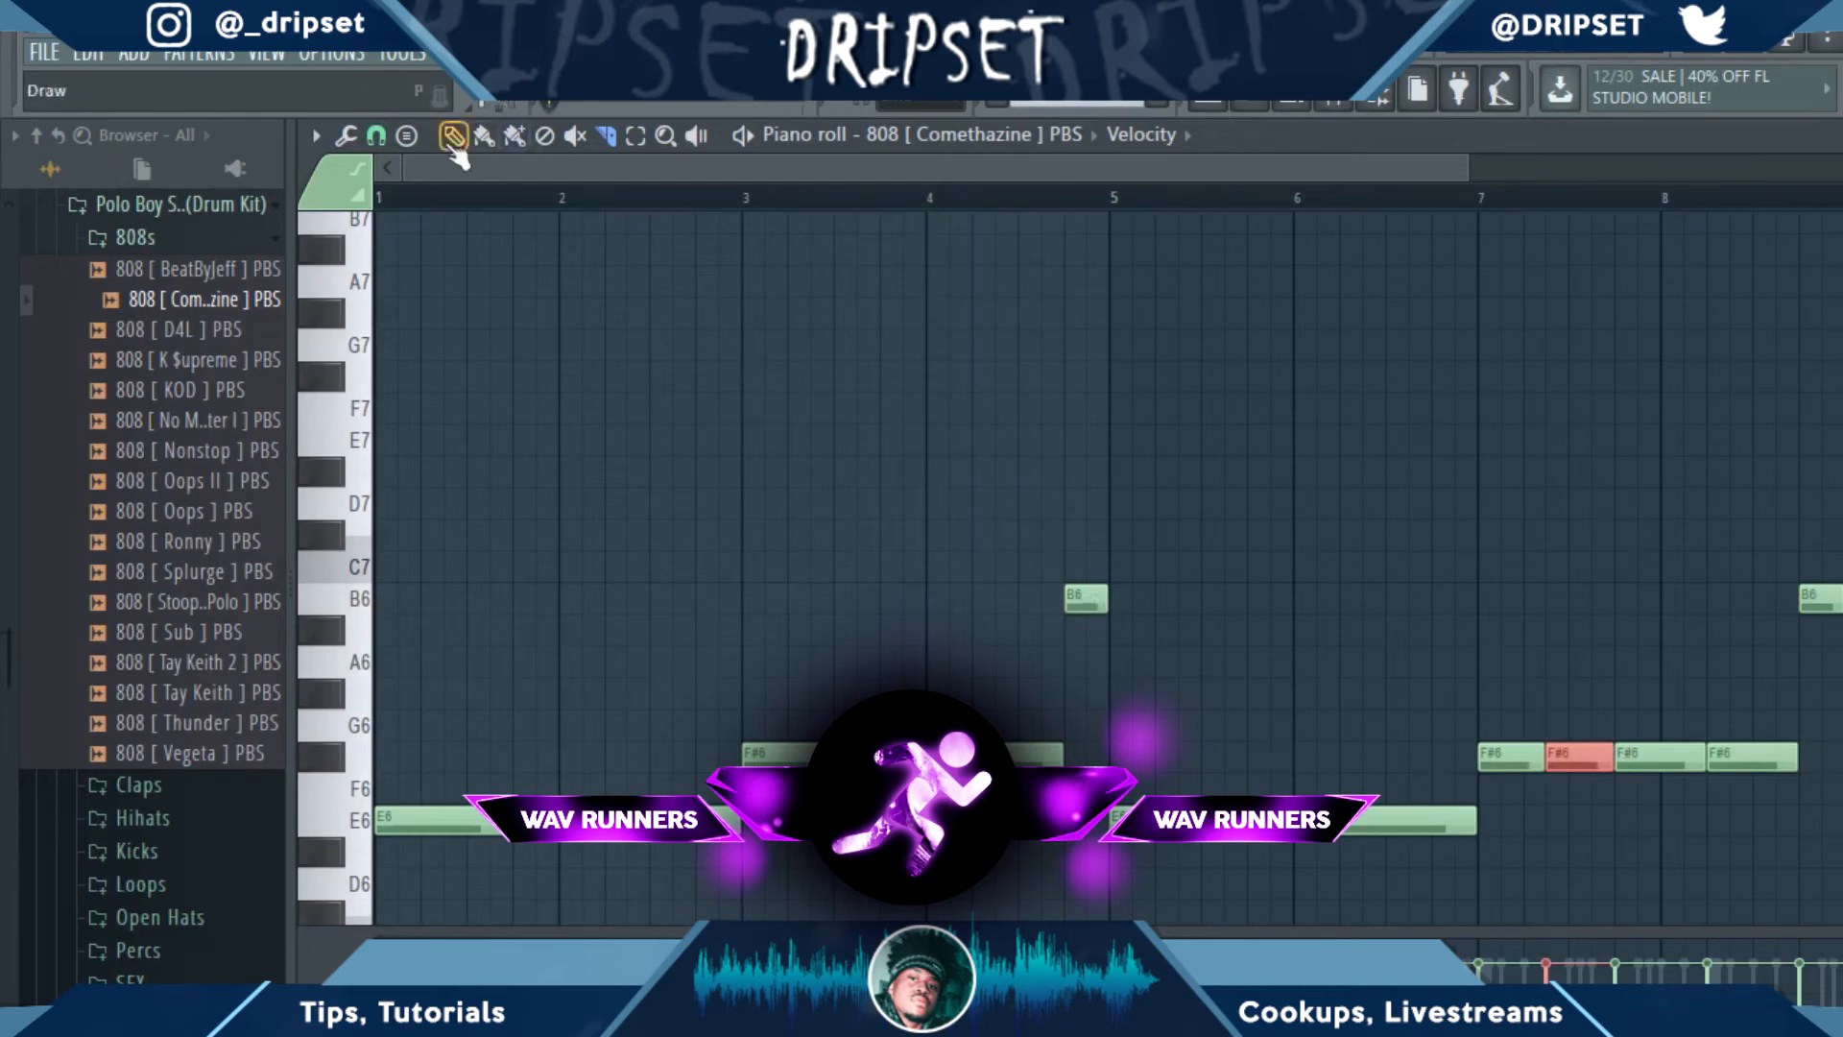
drag(1834, 895, 494, 53)
key(ctrl+Down)
key(ctrl+Down)
key(ctrl+Down)
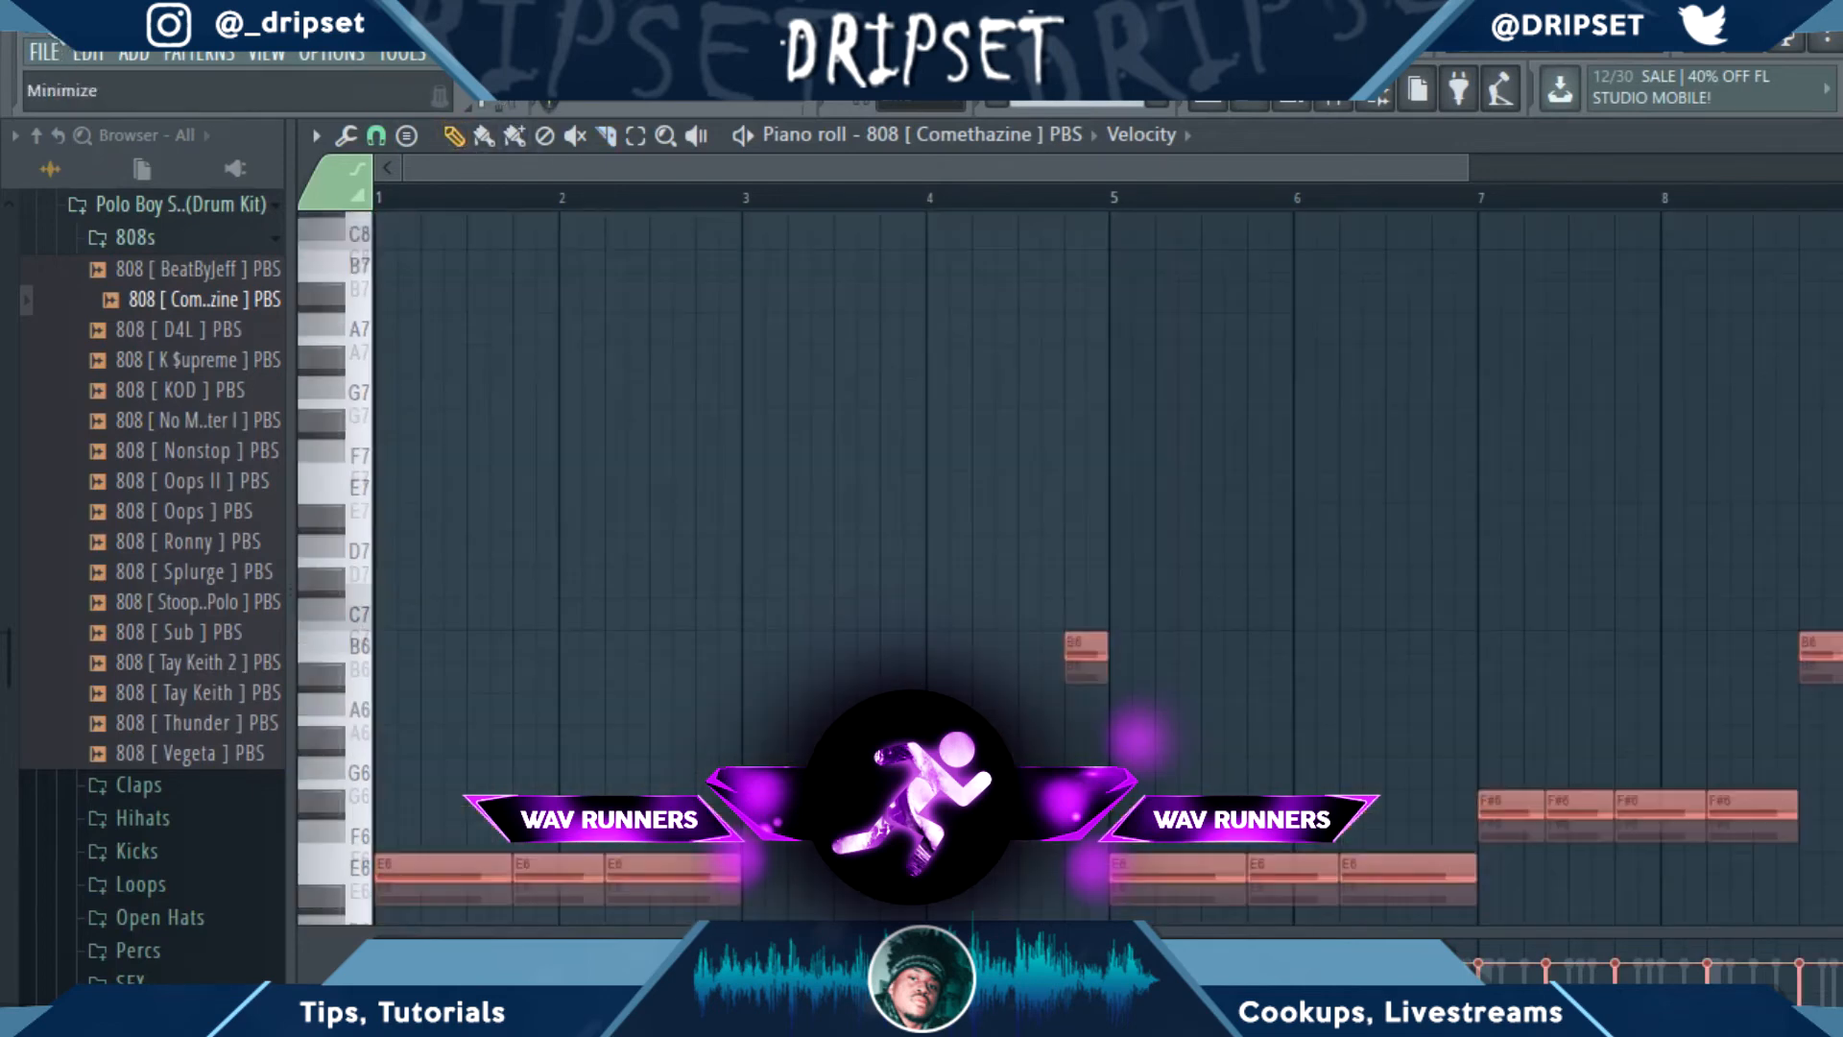
key(ctrl+Up)
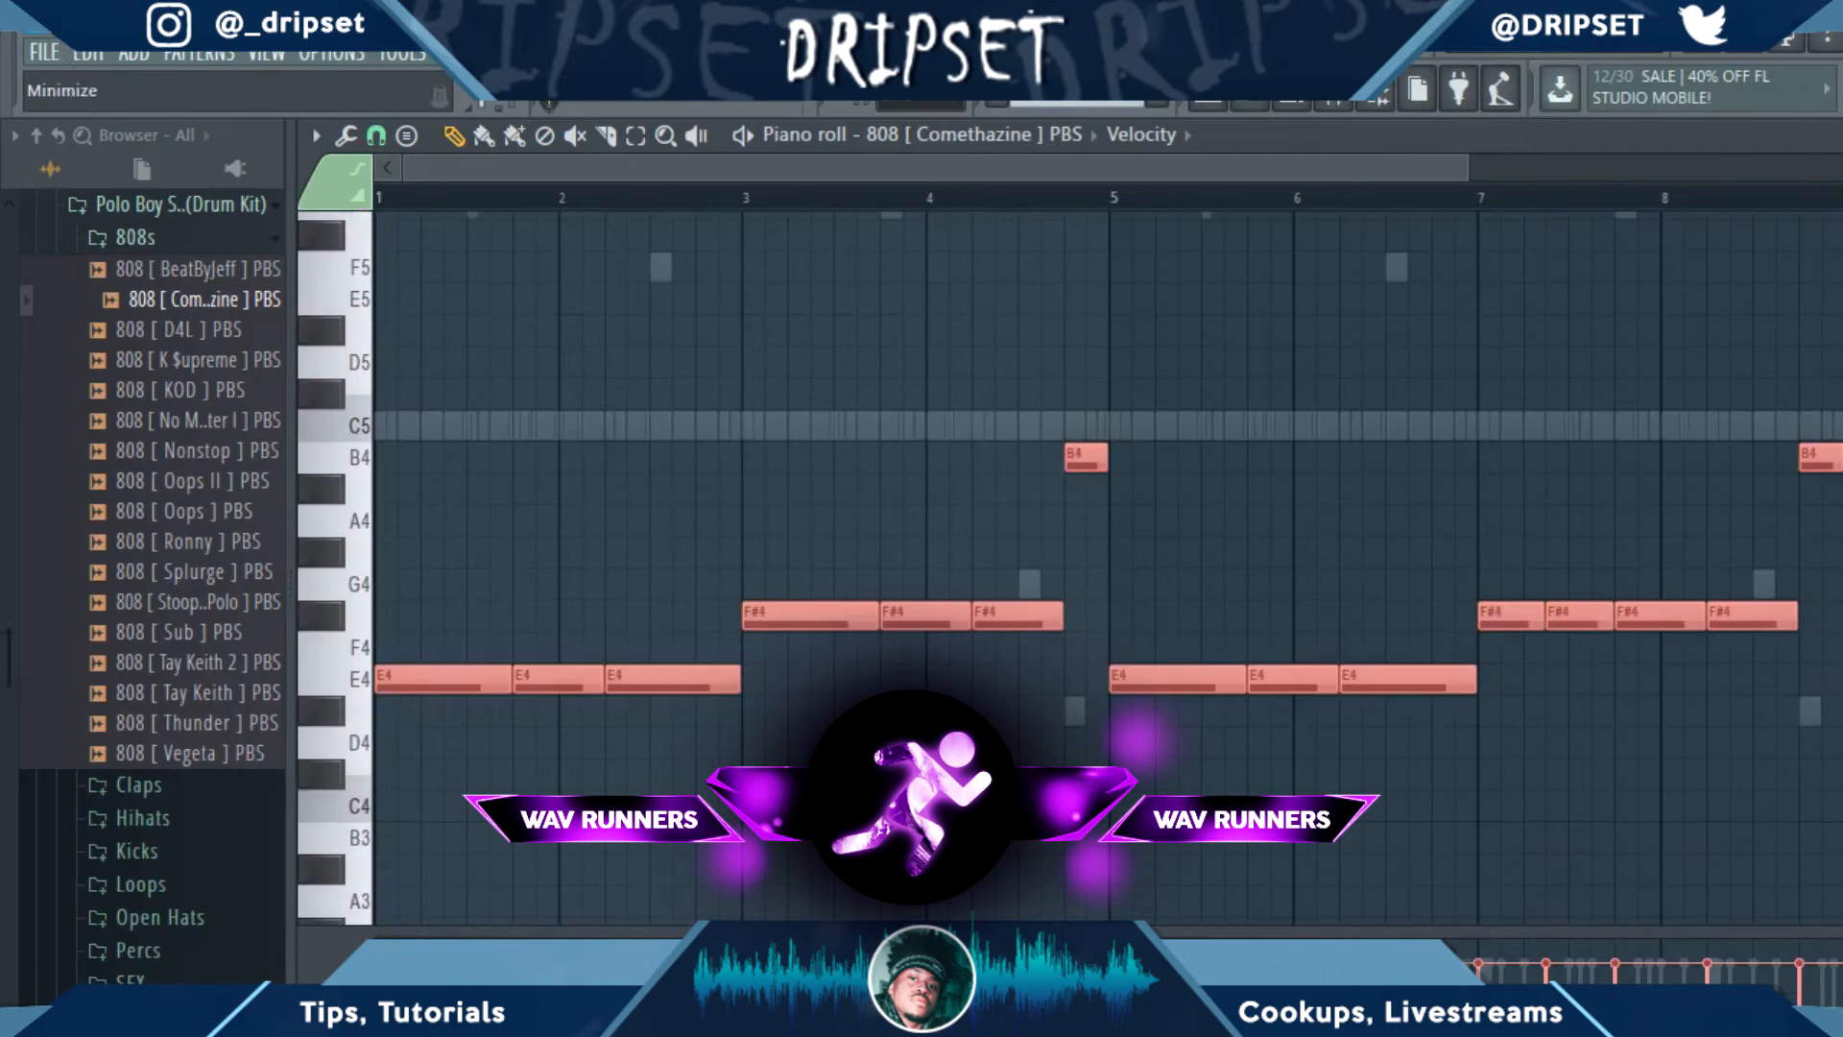
key(ctrl+Up)
key(space)
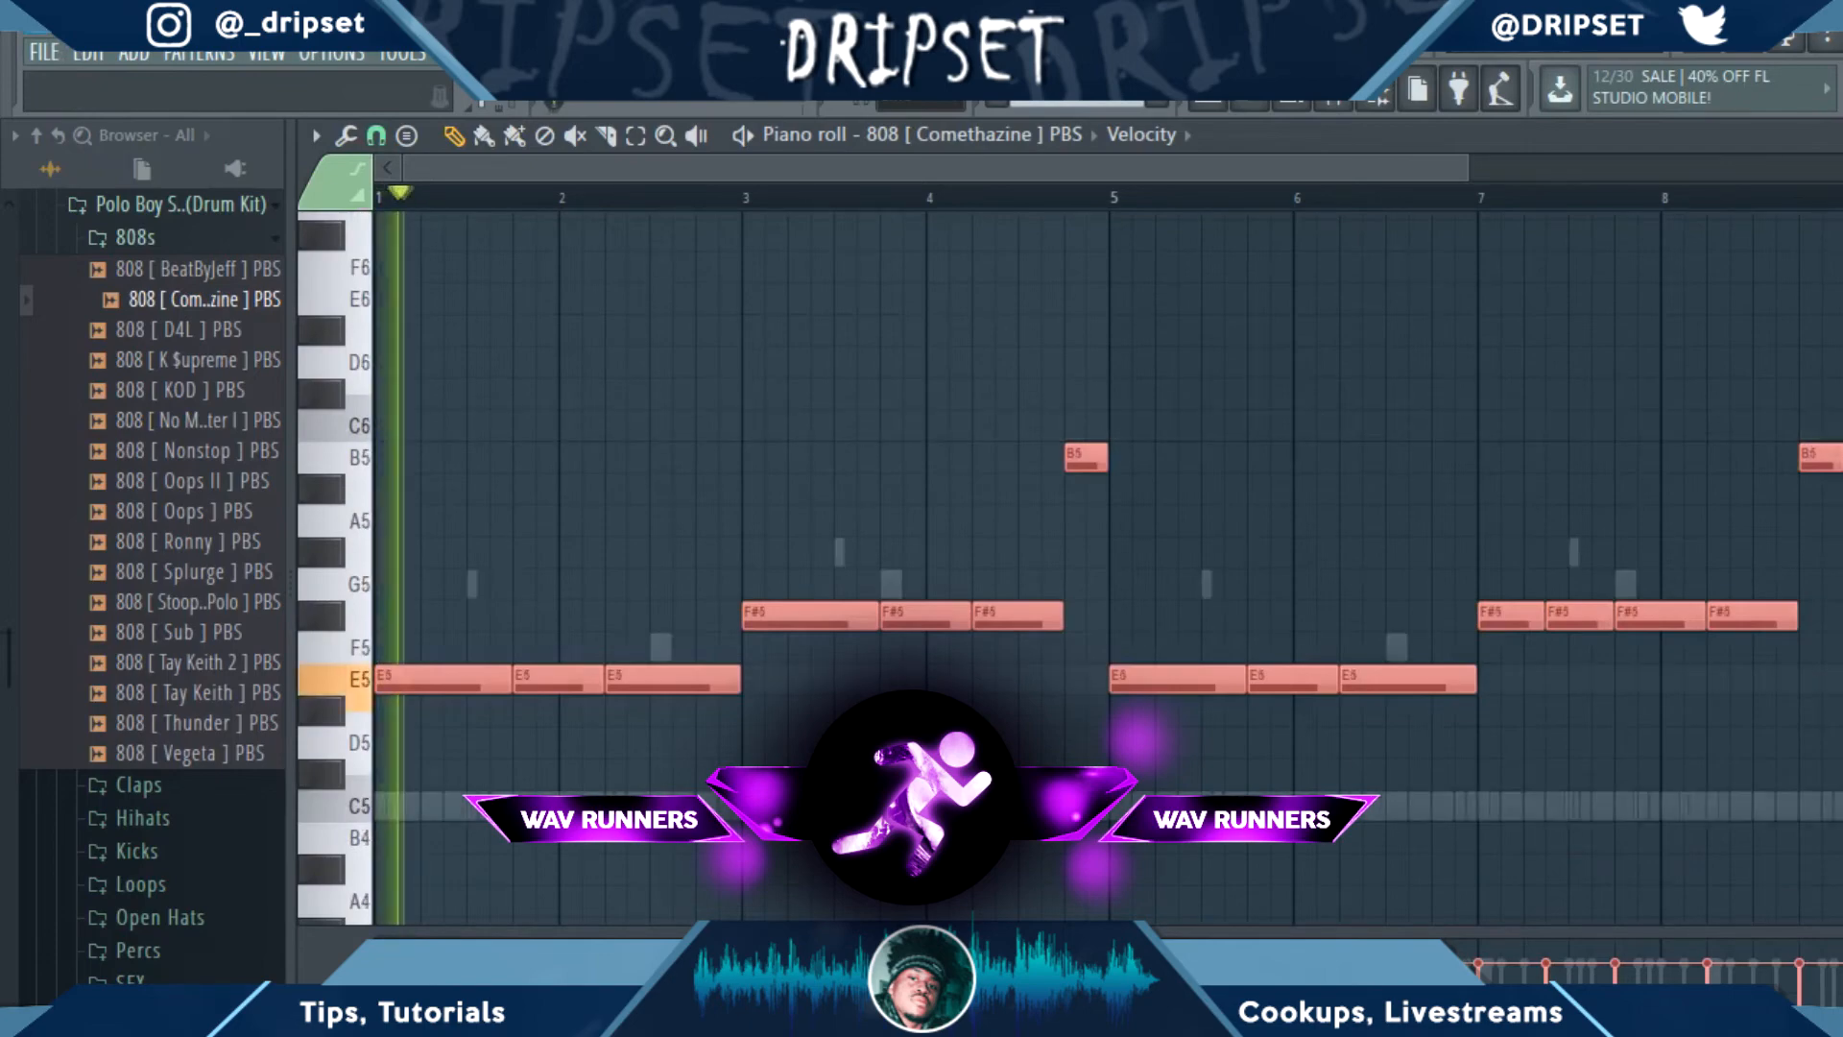
Close the 808 piano roll, collapse the 808s sample folder and stop playback.
click(1248, 102)
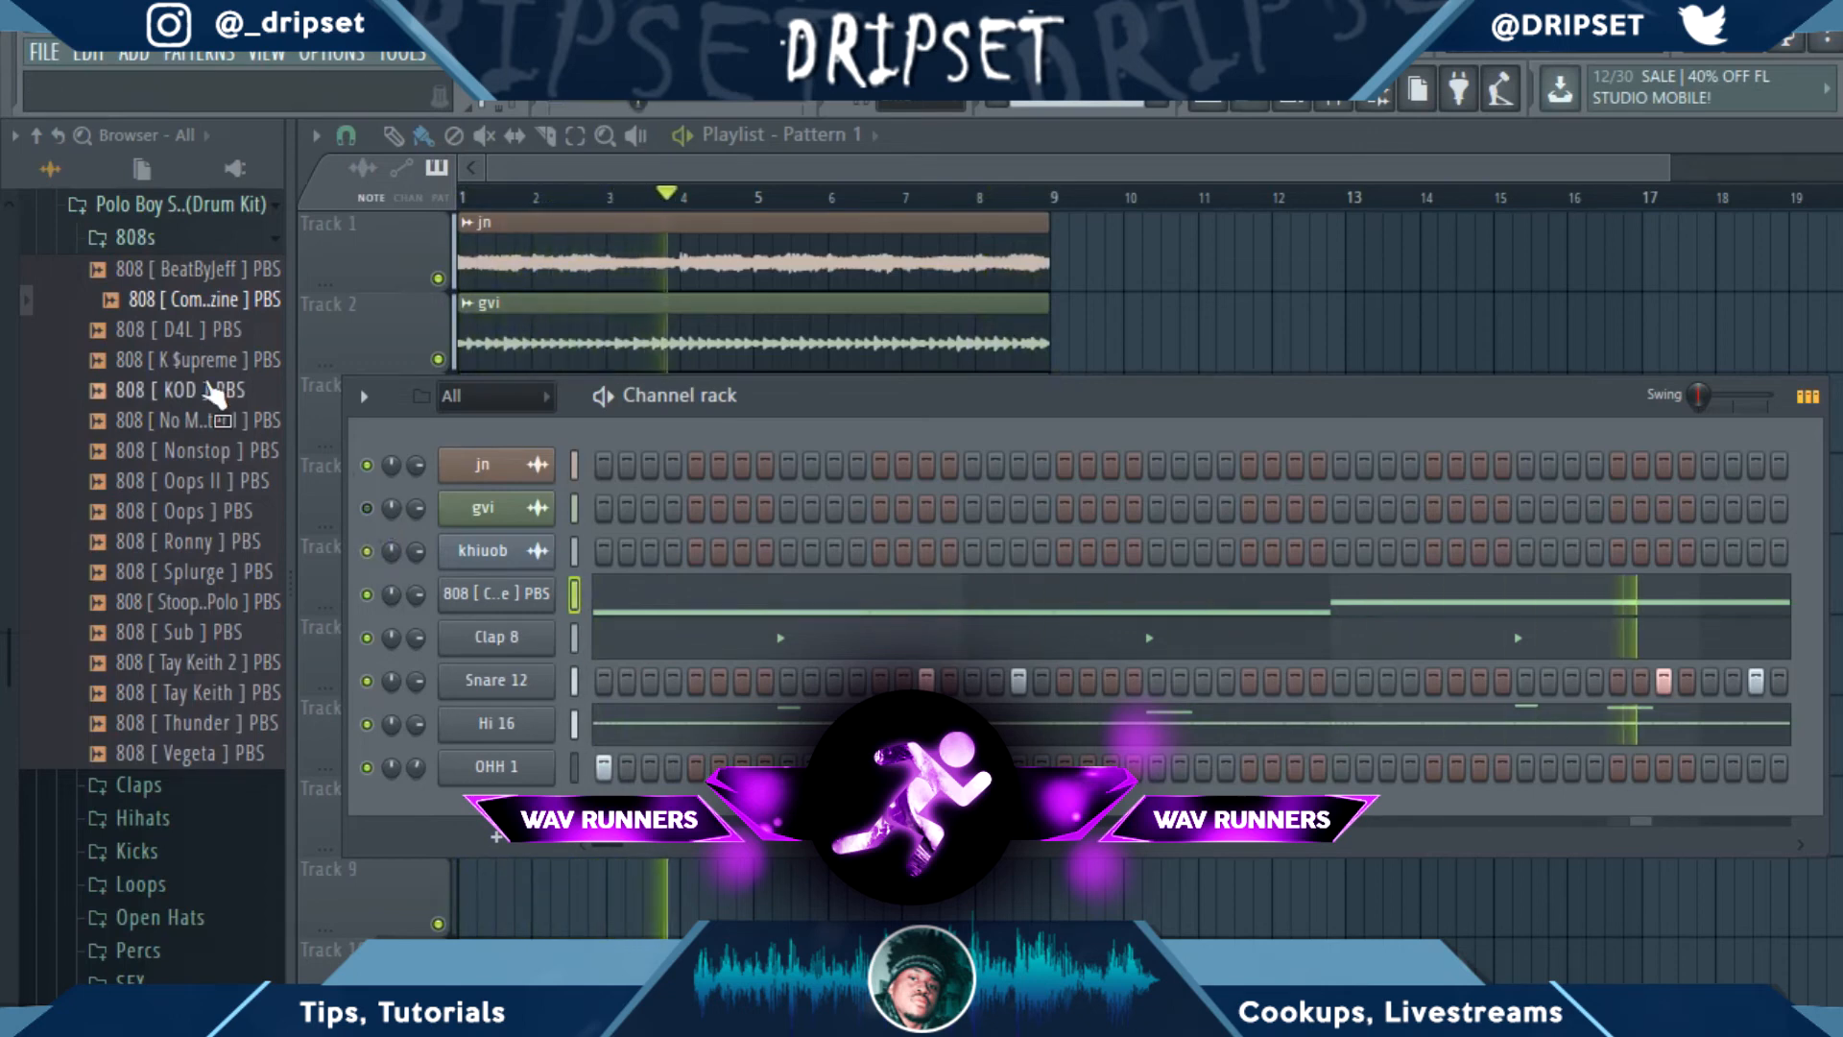
click(139, 238)
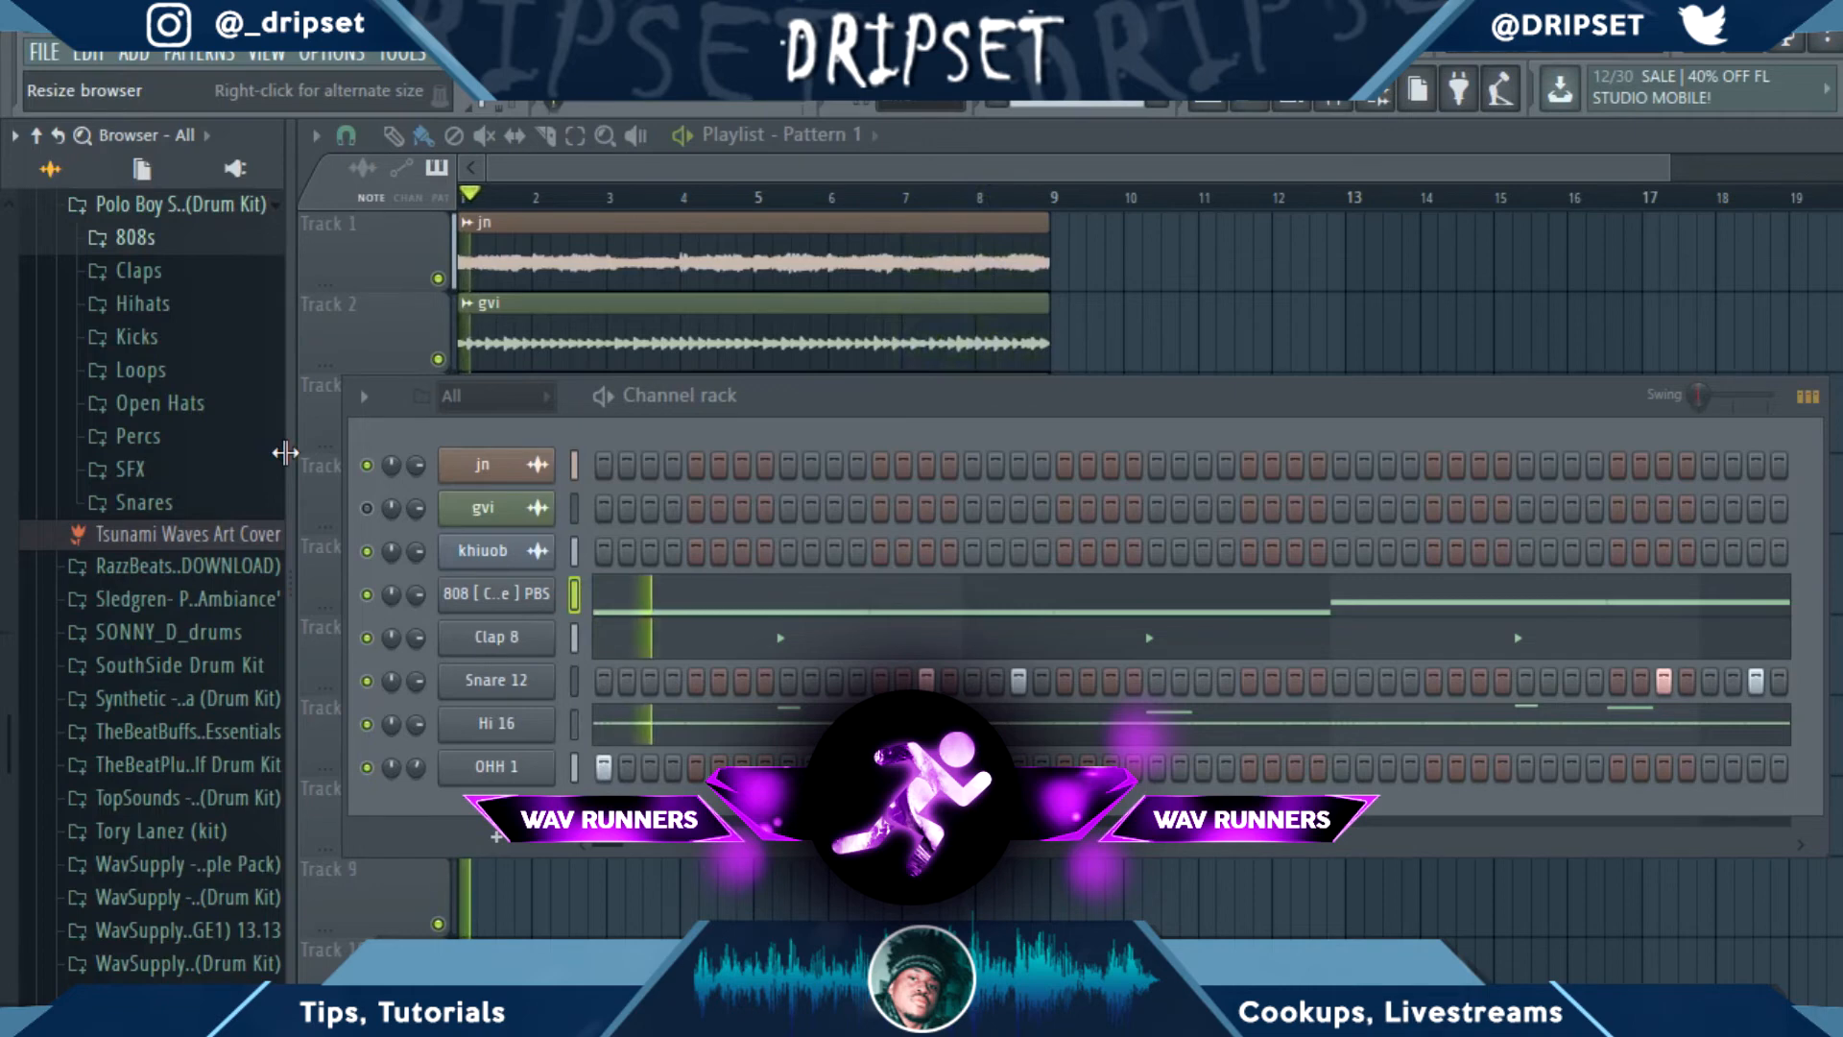
key(space)
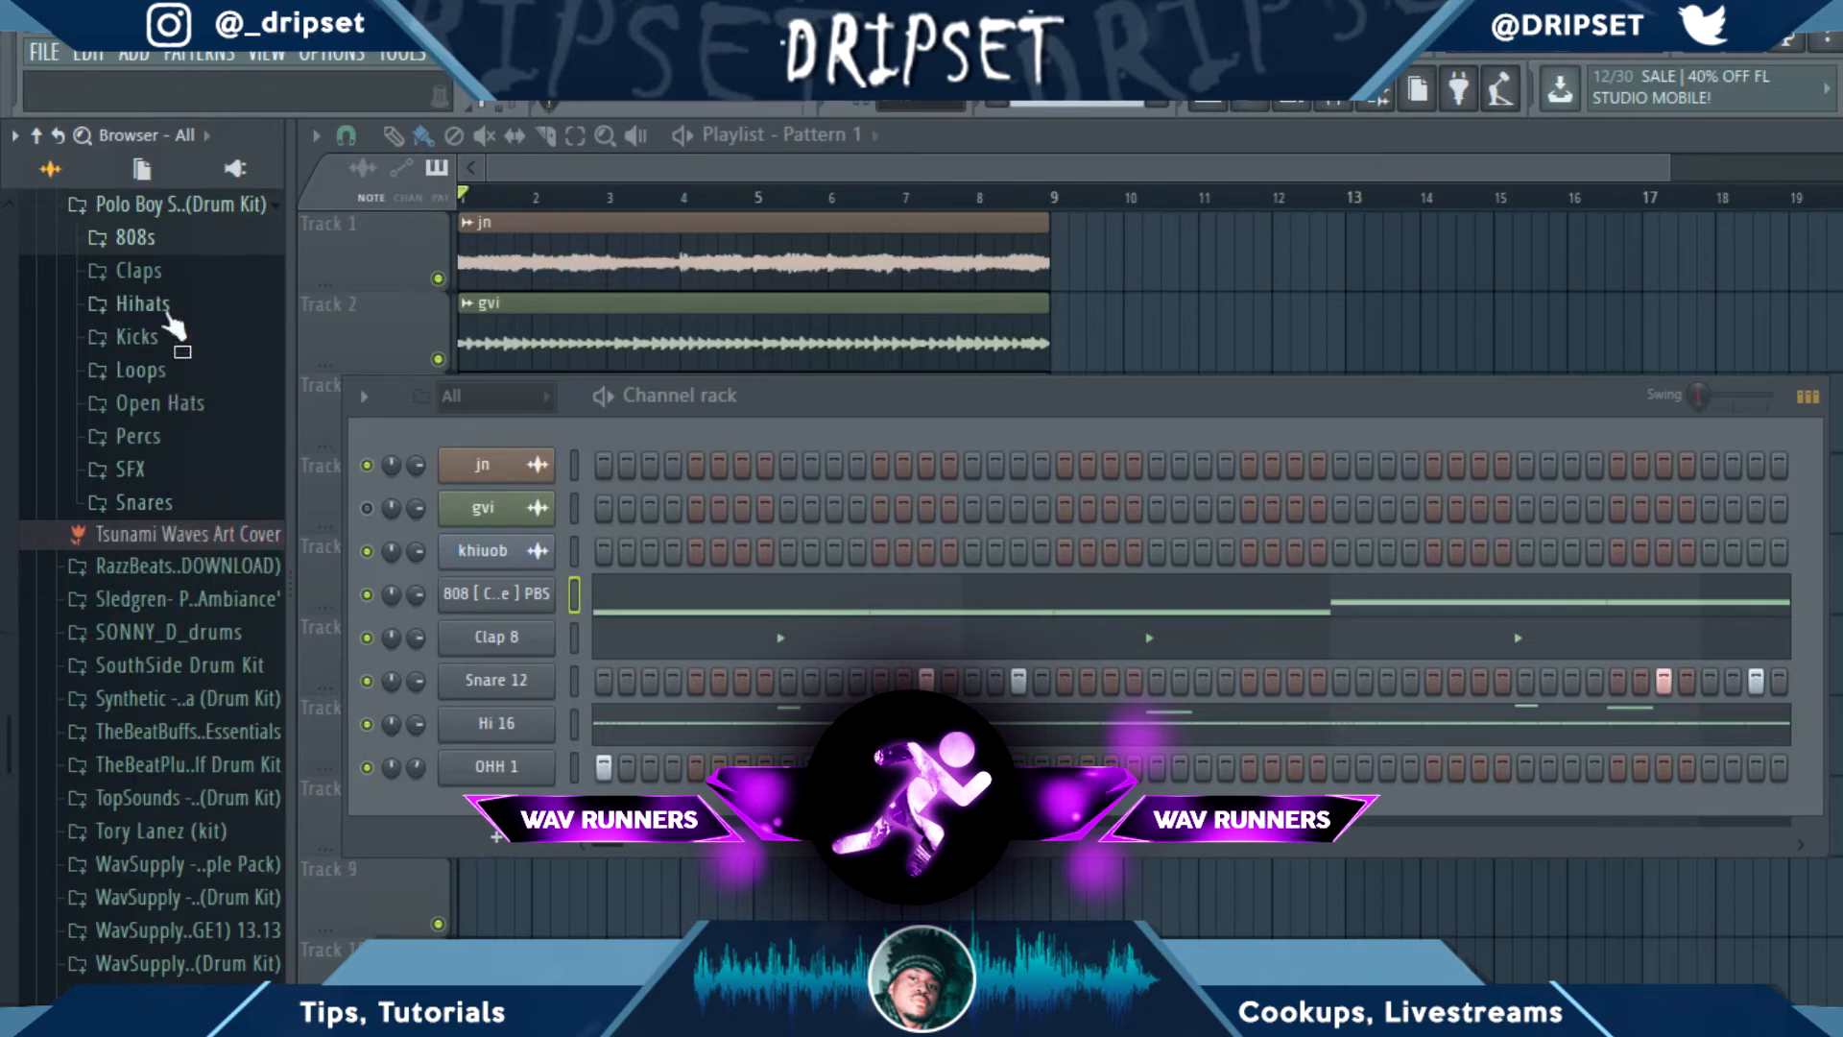
Play the pattern with Hi 16 soloed, bring back the khiuob and jn loops, and stop playback.
key(space)
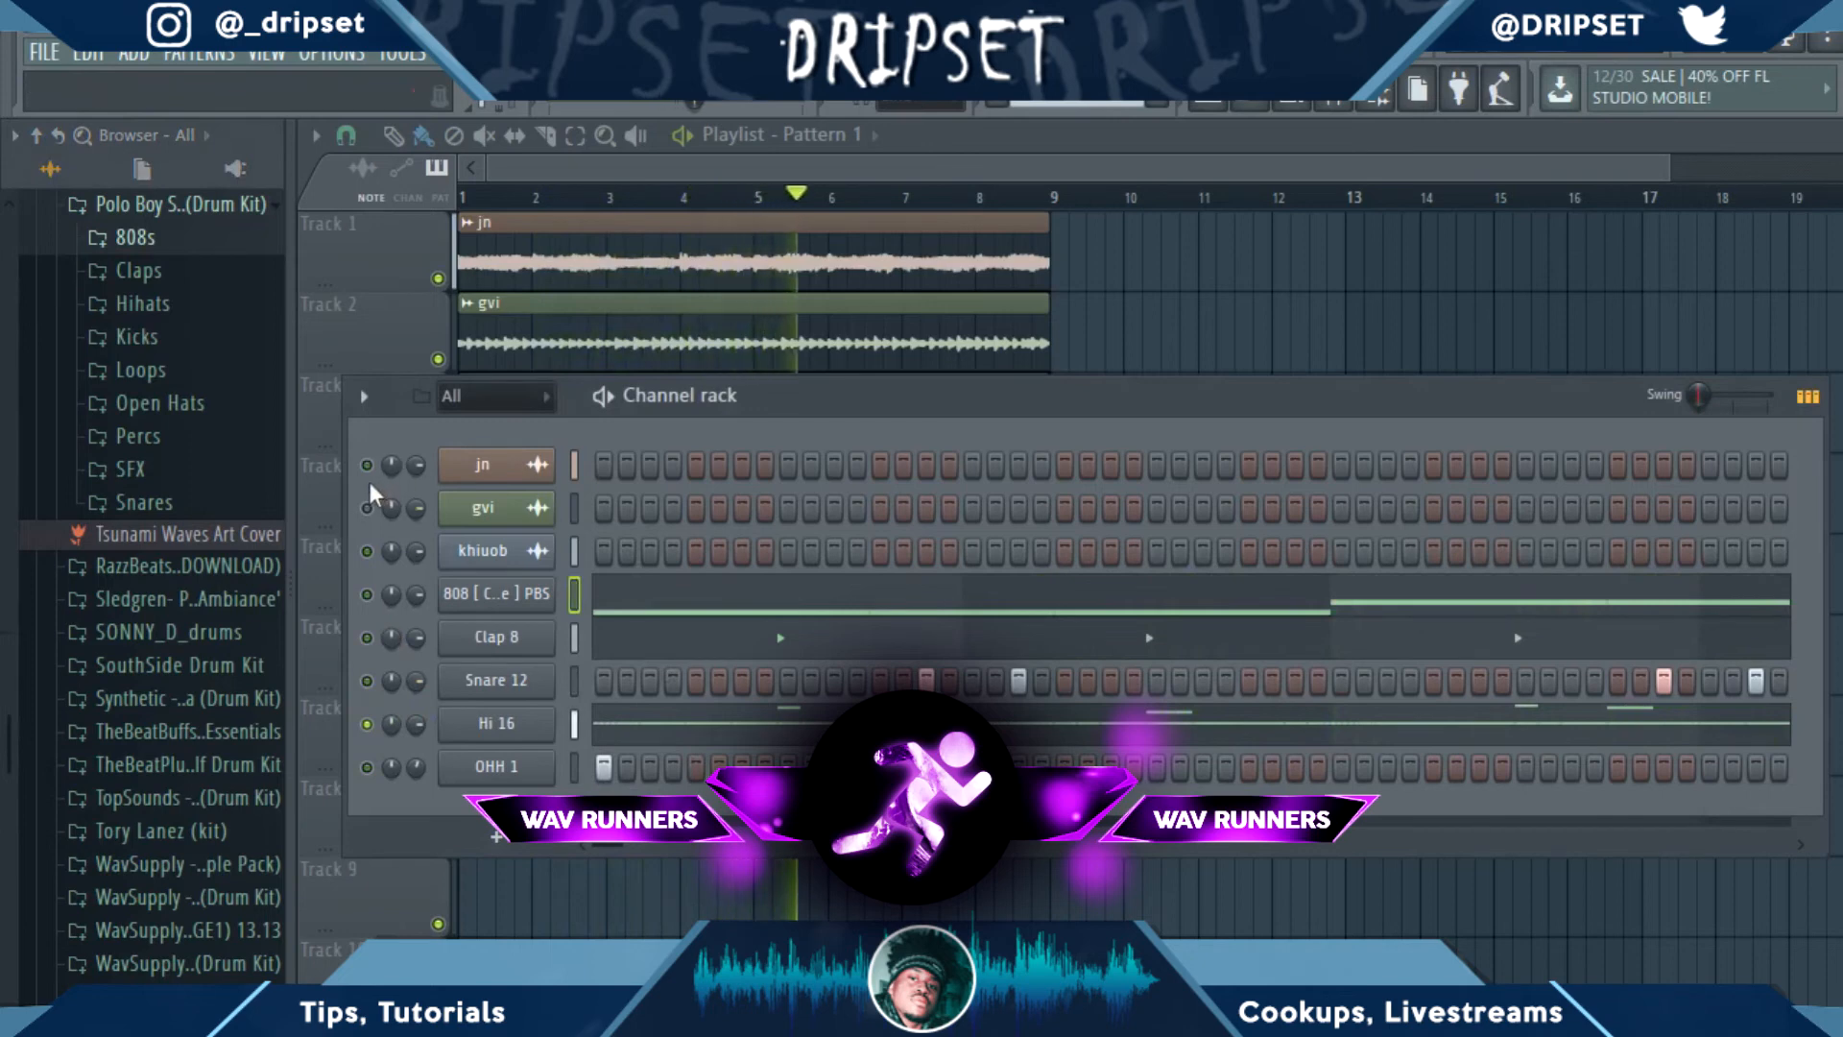
click(367, 551)
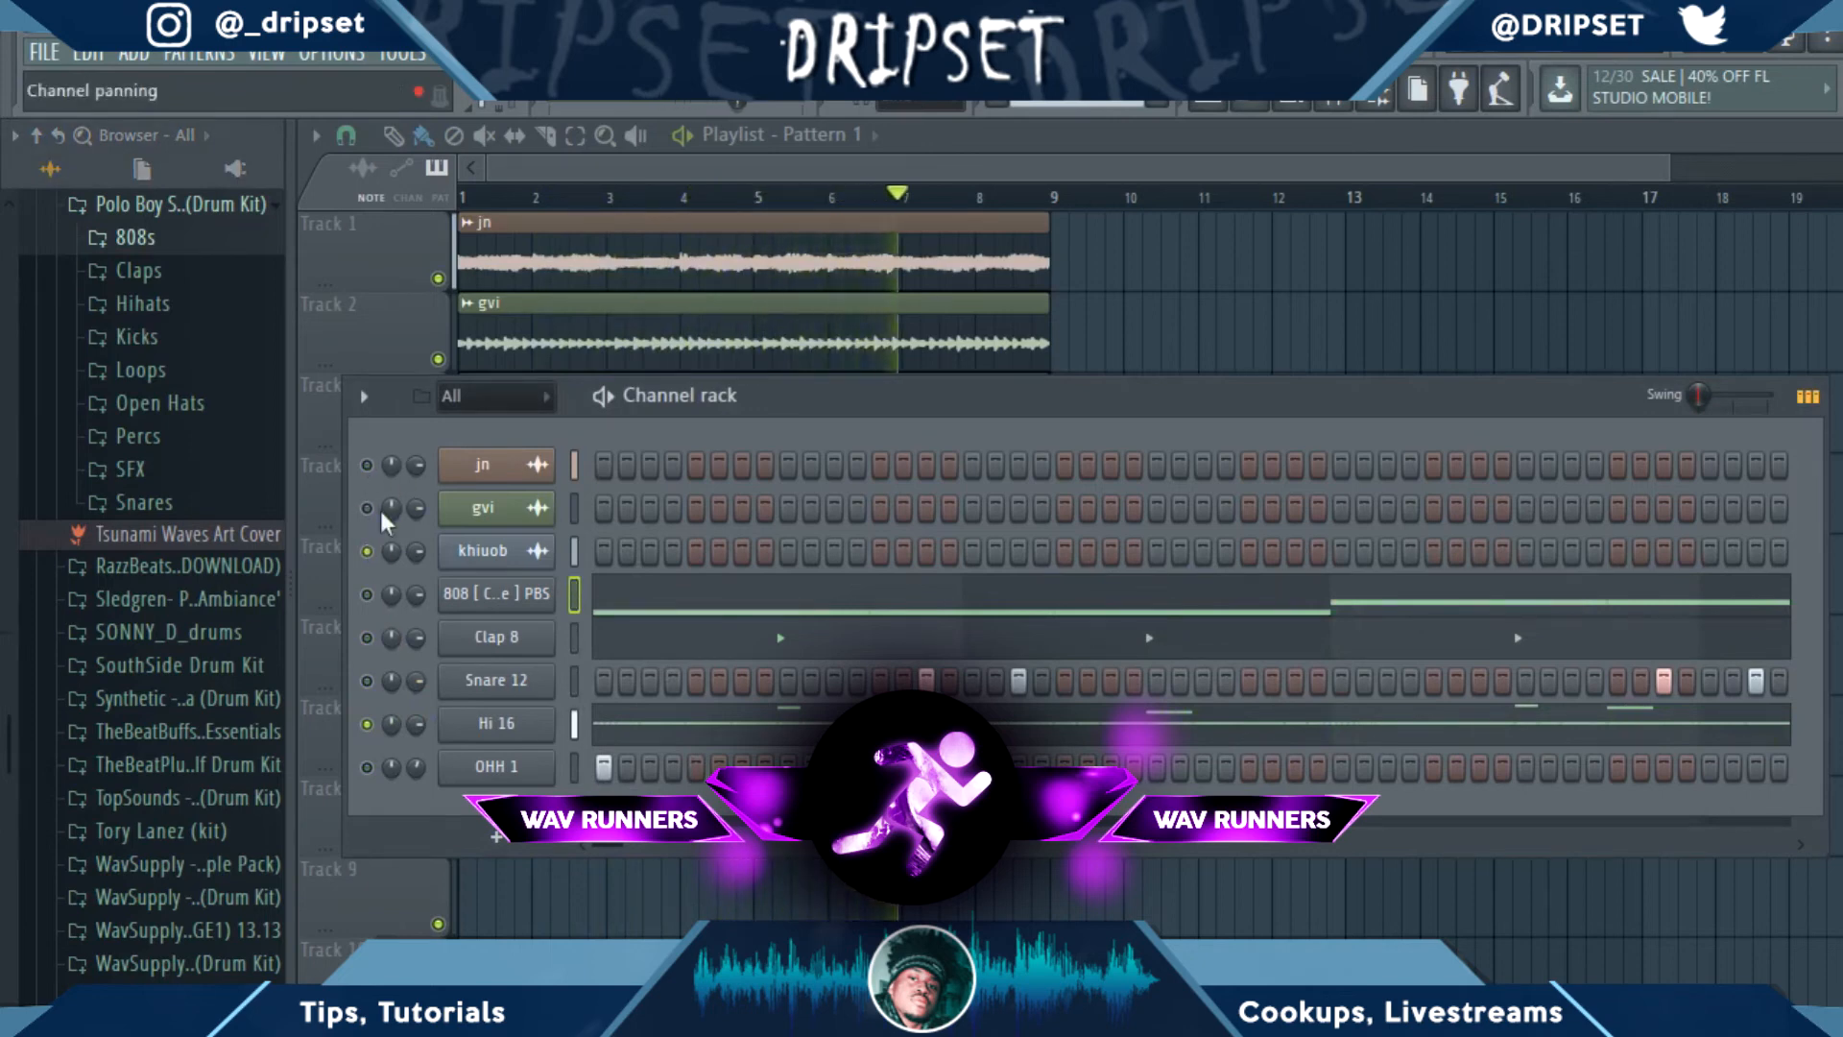
click(367, 467)
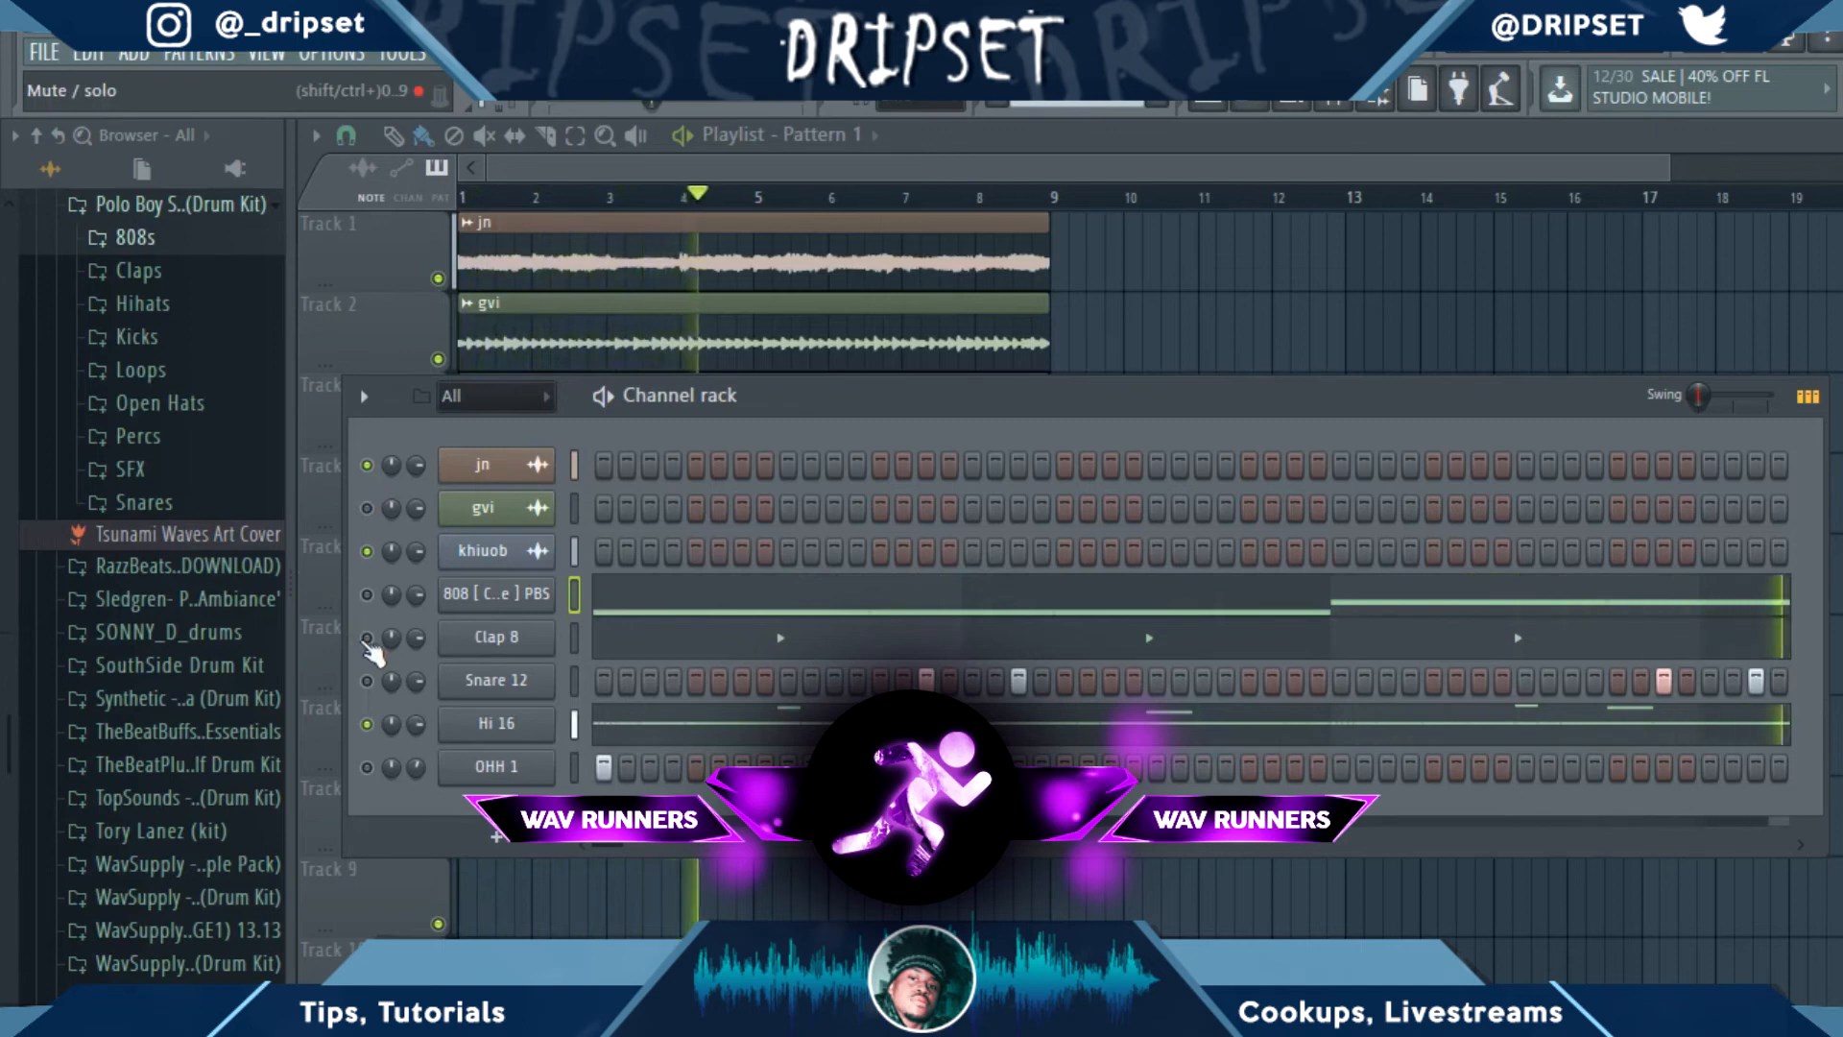
key(space)
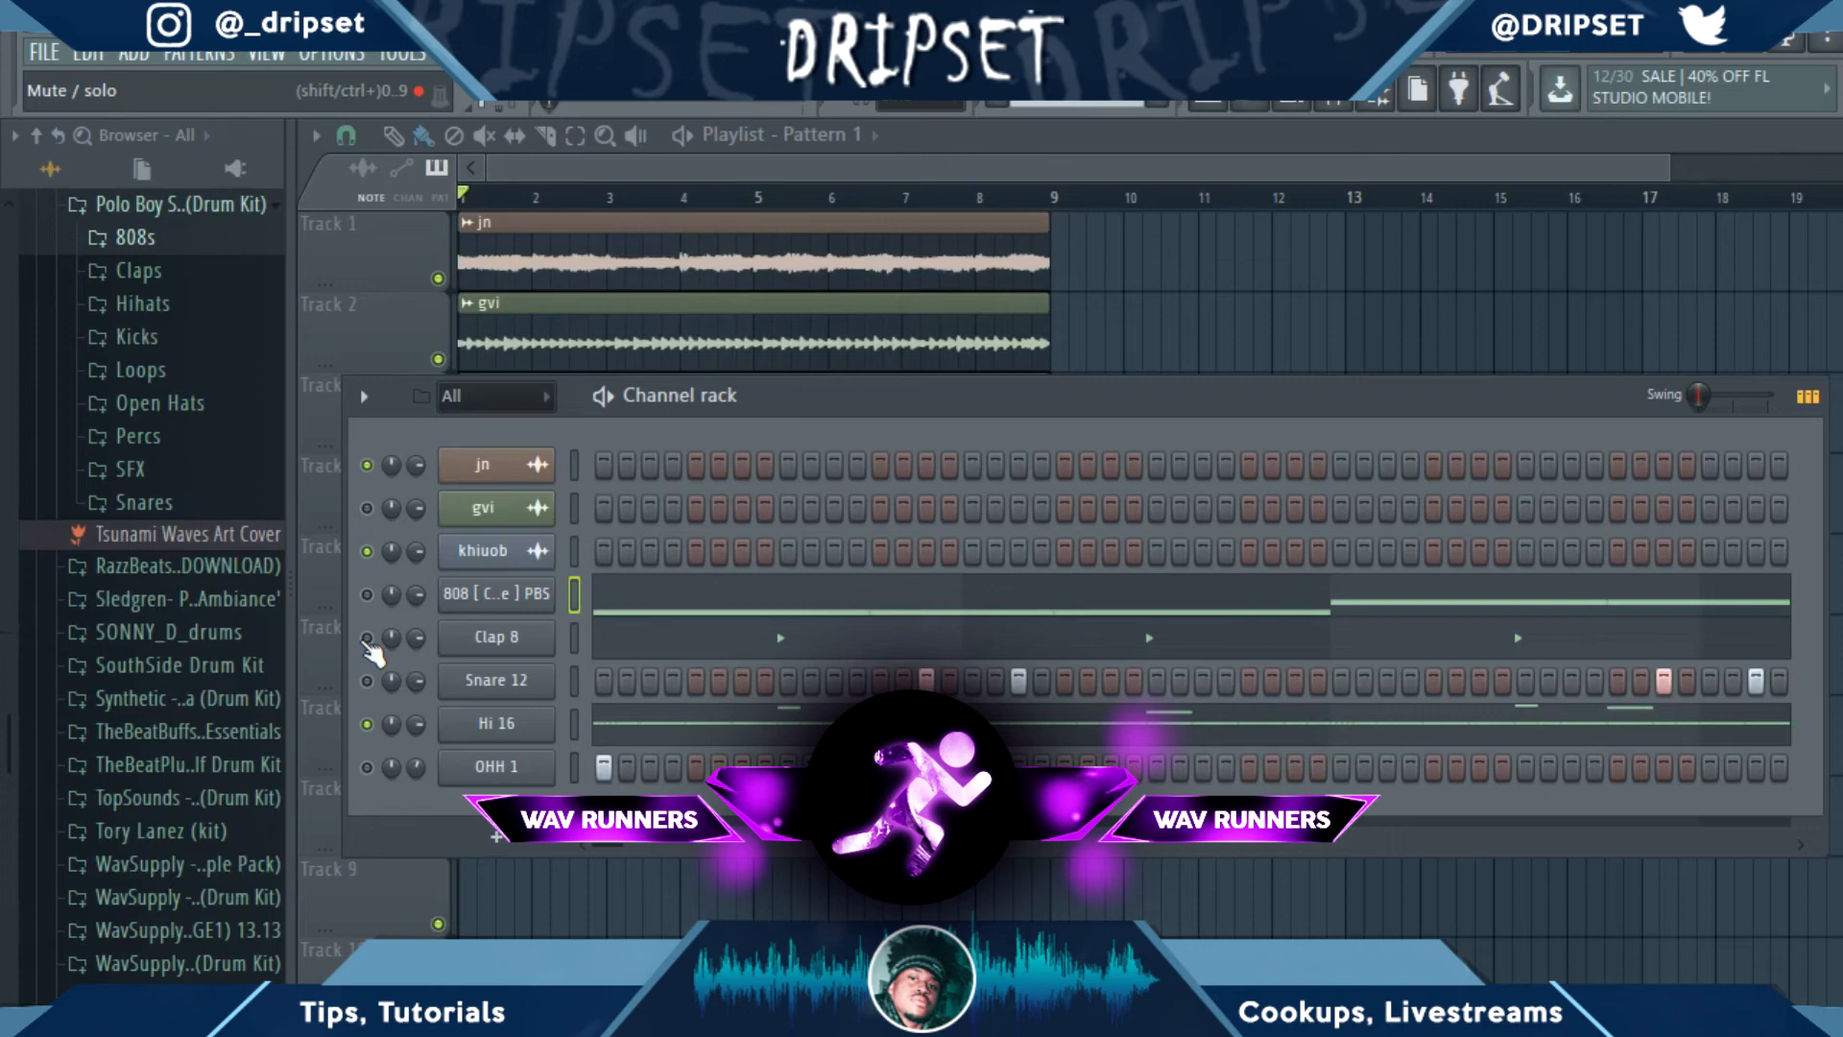
Restart playback and unmute Clap 8, Snare 12, the 808 and OHH 1 one after another.
key(space)
click(366, 635)
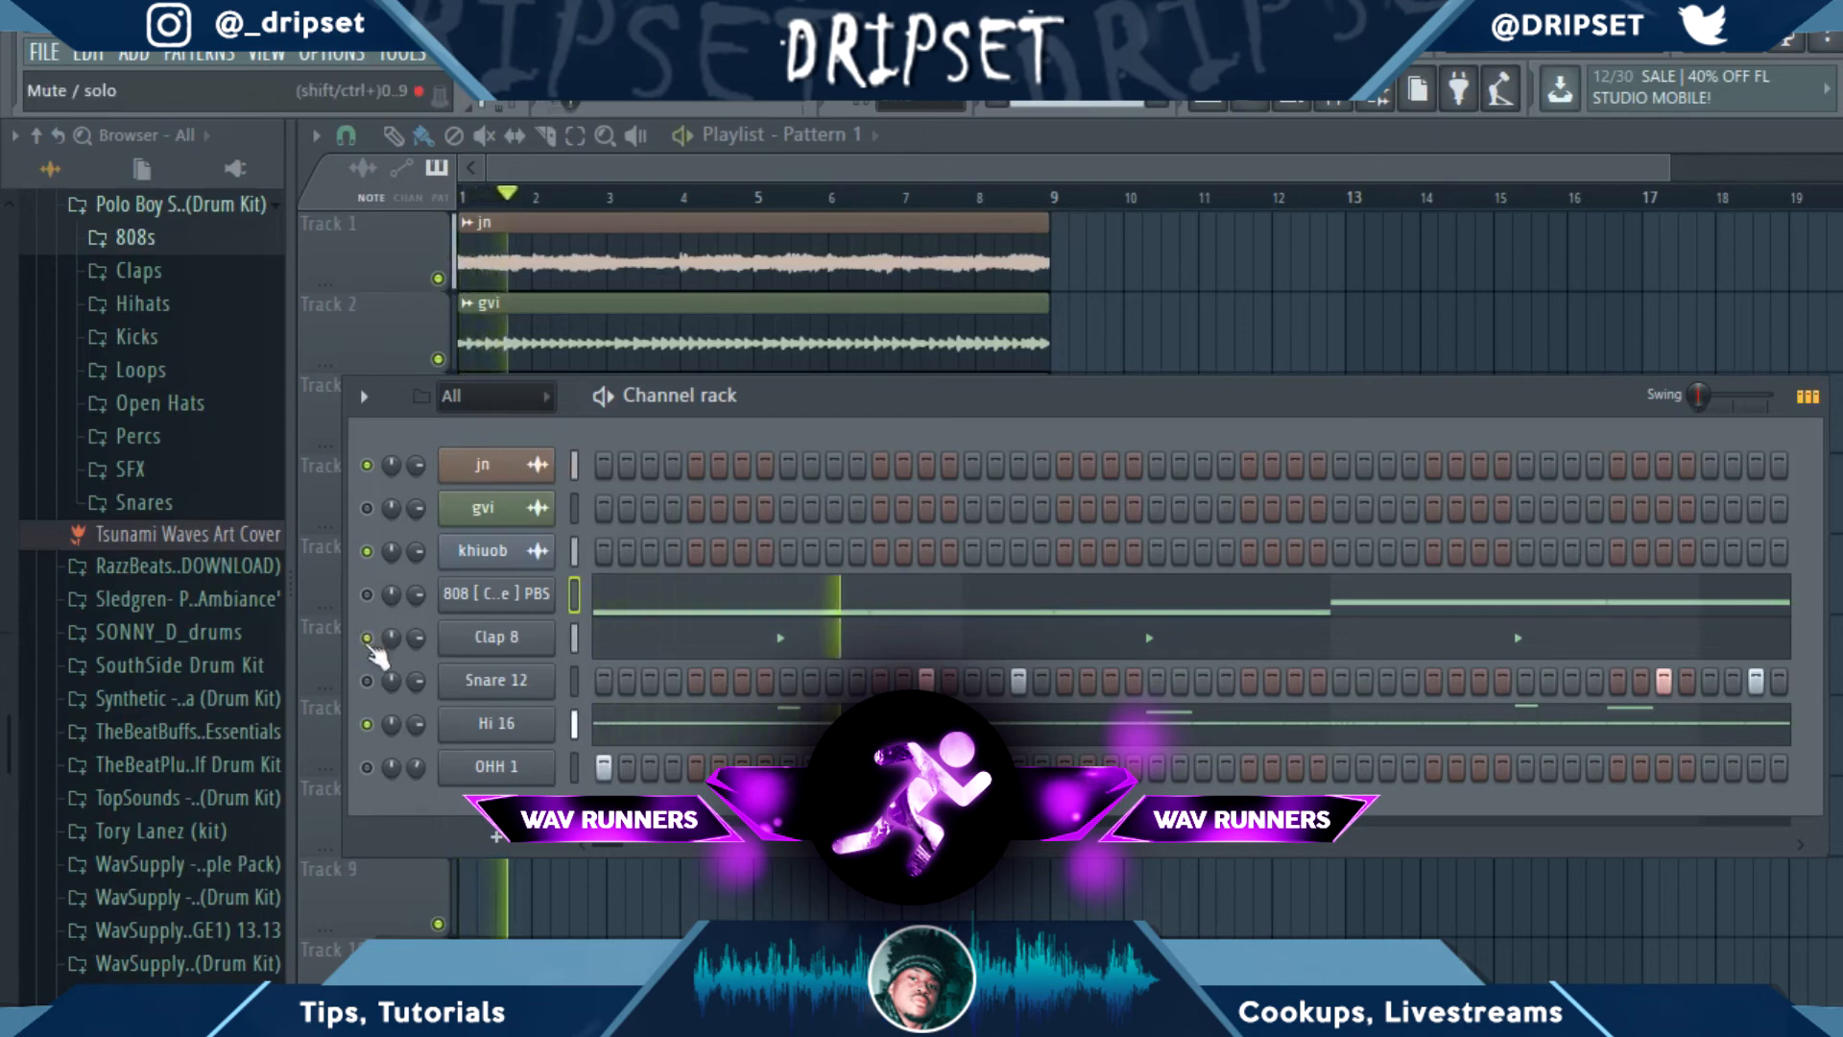
click(367, 680)
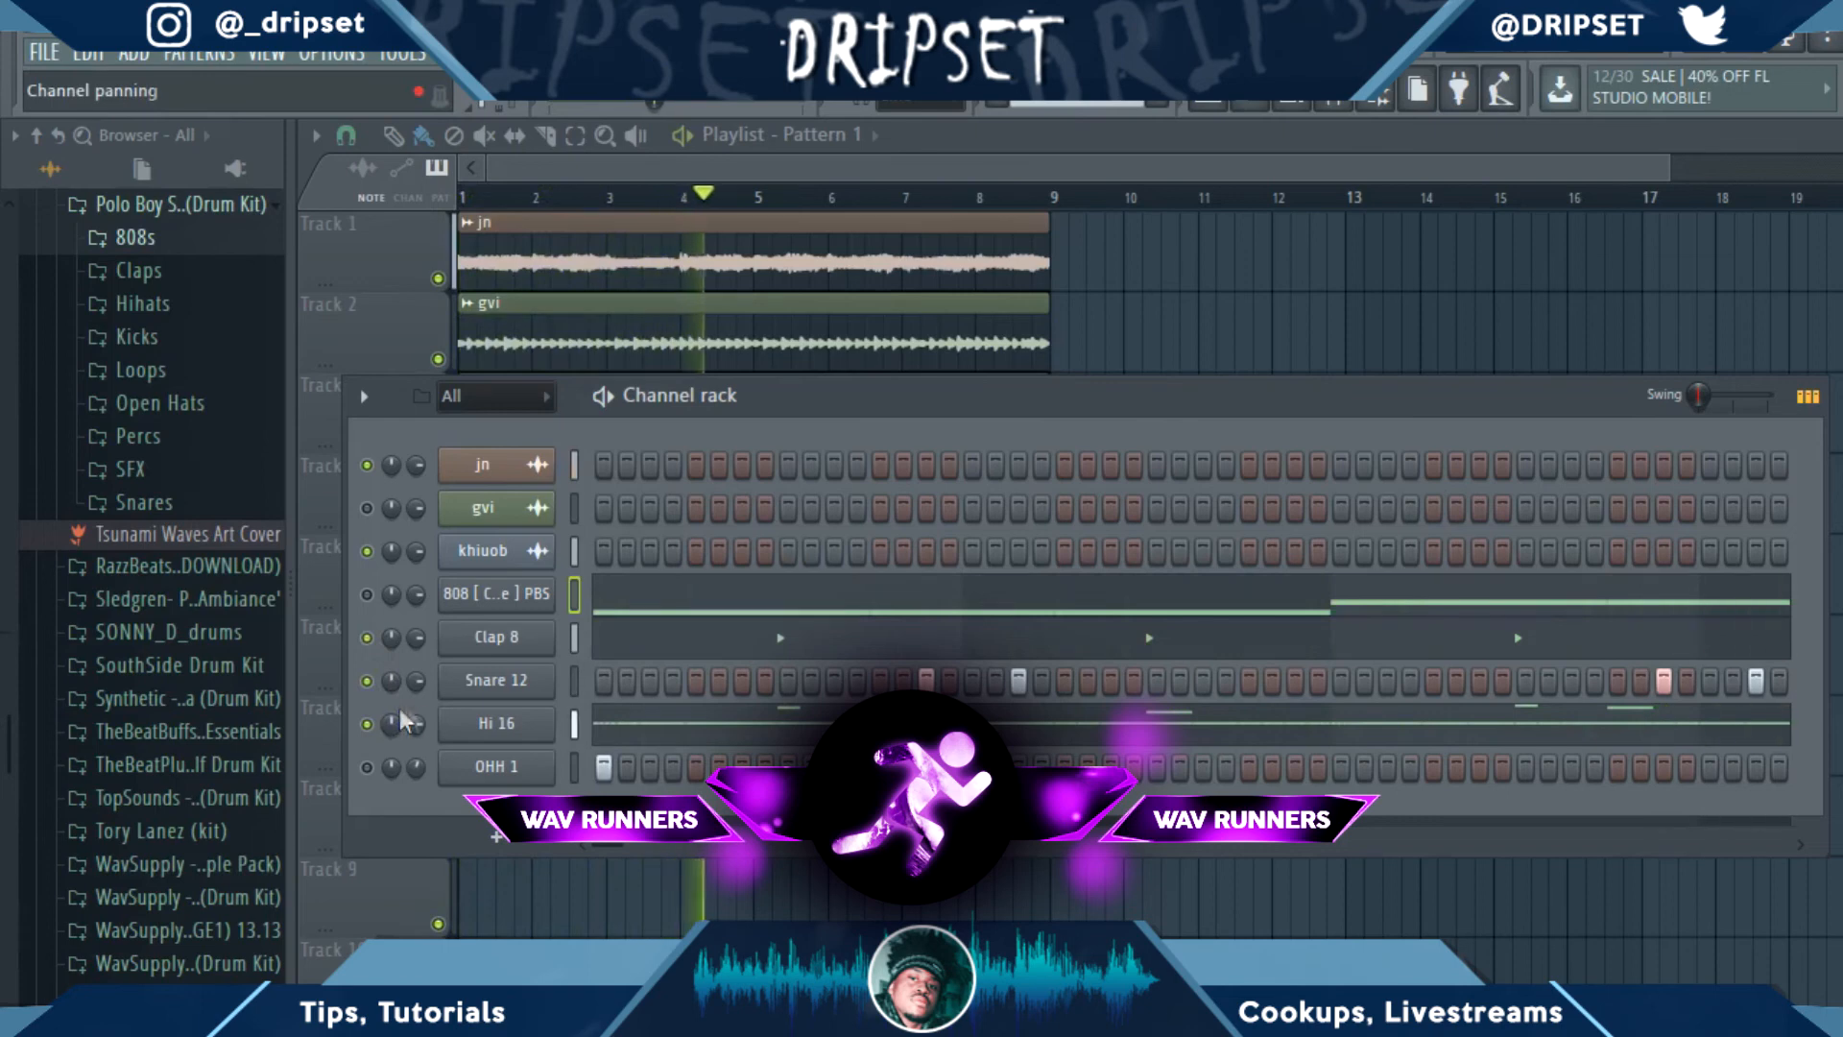
click(366, 594)
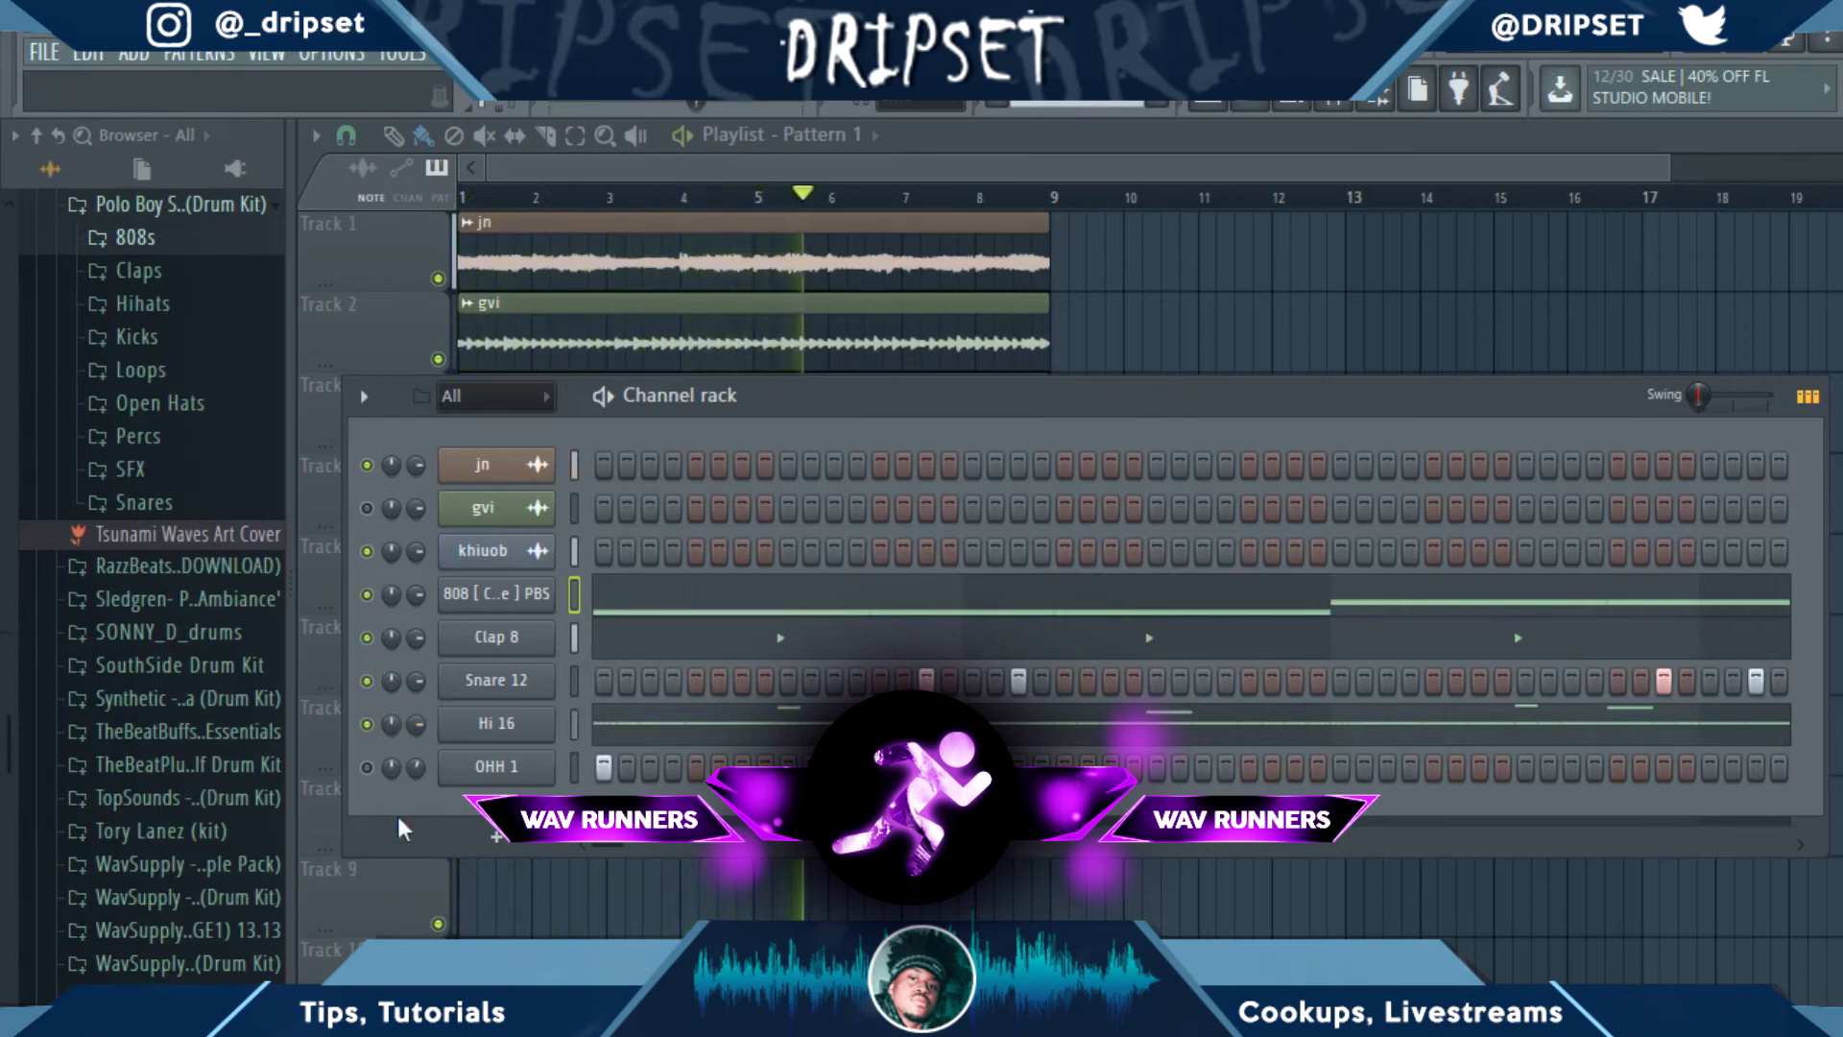
click(367, 767)
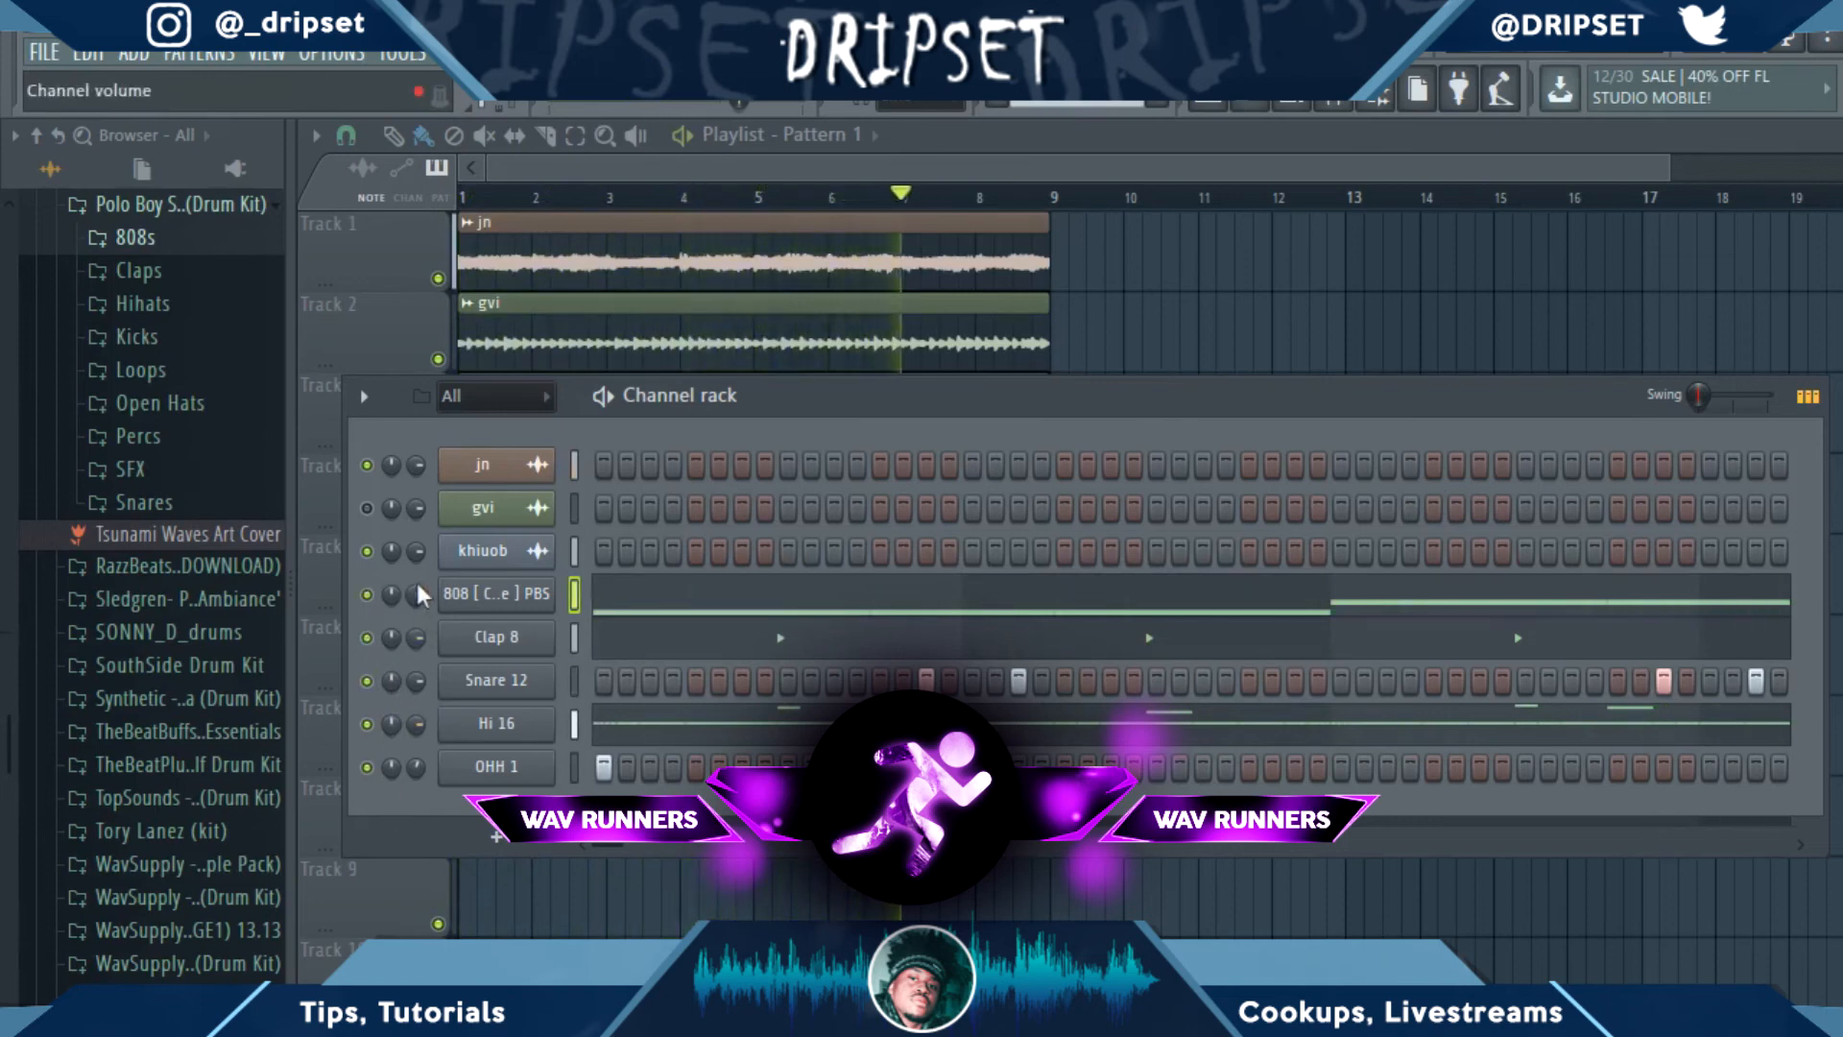